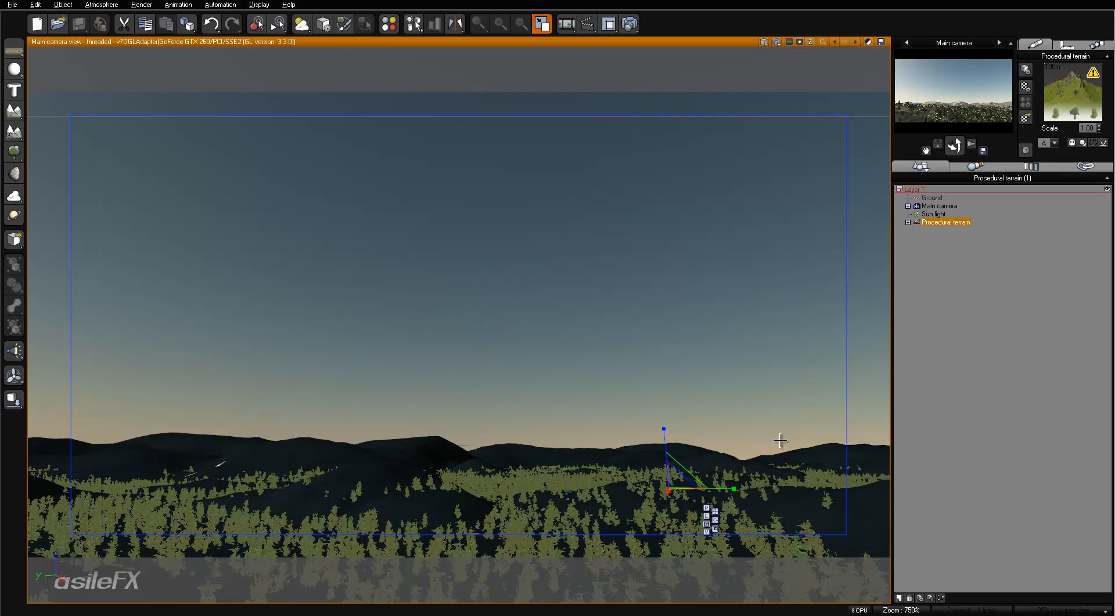
# Review the main camera's advanced options and its gamma correction settings, accepting both unchanged.
pyautogui.click(970, 370)
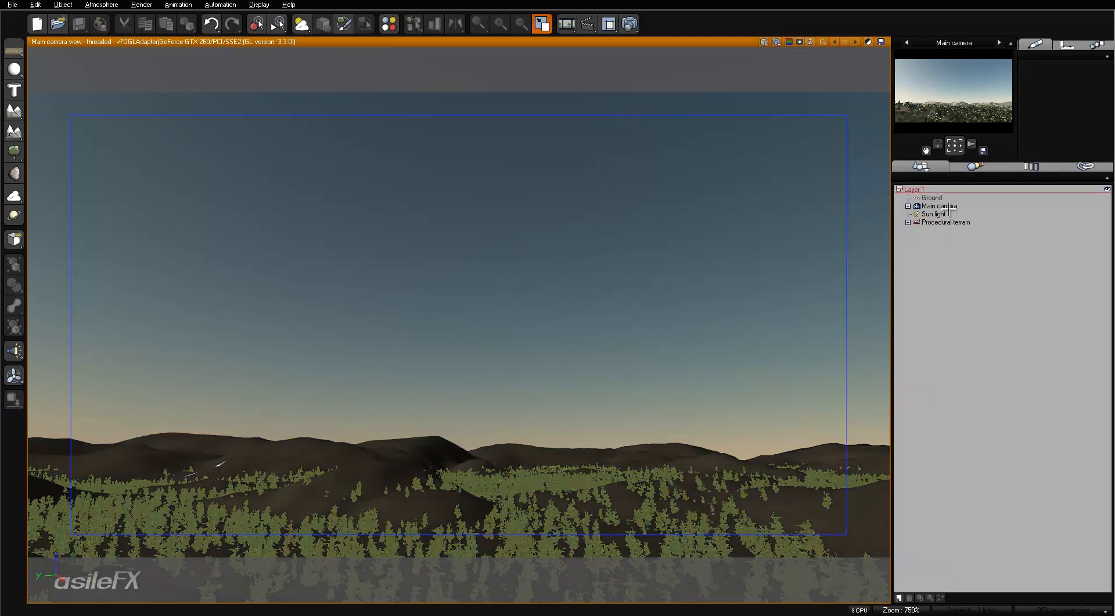
pyautogui.doubleClick(948, 206)
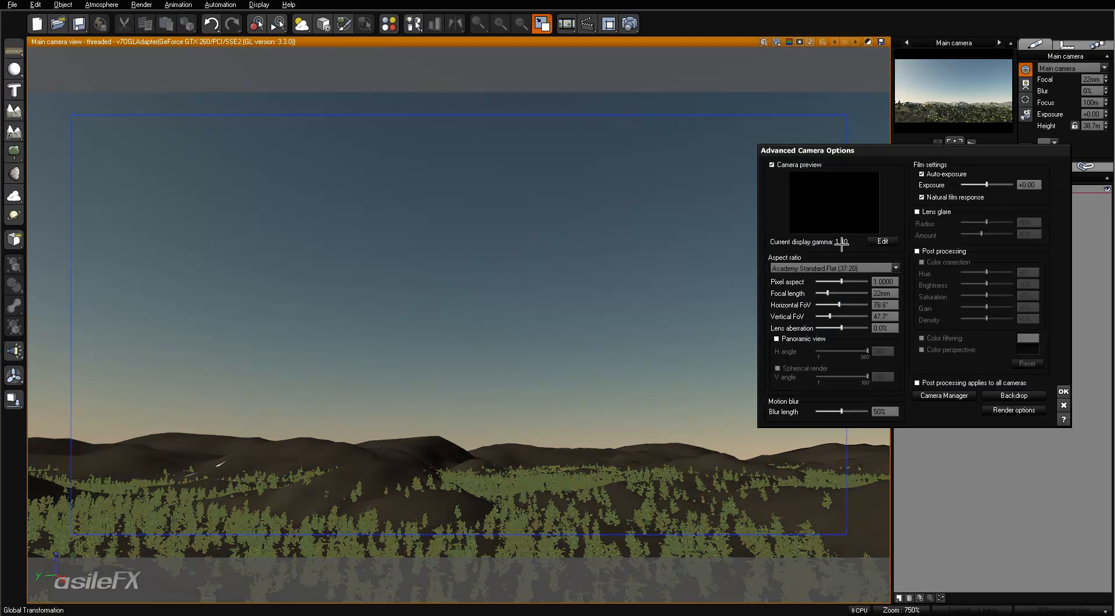
pyautogui.click(883, 239)
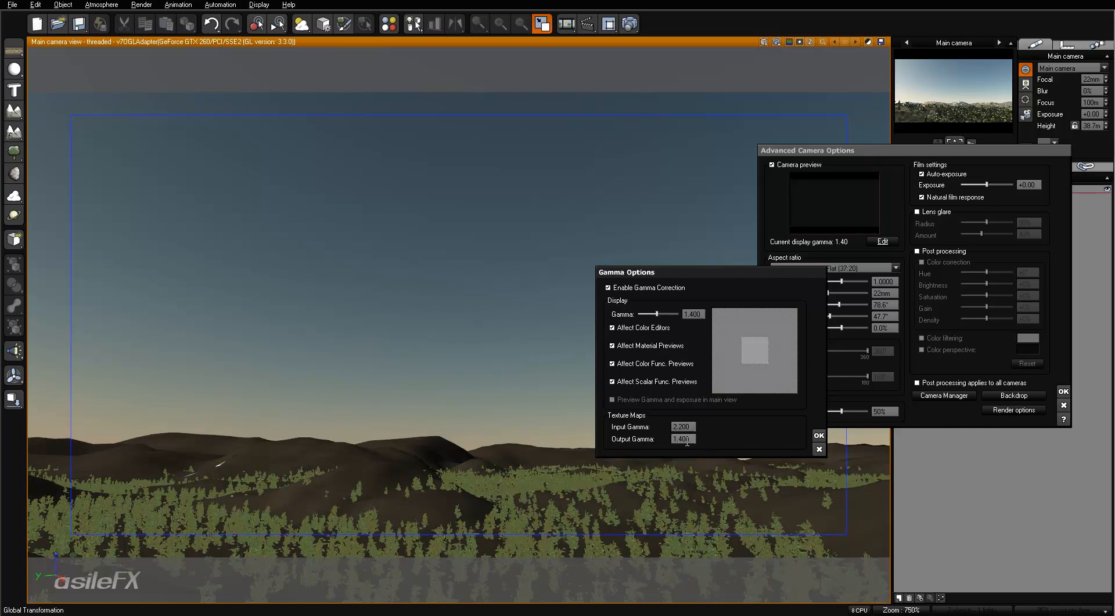
pyautogui.click(819, 436)
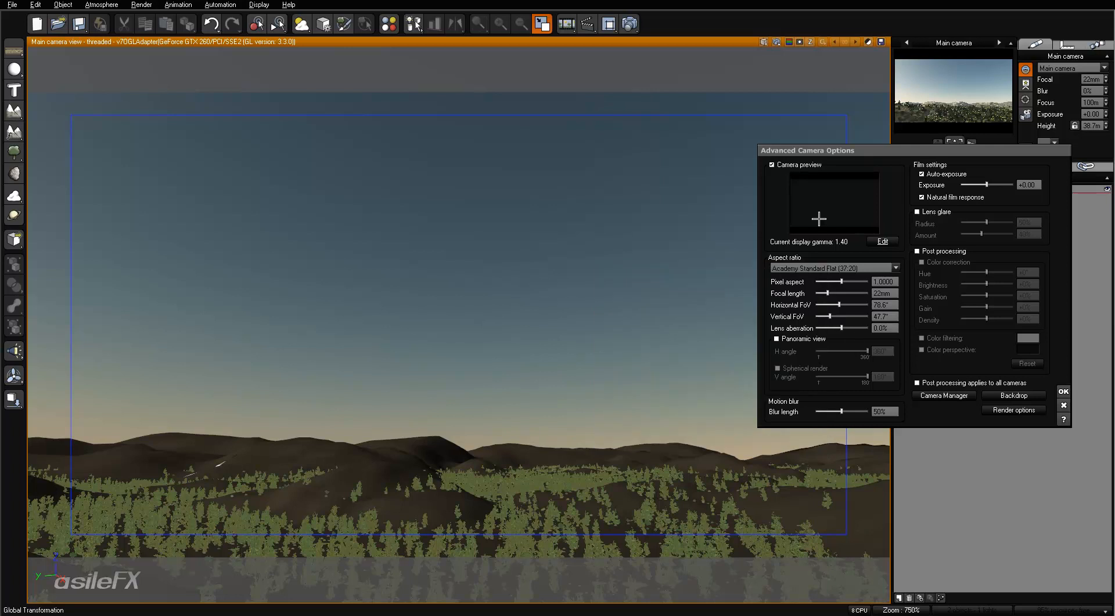
pyautogui.click(1063, 391)
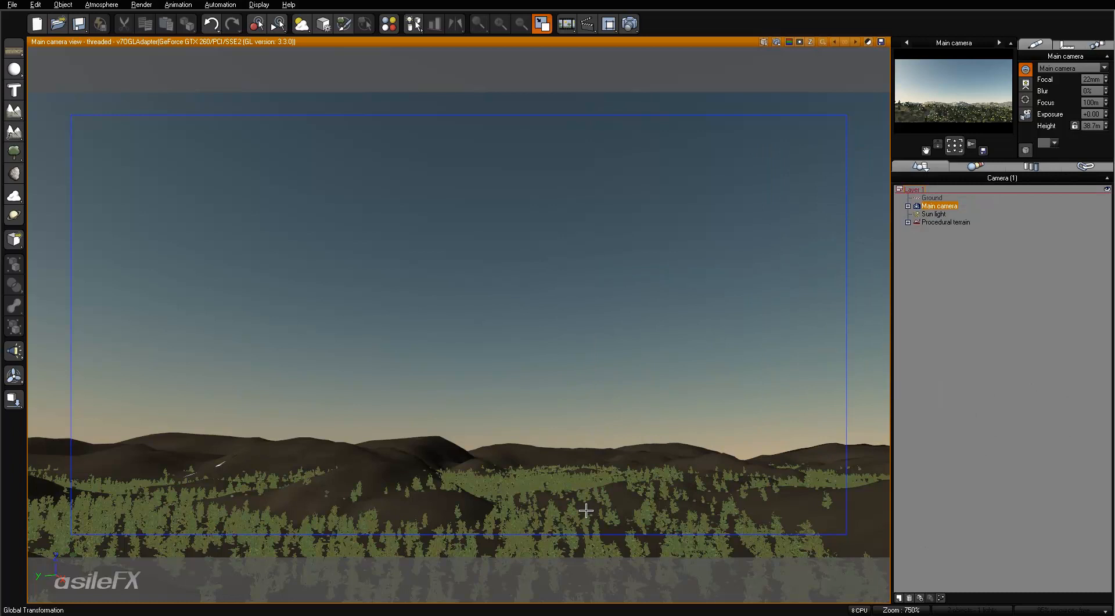
# Reframe the main camera over the forested hills at a height of about 71 m, test-rendering the scene along the way.
pyautogui.moveTo(634, 445); pyautogui.dragTo(687, 434, button='middle')
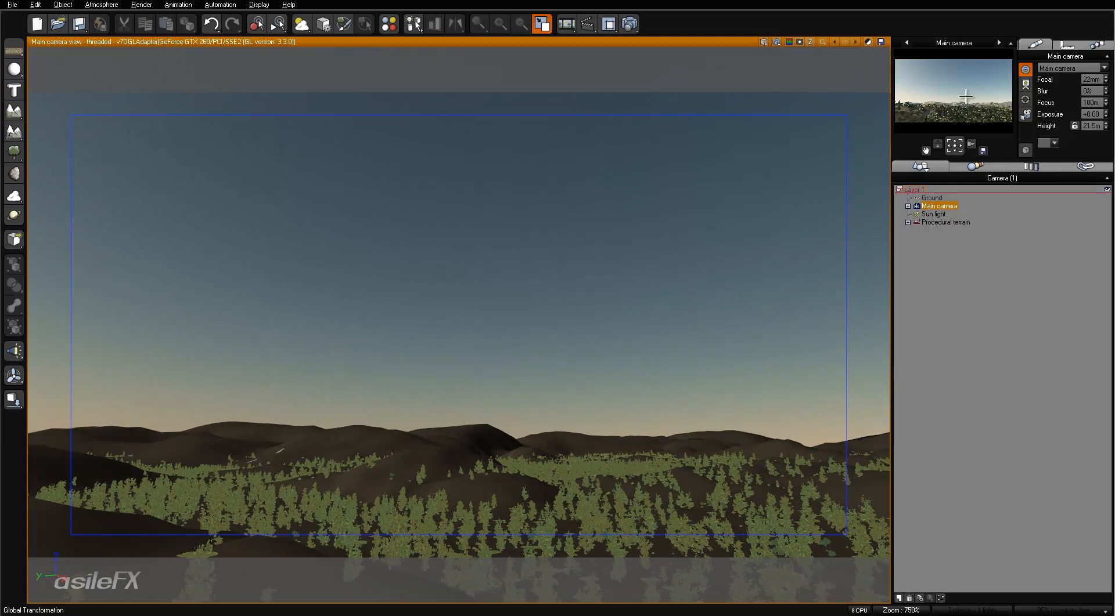
pyautogui.click(954, 146)
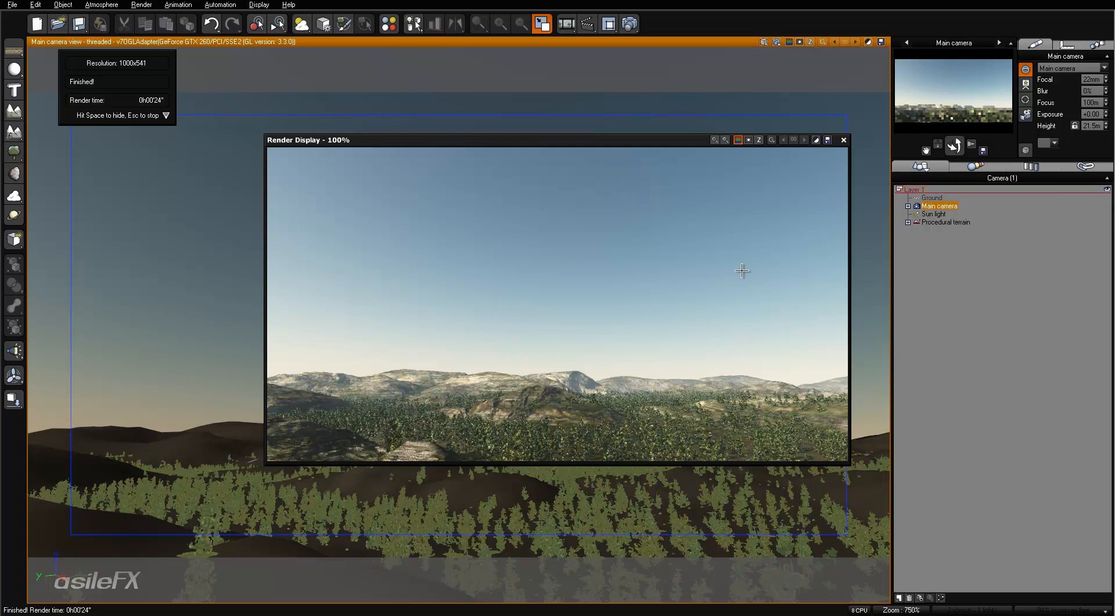
pyautogui.click(842, 140)
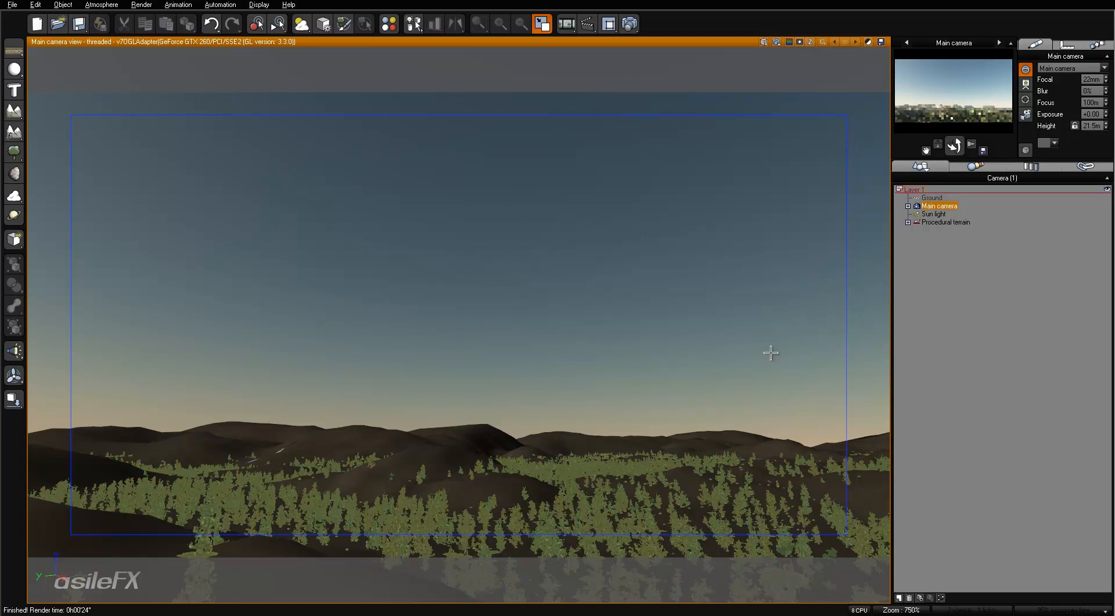
pyautogui.moveTo(771, 353)
pyautogui.mouseDown(button='right')
pyautogui.moveTo(758, 363)
pyautogui.moveTo(754, 348)
pyautogui.mouseUp(button='right')
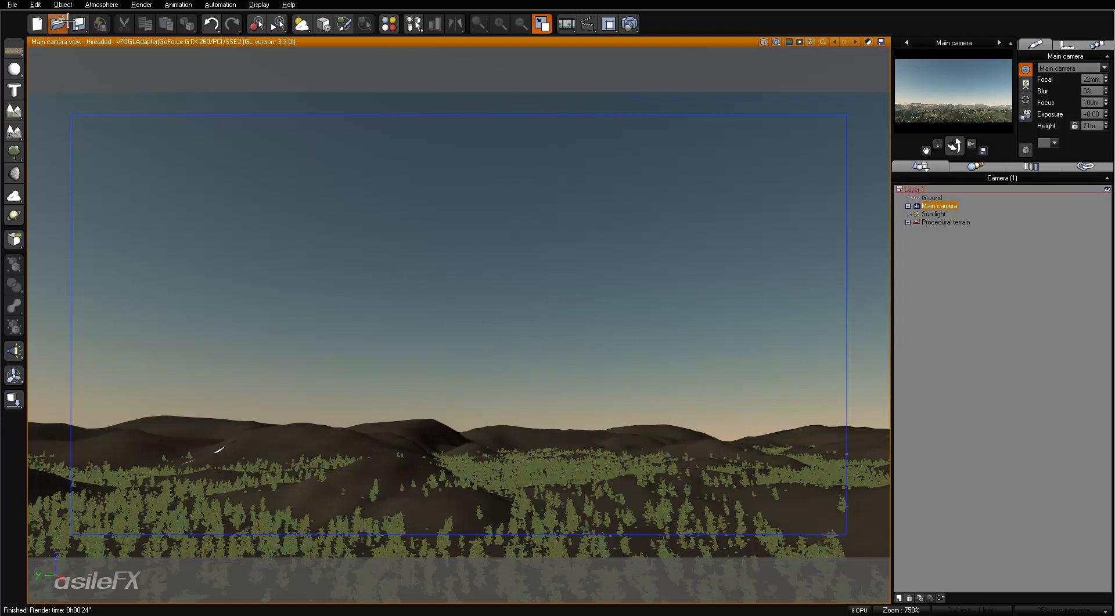
# Load the Dark Storm atmosphere from the Bad Weather collection into the scene.
pyautogui.click(98, 5)
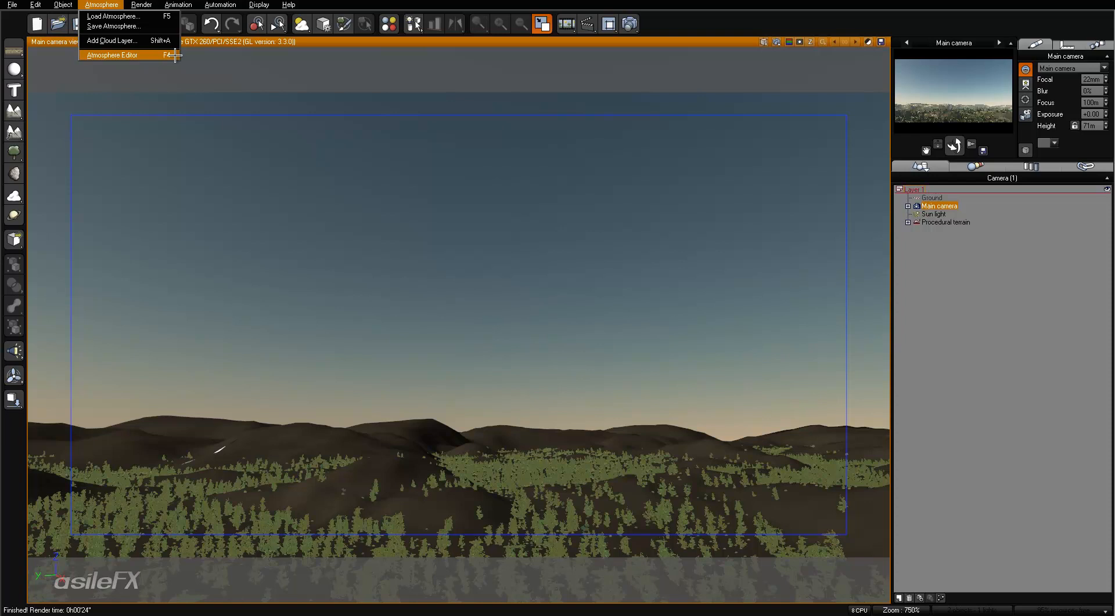
pyautogui.click(122, 16)
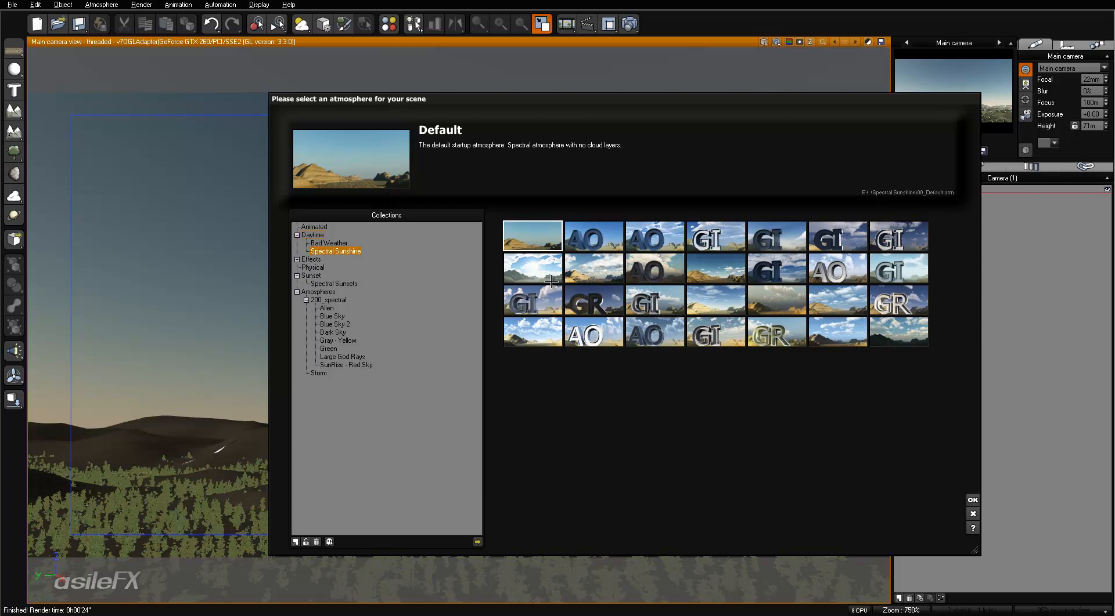
pyautogui.click(329, 243)
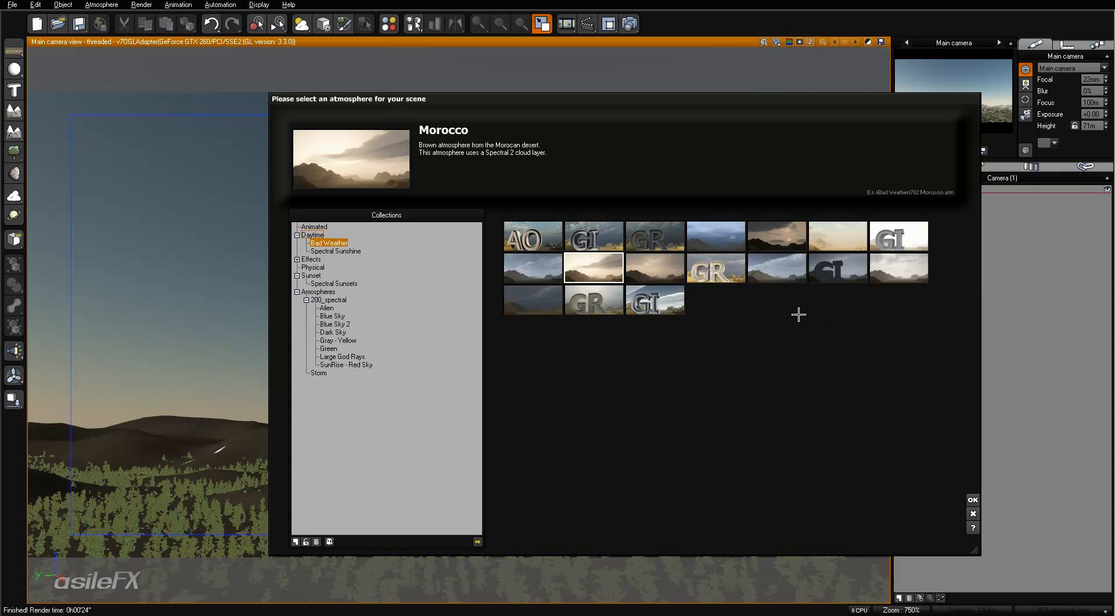
pyautogui.click(654, 268)
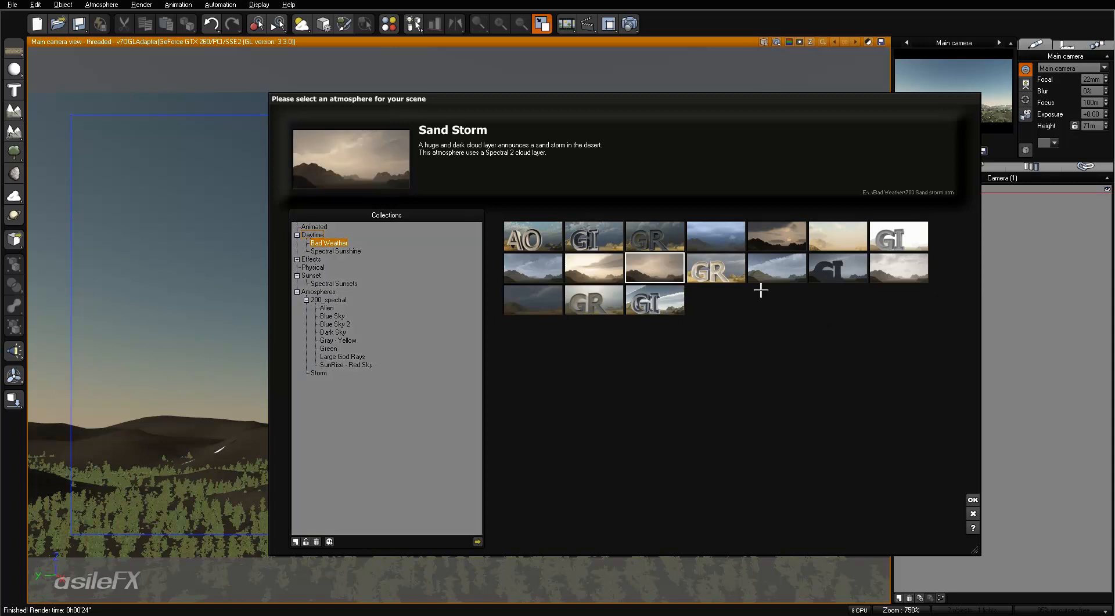
pyautogui.click(897, 273)
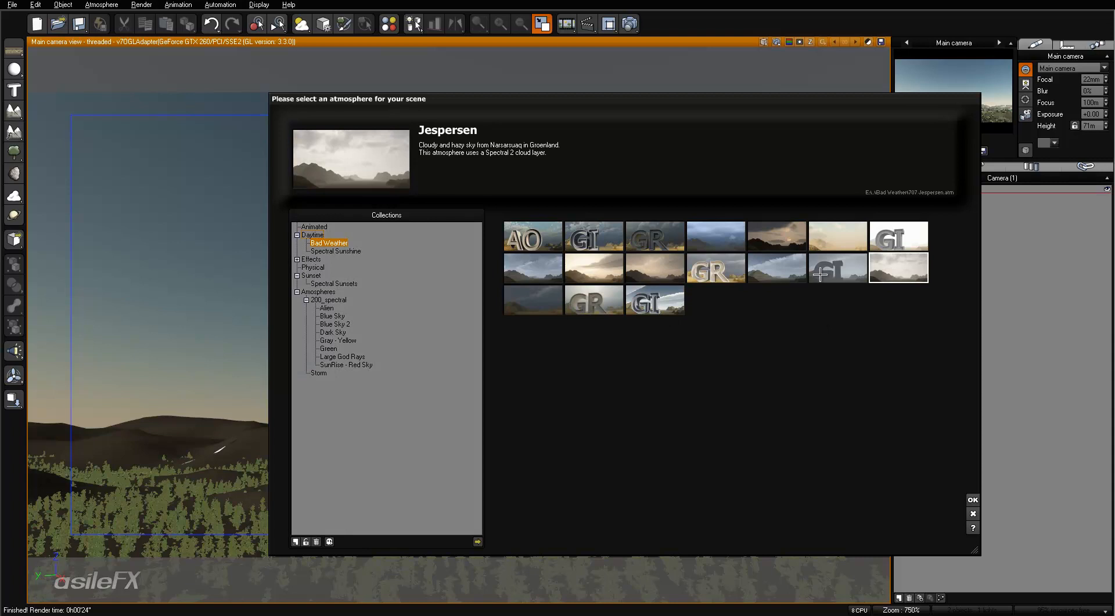
pyautogui.click(715, 237)
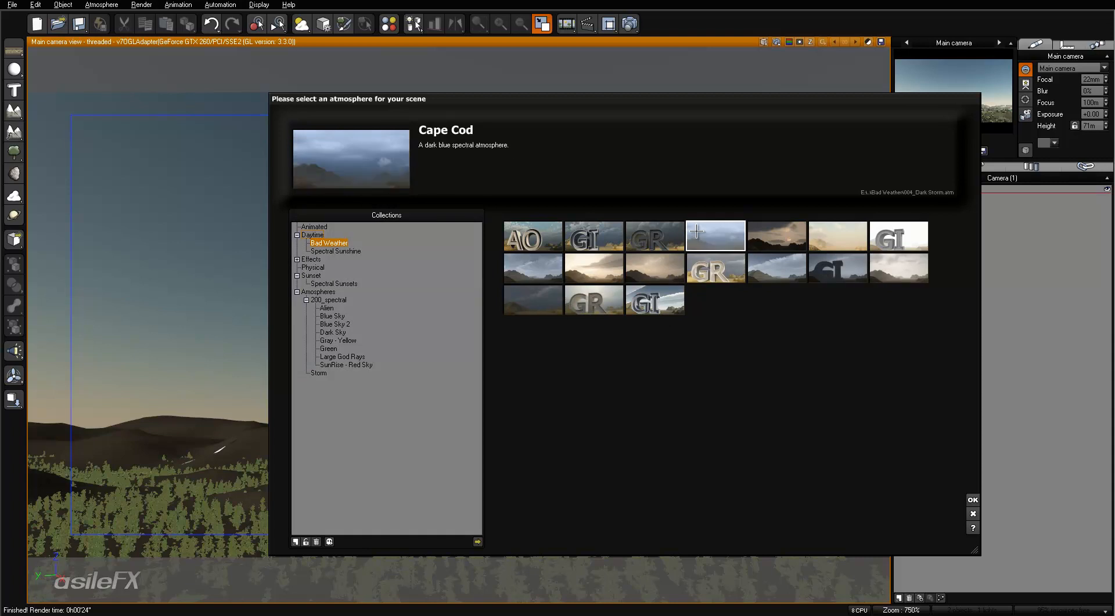
pyautogui.click(643, 233)
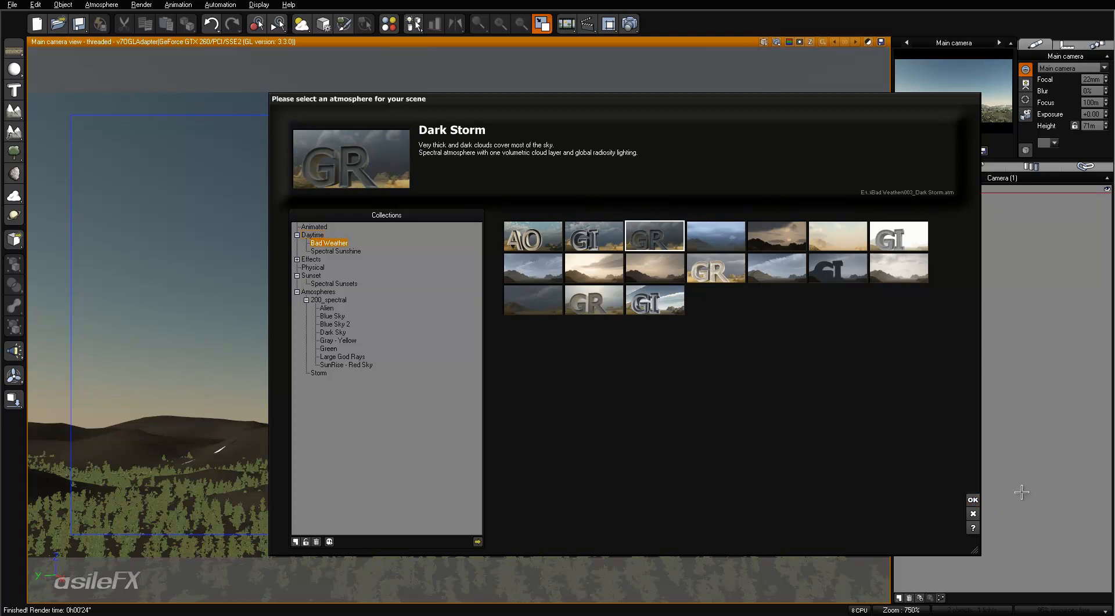
pyautogui.click(973, 501)
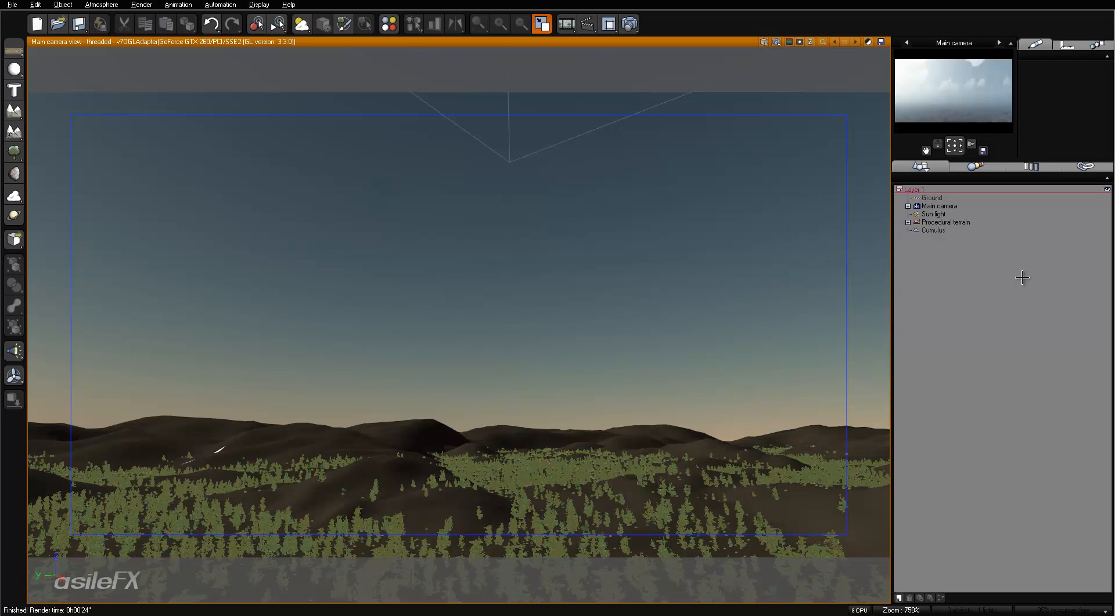
# Open the Dark Storm atmosphere's sky, fog and haze settings for editing.
pyautogui.click(120, 5)
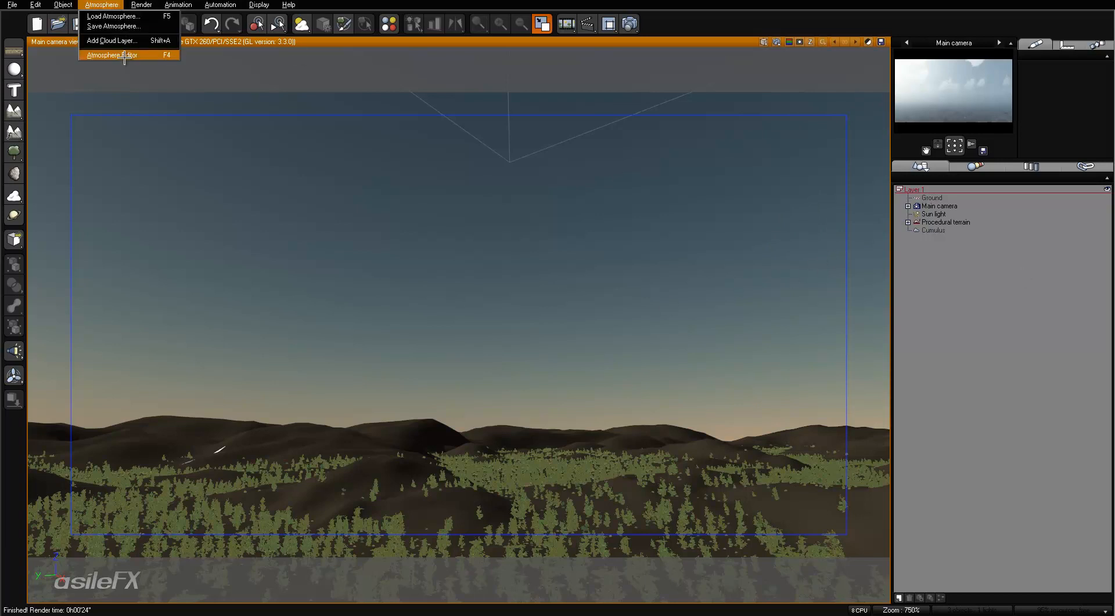
pyautogui.click(125, 55)
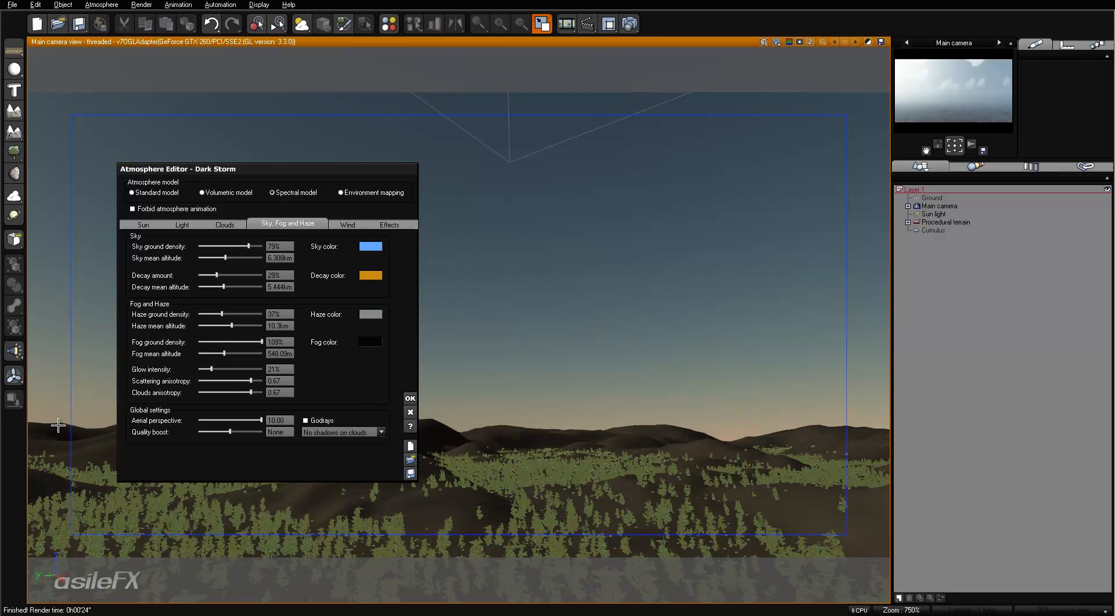
pyautogui.click(277, 421)
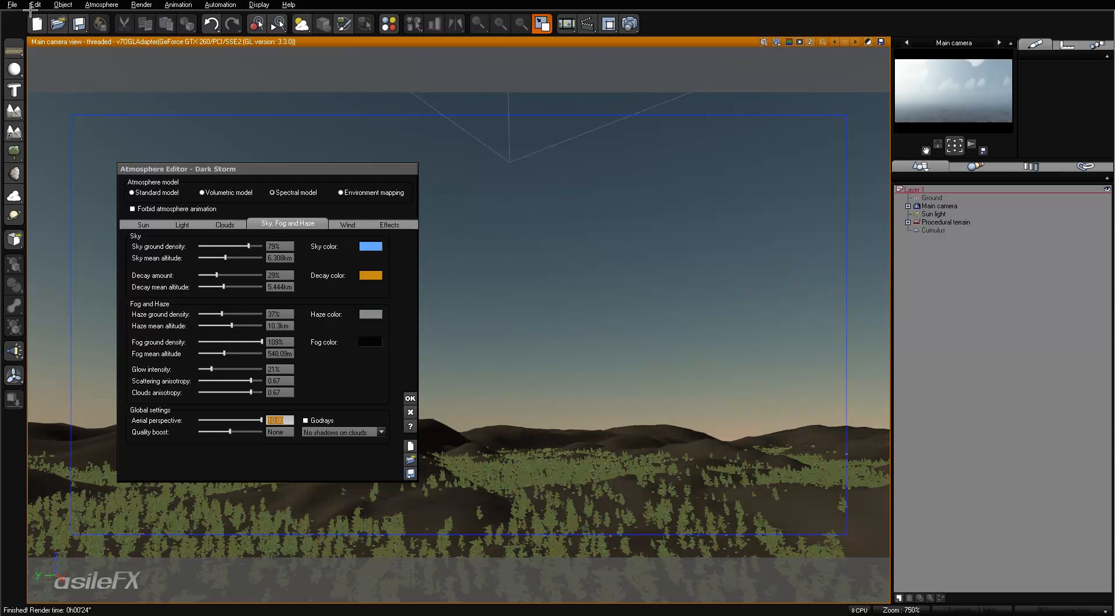
# Check the units and coordinates settings in the program options without changing them.
pyautogui.click(11, 4)
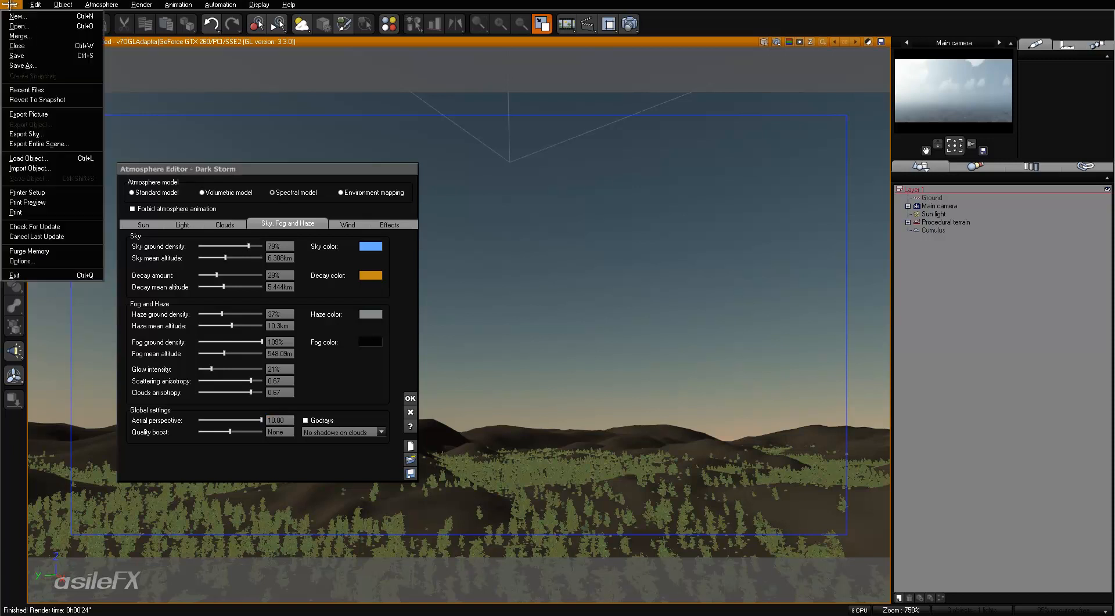
pyautogui.click(31, 261)
pyautogui.click(273, 63)
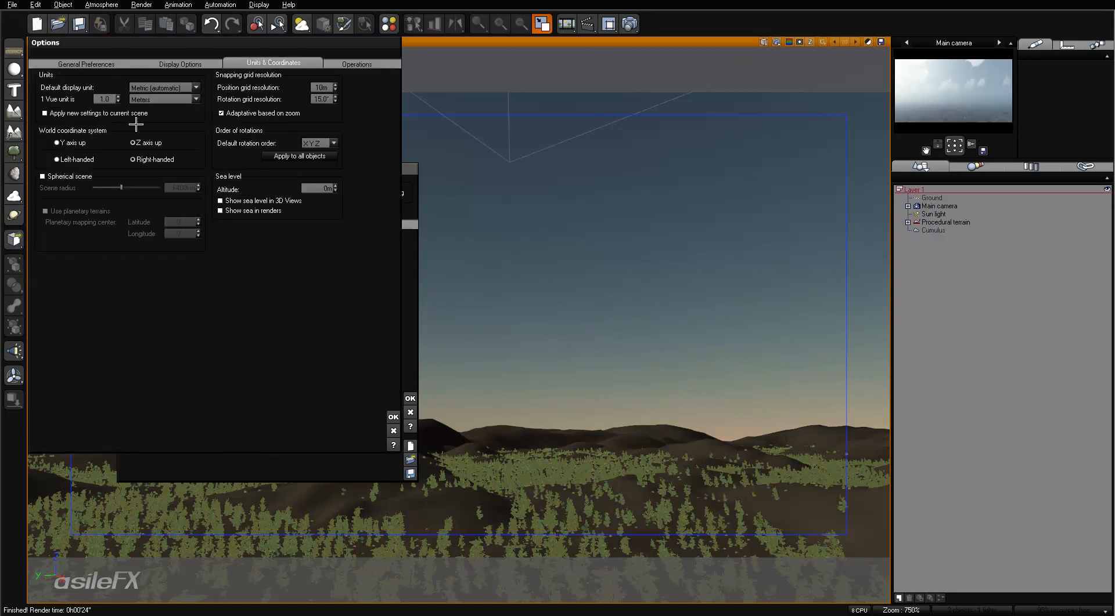
pyautogui.click(393, 430)
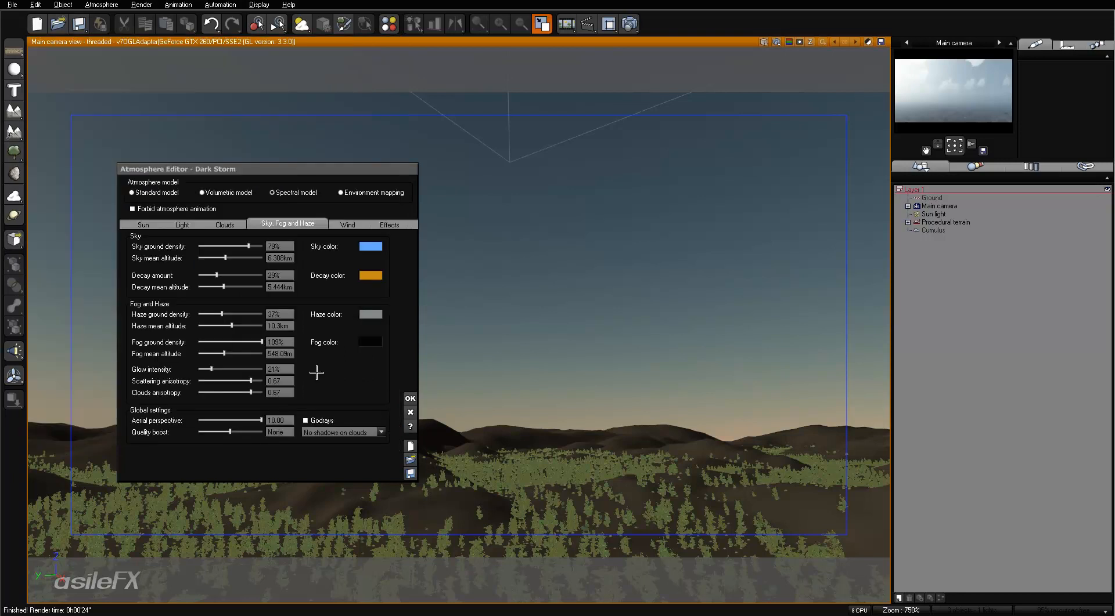
# Set the atmosphere's aerial perspective to 1 and refresh the camera preview.
pyautogui.click(279, 420)
pyautogui.write('1')
pyautogui.press('Return')
pyautogui.rightClick(925, 121)
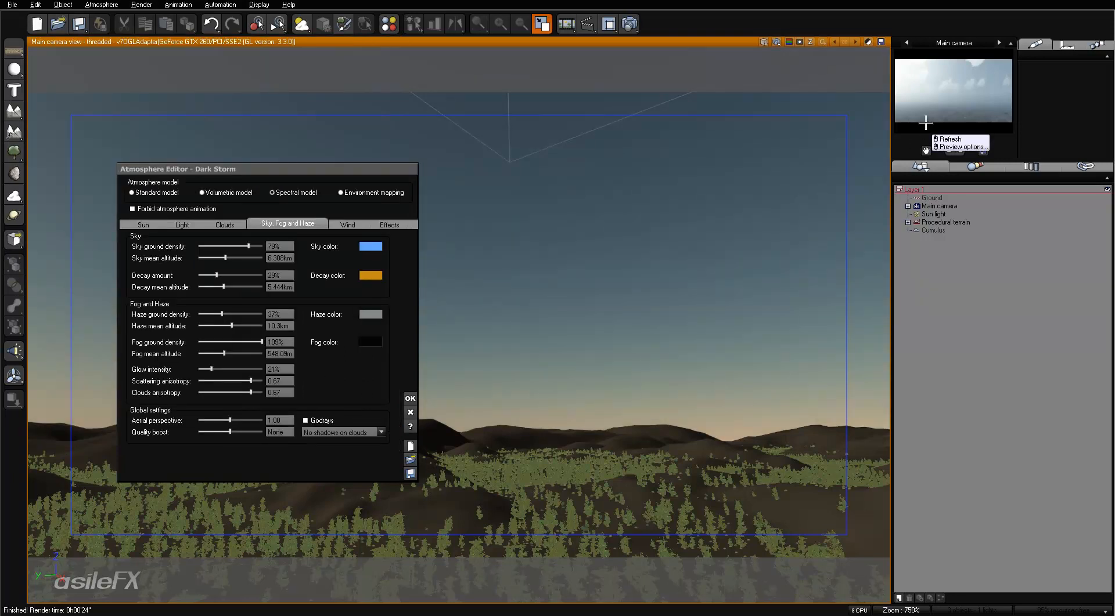
pyautogui.click(950, 139)
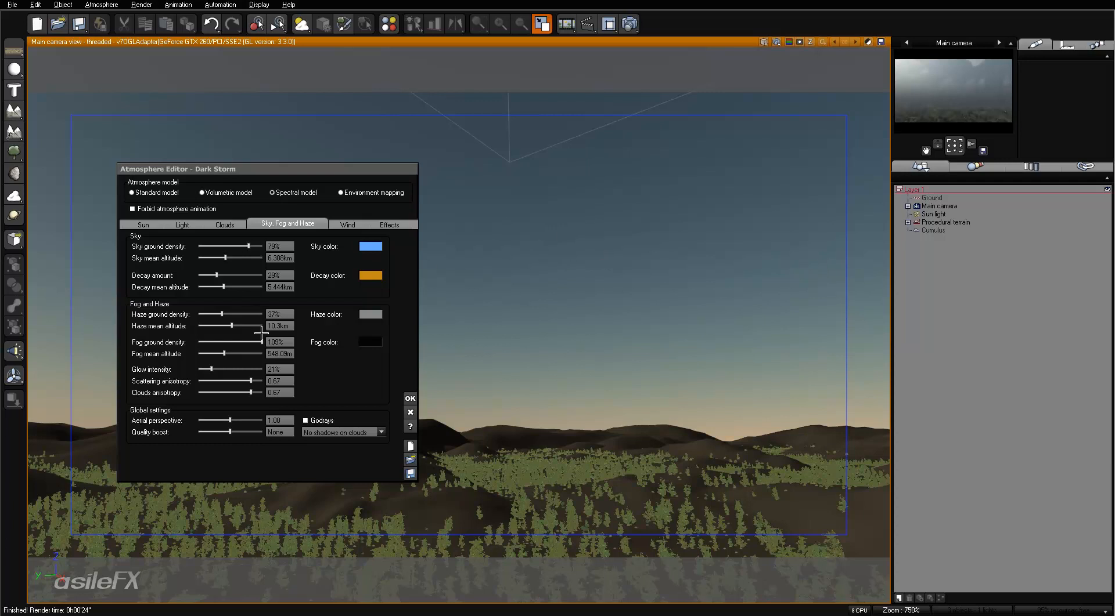
# Lower the haze mean altitude to about 4.743 km and accept the atmosphere changes.
pyautogui.moveTo(232, 326); pyautogui.dragTo(236, 326)
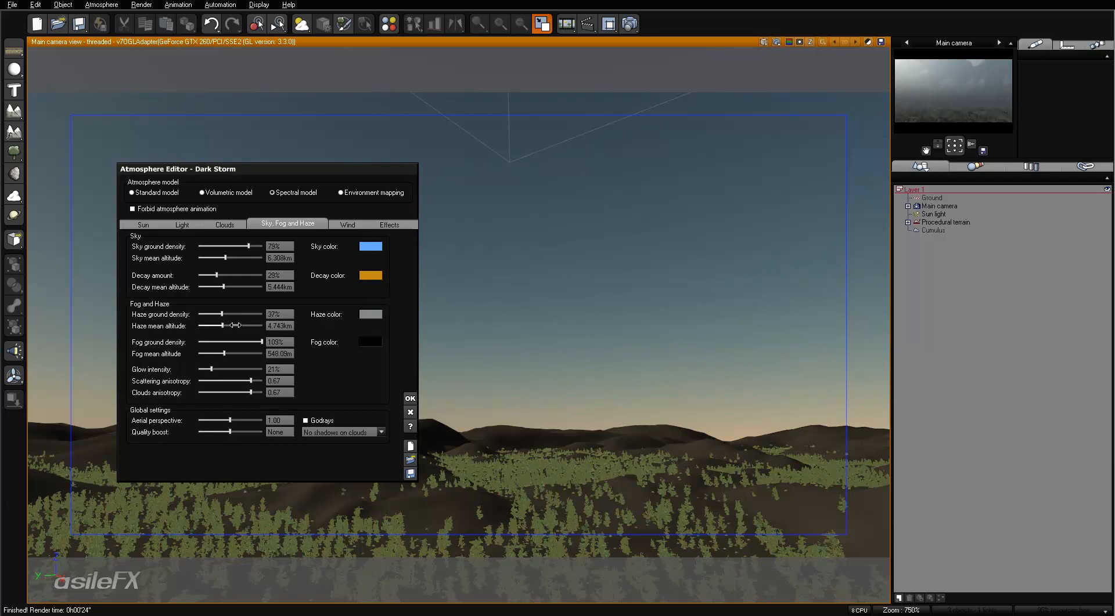
pyautogui.click(764, 42)
pyautogui.click(810, 203)
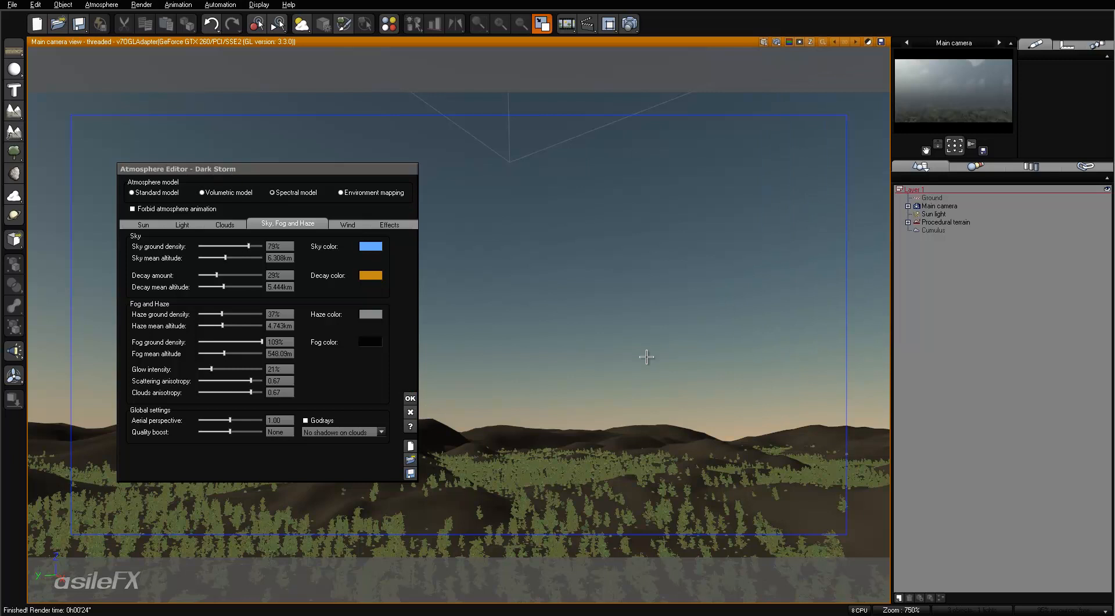
pyautogui.click(410, 399)
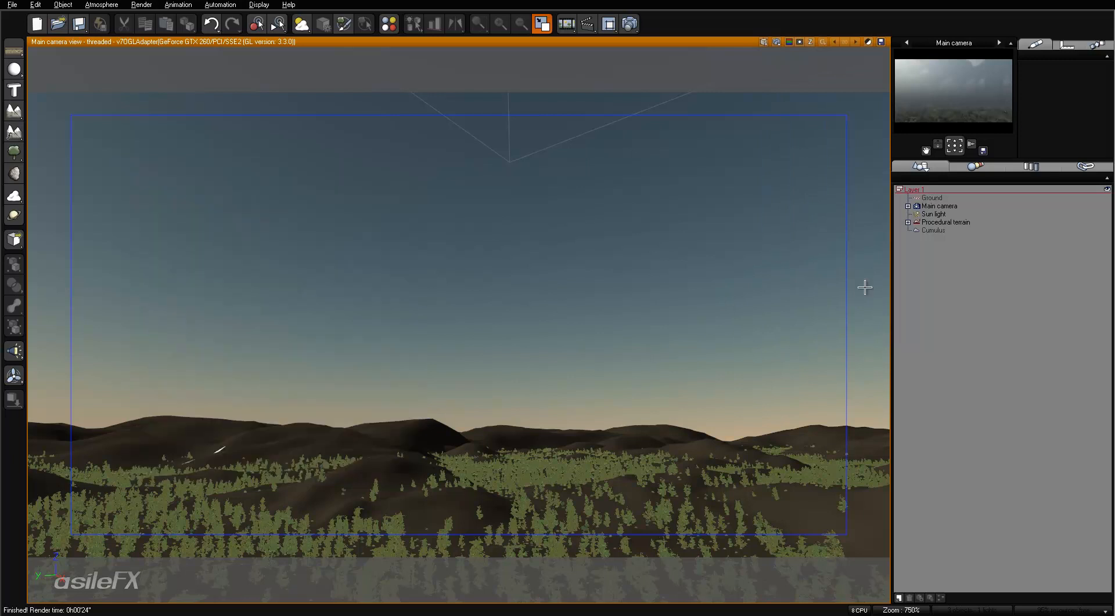
# Turn off dynamic population in the procedural terrain's EcoSystem material and accept the change.
pyautogui.click(945, 222)
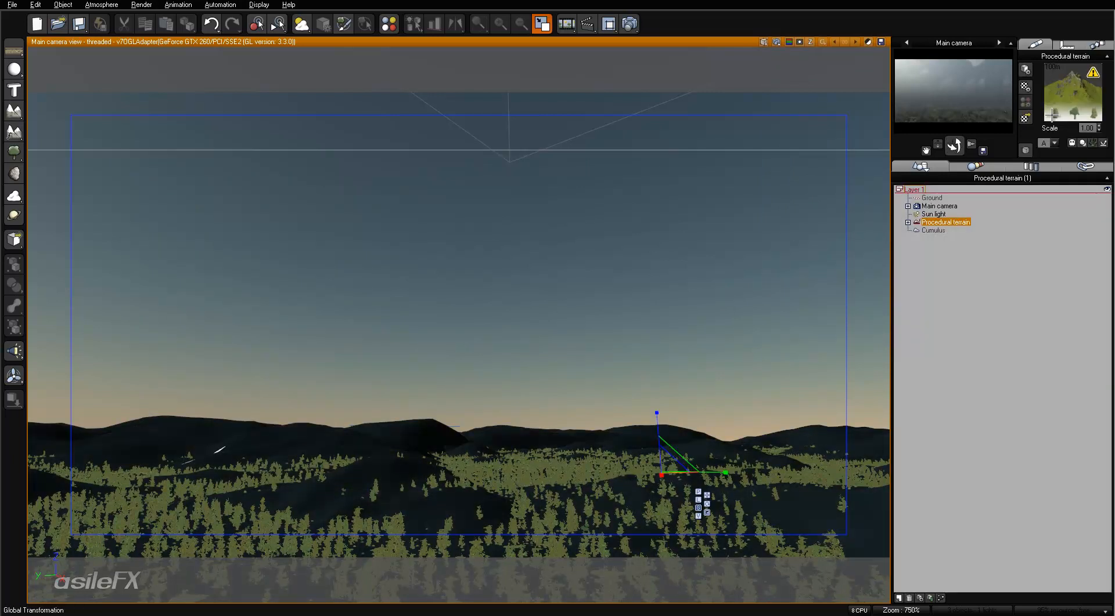
pyautogui.rightClick(1051, 93)
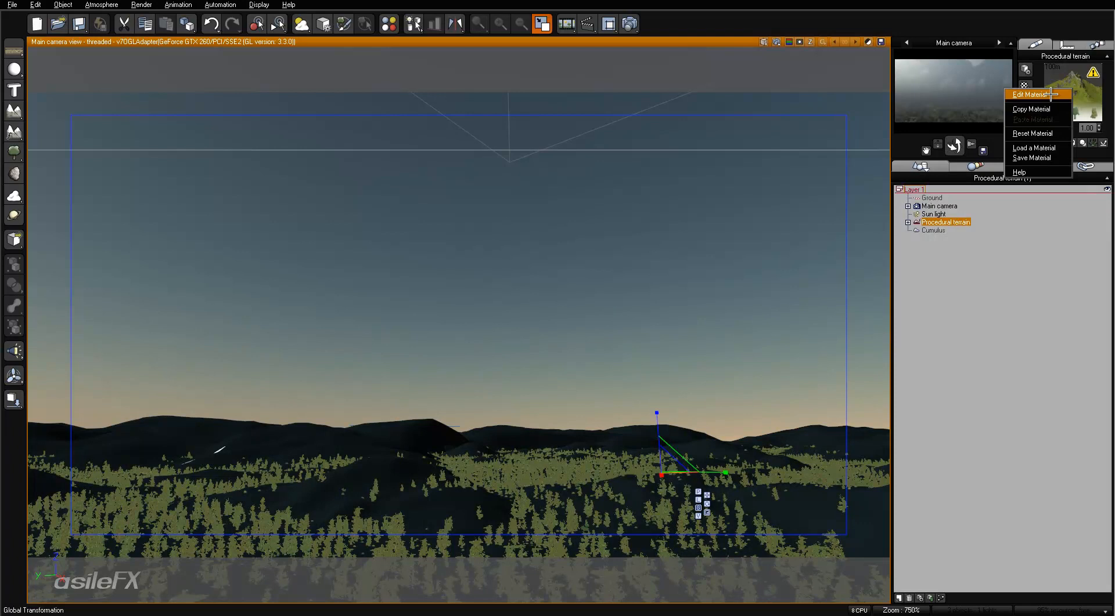
pyautogui.click(1029, 94)
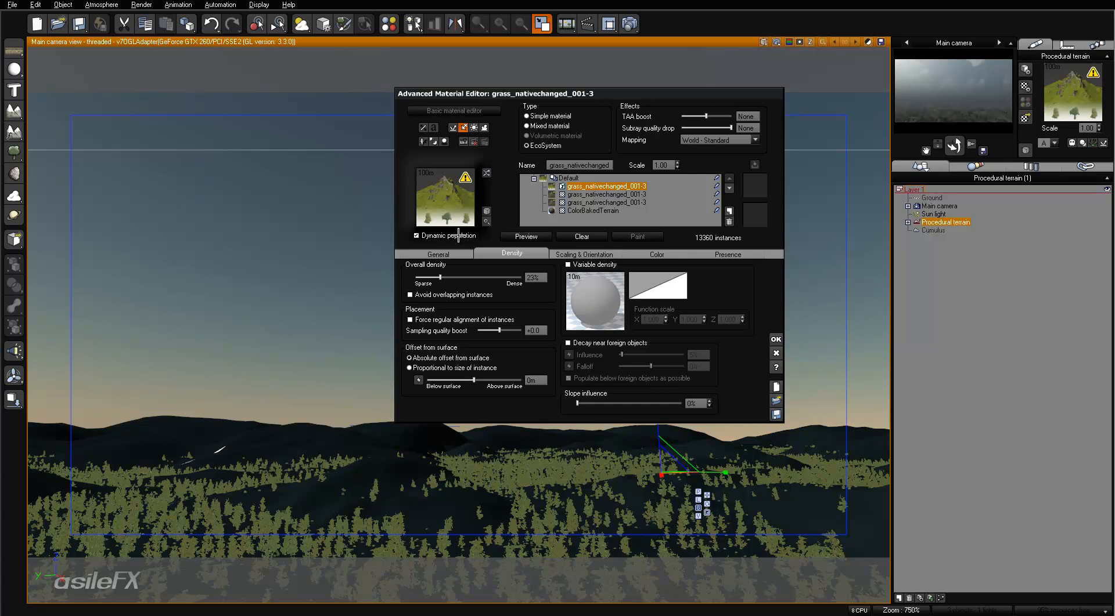
pyautogui.click(459, 235)
pyautogui.click(776, 339)
pyautogui.click(974, 273)
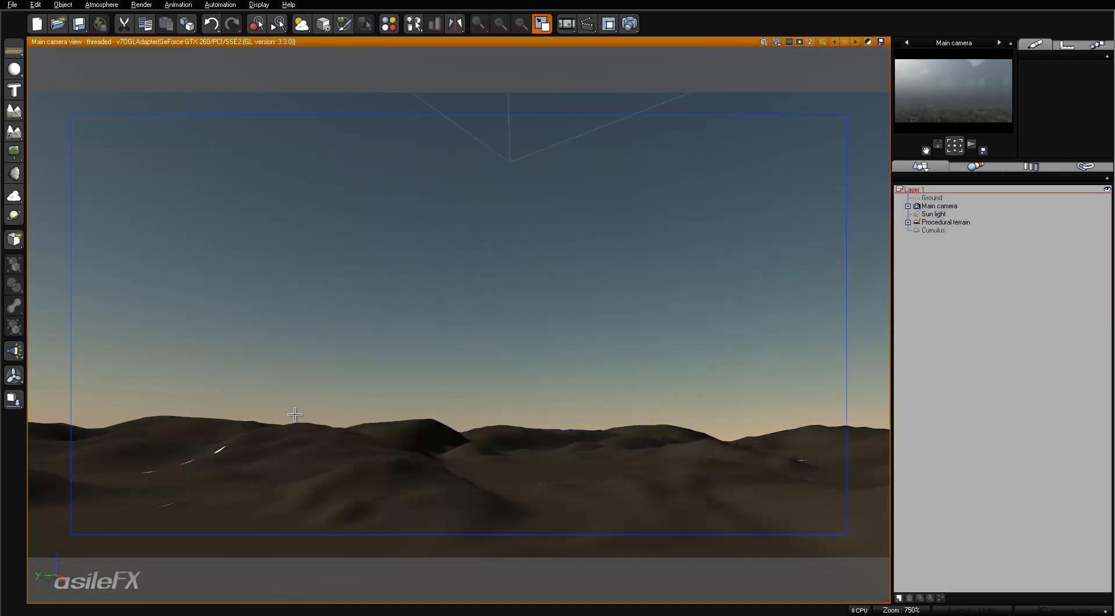
pyautogui.click(763, 41)
pyautogui.click(827, 201)
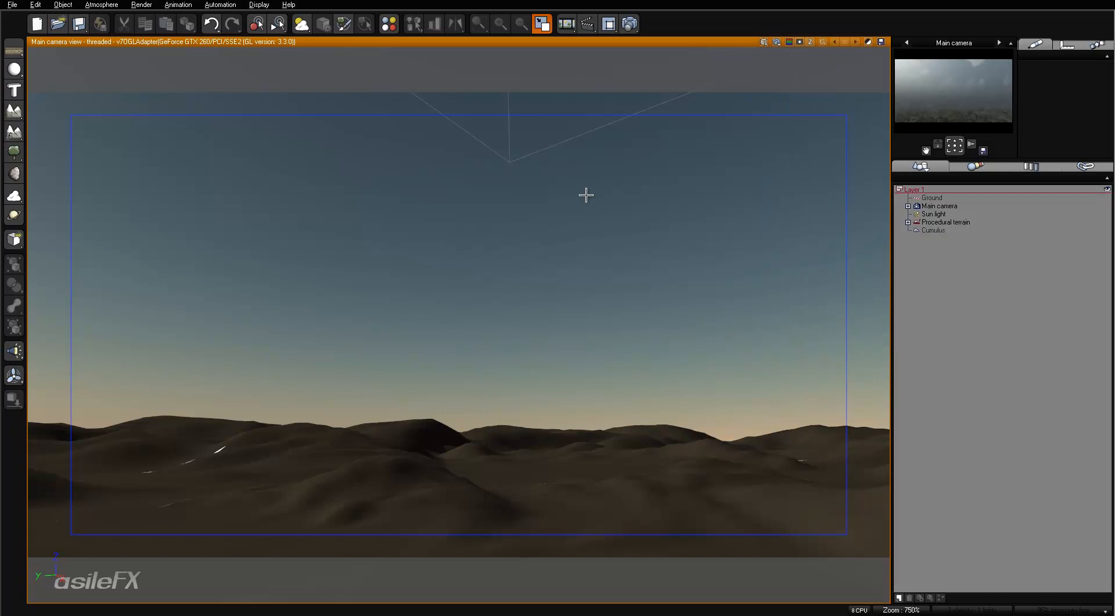
# Set the 3D view display quality to OpenGL 2.1 (shader 4) in the program's display options and accept the change.
pyautogui.click(12, 4)
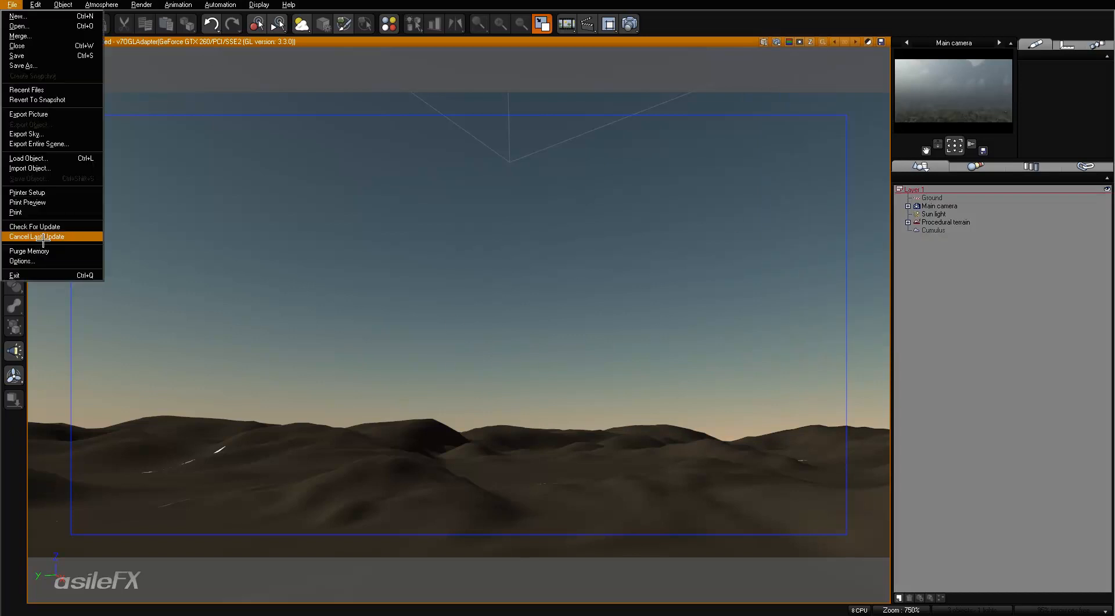
pyautogui.click(21, 262)
pyautogui.click(174, 64)
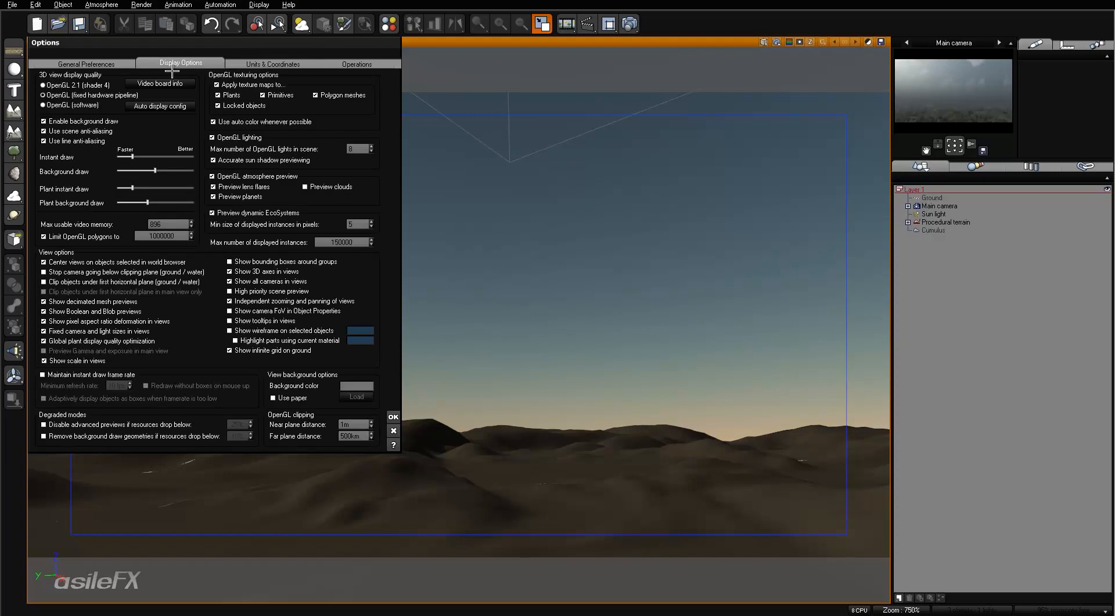
pyautogui.click(393, 417)
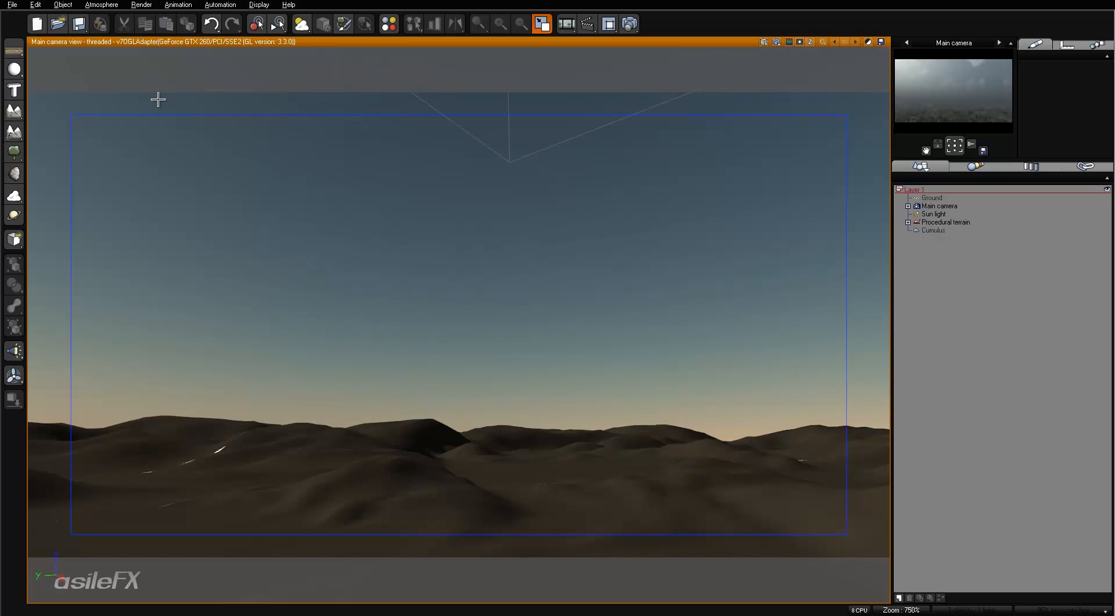
# Refresh the main camera preview and enlarge the preview area beside the viewport.
pyautogui.rightClick(930, 72)
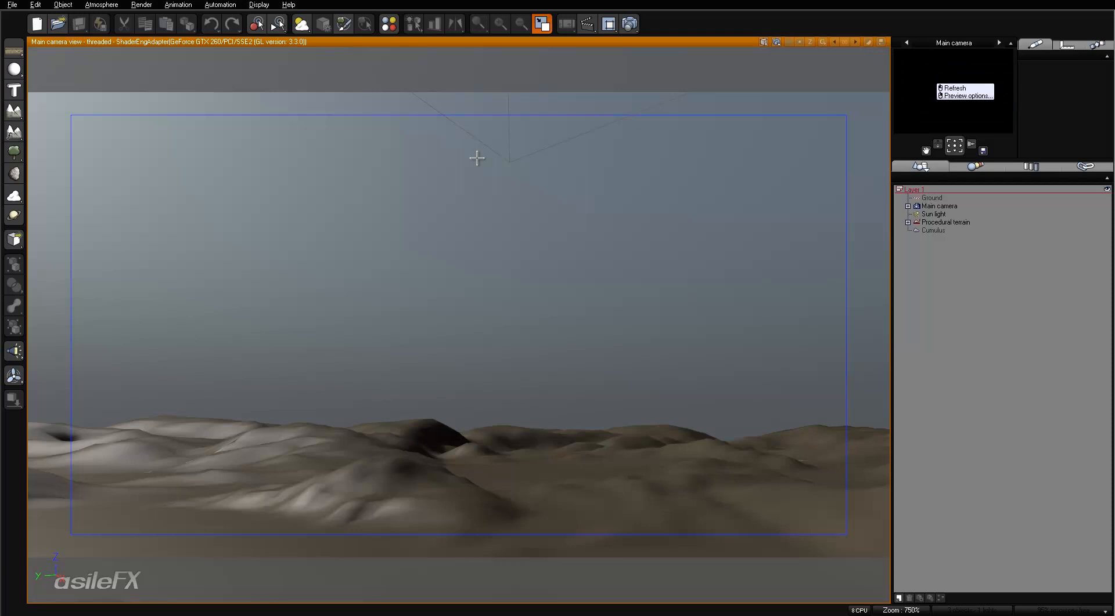
pyautogui.click(961, 87)
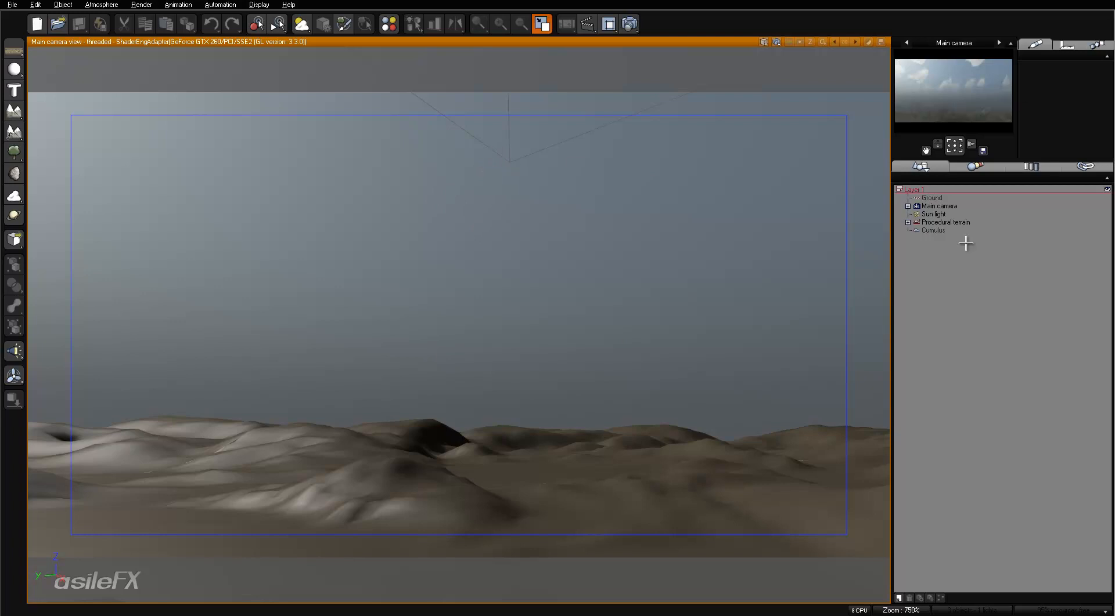
pyautogui.moveTo(893, 284); pyautogui.dragTo(748, 297)
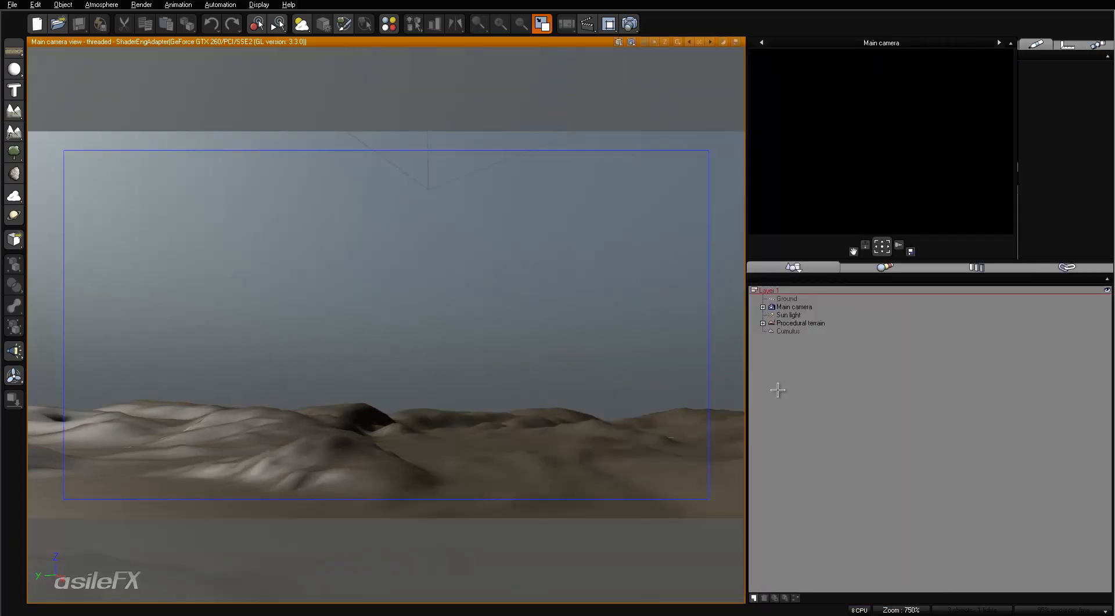
# Move the Cumulus cloud layer down in the main camera view and show the whole layer in the front view of the four-view layout.
pyautogui.click(790, 332)
pyautogui.moveTo(422, 185); pyautogui.dragTo(416, 275)
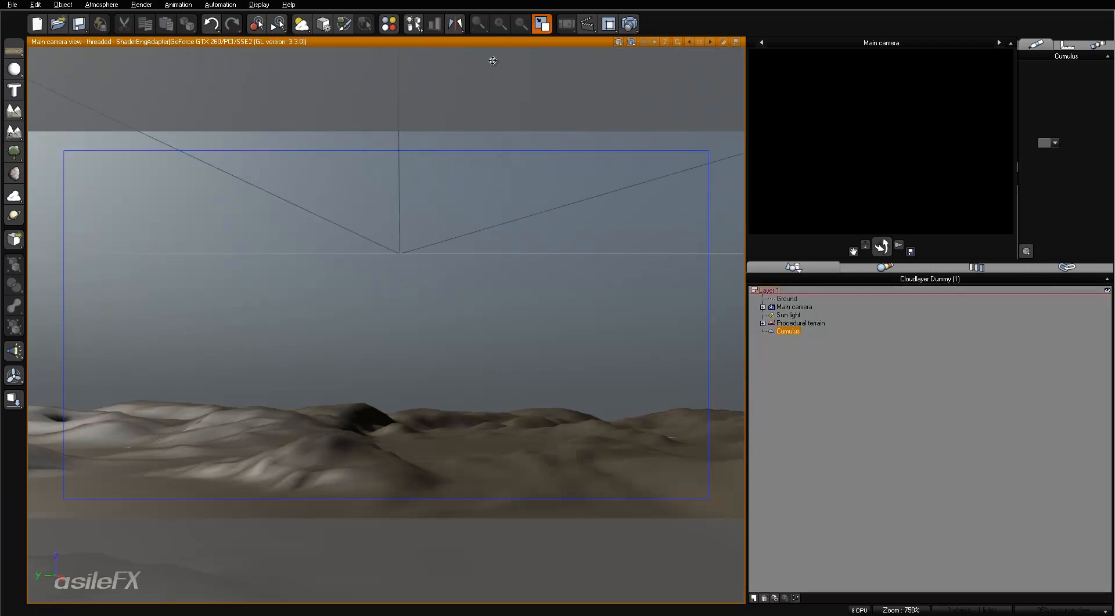
pyautogui.doubleClick(495, 42)
pyautogui.click(230, 430)
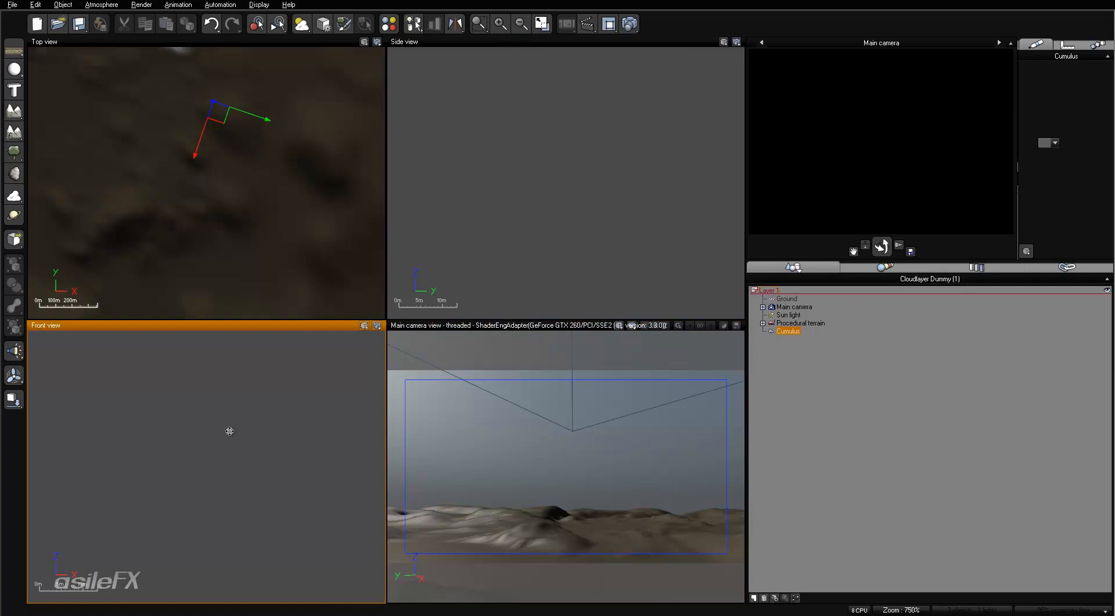
pyautogui.scroll(-10, 232, 436)
pyautogui.scroll(-2, 272, 420)
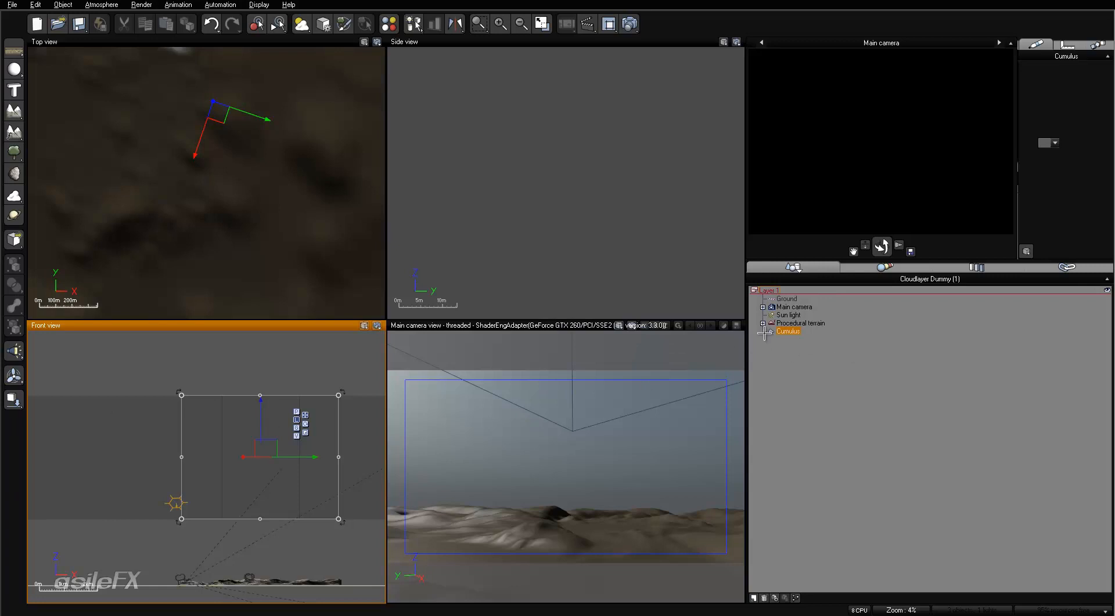
pyautogui.click(795, 342)
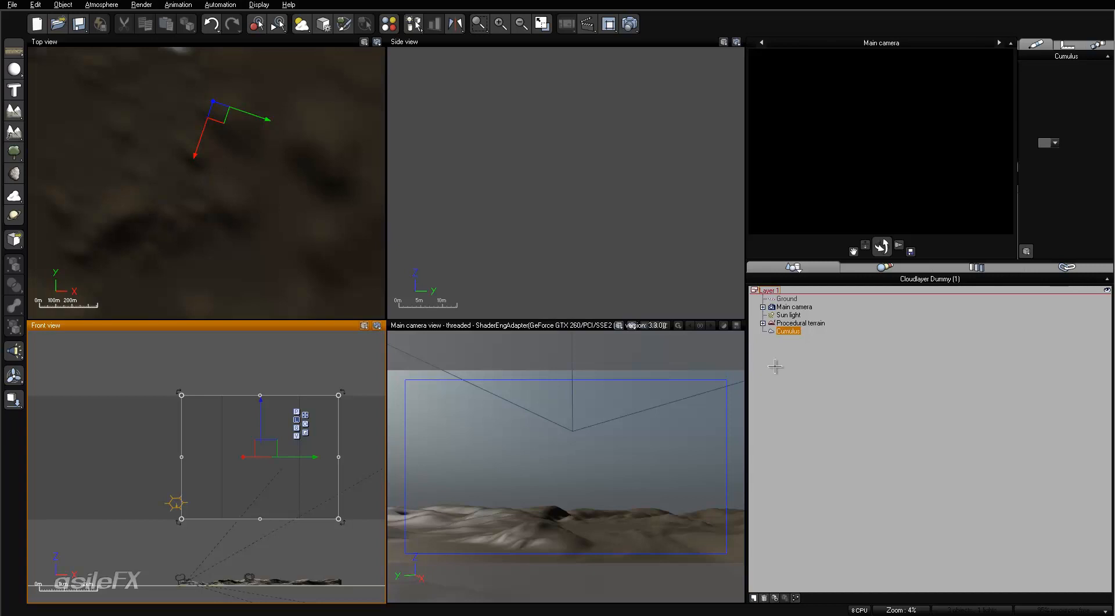
pyautogui.rightClick(784, 335)
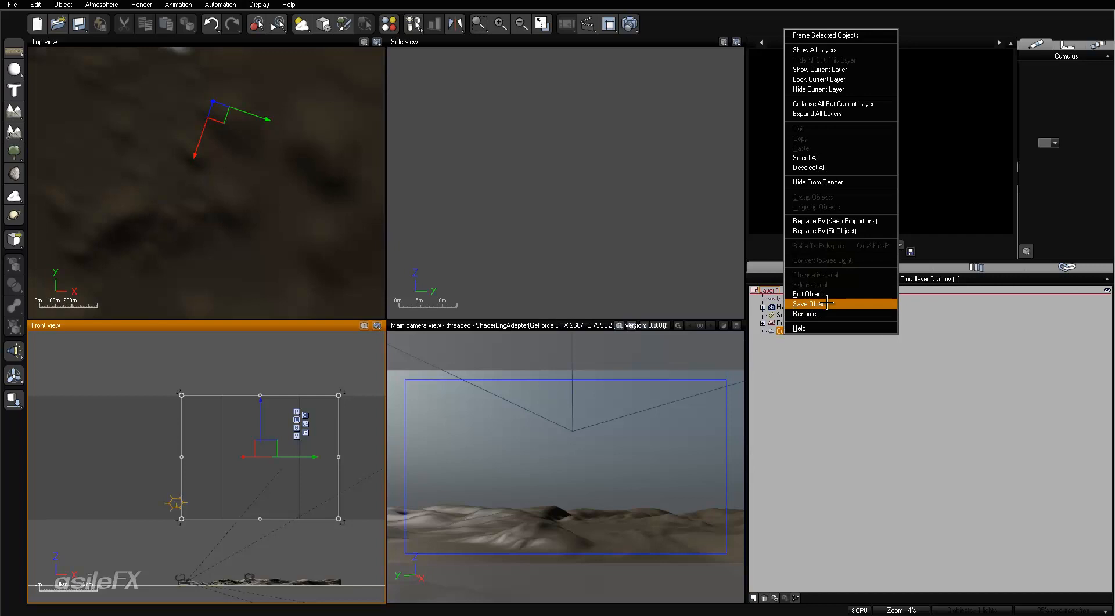
pyautogui.click(877, 406)
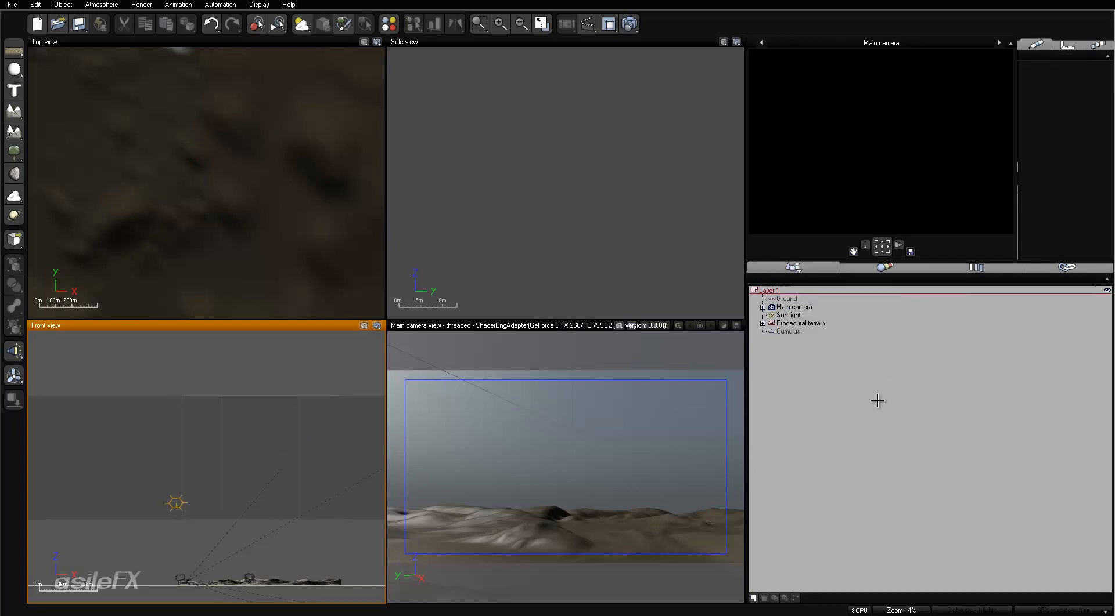
# Open the Cumulus layer's cloud settings in the Atmosphere Editor and move the editor clear of the front view.
pyautogui.doubleClick(786, 331)
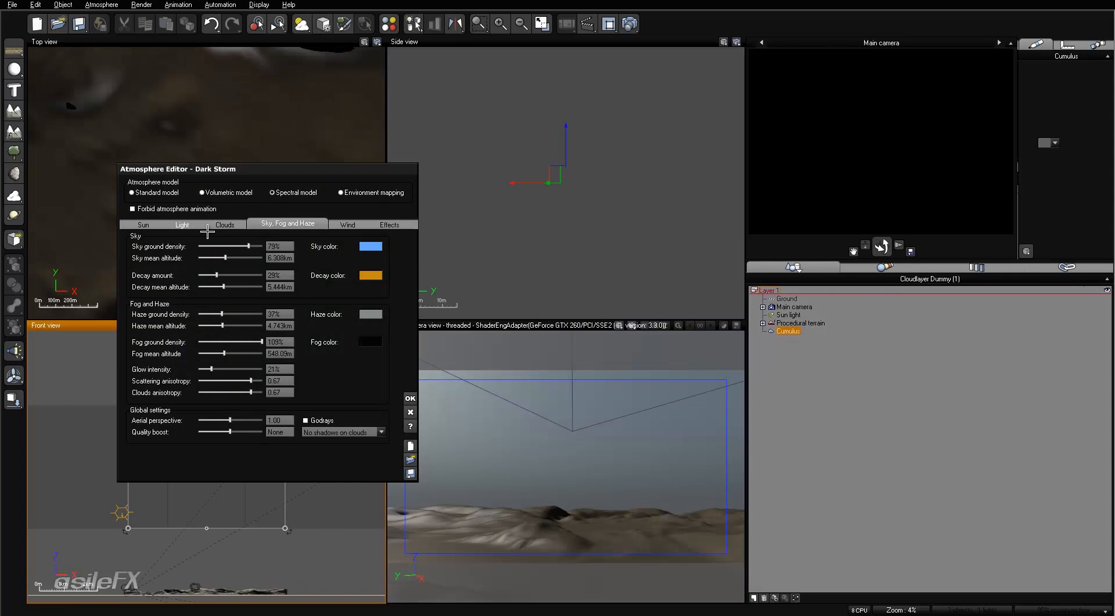
pyautogui.click(209, 229)
pyautogui.moveTo(284, 166); pyautogui.dragTo(367, 26)
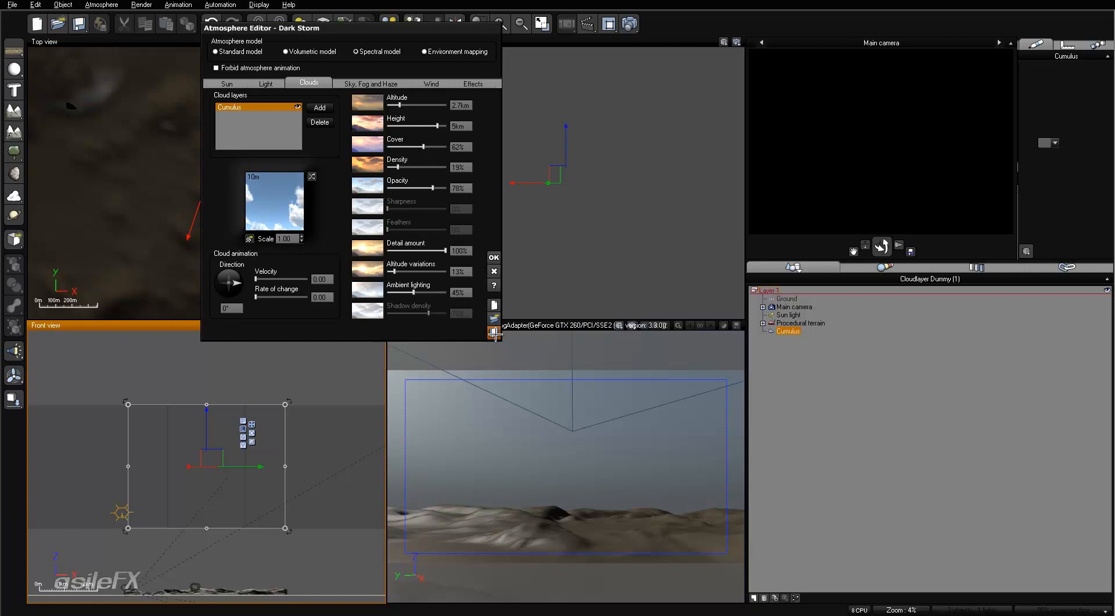
pyautogui.rightClick(277, 196)
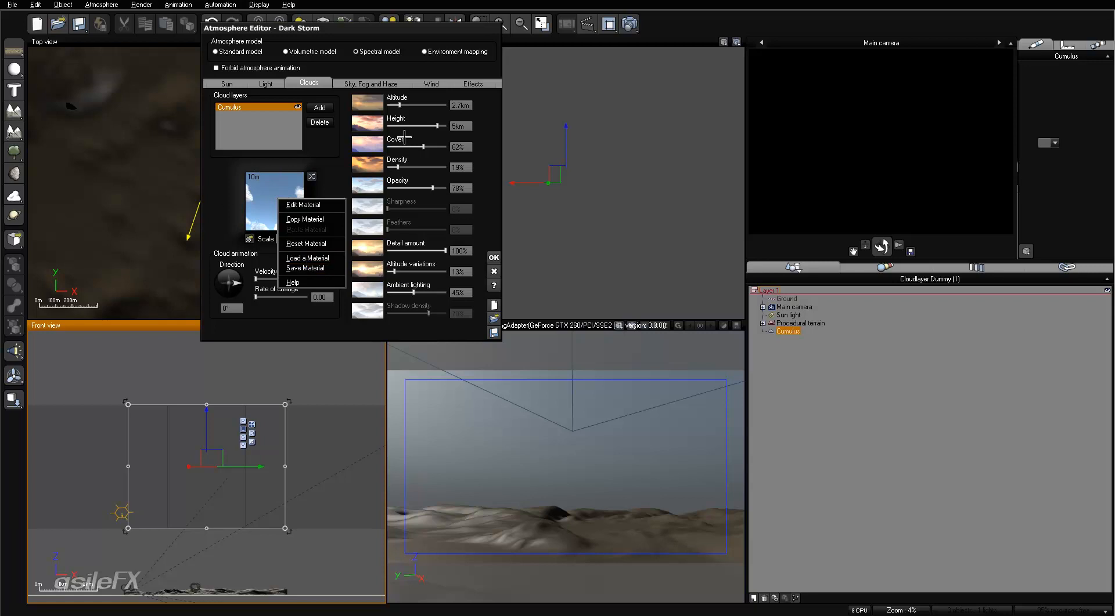
pyautogui.click(423, 94)
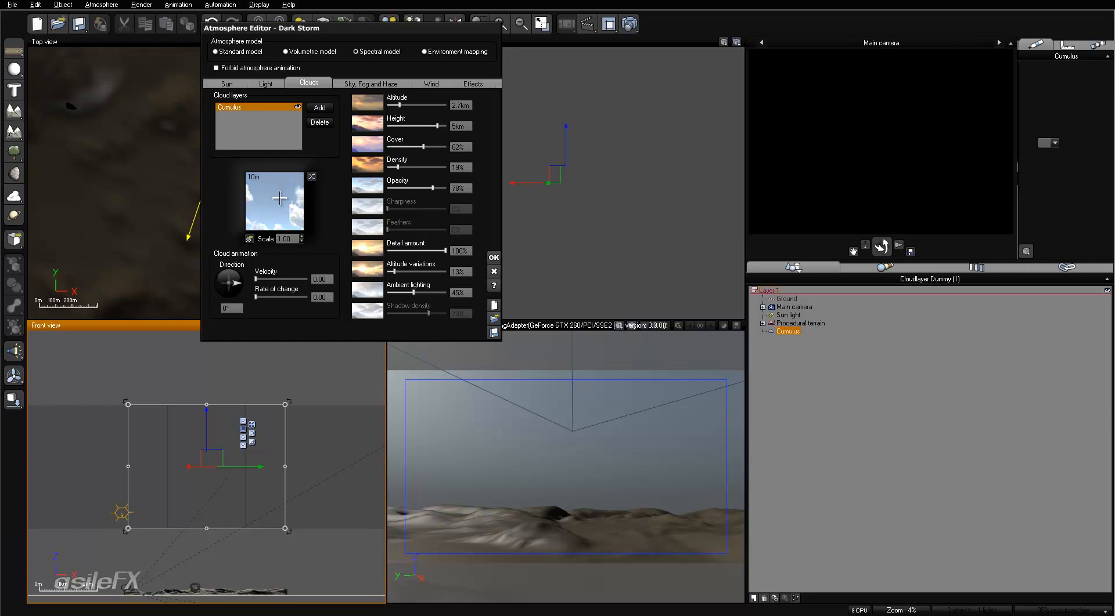
# Set the Cumulus material's lighting model to Volumetric layer (v2.0) and enable cast shadows and GI ambient lighting.
pyautogui.rightClick(279, 198)
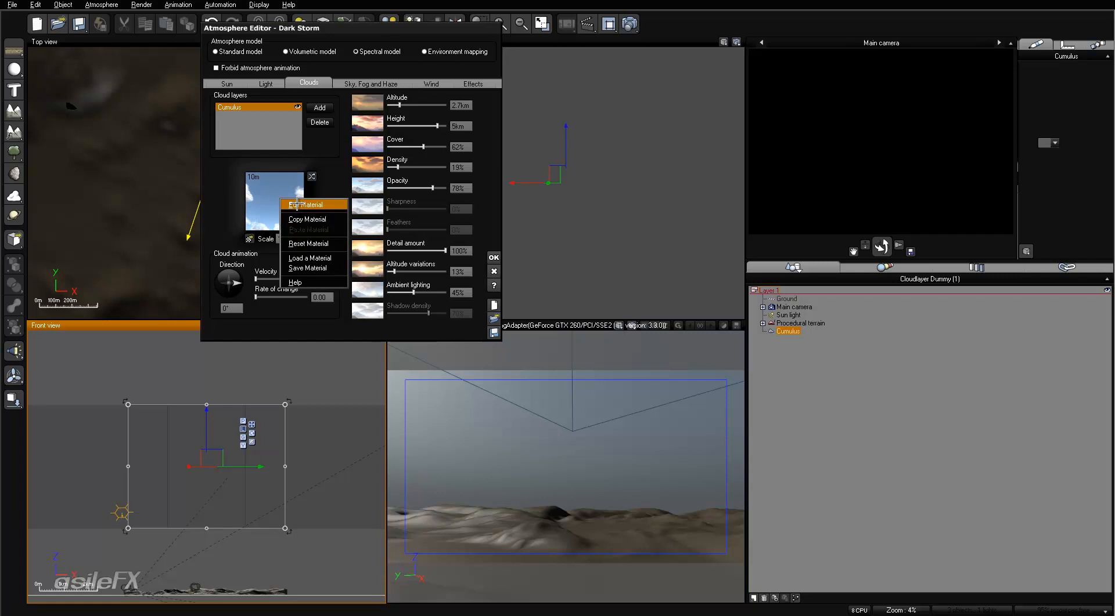
pyautogui.click(297, 205)
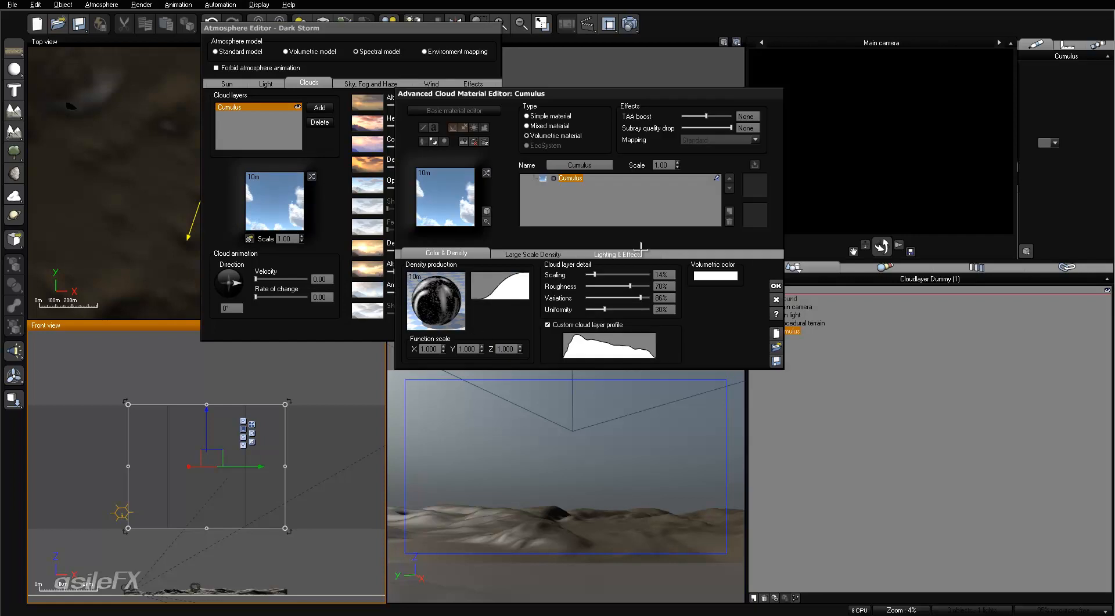
pyautogui.click(618, 254)
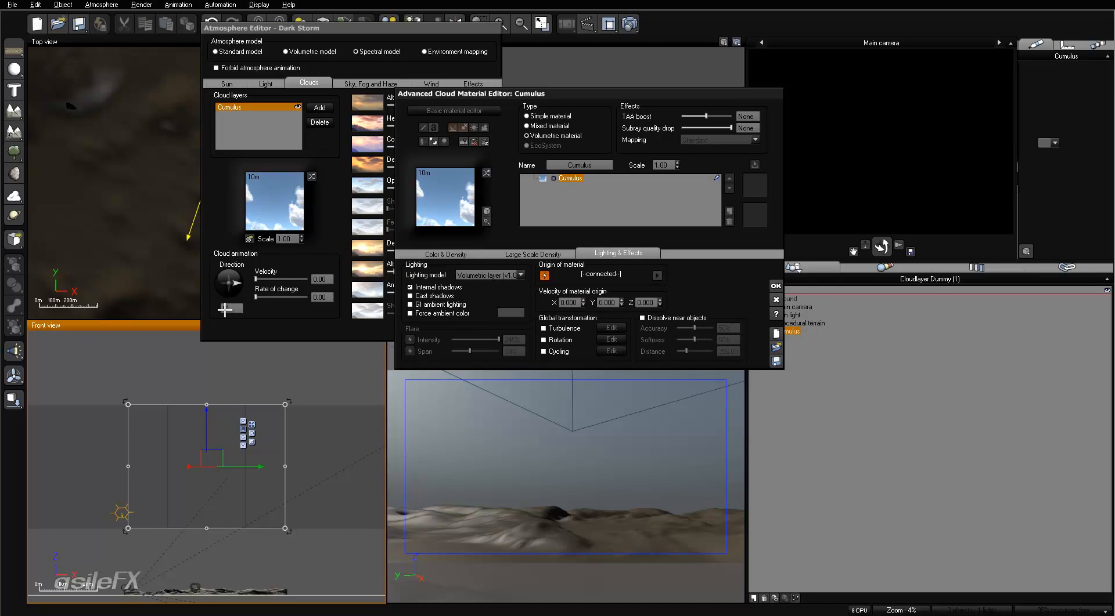
pyautogui.click(505, 270)
pyautogui.click(491, 290)
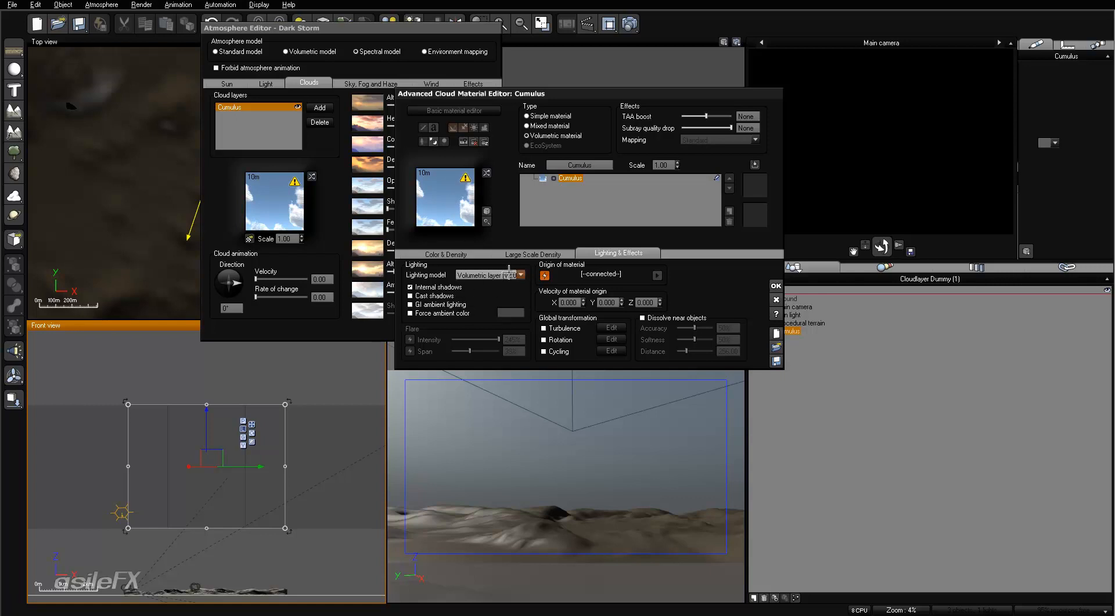
pyautogui.click(520, 275)
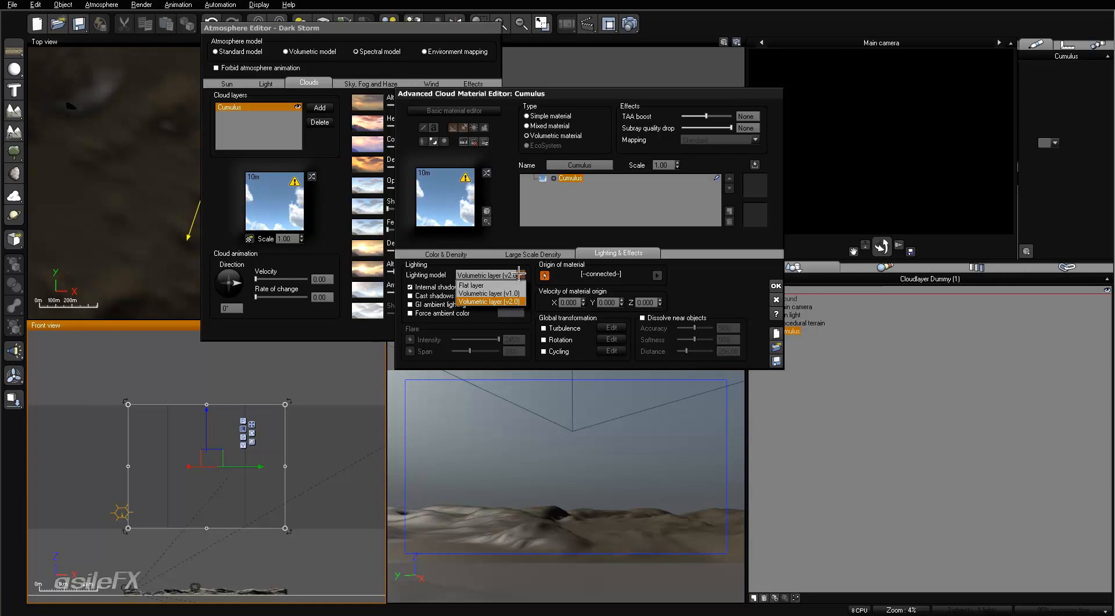
pyautogui.click(520, 303)
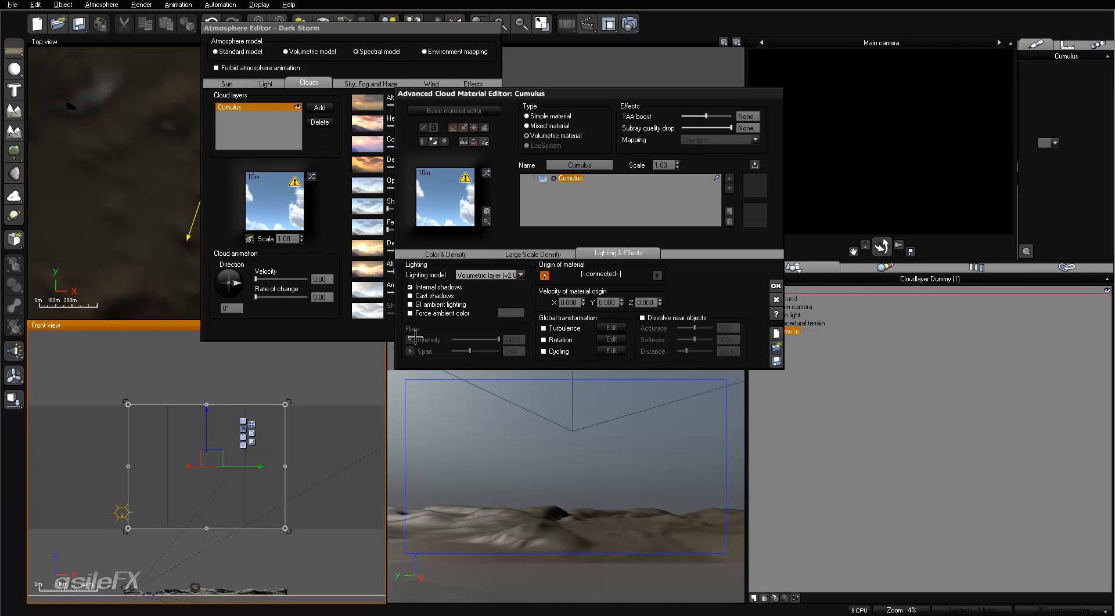
pyautogui.click(452, 299)
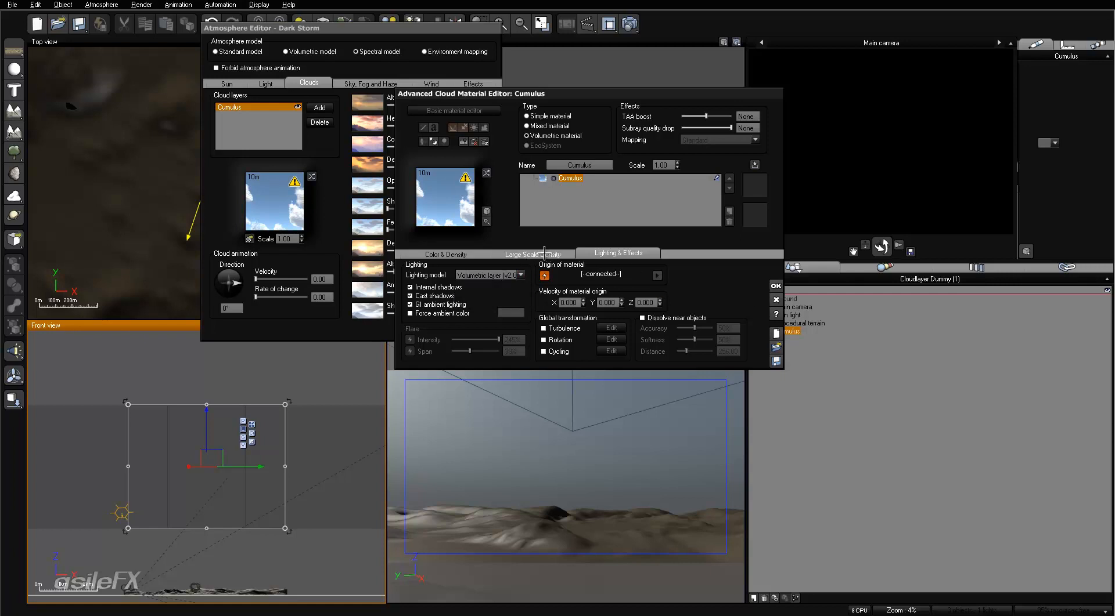
# Reset the Cumulus material's density filter and density production function to their defaults and accept the material changes.
pyautogui.click(544, 252)
pyautogui.click(406, 254)
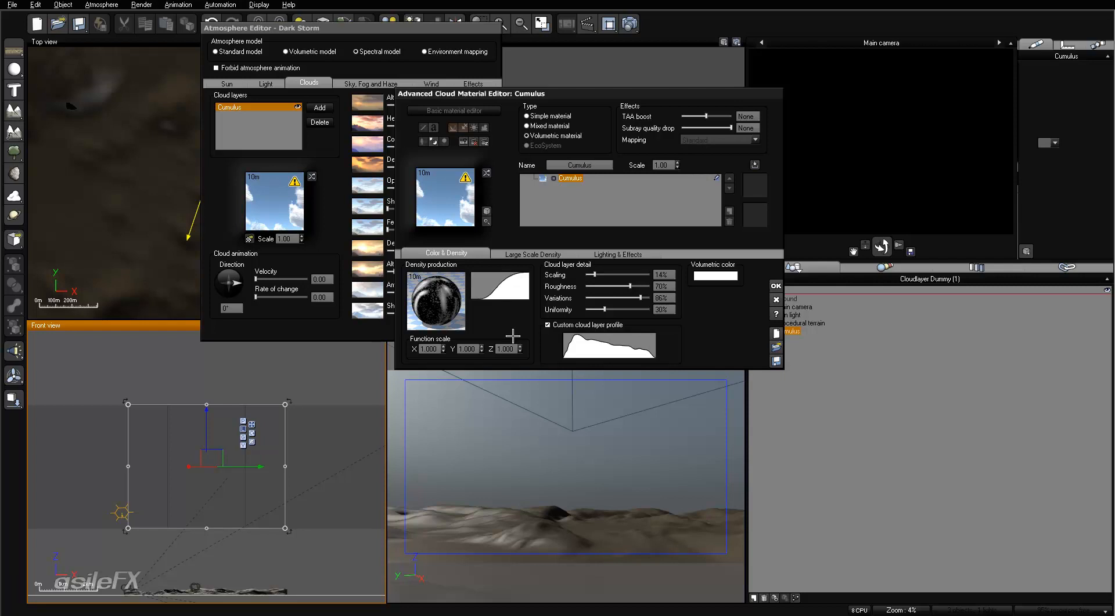
pyautogui.rightClick(494, 289)
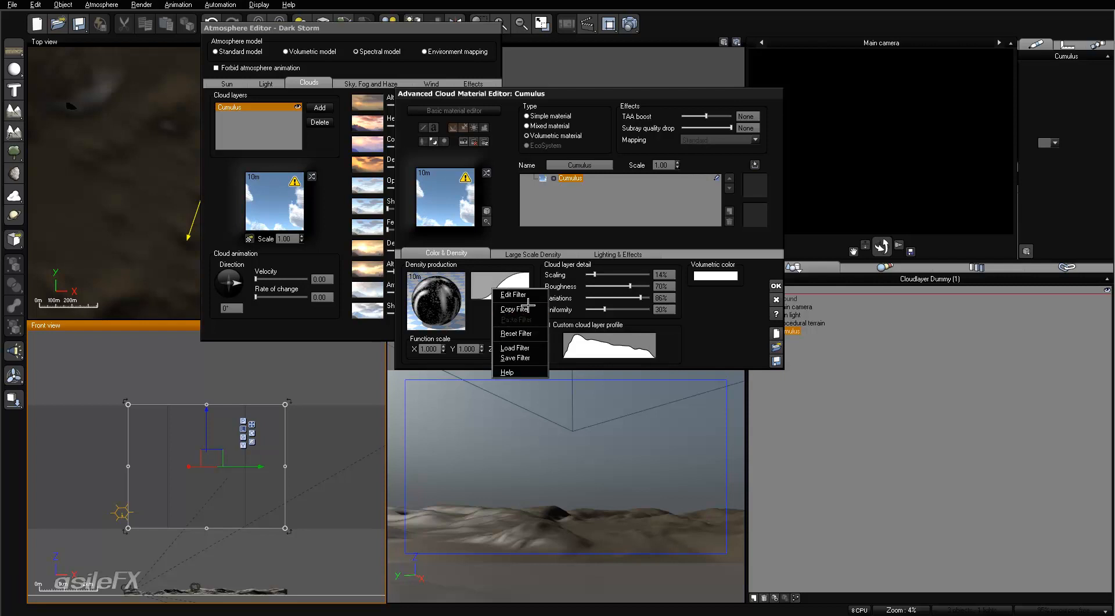
pyautogui.click(515, 334)
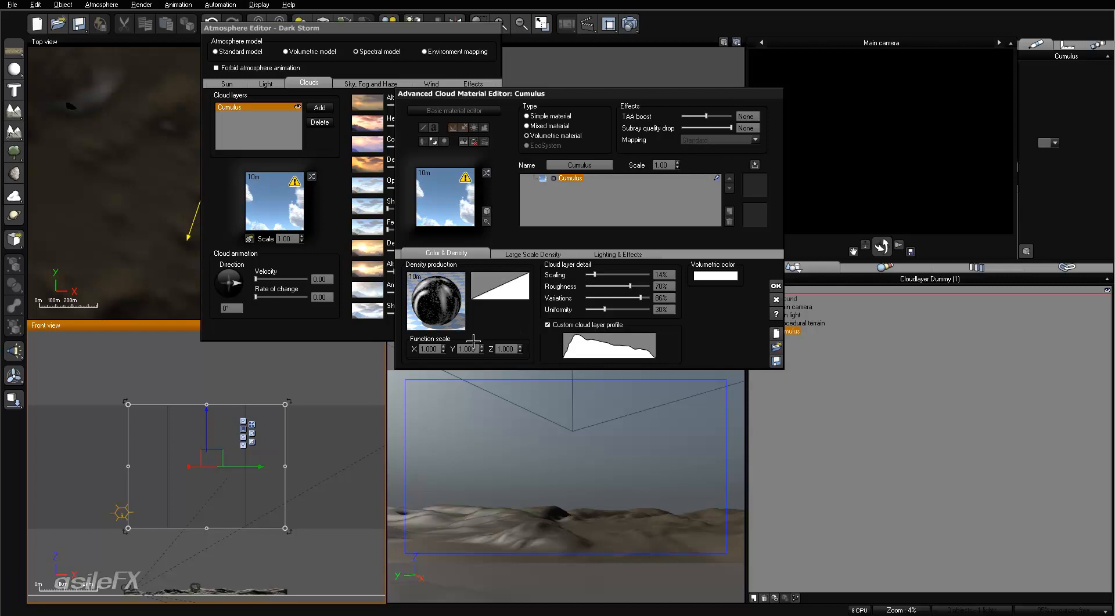
pyautogui.rightClick(451, 300)
pyautogui.click(493, 344)
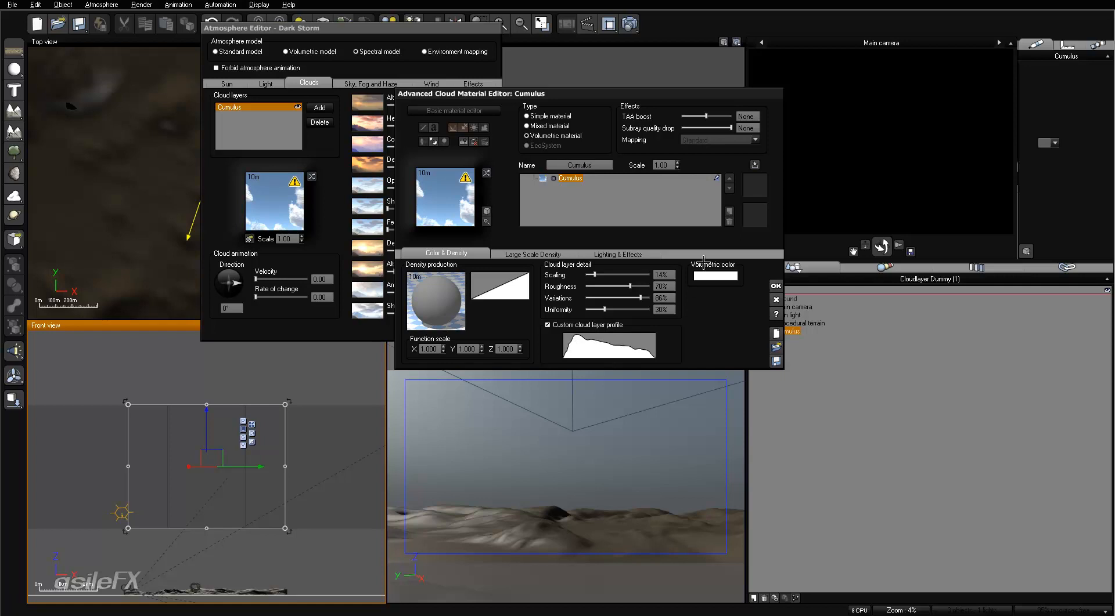
pyautogui.click(775, 285)
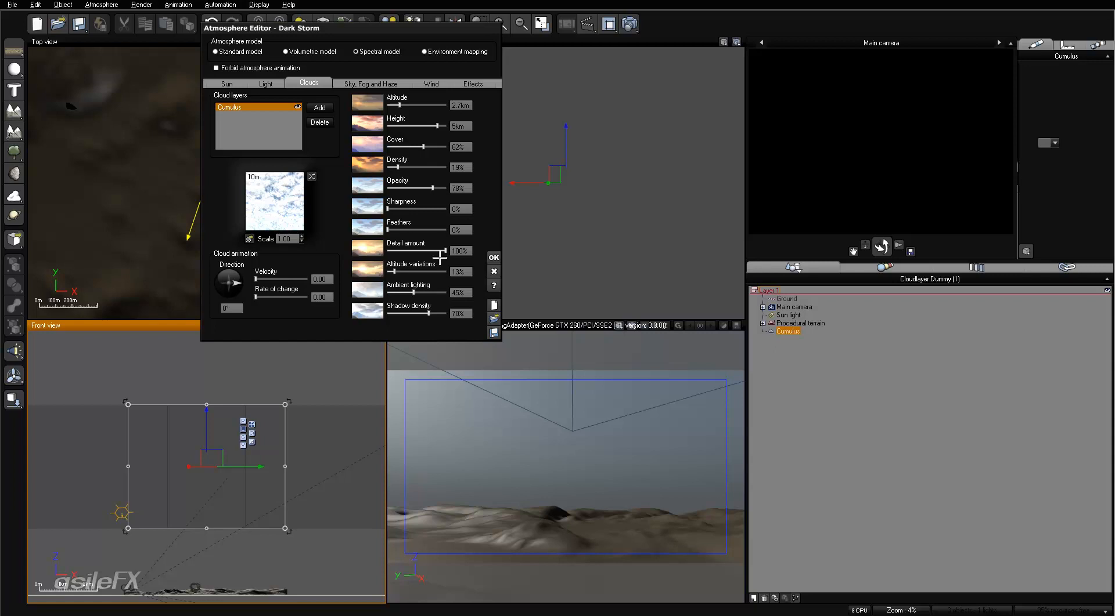
# Check the Cumulus cloud material's color and density settings without changing them.
pyautogui.rightClick(257, 180)
pyautogui.click(279, 209)
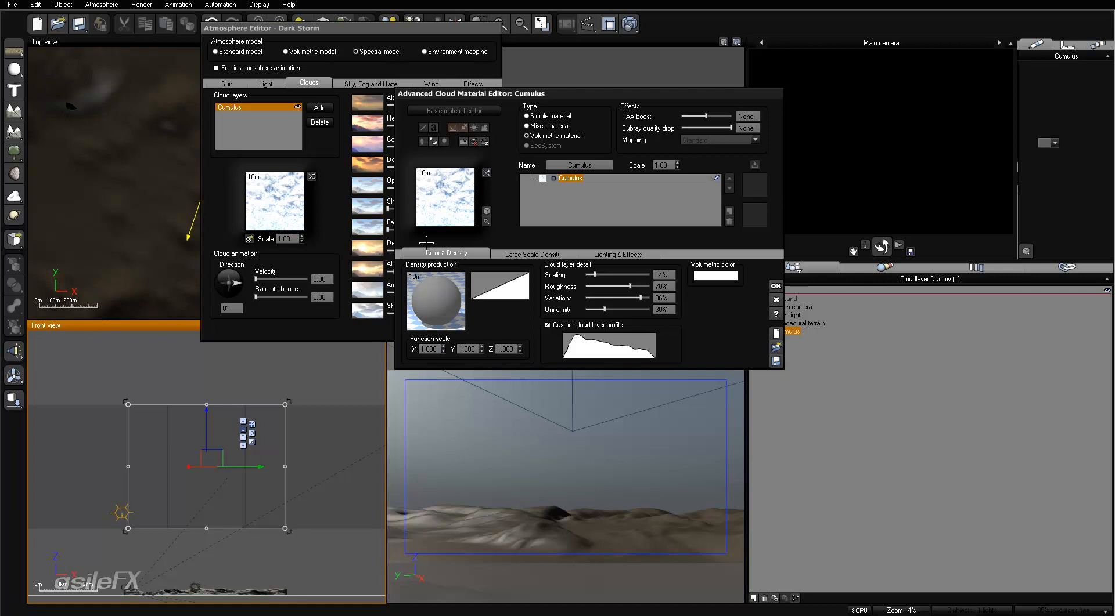
pyautogui.click(775, 285)
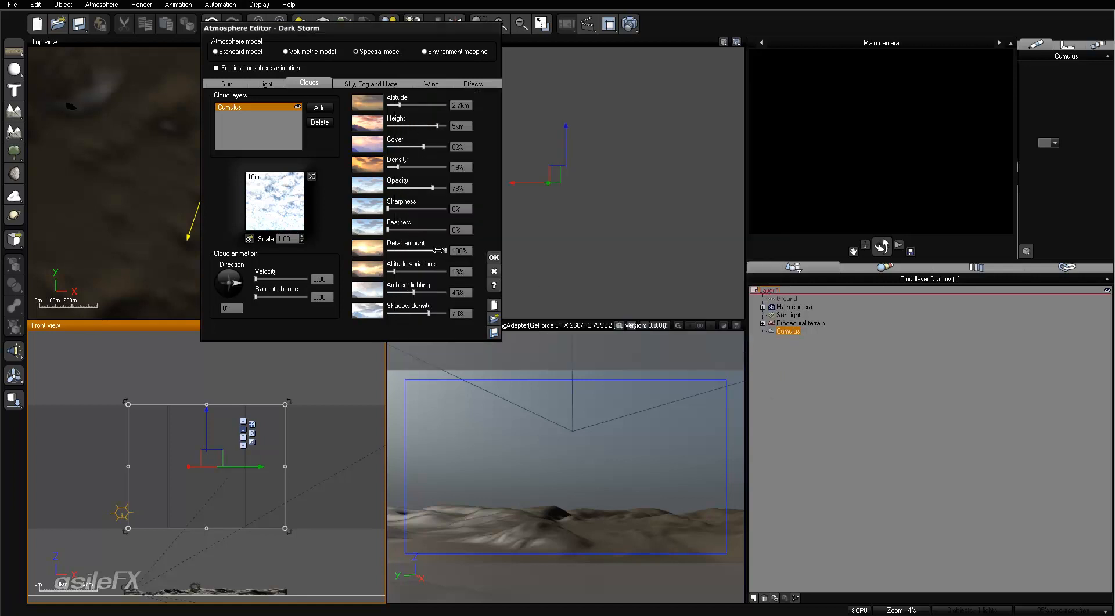
# Try a detail amount of 0% for the Cumulus layer and refresh the camera preview.
pyautogui.moveTo(435, 252); pyautogui.dragTo(365, 255)
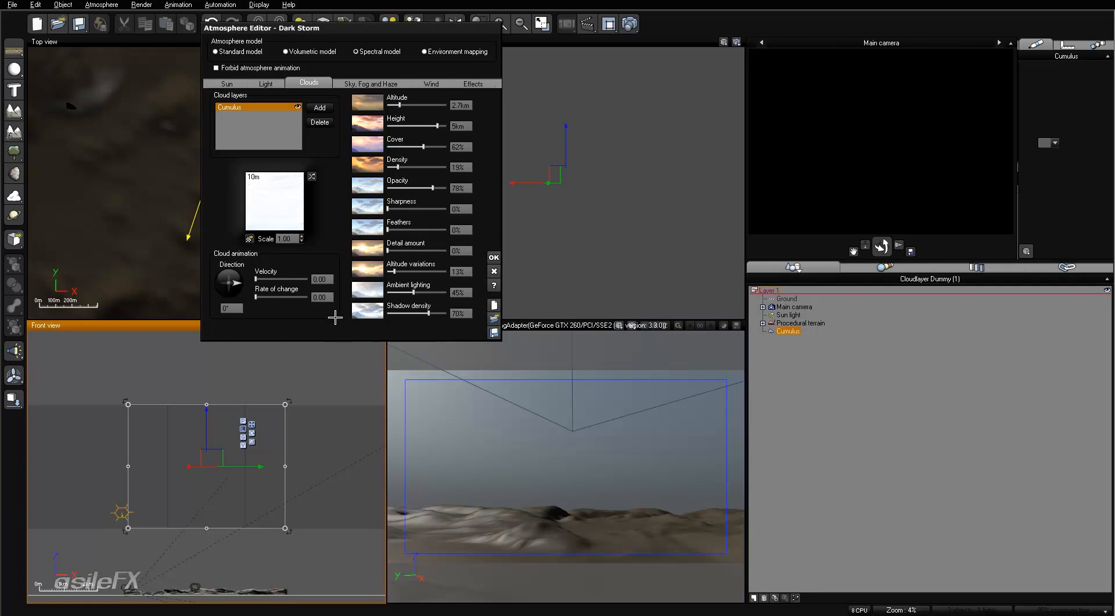
pyautogui.click(853, 162)
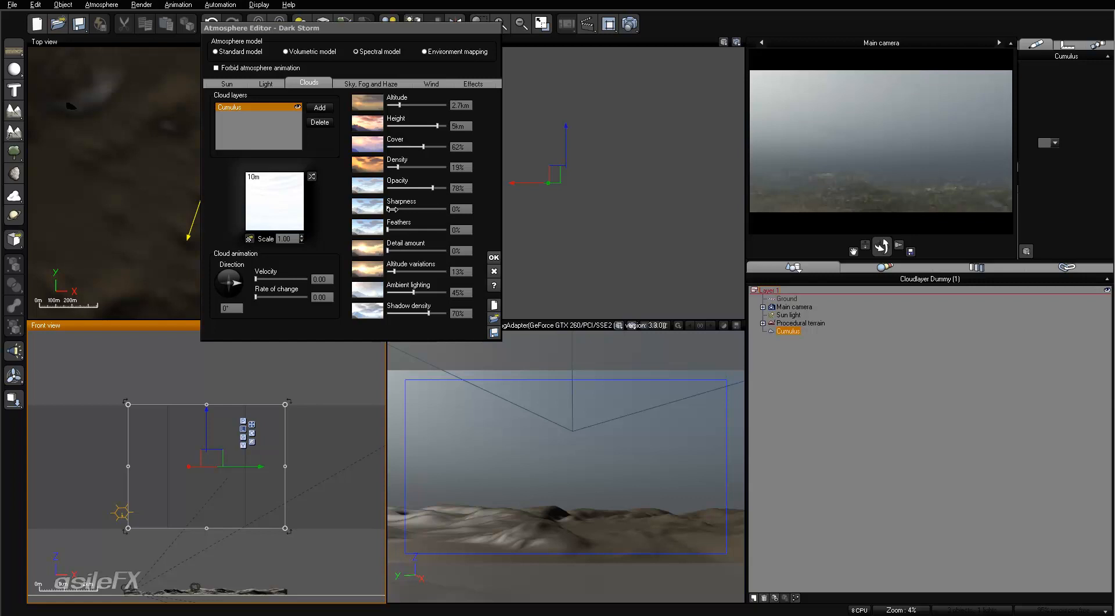
# Set the Cumulus layer's sharpness to 41%, feathers to 9%, detail amount to 100% and cloud material scale to 0.5.
pyautogui.moveTo(389, 207); pyautogui.dragTo(411, 208)
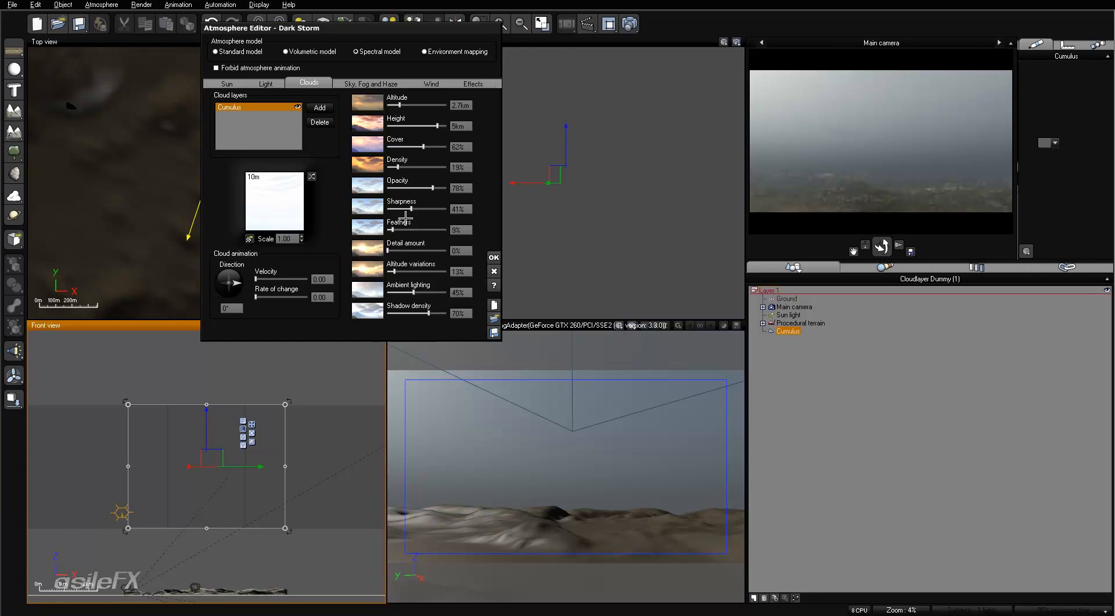
pyautogui.moveTo(394, 252); pyautogui.dragTo(449, 251)
pyautogui.click(285, 239)
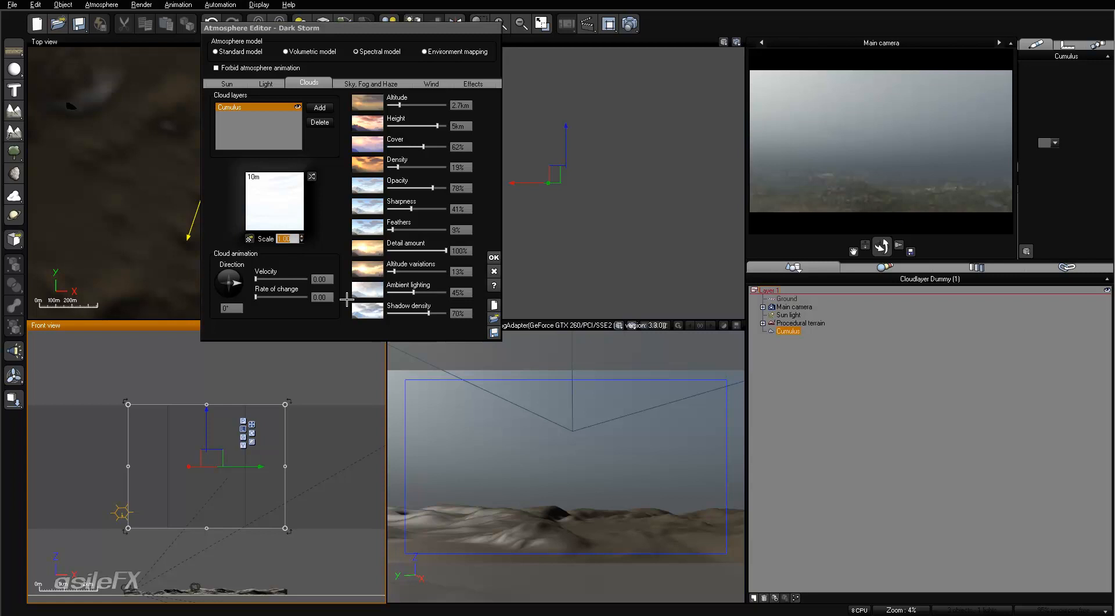
pyautogui.write('0.5')
pyautogui.press('Return')
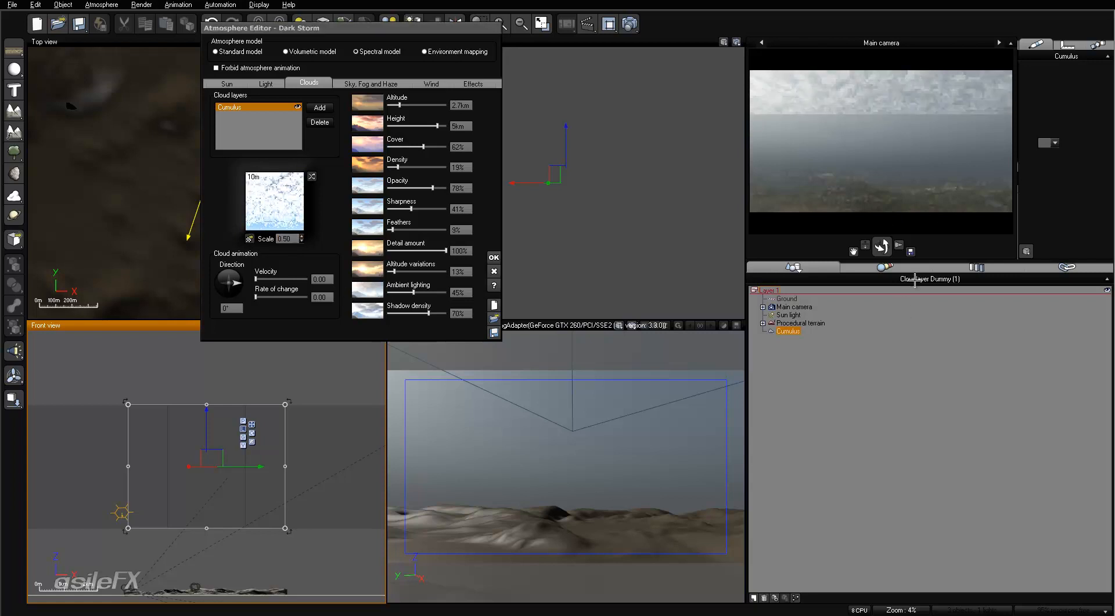
# Lower and vertically flatten the Cumulus layer in the front view to about 978 m altitude and 1.7 km height, accepting the atmosphere changes.
pyautogui.rightClick(904, 199)
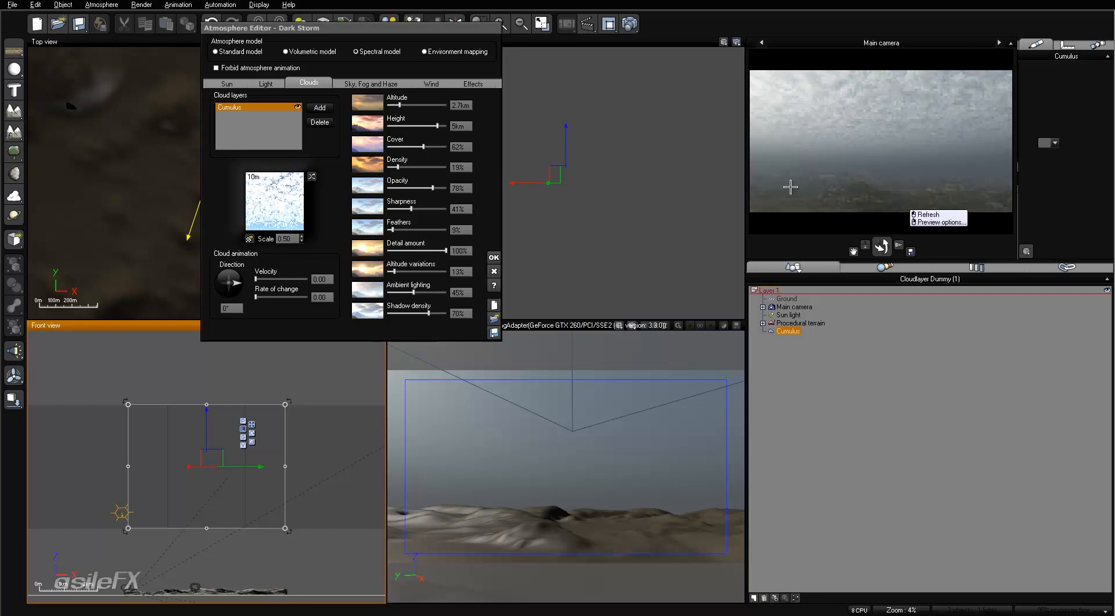
pyautogui.click(347, 452)
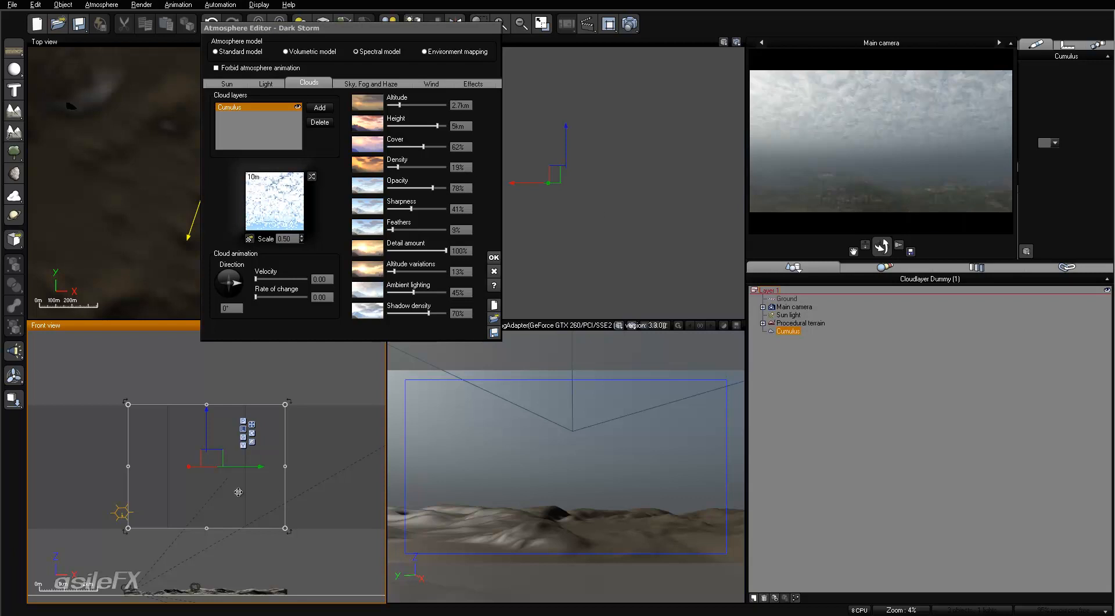
pyautogui.moveTo(216, 450); pyautogui.dragTo(243, 387, button='right')
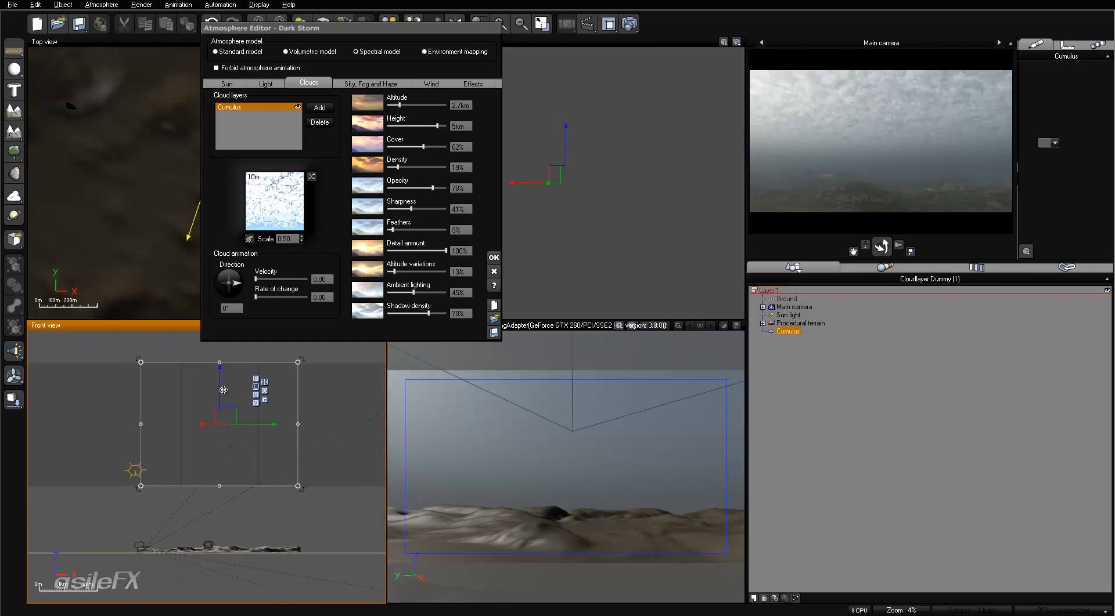
pyautogui.moveTo(222, 388); pyautogui.dragTo(225, 424)
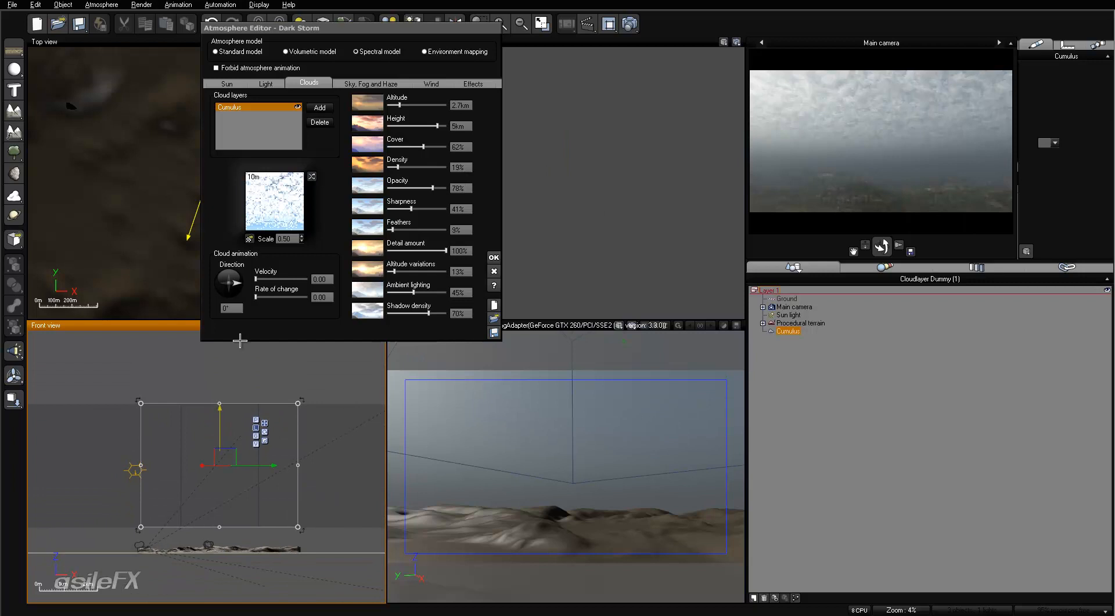
pyautogui.click(255, 436)
pyautogui.click(264, 424)
pyautogui.moveTo(218, 428); pyautogui.dragTo(226, 458)
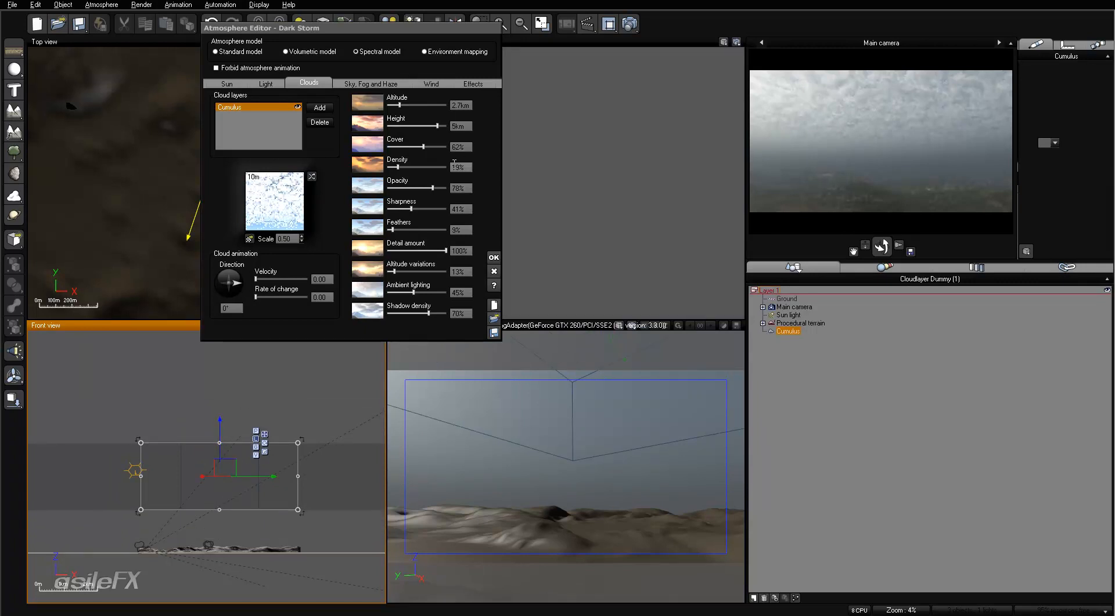
pyautogui.moveTo(220, 419); pyautogui.dragTo(220, 422)
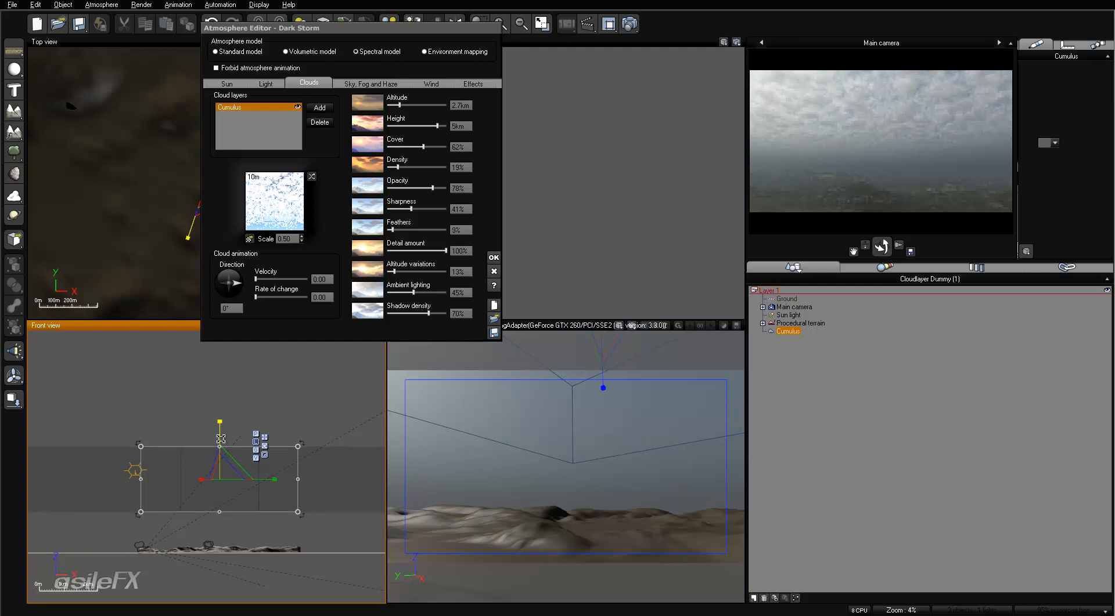
pyautogui.moveTo(221, 440); pyautogui.dragTo(220, 471)
pyautogui.click(265, 438)
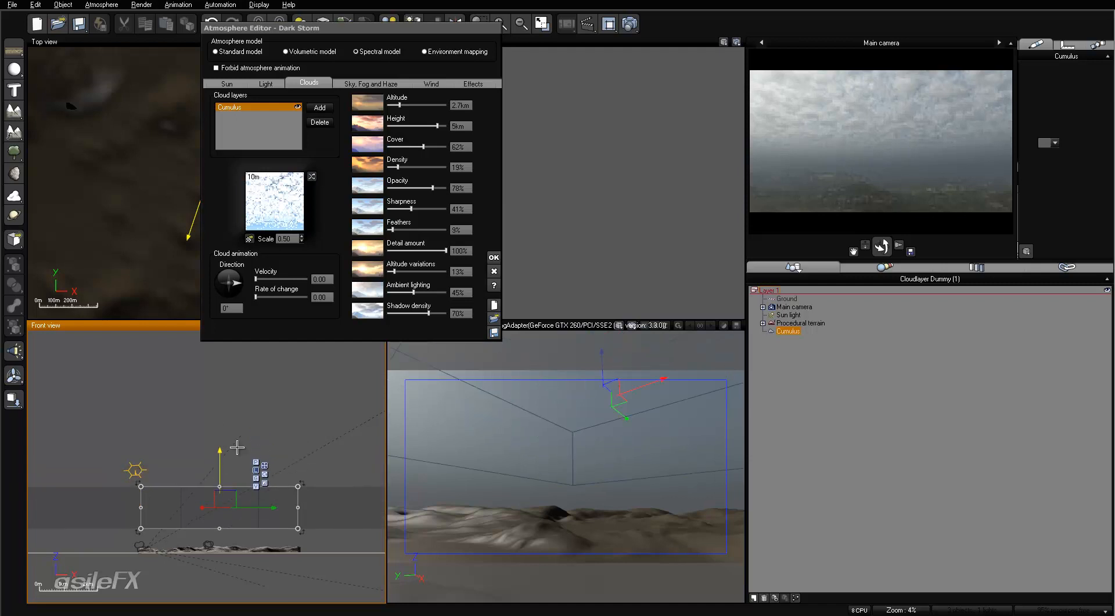
pyautogui.click(493, 257)
# Set the Cumulus layer's height to 500 m and accept the atmosphere changes.
pyautogui.press('F4')
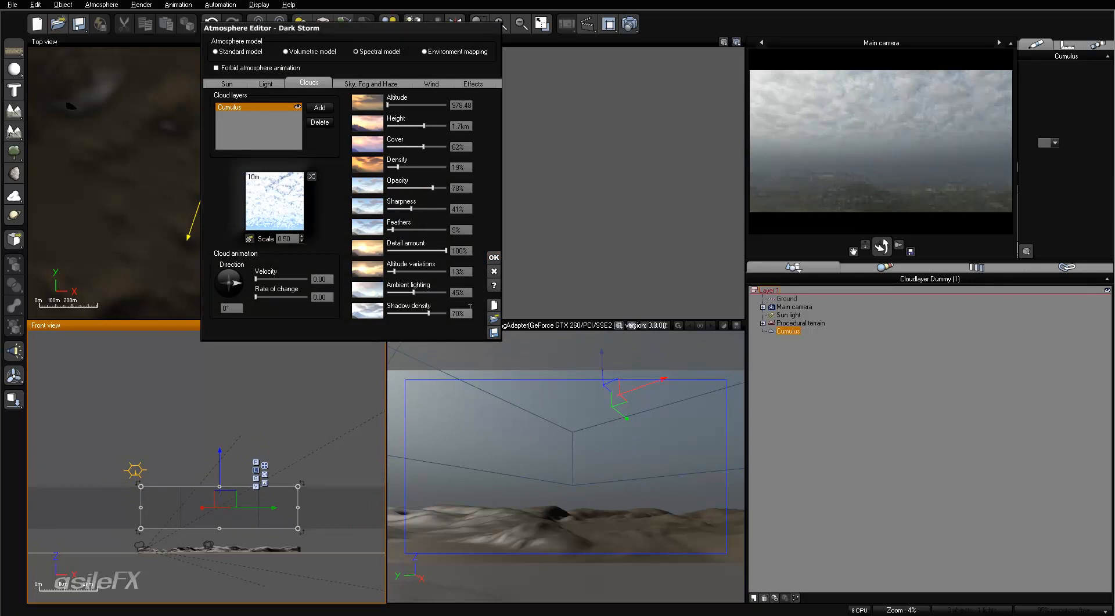
pyautogui.moveTo(424, 126); pyautogui.dragTo(410, 126)
pyautogui.click(453, 124)
pyautogui.write('500')
pyautogui.press('Return')
pyautogui.click(493, 257)
pyautogui.scroll(-3, 248, 390)
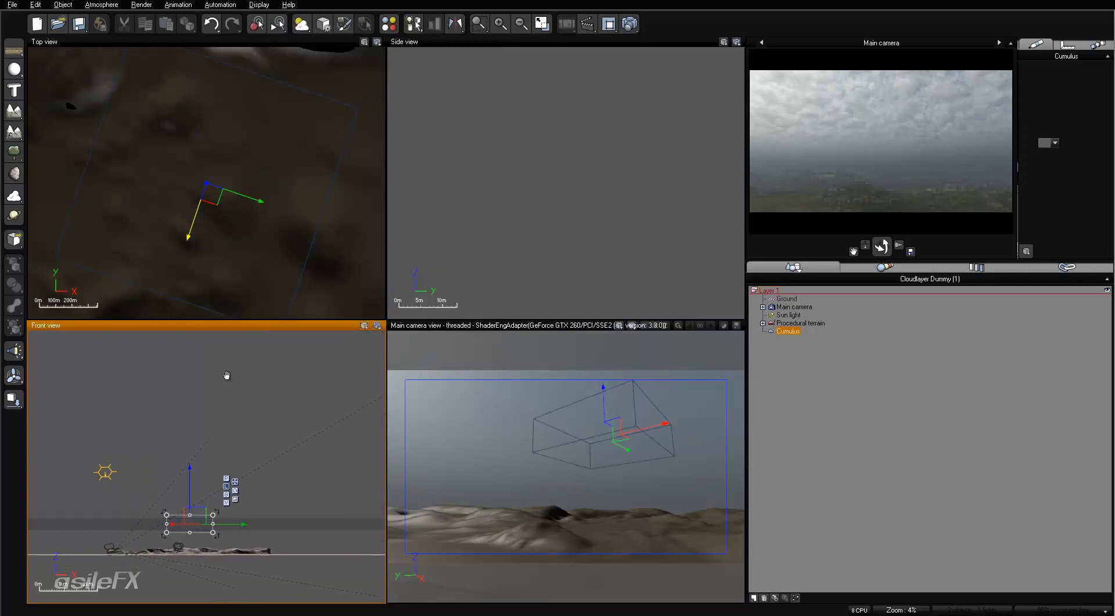
pyautogui.moveTo(264, 479); pyautogui.dragTo(350, 440, button='right')
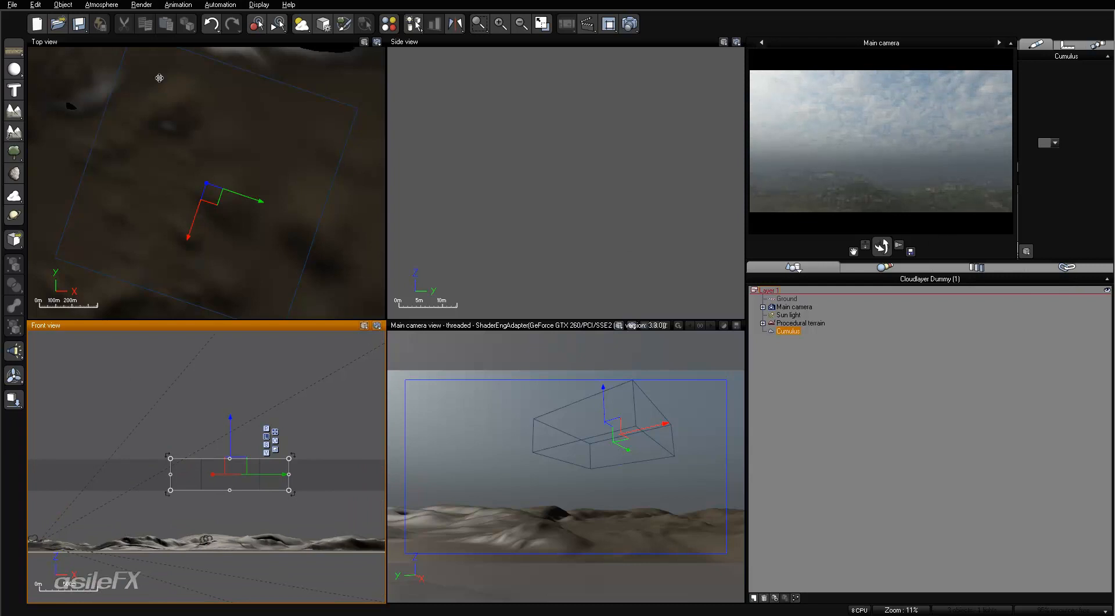
# Set the Cumulus layer's density to 100%, opacity to 88% and sharpness to 25% in the Atmosphere Editor.
pyautogui.click(101, 5)
pyautogui.click(116, 52)
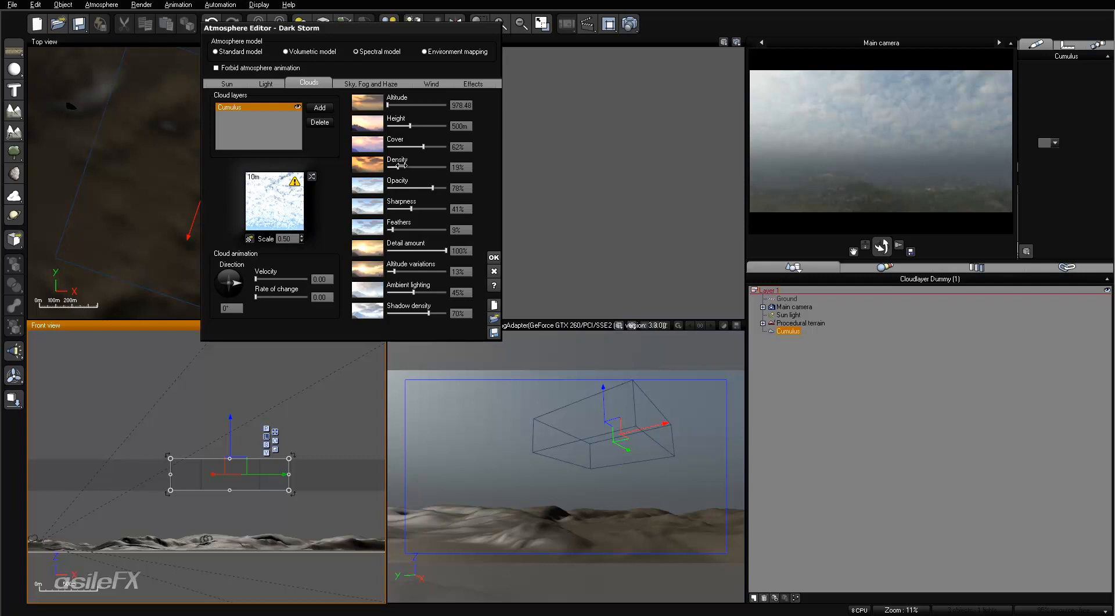
pyautogui.moveTo(400, 166); pyautogui.dragTo(459, 168)
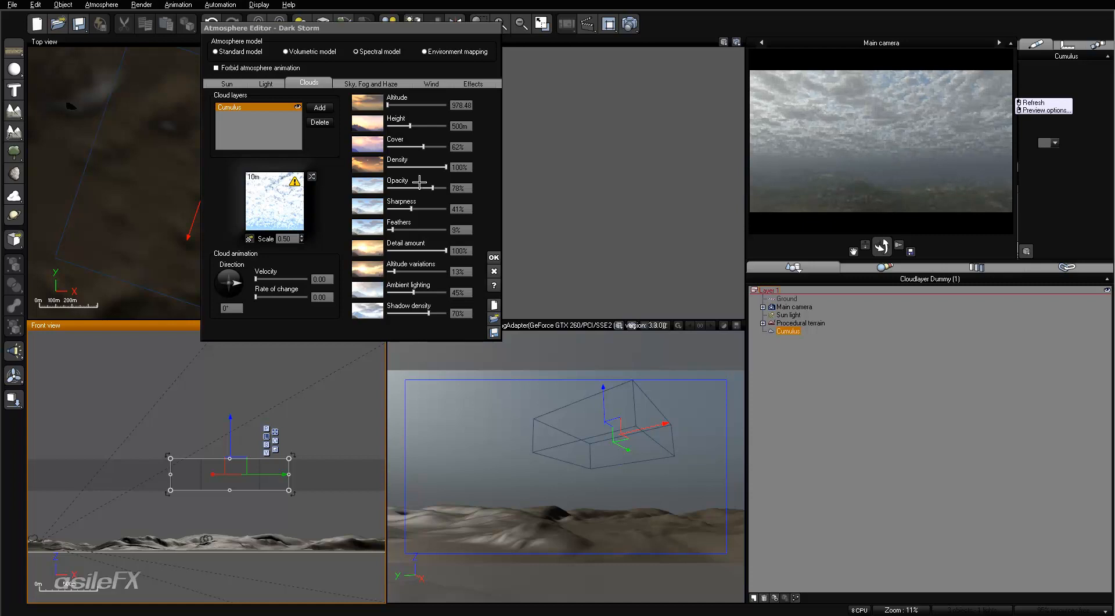
pyautogui.moveTo(432, 187); pyautogui.dragTo(409, 209)
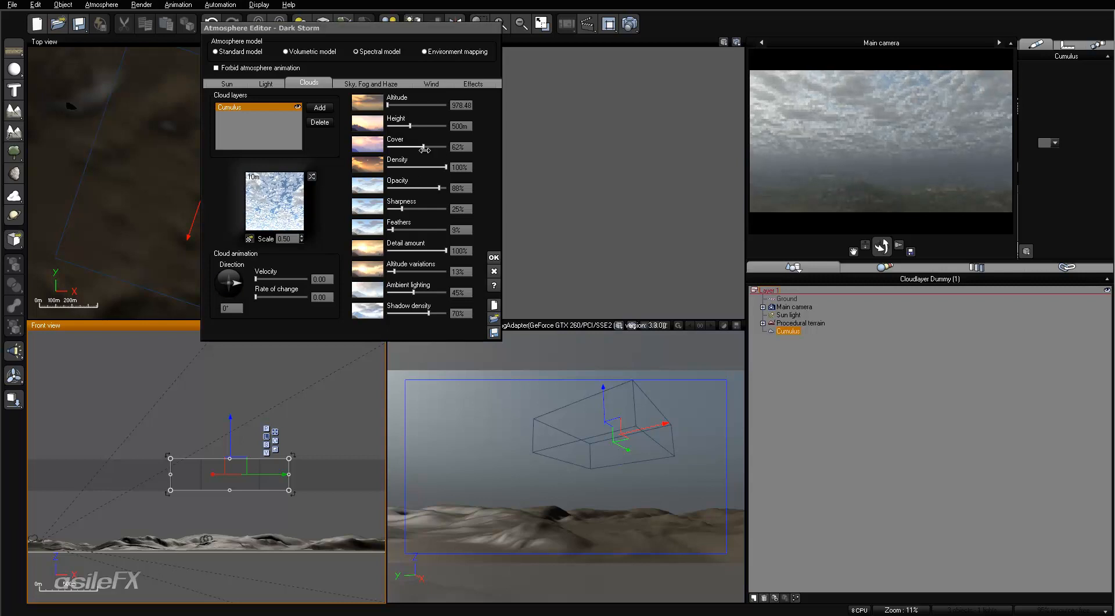
# Edit the Cumulus cloud material and raise its layer detail scaling to 40%, followed by 100%.
pyautogui.rightClick(280, 192)
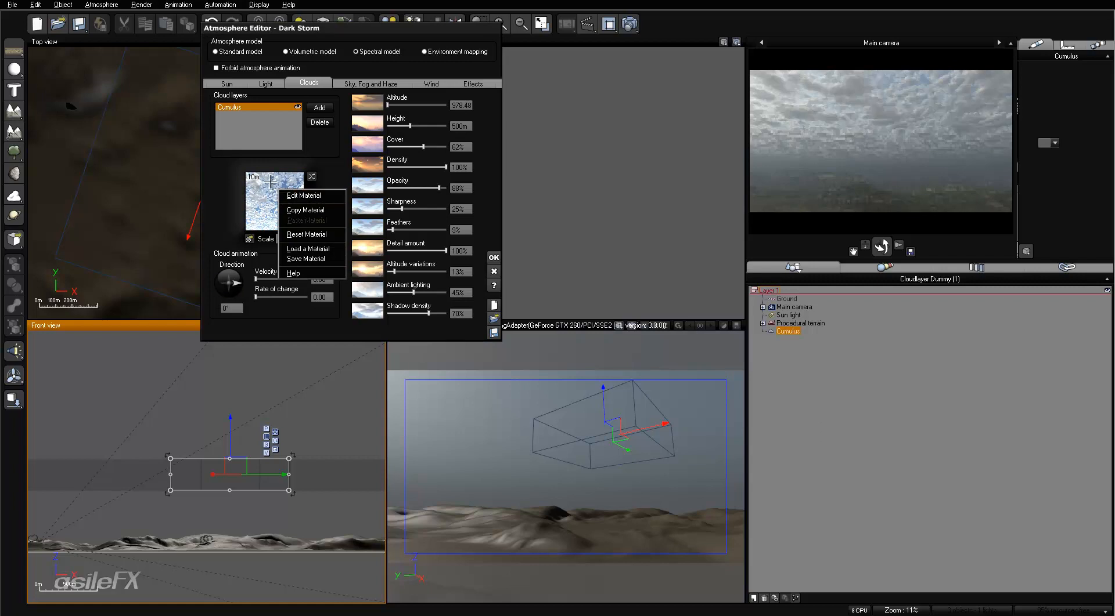
pyautogui.click(305, 195)
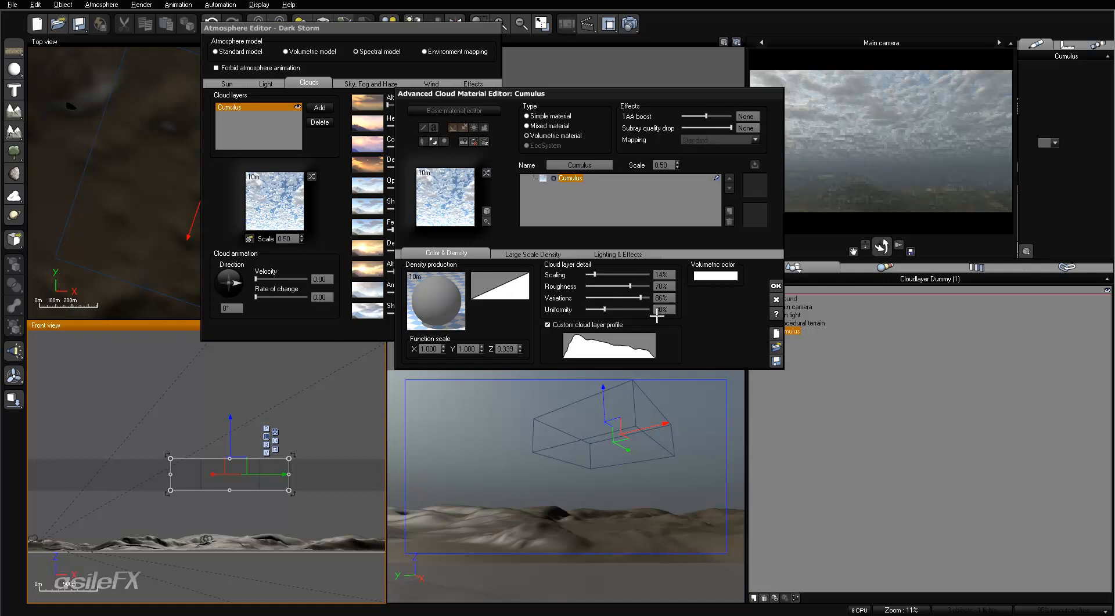
pyautogui.moveTo(673, 97); pyautogui.dragTo(633, 53)
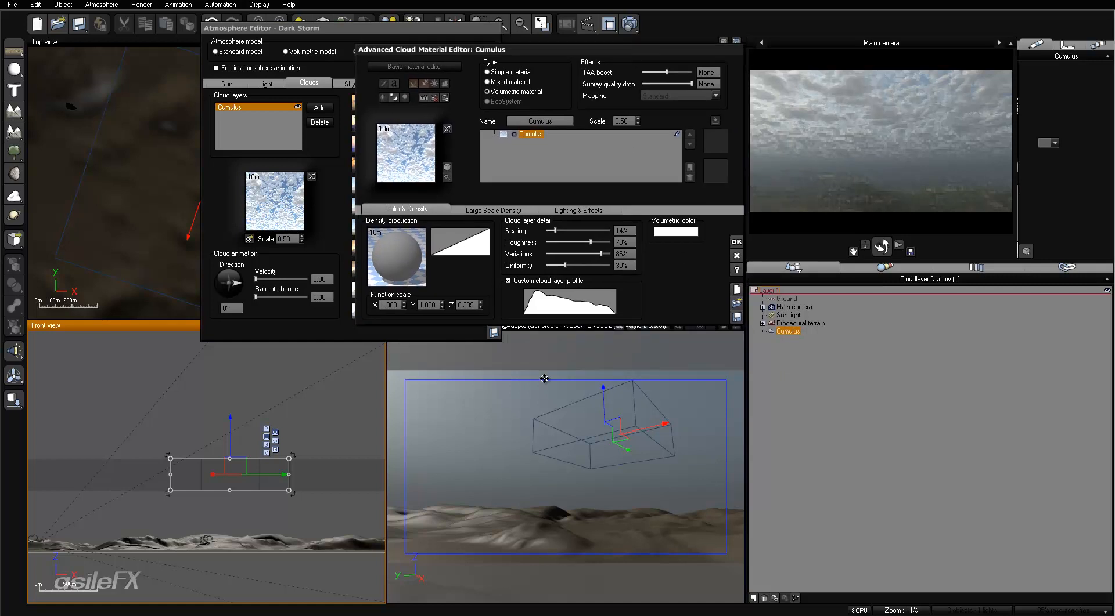
pyautogui.moveTo(568, 230); pyautogui.dragTo(572, 230)
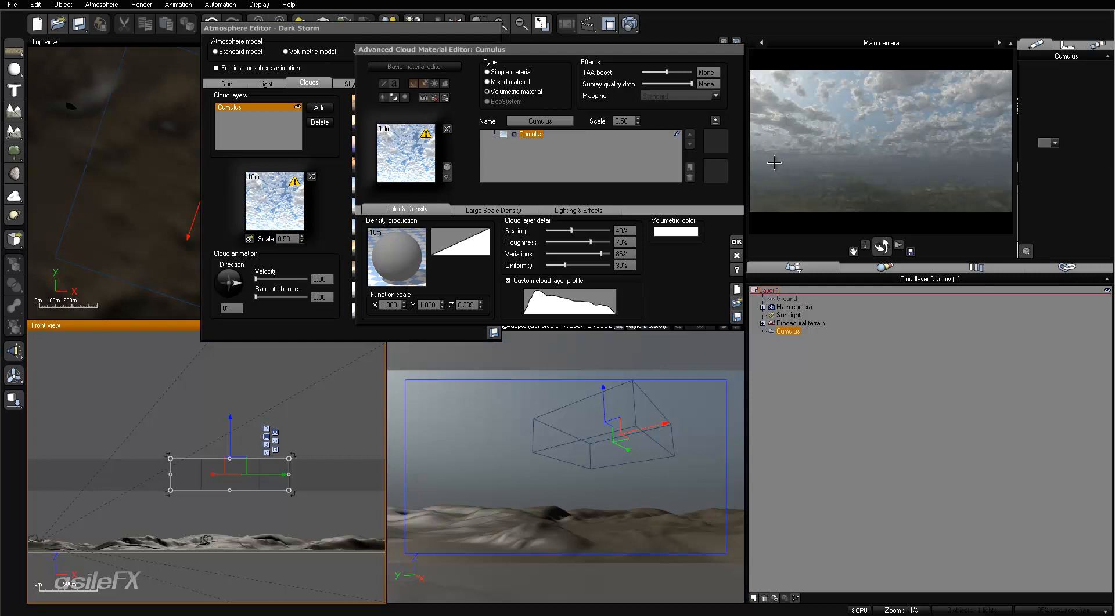
pyautogui.moveTo(576, 230); pyautogui.dragTo(610, 231)
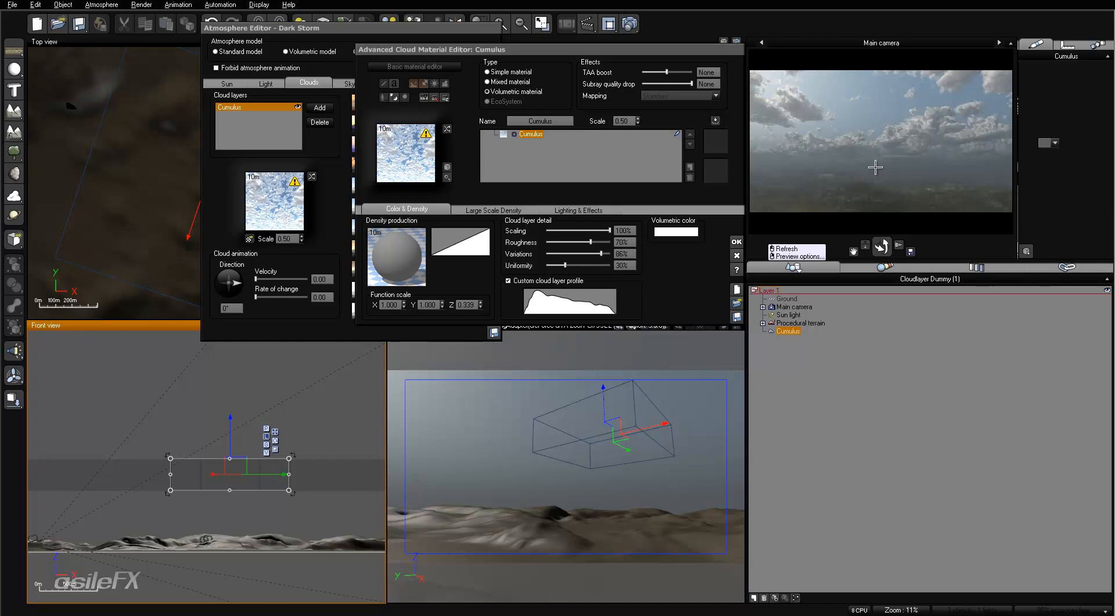
# Test the Cumulus material's roughness at 0% and 100%, and settle on 73%.
pyautogui.moveTo(590, 242); pyautogui.dragTo(547, 242)
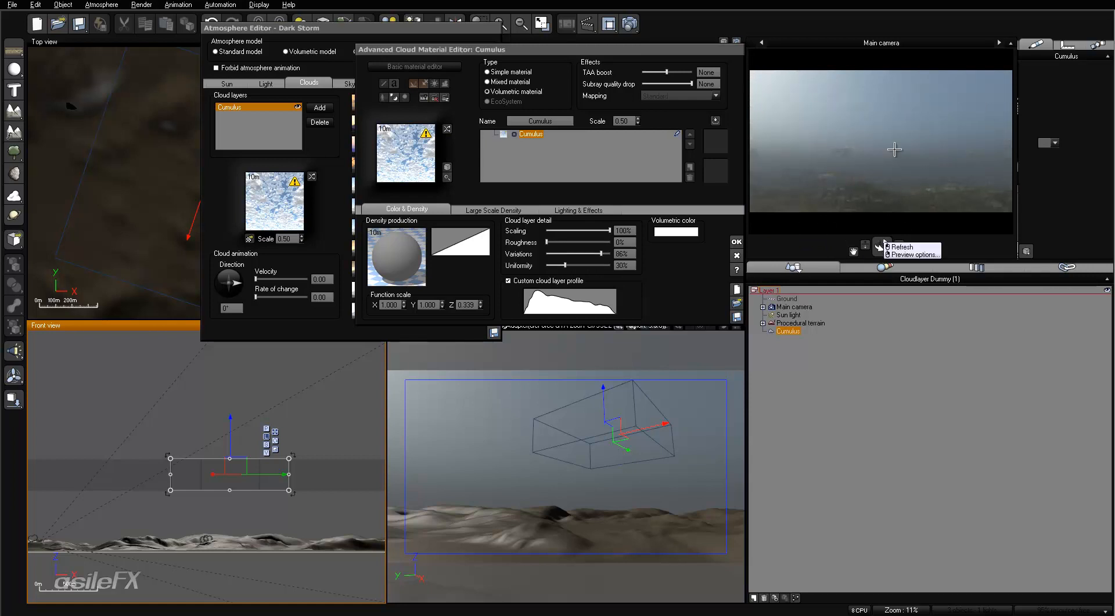
pyautogui.moveTo(547, 242); pyautogui.dragTo(609, 243)
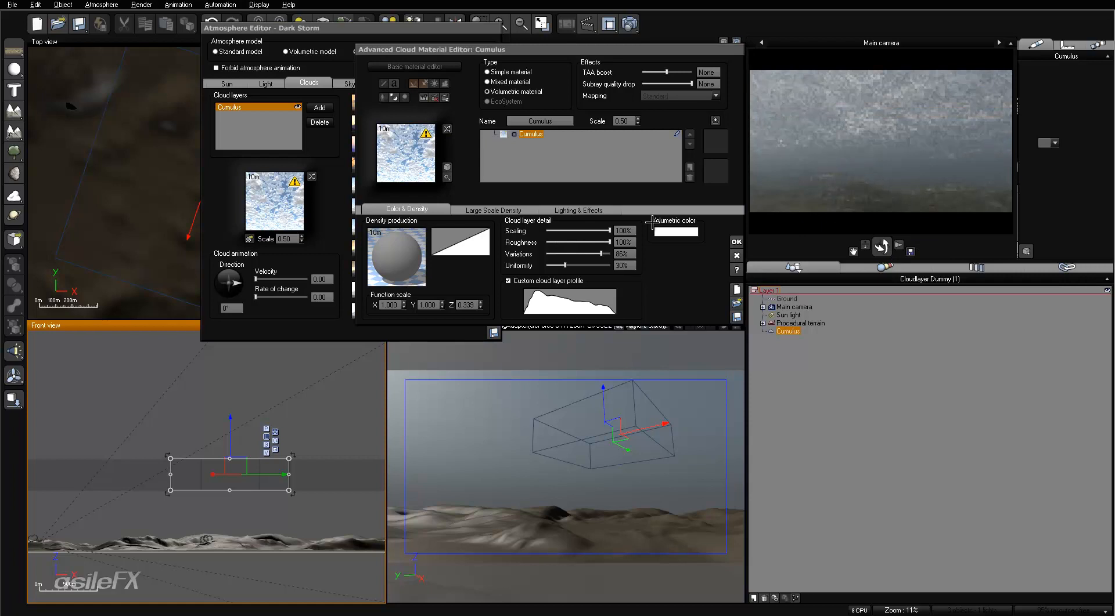
pyautogui.moveTo(609, 242); pyautogui.dragTo(602, 242)
pyautogui.moveTo(601, 242); pyautogui.dragTo(593, 242)
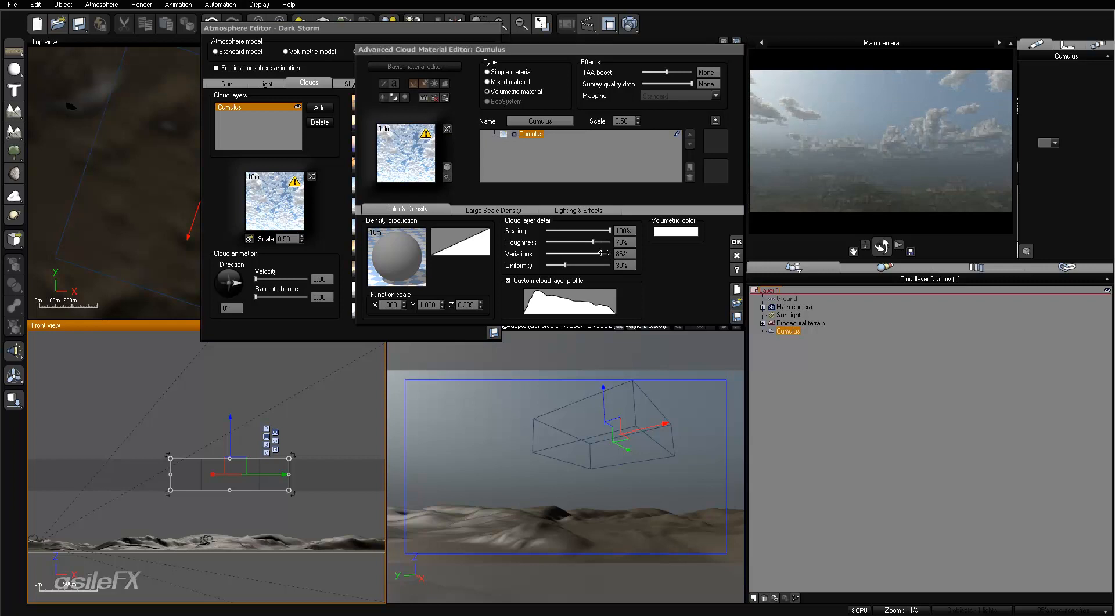
# Set the Cumulus material's variations to 61%, test uniformity at 100% and 0%, and set uniformity to 23%.
pyautogui.moveTo(601, 254)
pyautogui.mouseDown()
pyautogui.moveTo(563, 251)
pyautogui.moveTo(585, 252)
pyautogui.mouseUp()
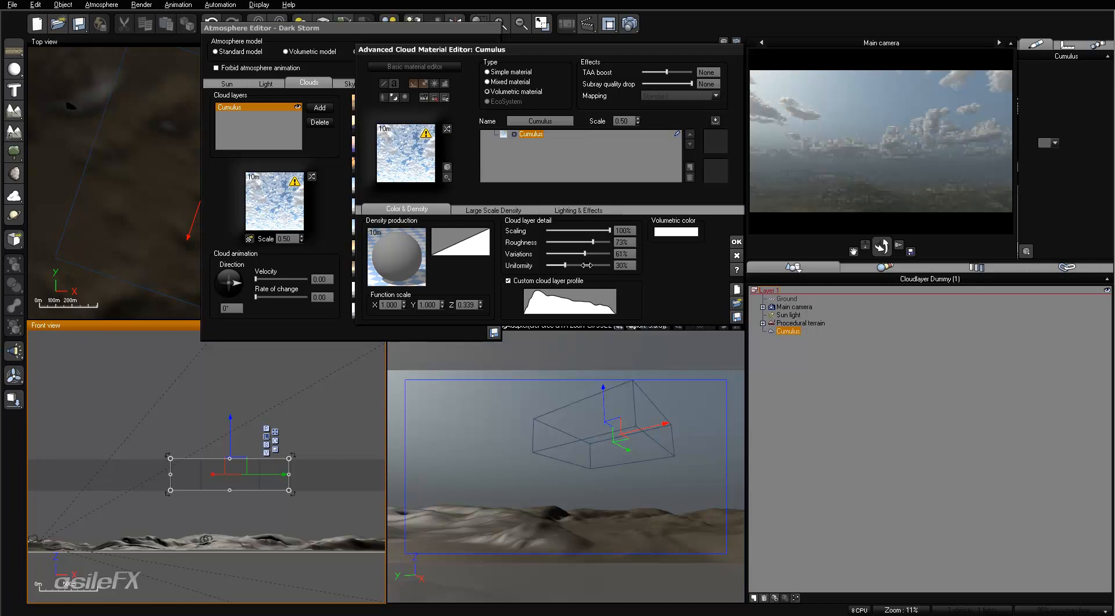
pyautogui.rightClick(774, 174)
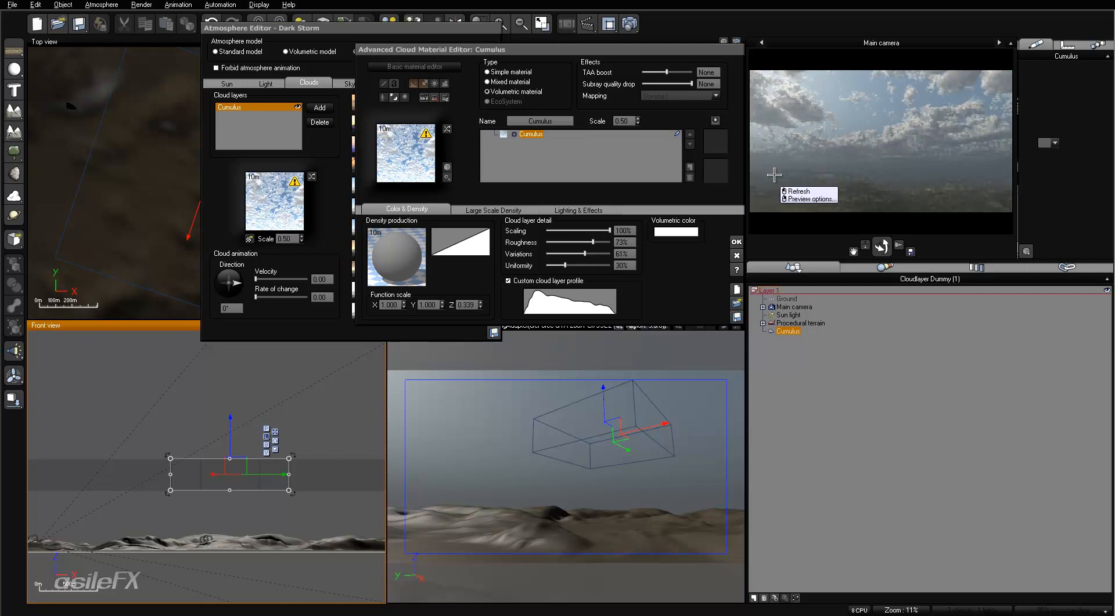
pyautogui.click(899, 166)
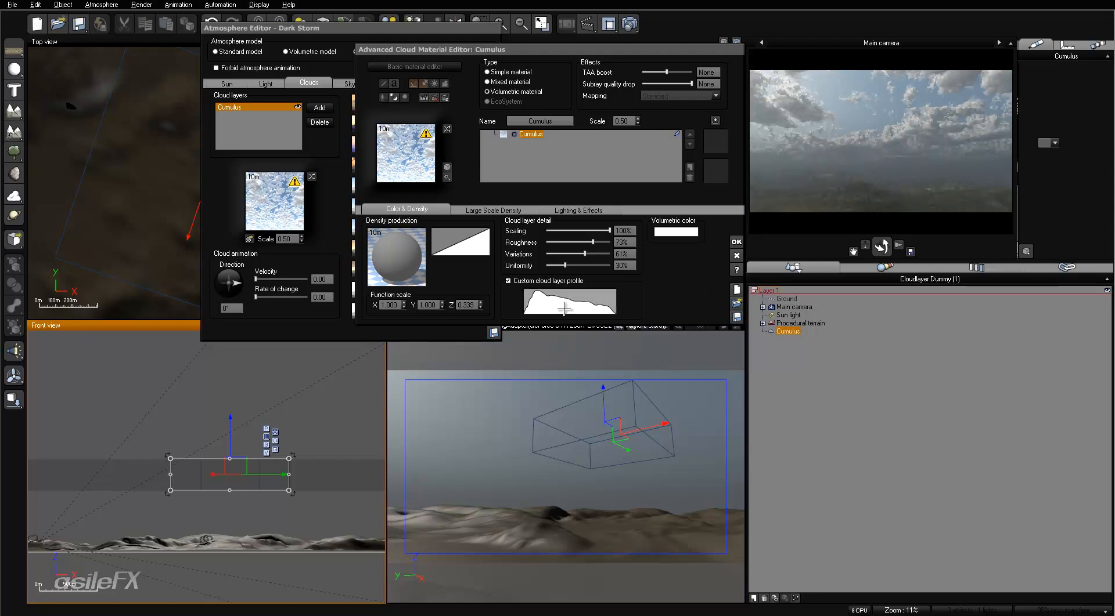
pyautogui.moveTo(565, 265); pyautogui.dragTo(609, 265)
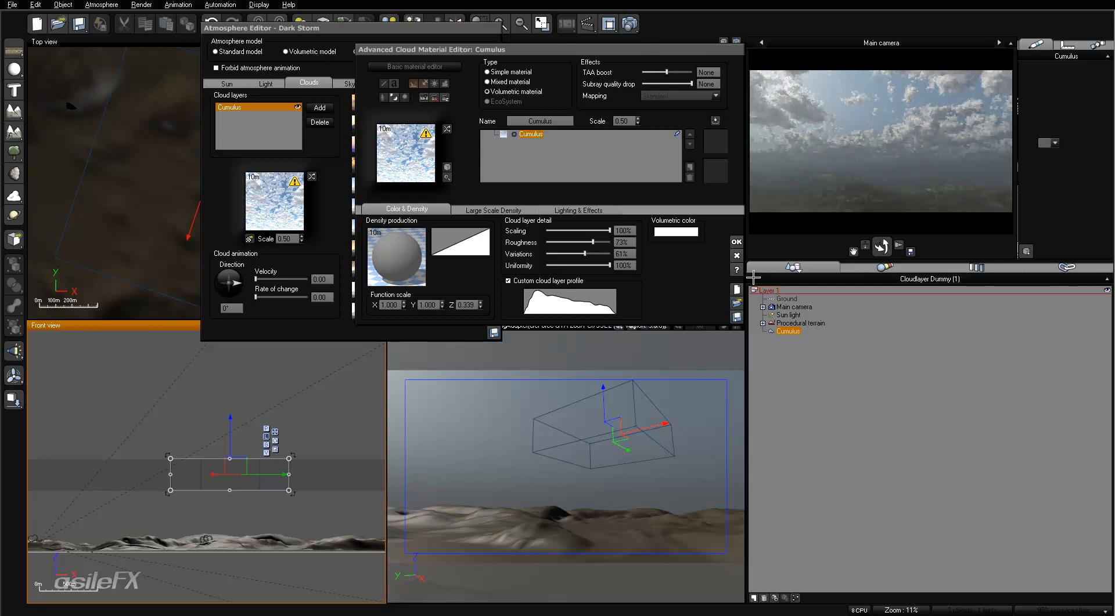
pyautogui.moveTo(609, 266); pyautogui.dragTo(546, 266)
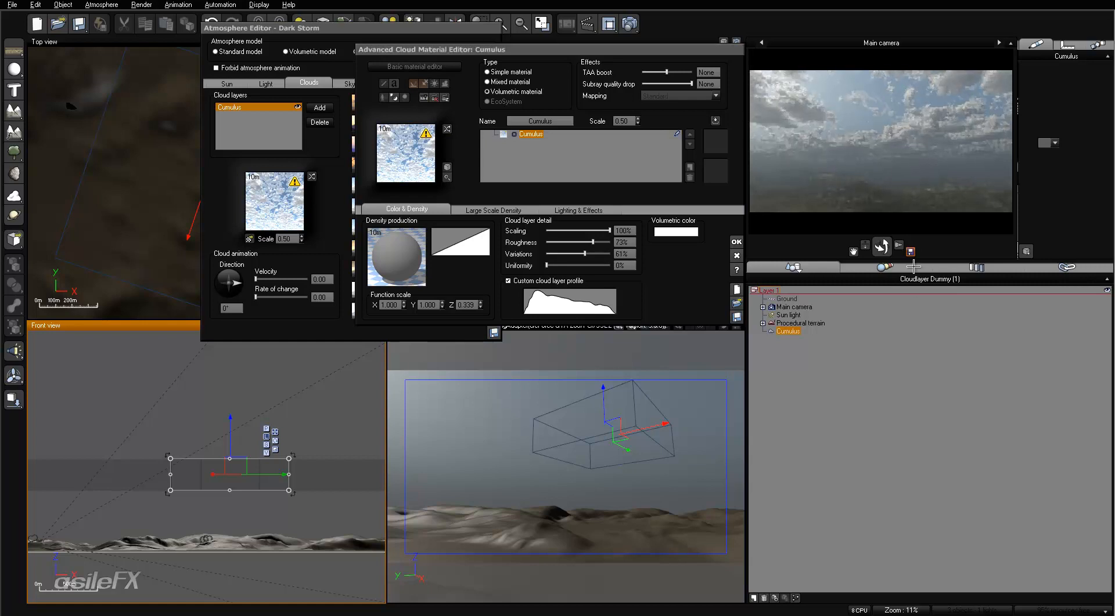
pyautogui.moveTo(546, 265); pyautogui.dragTo(561, 265)
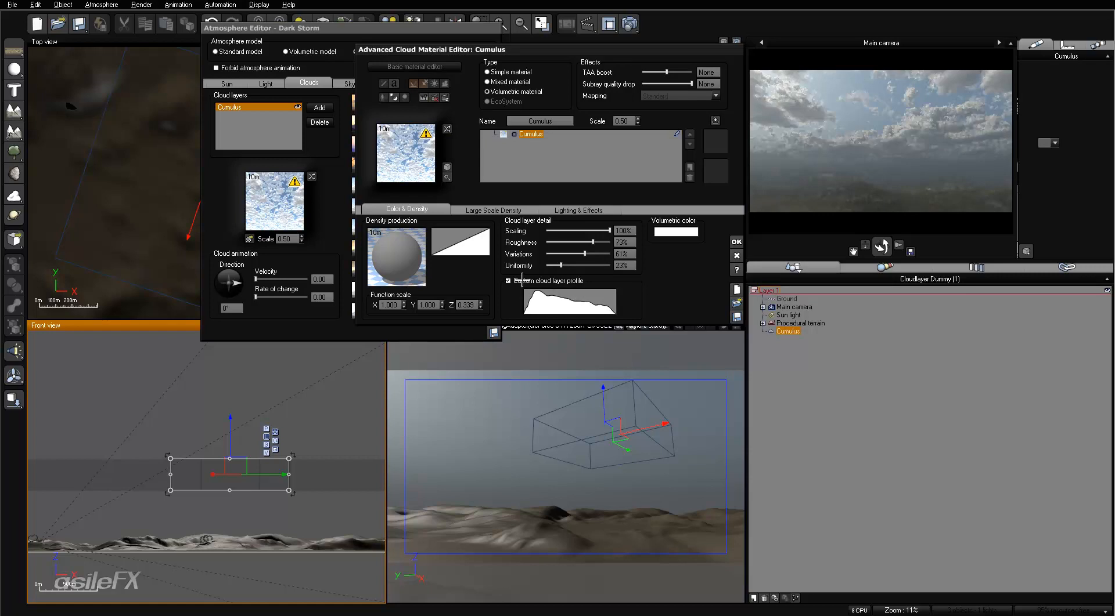
# Open the Cumulus material's custom cloud layer profile for editing and reposition the profile editor window.
pyautogui.rightClick(602, 308)
pyautogui.click(613, 312)
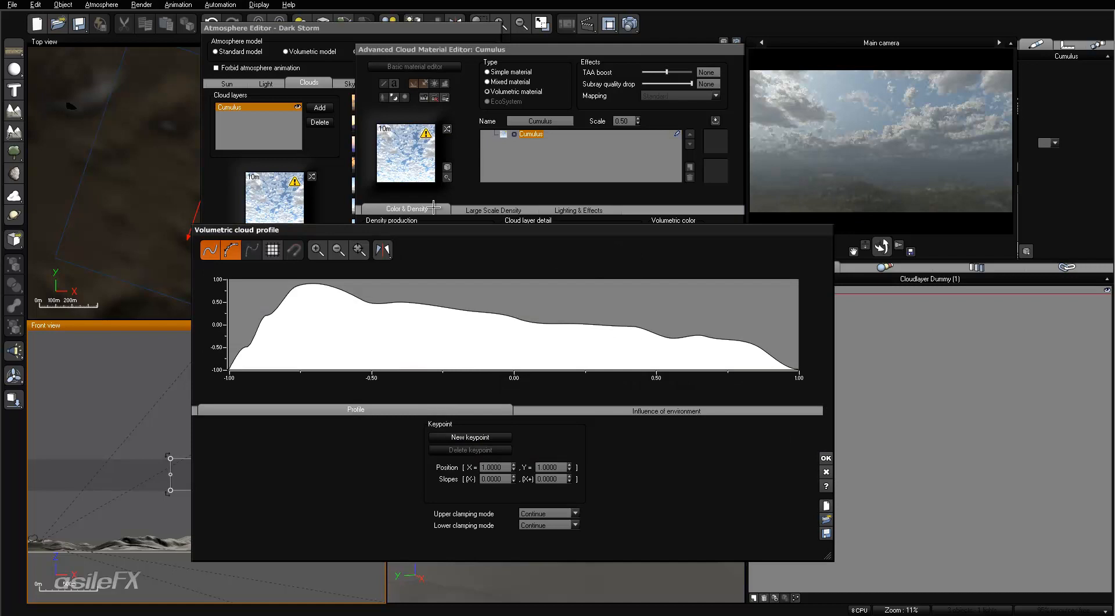
pyautogui.moveTo(444, 227); pyautogui.dragTo(443, 94)
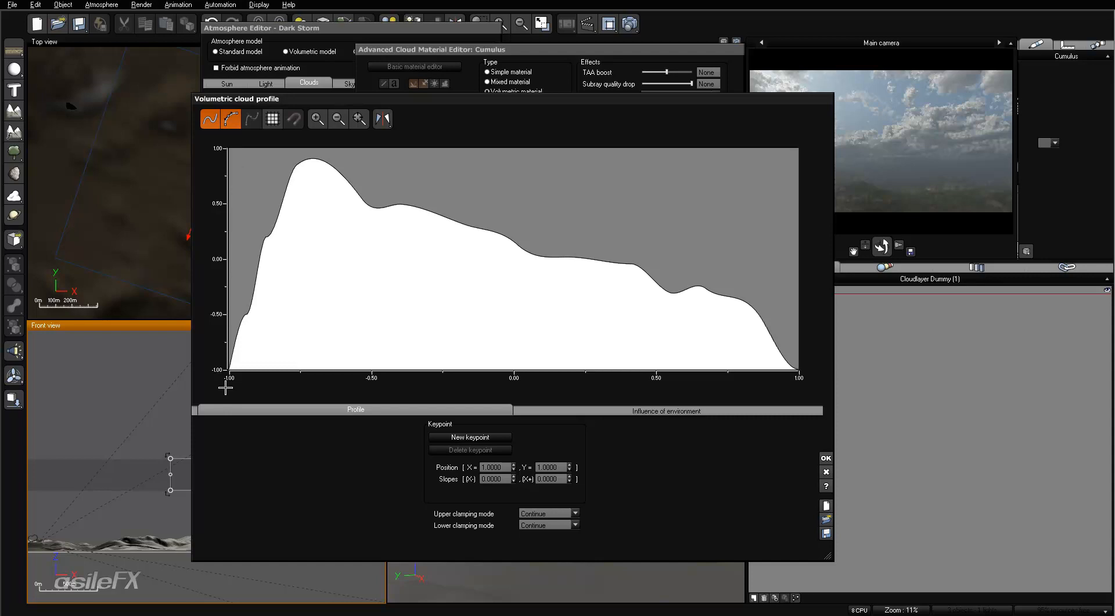
pyautogui.moveTo(404, 102); pyautogui.dragTo(490, 179)
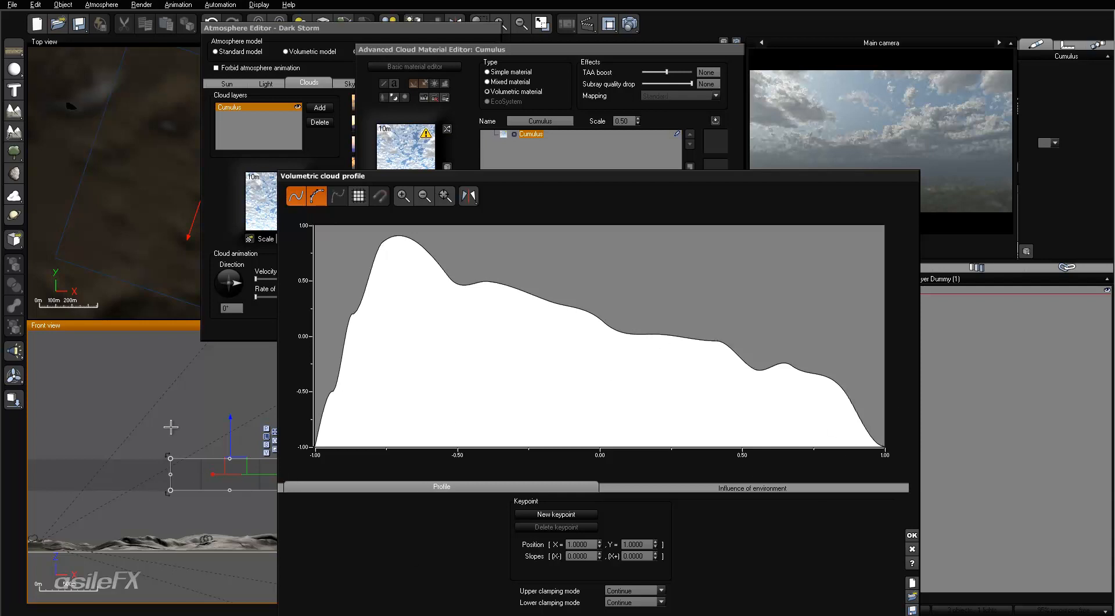
pyautogui.moveTo(672, 177); pyautogui.dragTo(675, 52)
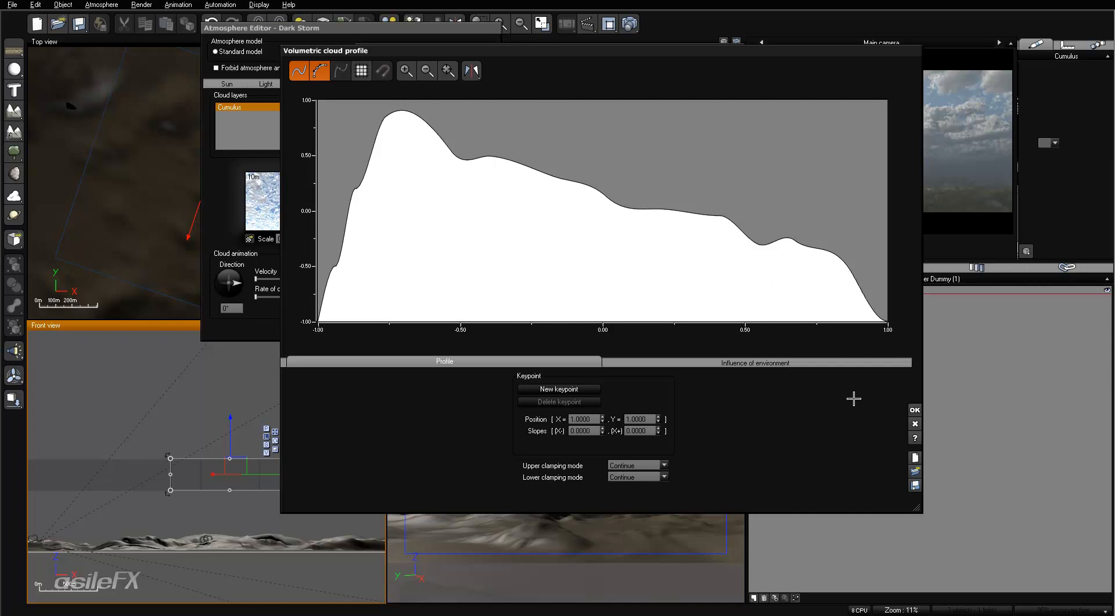
# Examine the Cloud Shape 1-2.tif reference image in the image viewer and return to the volumetric cloud profile editor.
pyautogui.hotkey('alt', 'Tab')
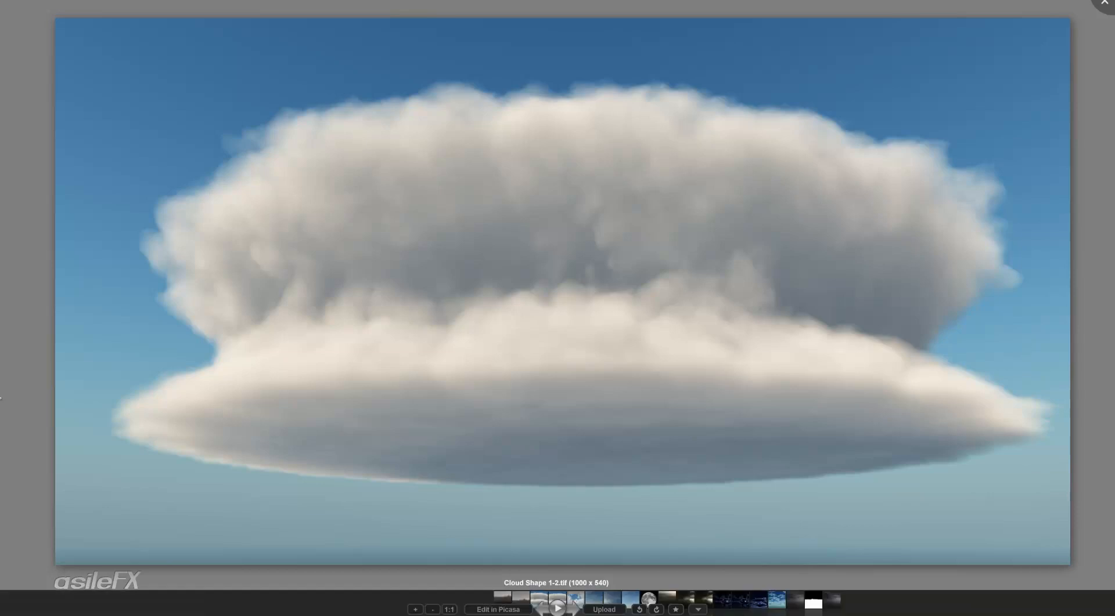
pyautogui.click(1102, 4)
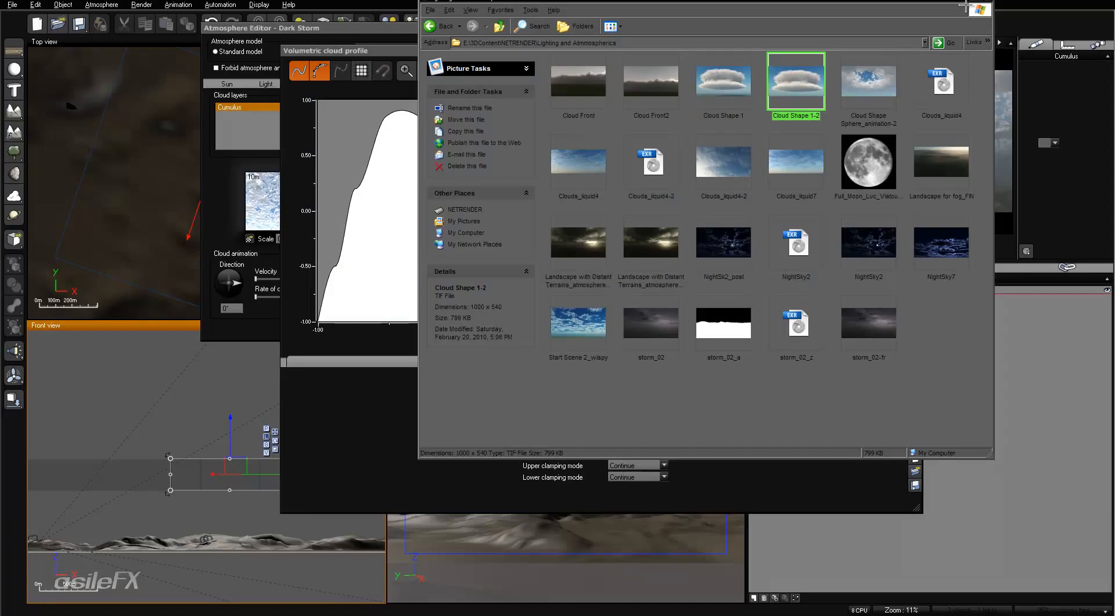
pyautogui.click(969, 1)
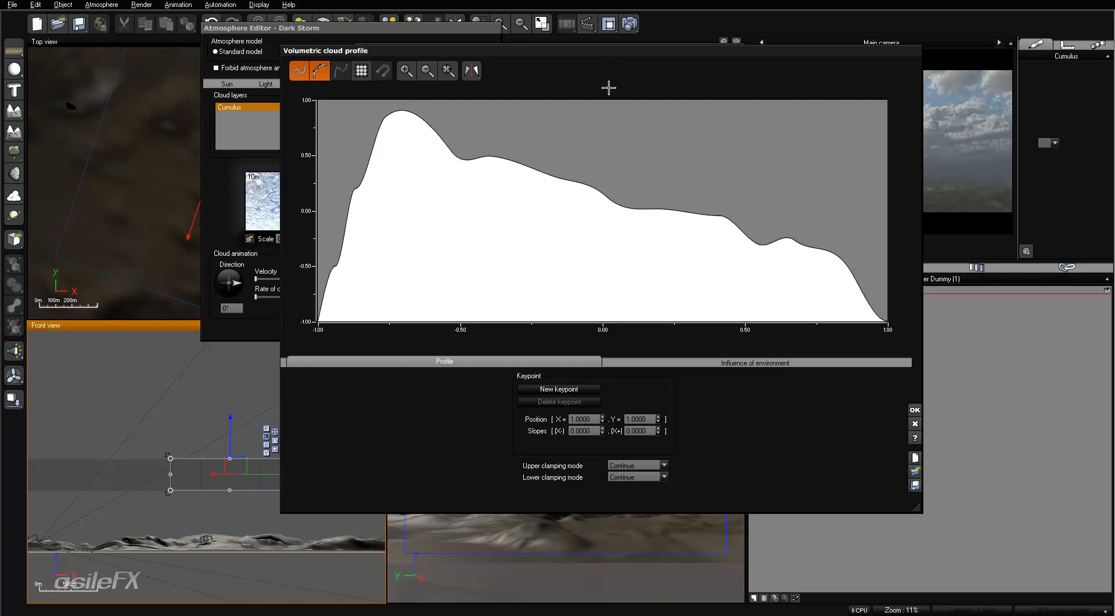
pyautogui.moveTo(624, 56); pyautogui.dragTo(605, 73)
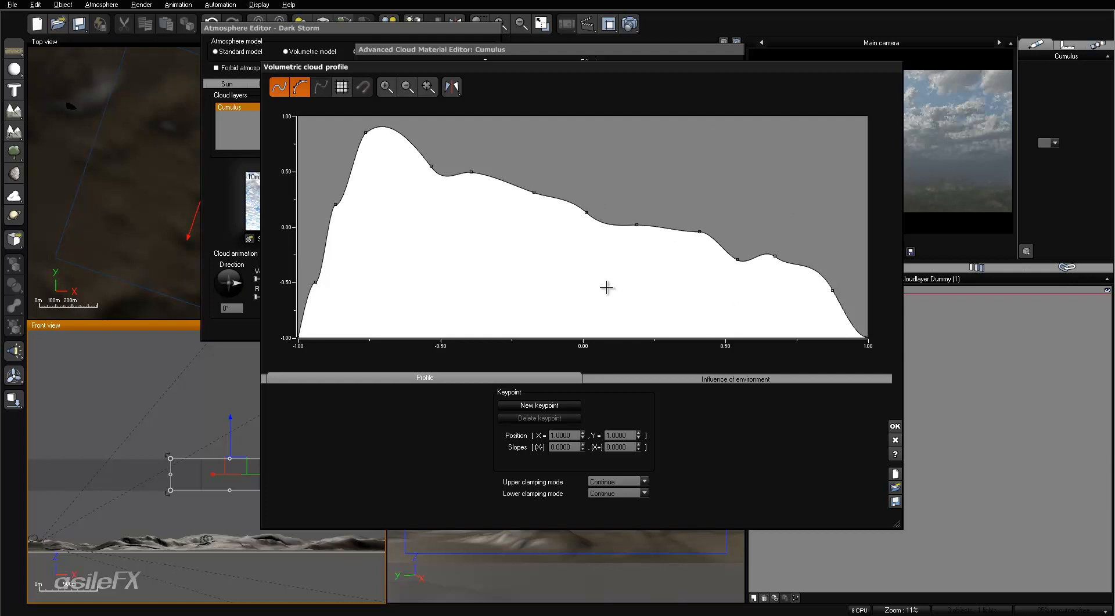
# Accept the volumetric cloud profile, refresh the camera preview, and enable the Cumulus material's custom cloud layer profile.
pyautogui.click(893, 428)
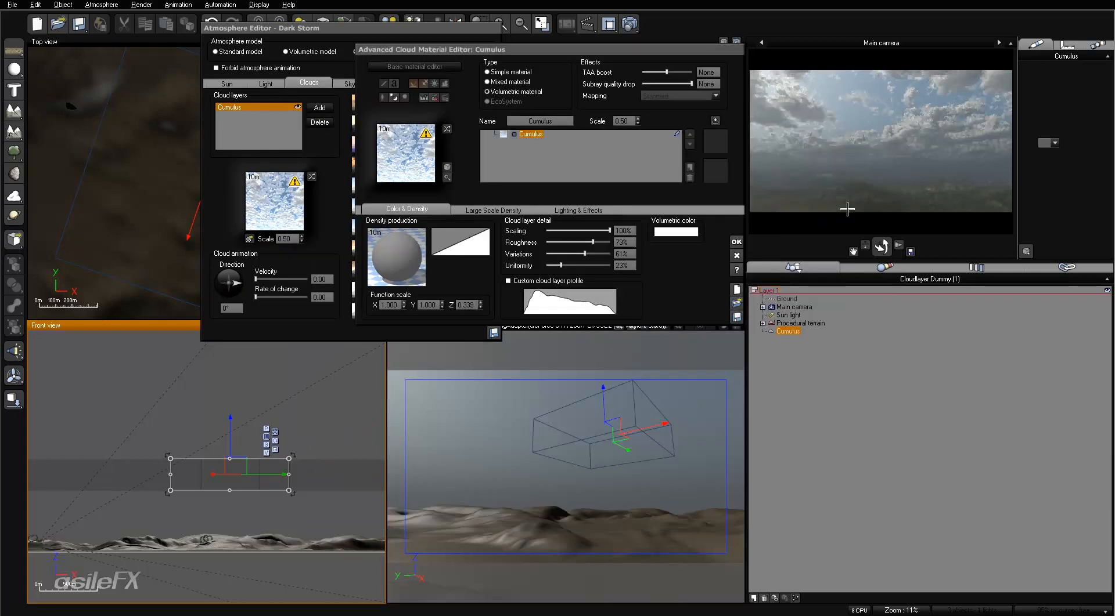
pyautogui.rightClick(946, 216)
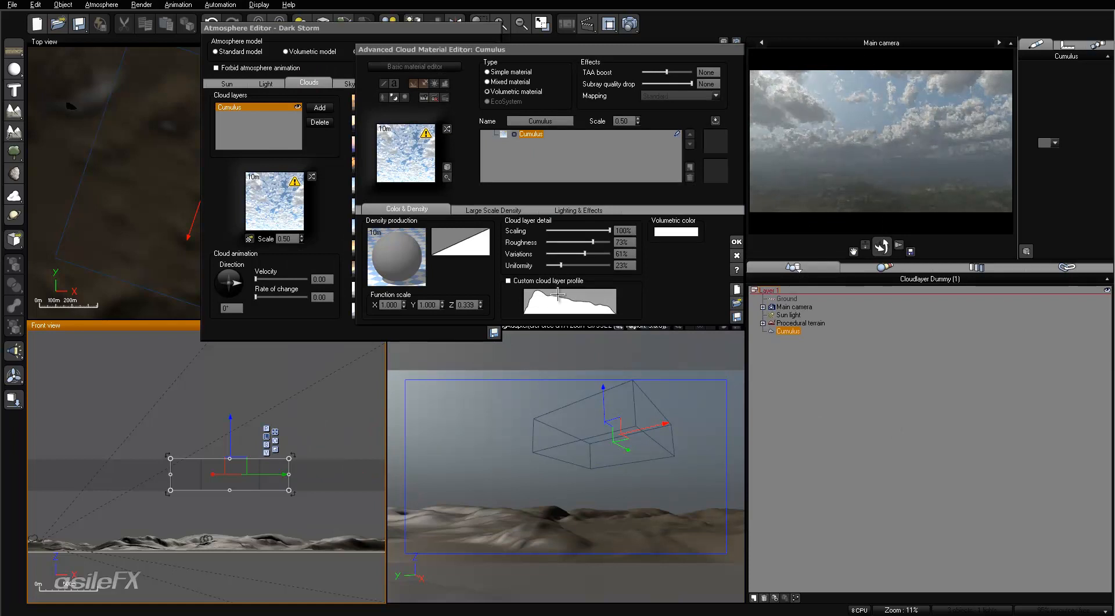
pyautogui.click(508, 281)
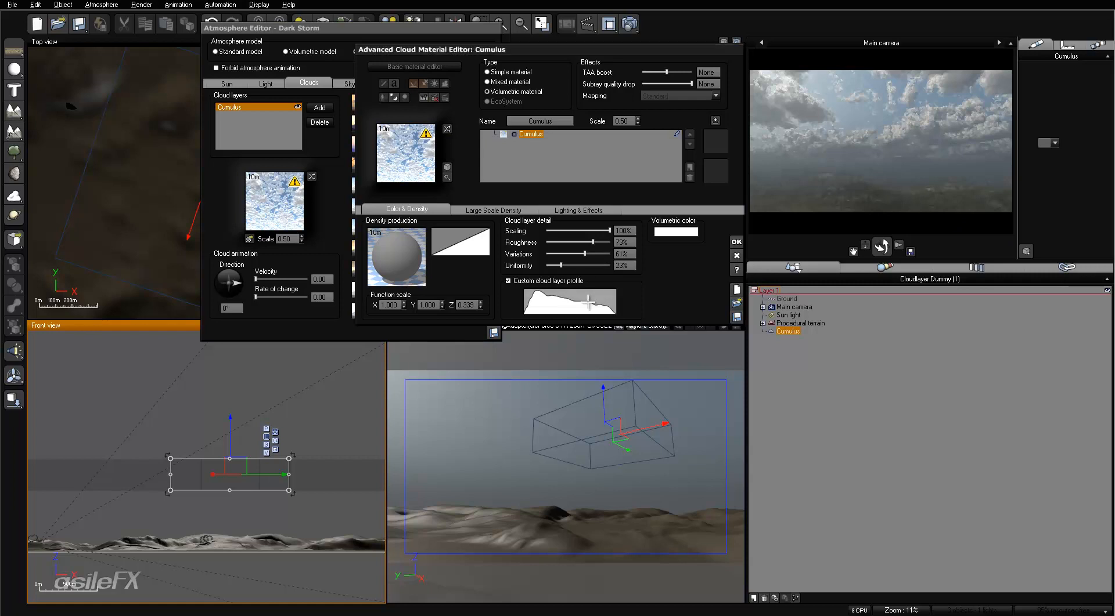
# Browse the filter library's Round Clip, Constant, Terrain Profiles, Personal and Other Filters collections, and leave without choosing a filter.
pyautogui.click(588, 301)
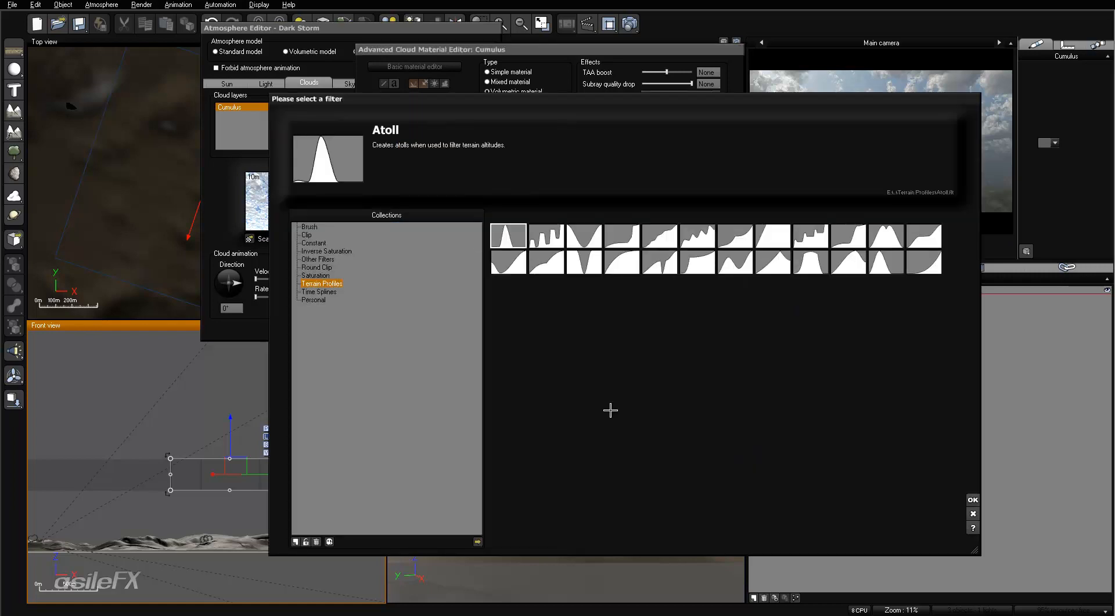
pyautogui.click(318, 267)
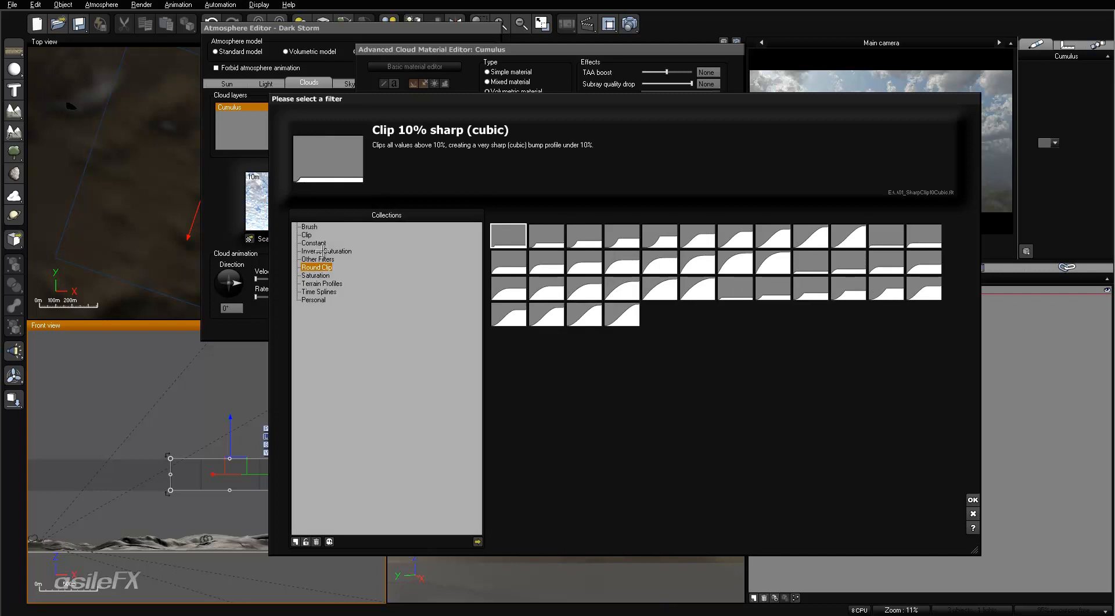
pyautogui.click(312, 243)
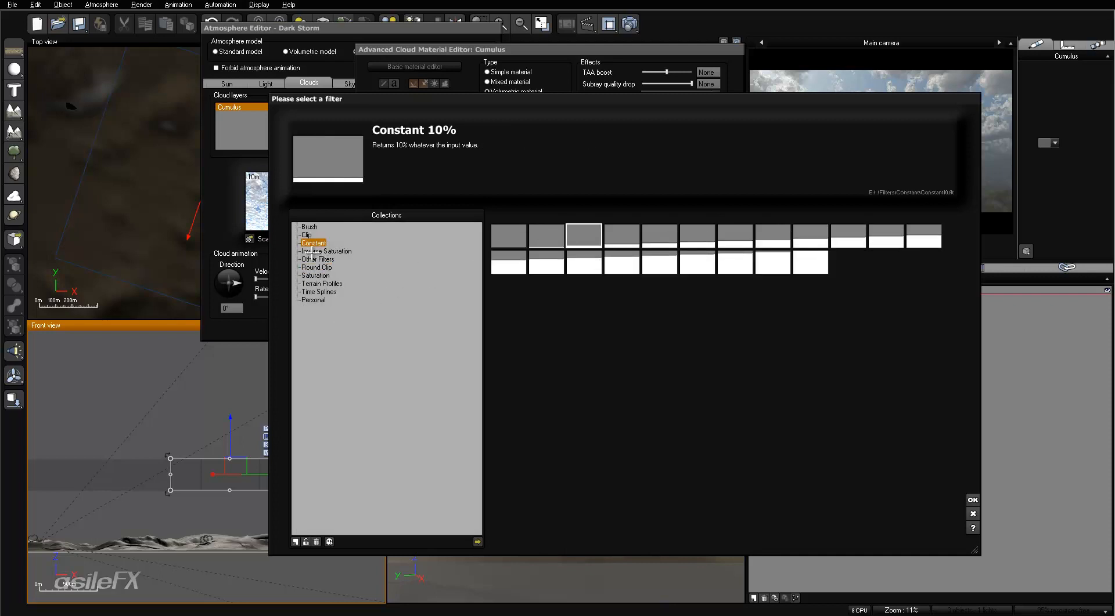
pyautogui.click(321, 284)
pyautogui.click(321, 300)
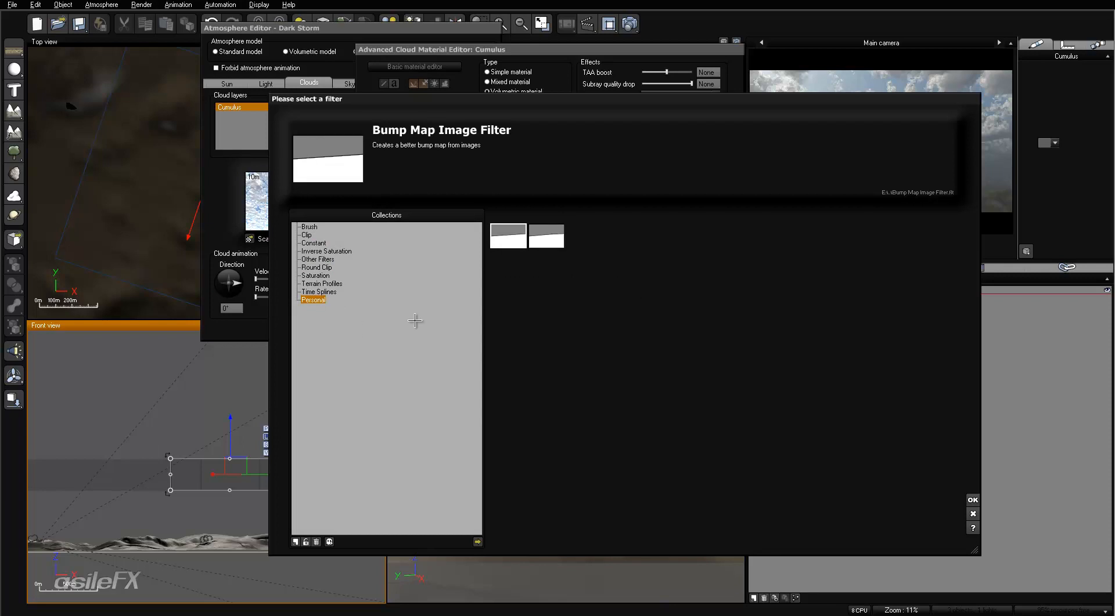
pyautogui.click(317, 260)
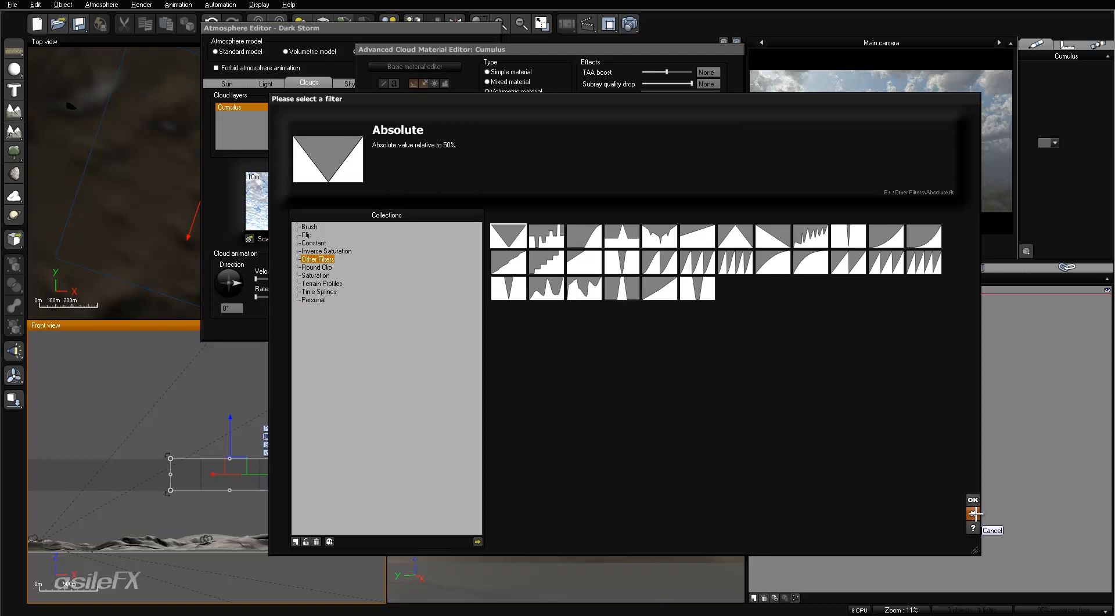
pyautogui.click(973, 514)
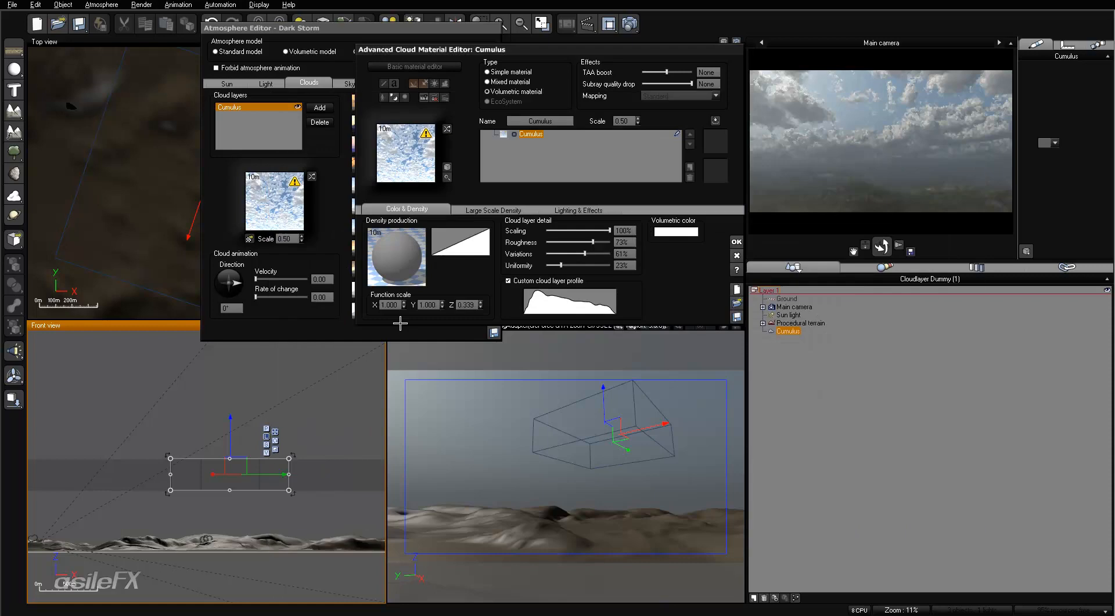
# Reopen the Cumulus material's volumetric cloud profile to examine its curve, and close the editor without applying changes.
pyautogui.rightClick(564, 297)
pyautogui.click(573, 303)
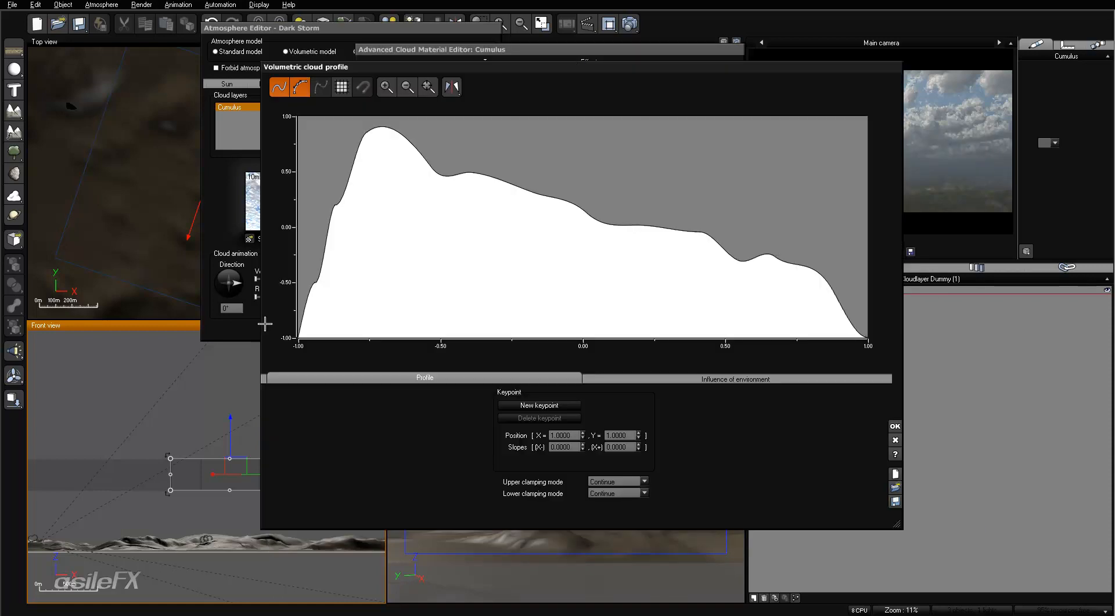
pyautogui.moveTo(318, 291)
pyautogui.click(897, 440)
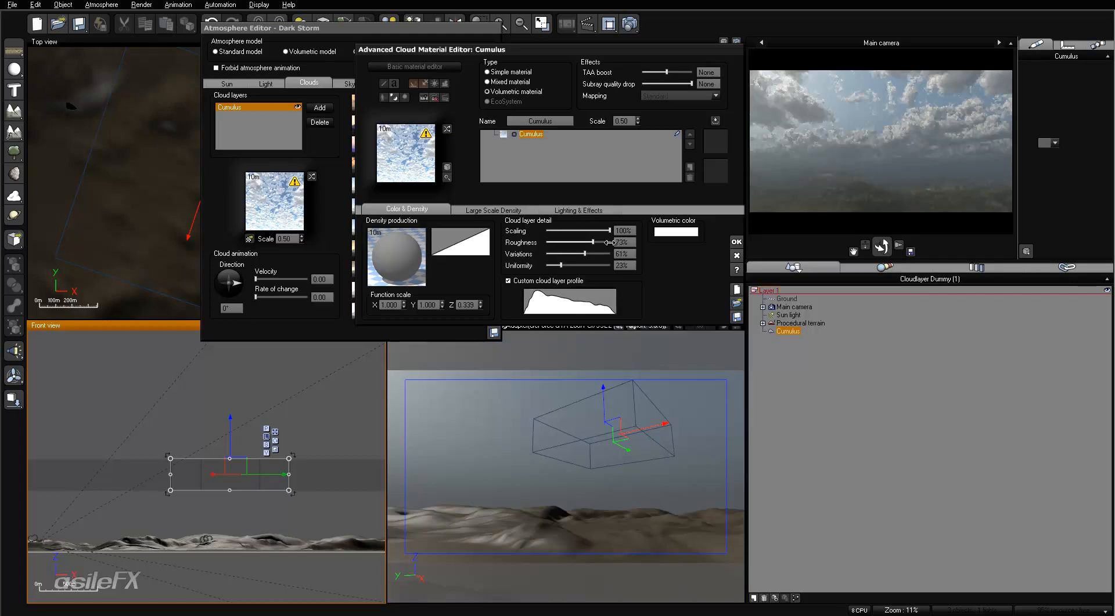
# Disable the custom cloud layer profile, set roughness to 74% after trying 61%, and accept the Cumulus material.
pyautogui.moveTo(602, 242); pyautogui.dragTo(593, 242)
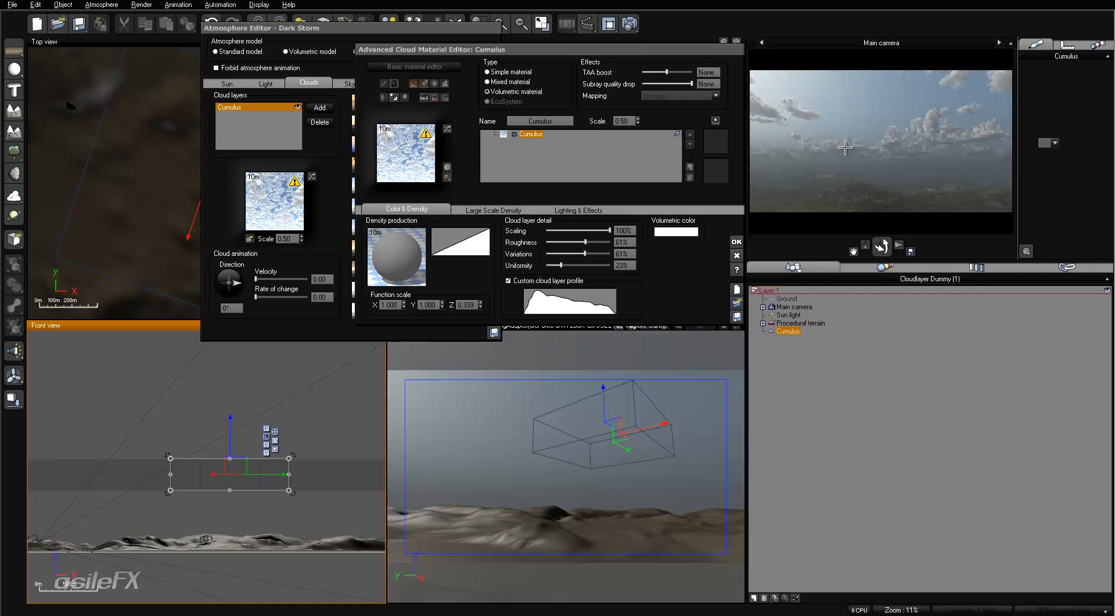
pyautogui.click(551, 280)
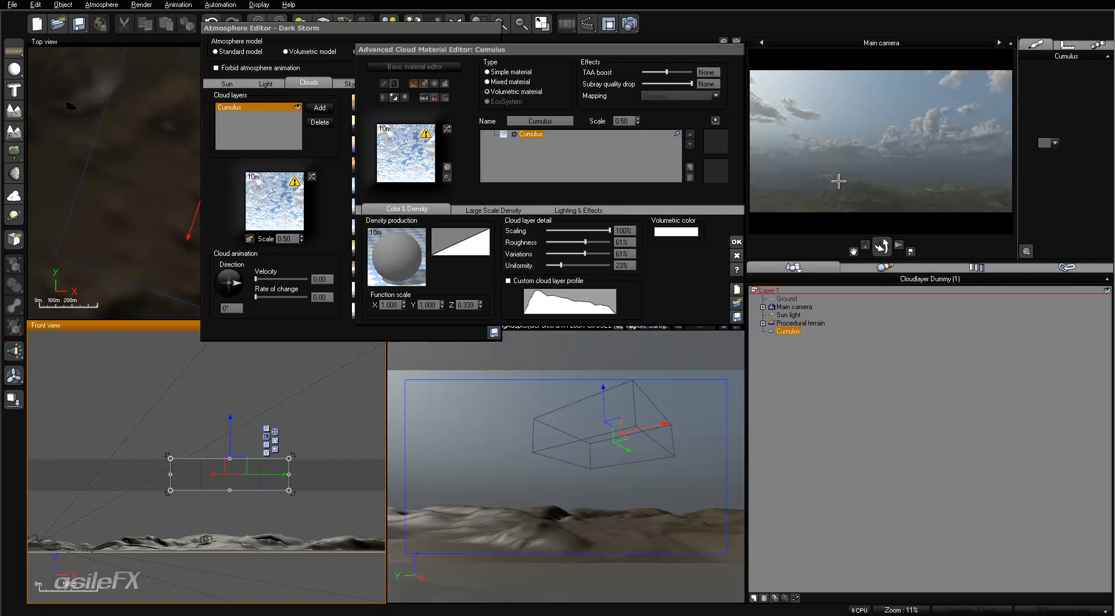
pyautogui.moveTo(585, 242); pyautogui.dragTo(593, 242)
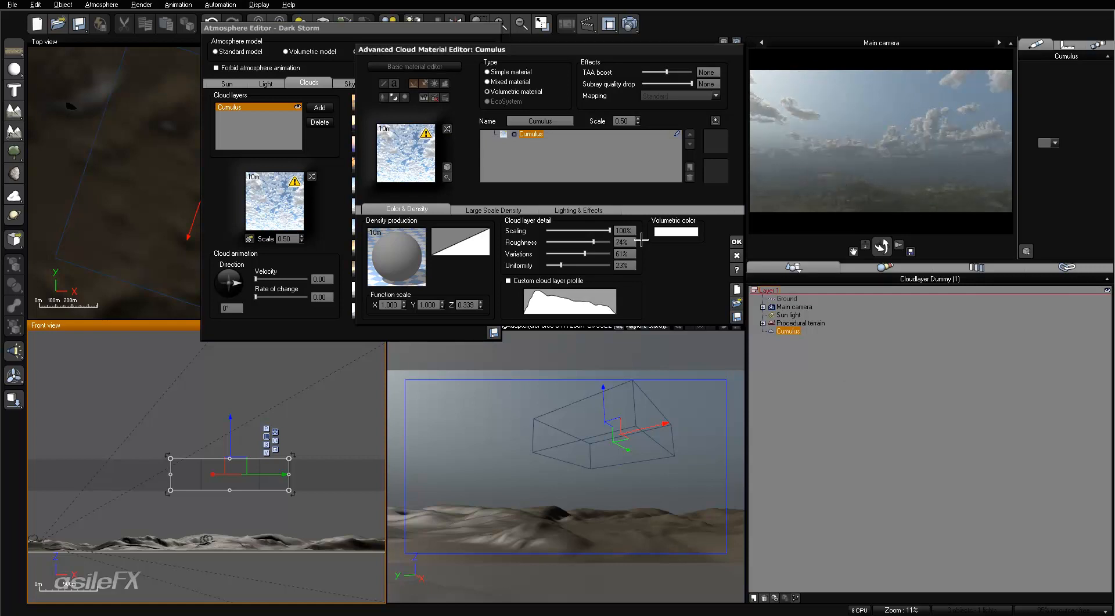
pyautogui.rightClick(901, 163)
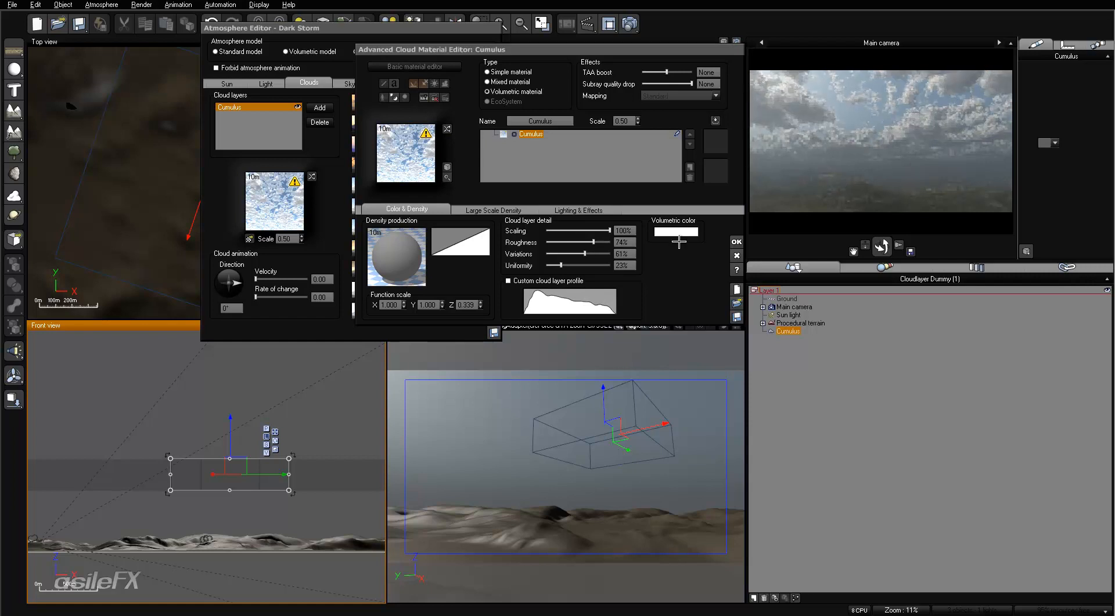
pyautogui.click(735, 240)
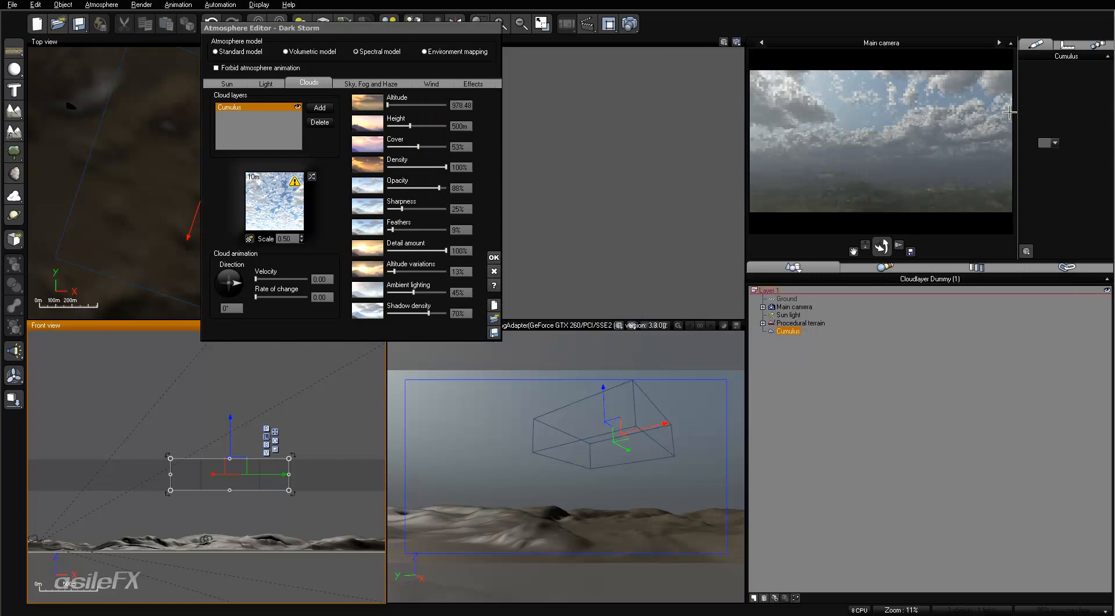
# Test the Cumulus layer's cover at 22%, settle on 50%, and bring up the preview's refresh options.
pyautogui.moveTo(418, 147); pyautogui.dragTo(400, 146)
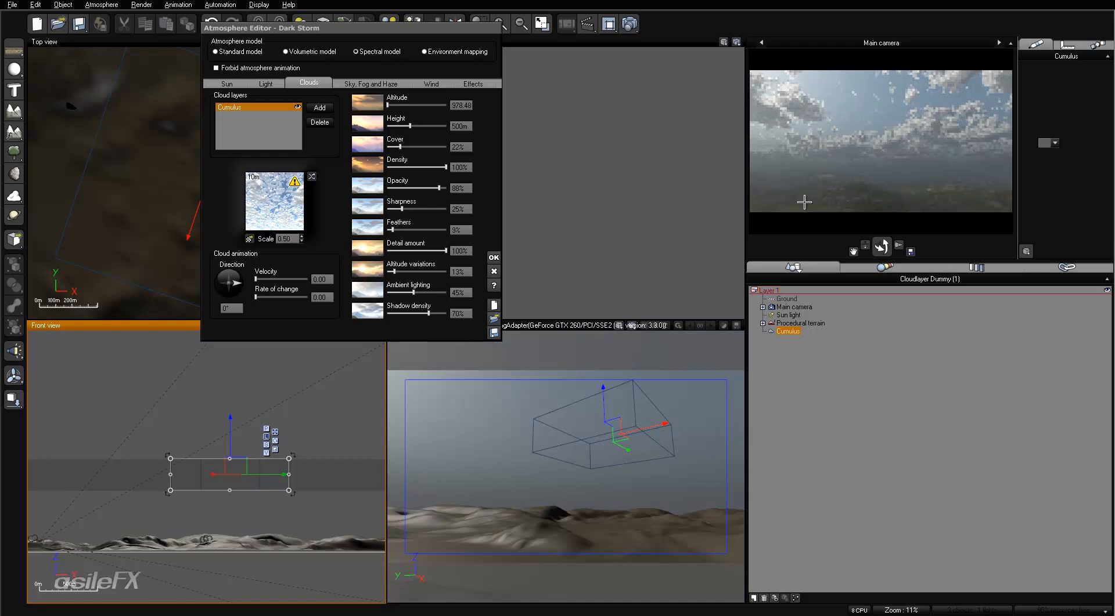
pyautogui.moveTo(400, 146); pyautogui.dragTo(421, 147)
pyautogui.click(462, 147)
pyautogui.write('50')
pyautogui.press('Return')
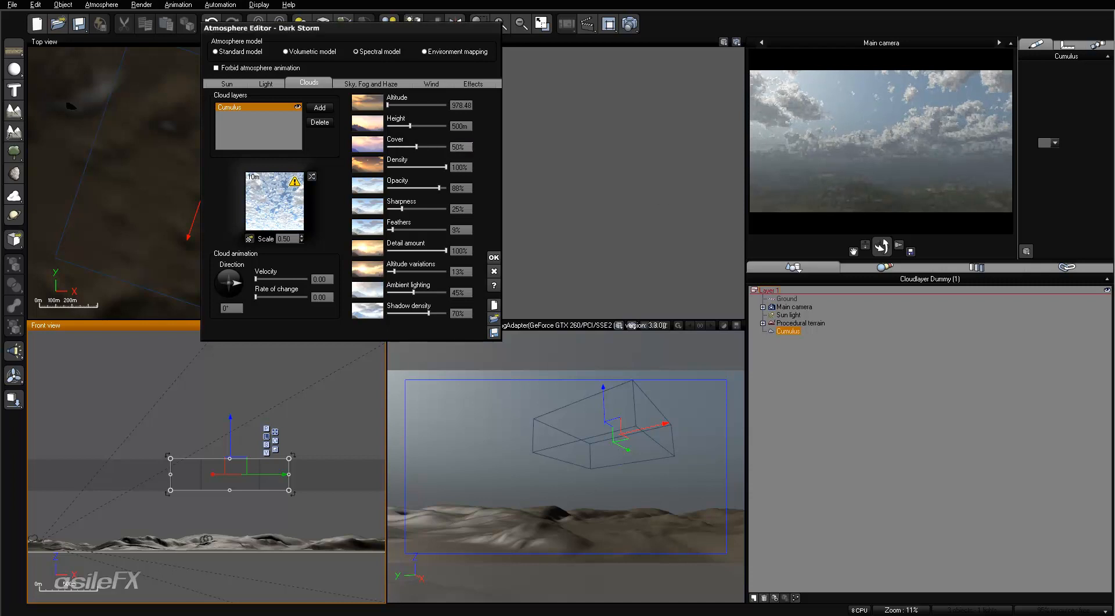
pyautogui.rightClick(846, 134)
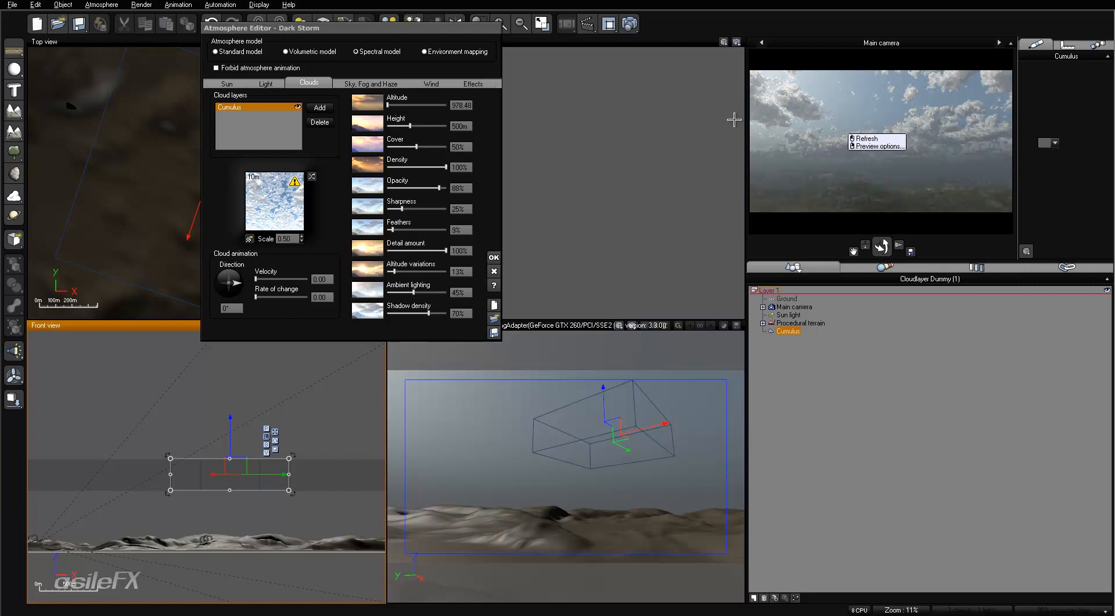
# Set the Cumulus layer's density to 80% and its opacity to 60%.
pyautogui.click(451, 167)
pyautogui.moveTo(451, 167); pyautogui.dragTo(434, 167)
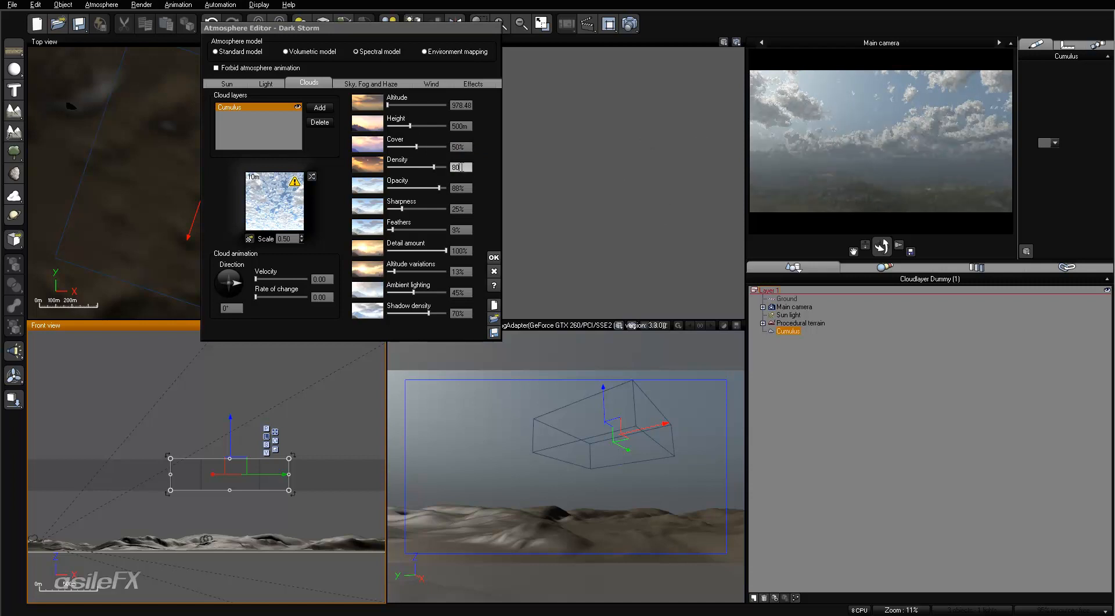
pyautogui.click(465, 188)
pyautogui.write('60')
pyautogui.press('Return')
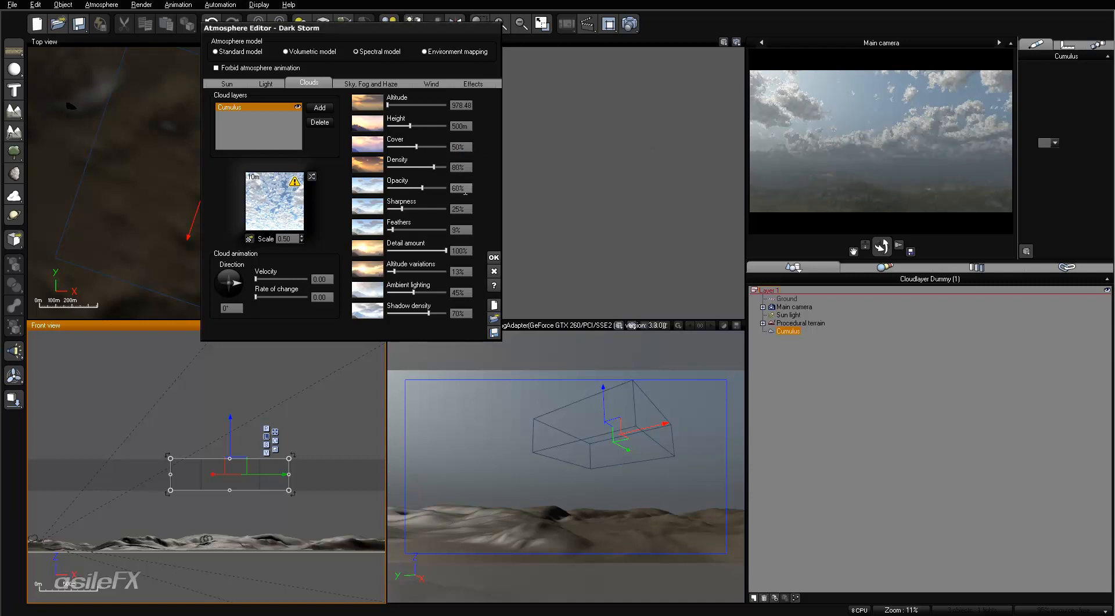
# Render the scene to screen at 1000 x 541 pixels, examine the clouds, and close the render display.
pyautogui.click(629, 24)
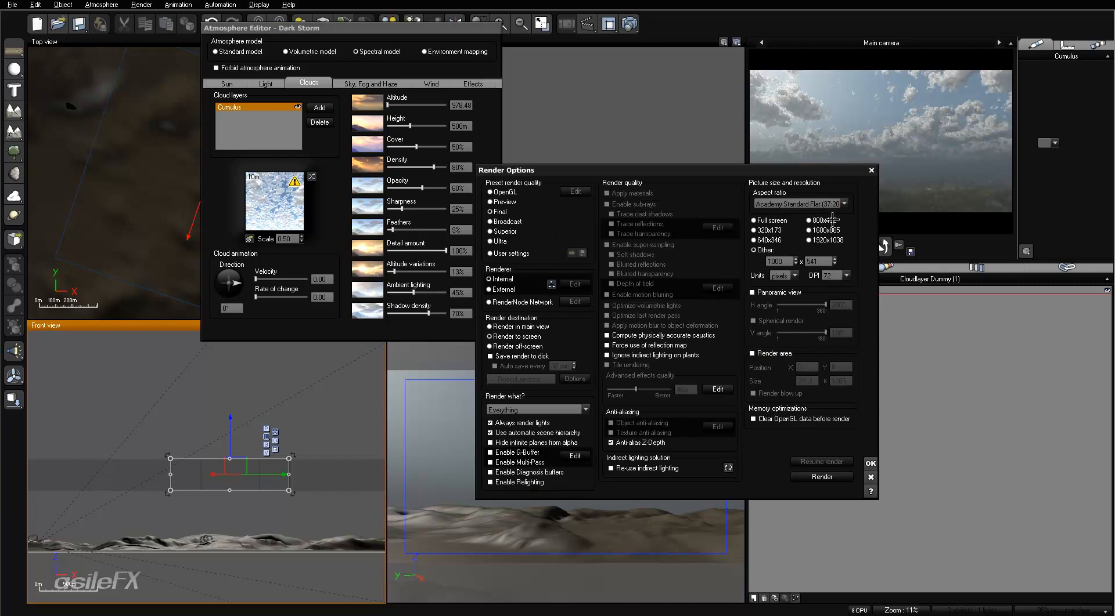
pyautogui.click(831, 477)
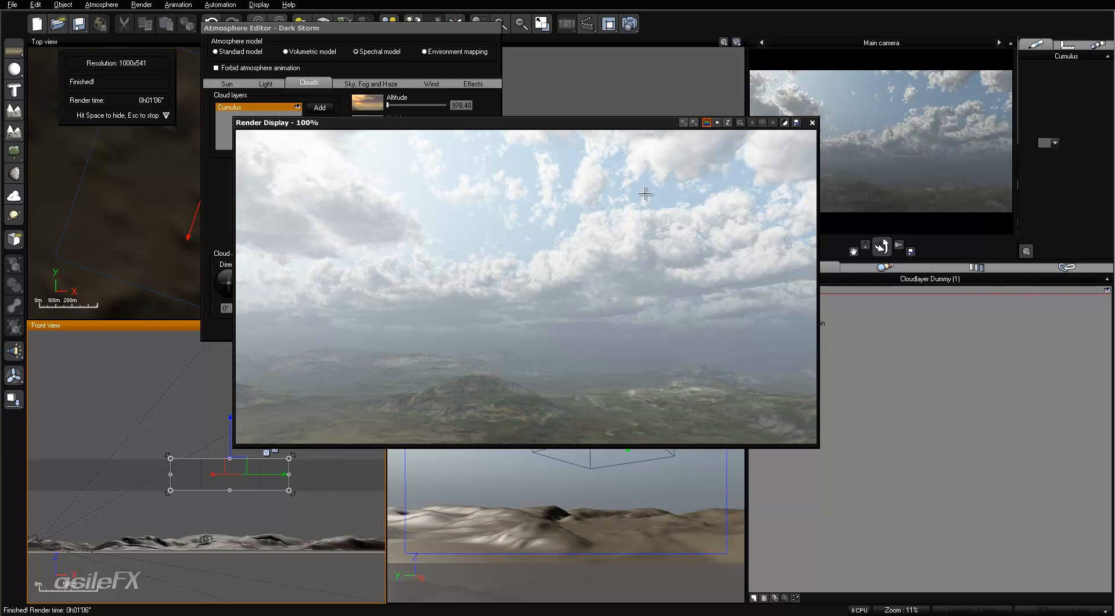
pyautogui.click(811, 122)
# Switch the atmosphere's lighting model to Global ambience and set the light balance to 30%.
pyautogui.click(266, 84)
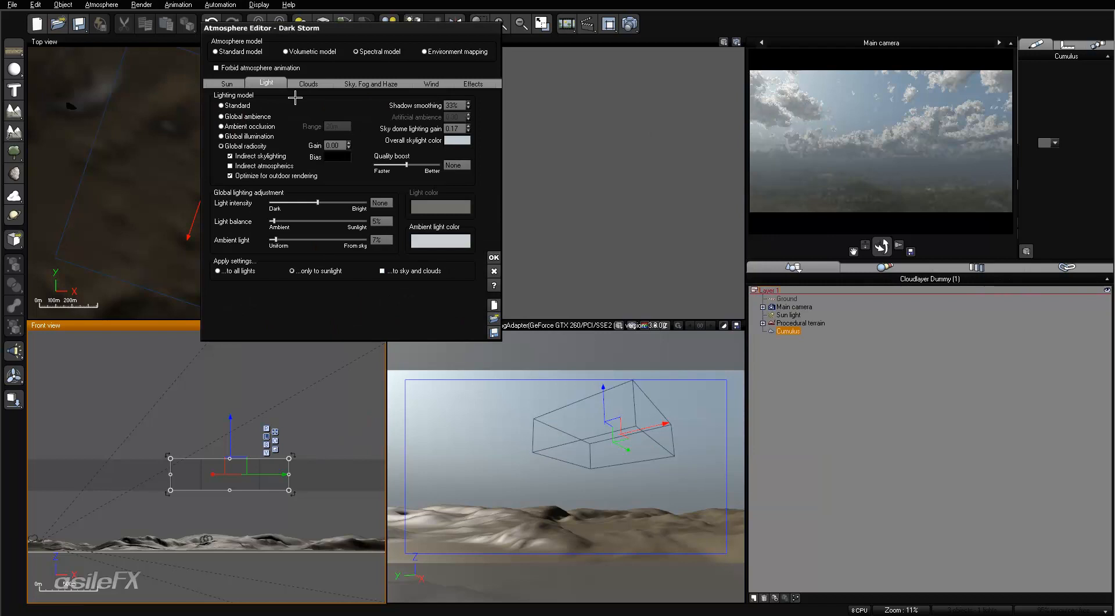
pyautogui.click(234, 118)
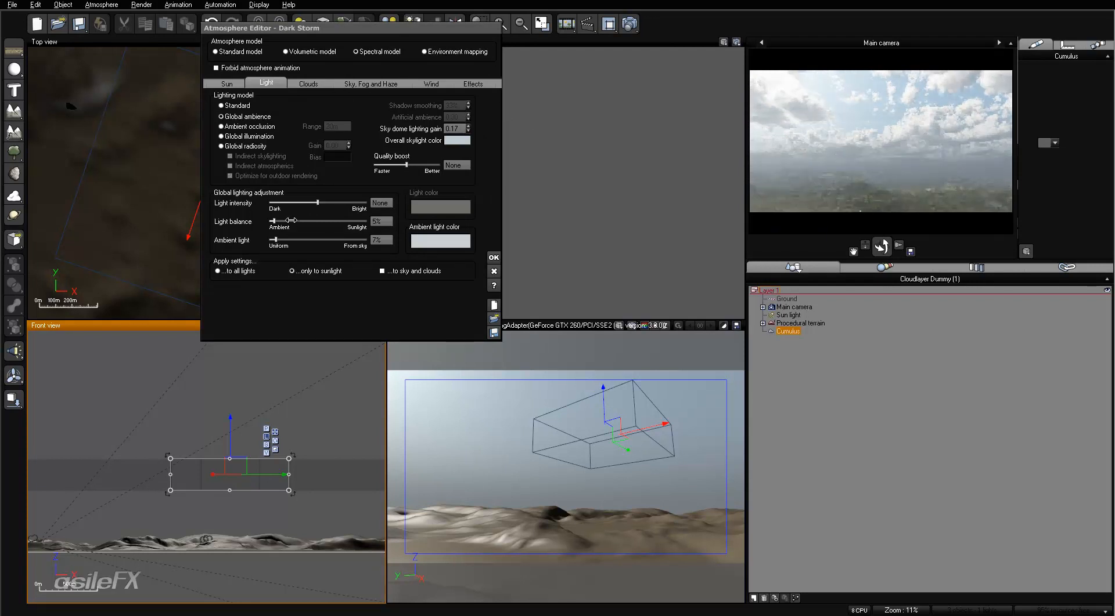
pyautogui.moveTo(290, 221); pyautogui.dragTo(330, 223)
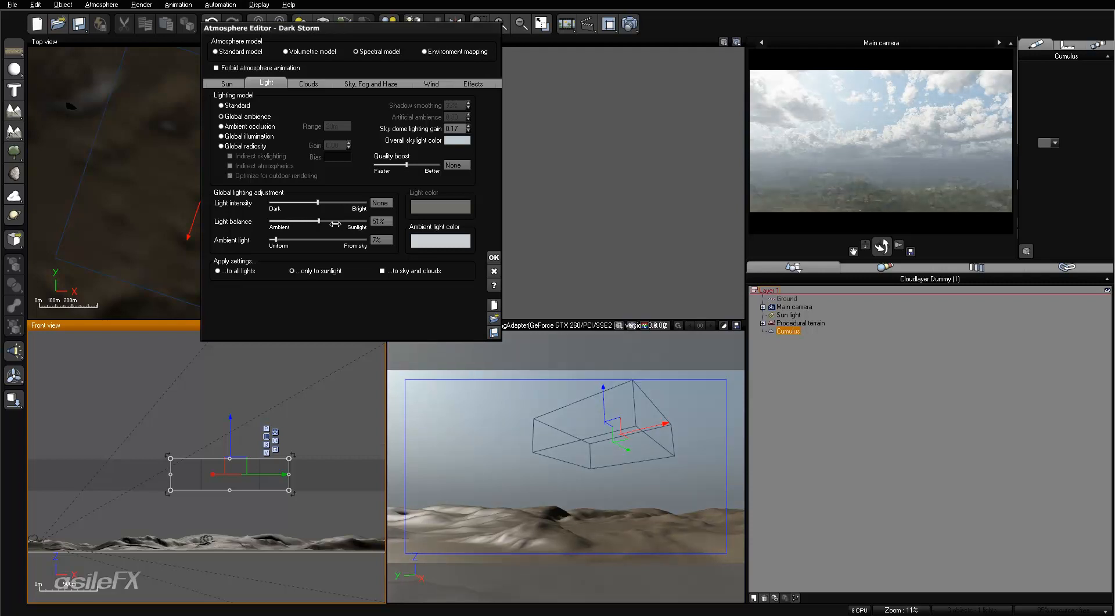
pyautogui.click(381, 221)
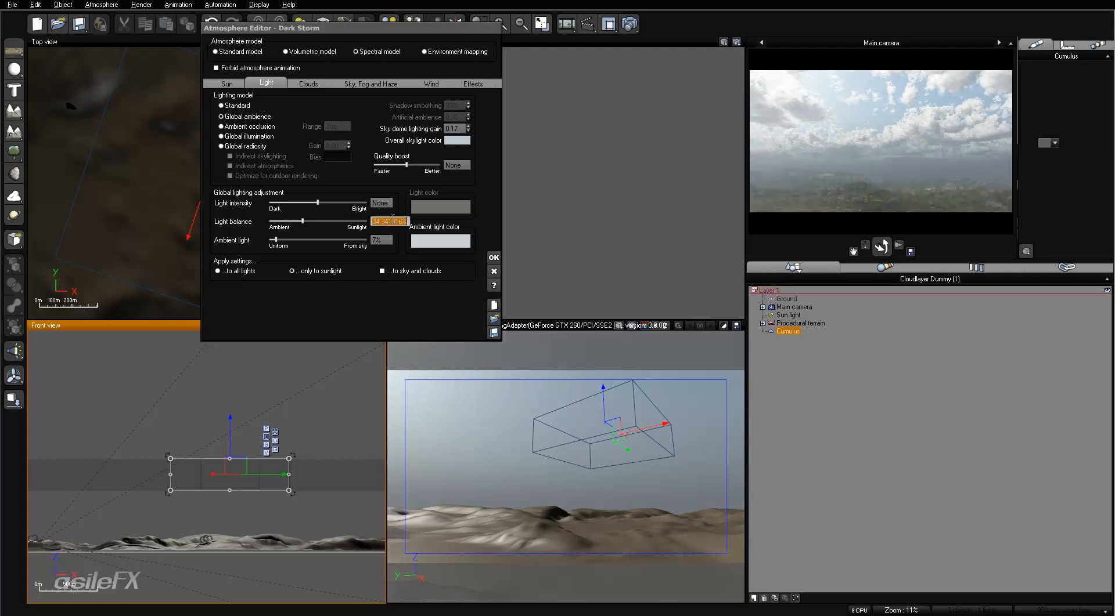
pyautogui.write('30')
pyautogui.press('Return')
# Set the atmosphere's ambient light to 30% and bring up the camera preview's refresh options.
pyautogui.click(380, 240)
pyautogui.write('30')
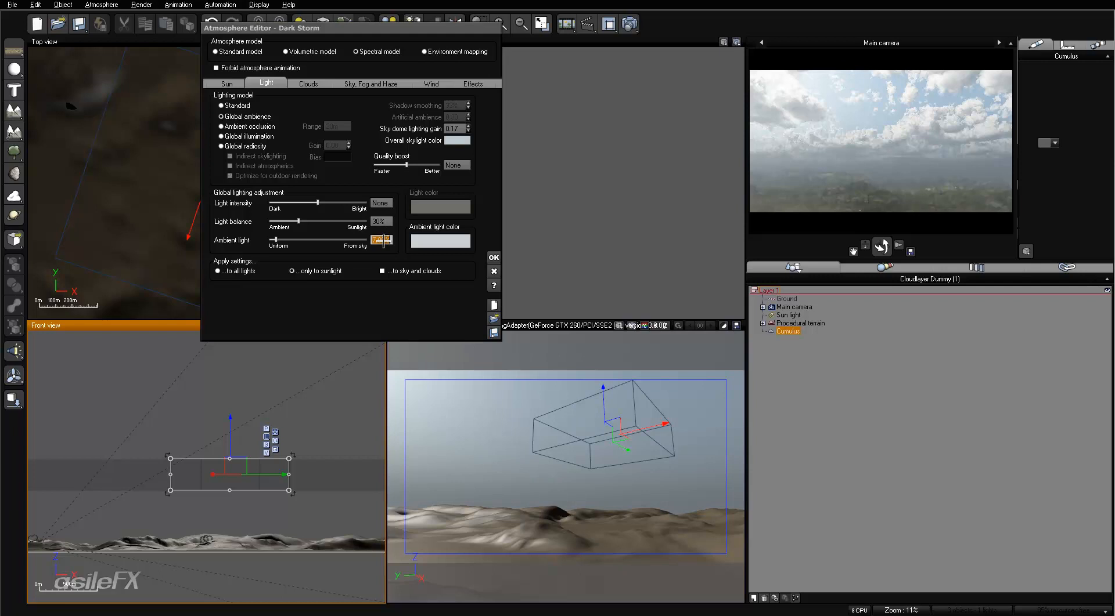
pyautogui.press('Return')
pyautogui.rightClick(891, 161)
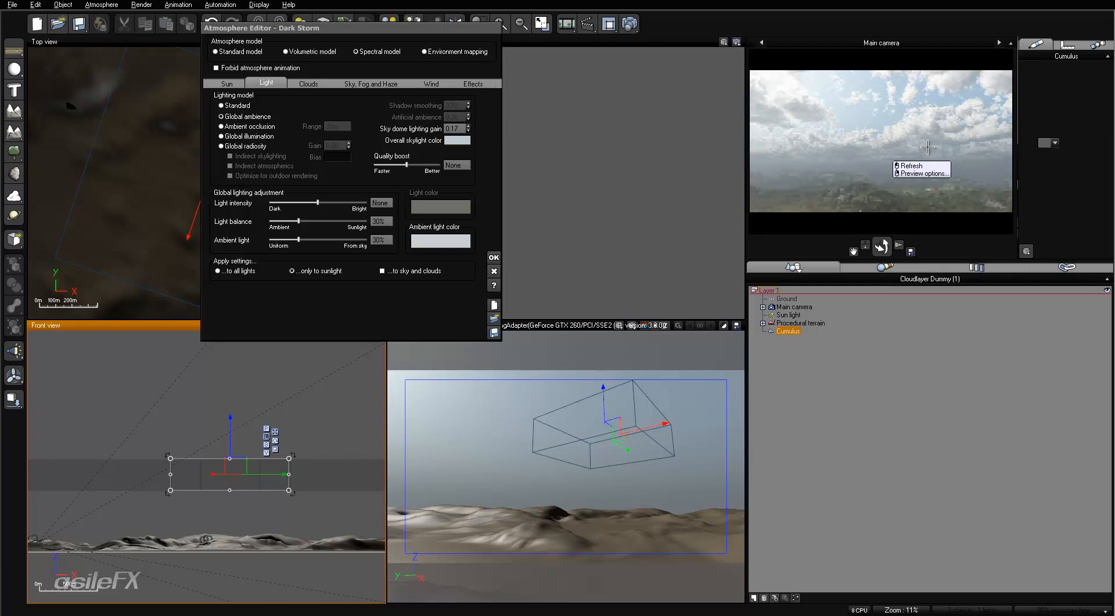
# Set haze ground density to 25%, haze mean altitude to 5.251 km, fog ground density to 27% and glow intensity to 13%, and refresh the preview.
pyautogui.click(372, 82)
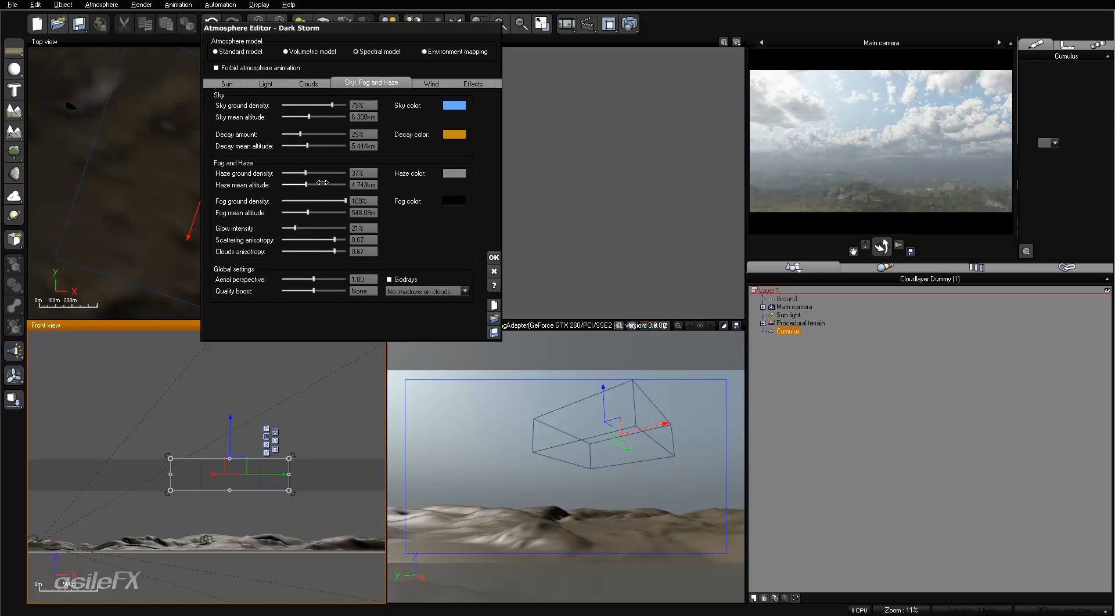
pyautogui.moveTo(320, 182); pyautogui.dragTo(318, 174)
pyautogui.moveTo(345, 201); pyautogui.dragTo(307, 200)
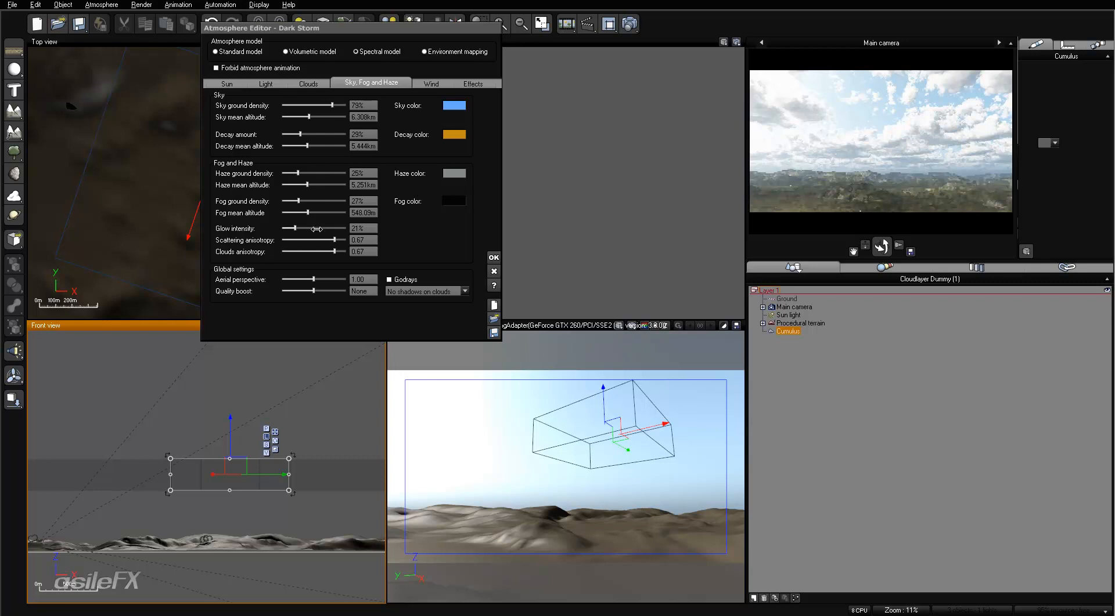
pyautogui.moveTo(317, 229); pyautogui.dragTo(311, 226)
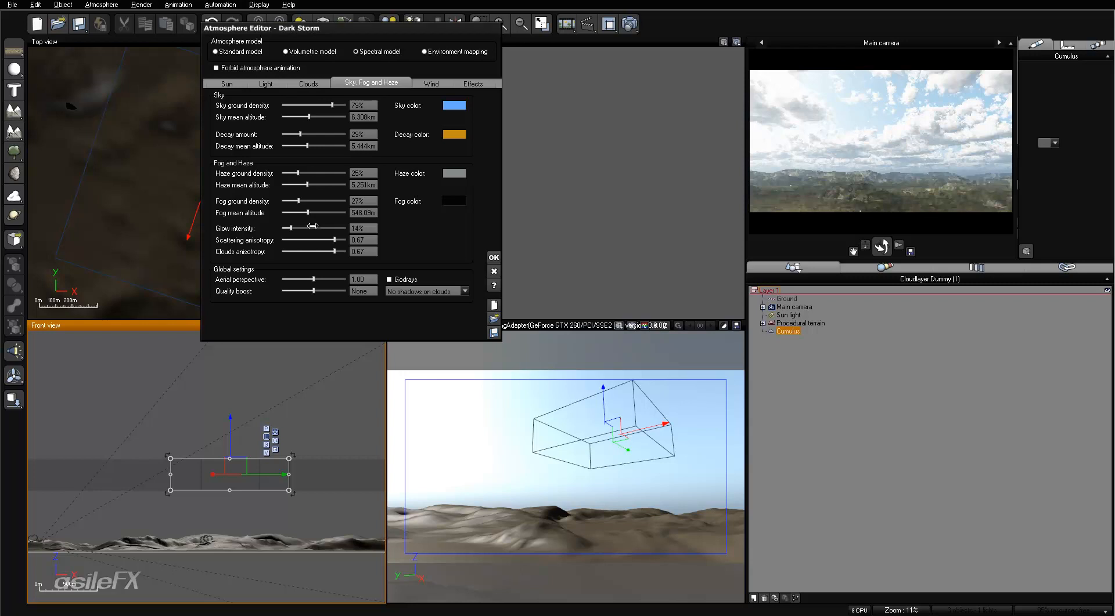
pyautogui.rightClick(905, 141)
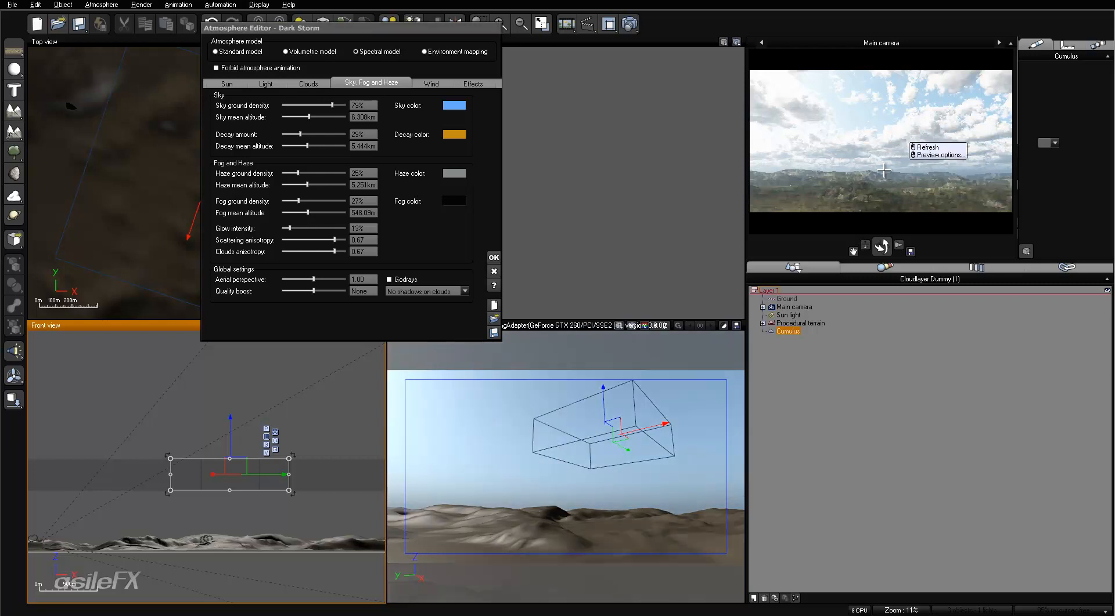
pyautogui.click(308, 84)
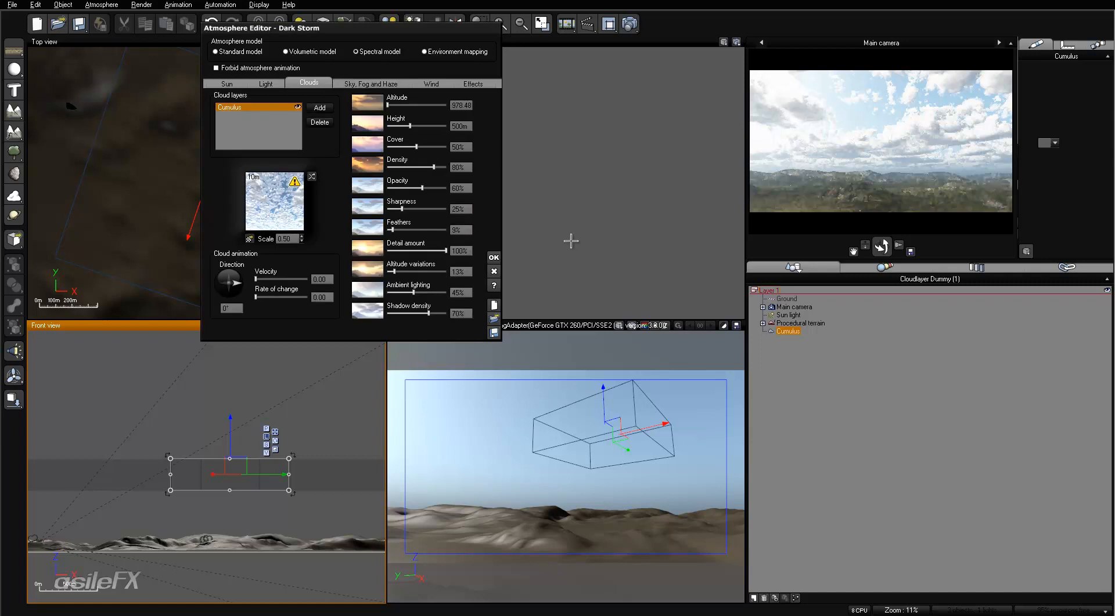
pyautogui.click(858, 138)
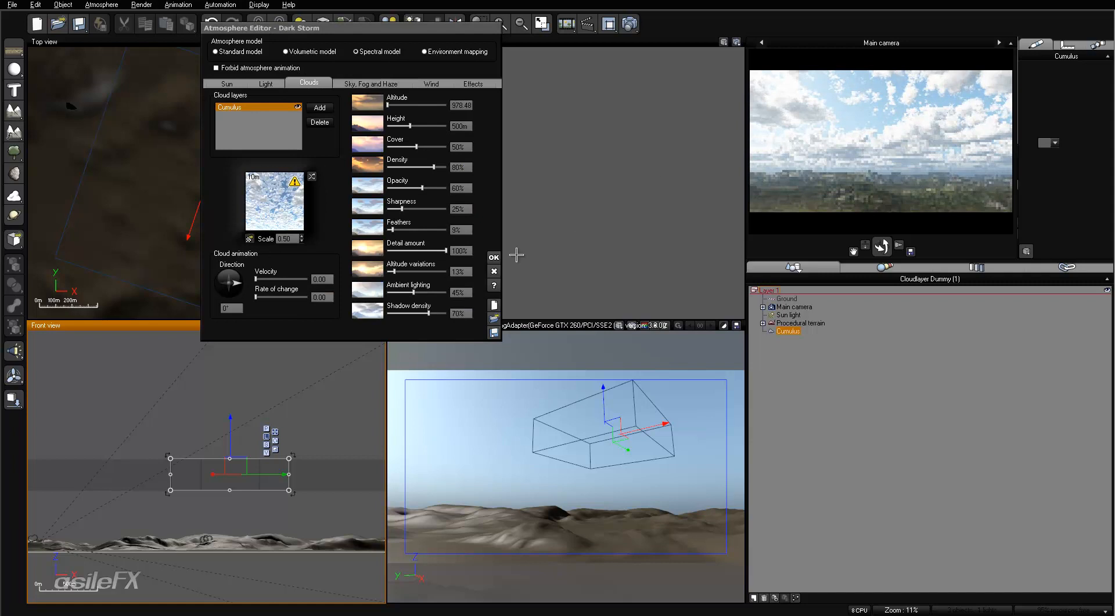
# Set the Cumulus cloud layer's detail amount to 300%.
pyautogui.click(461, 250)
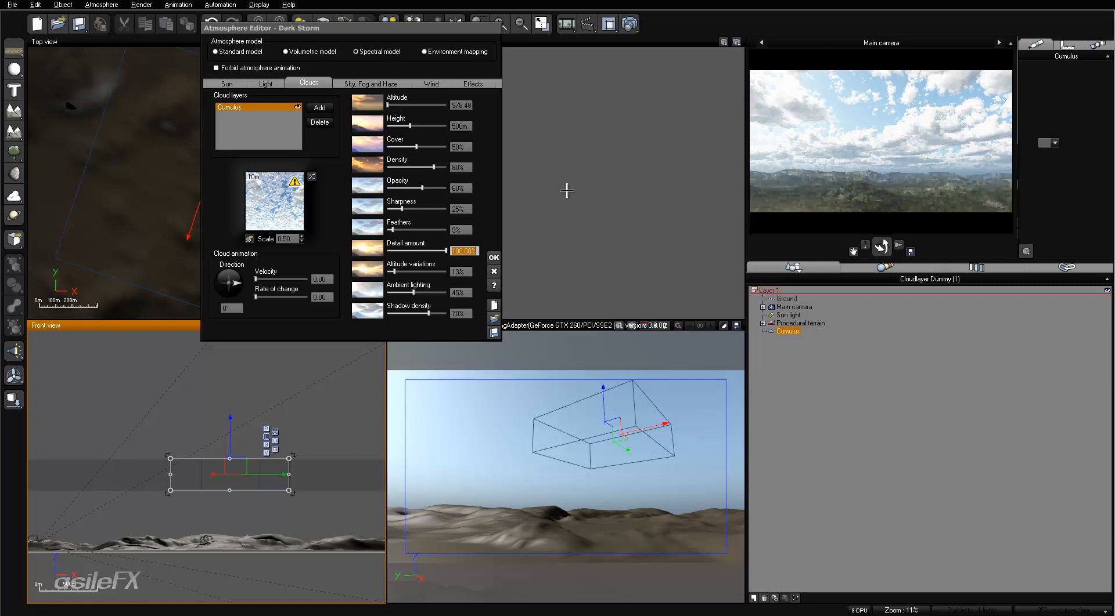
pyautogui.write('300')
pyautogui.press('Return')
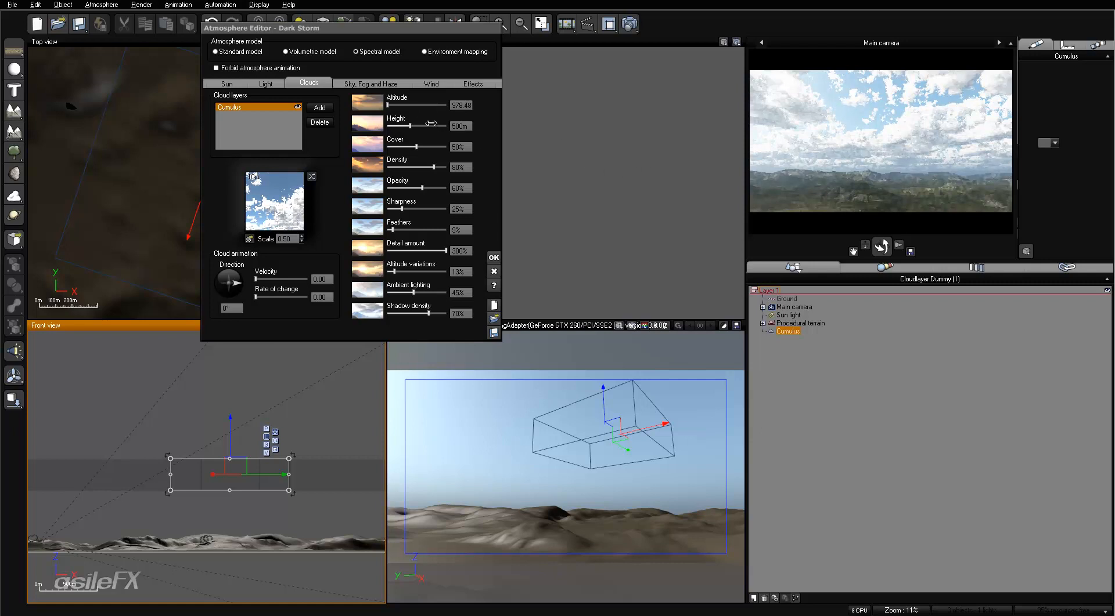
# Set the Cumulus layer's height to 250 m and its density to 60%.
pyautogui.moveTo(431, 123); pyautogui.dragTo(419, 124)
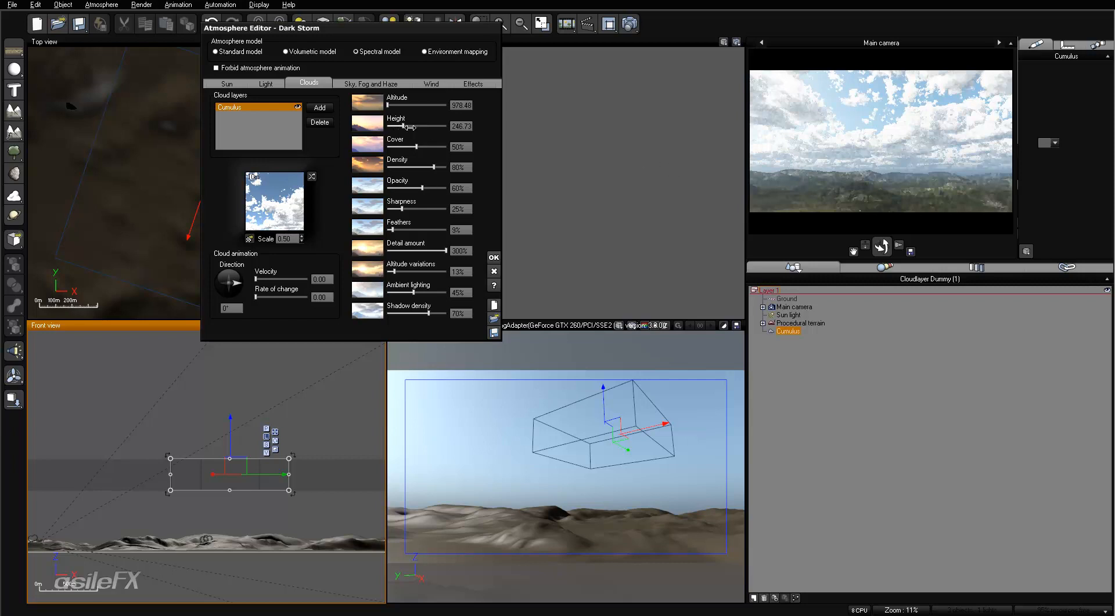
pyautogui.click(456, 124)
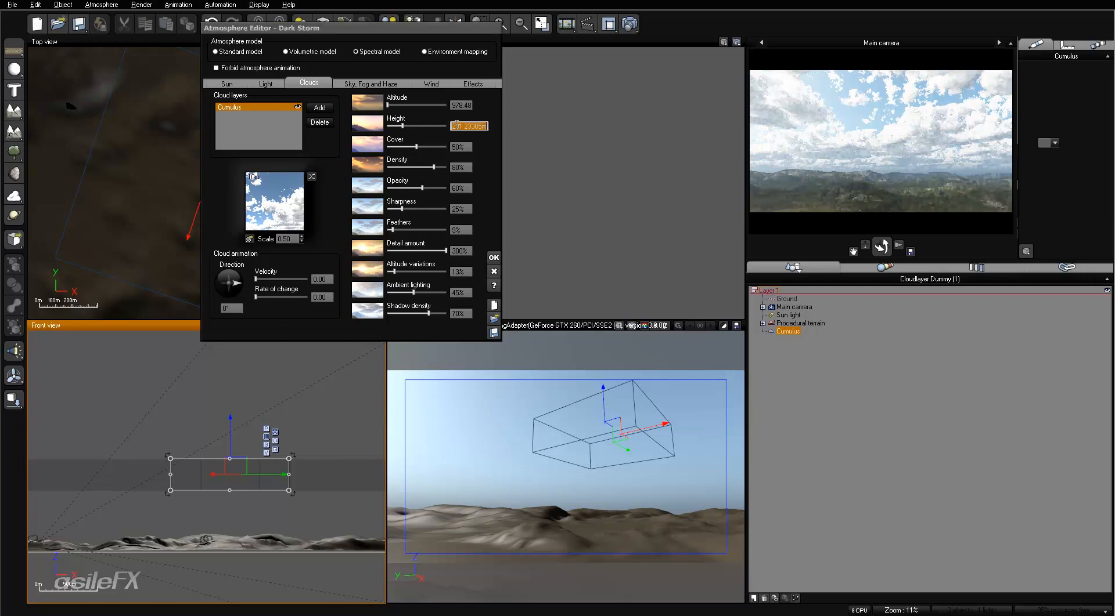
pyautogui.write('250')
pyautogui.press('Return')
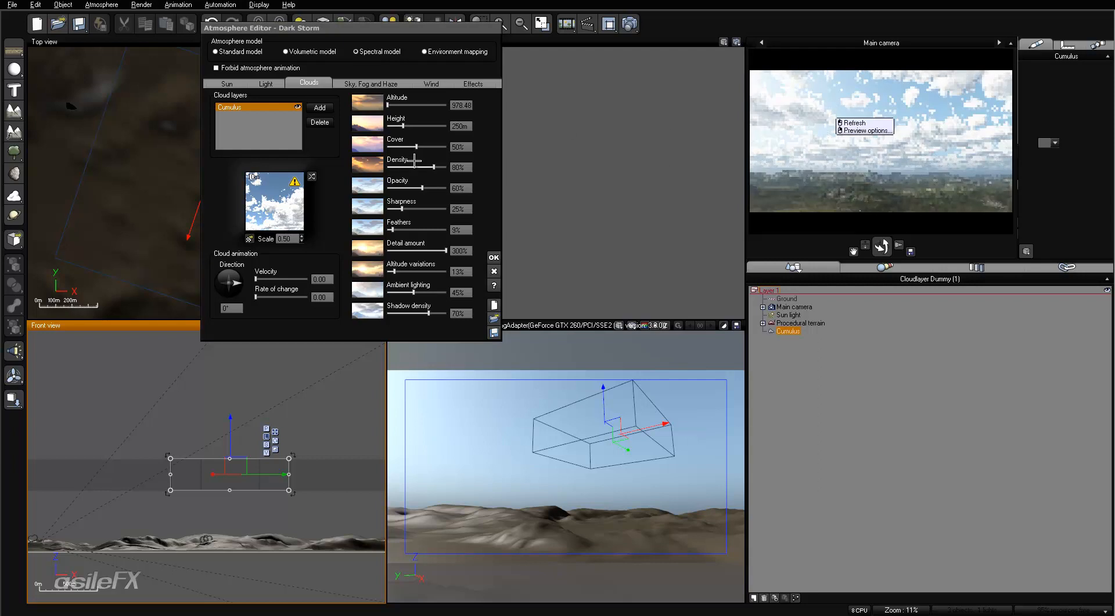
pyautogui.moveTo(434, 166); pyautogui.dragTo(425, 165)
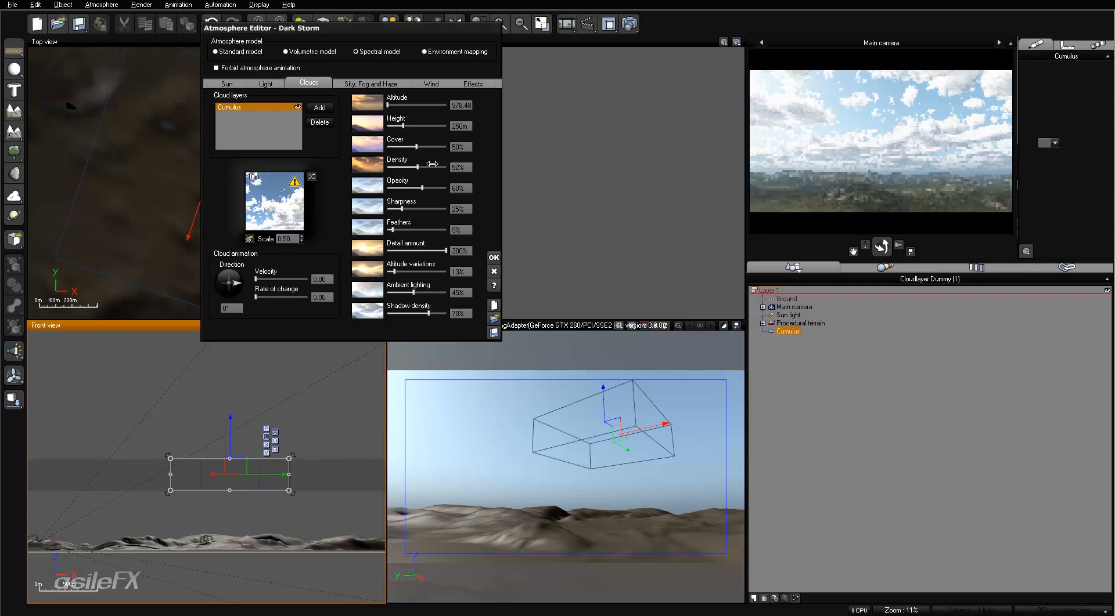
pyautogui.click(461, 167)
pyautogui.write('60')
pyautogui.press('Return')
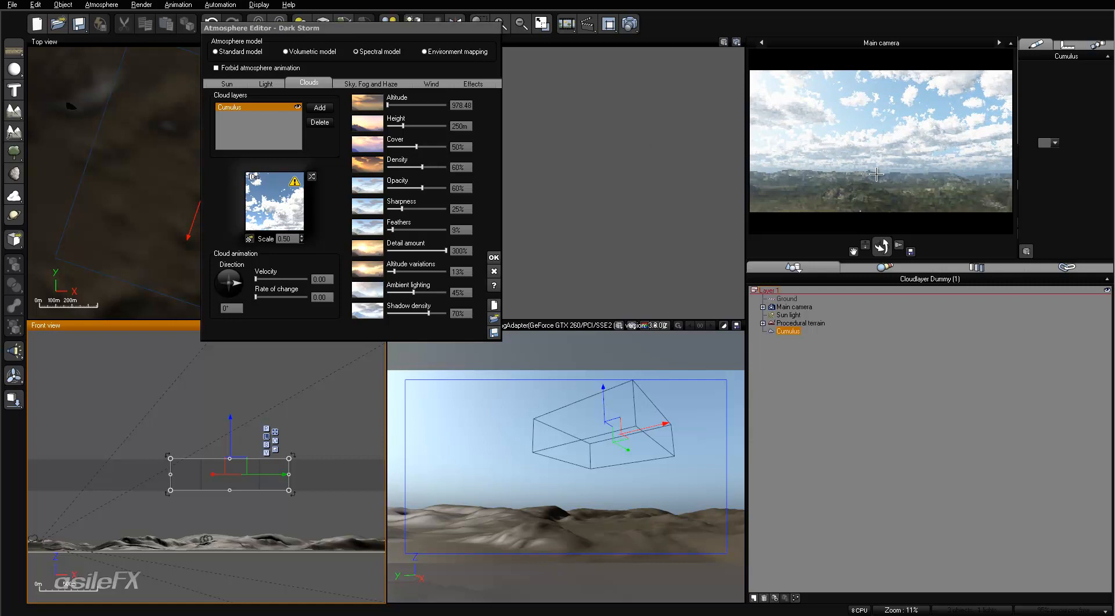
# Refresh the camera preview, render the scene to examine the clouds, and close the render display.
pyautogui.rightClick(880, 150)
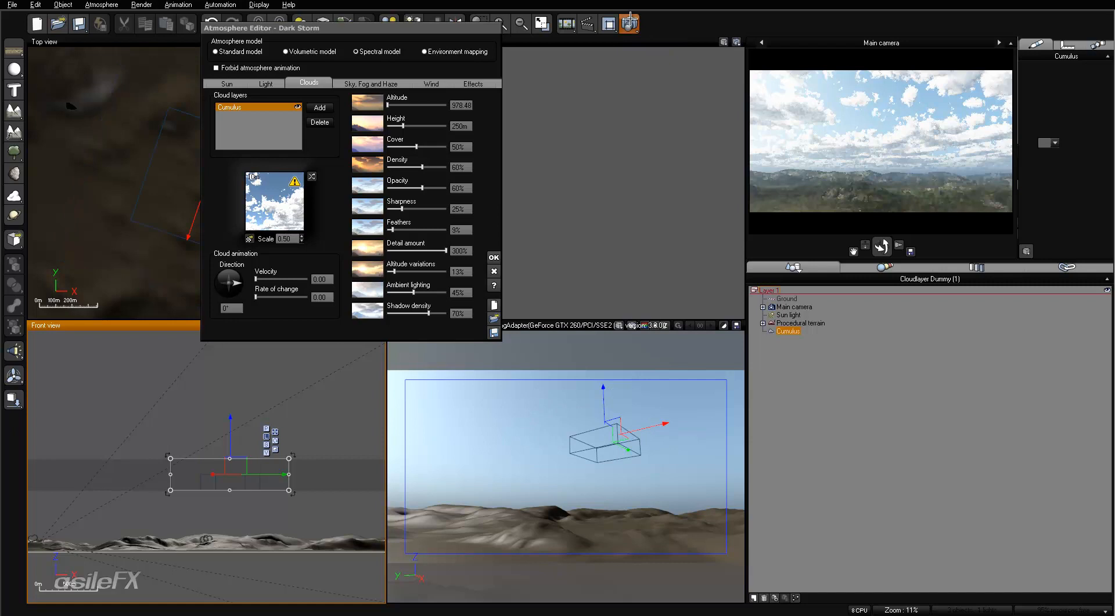
pyautogui.click(629, 18)
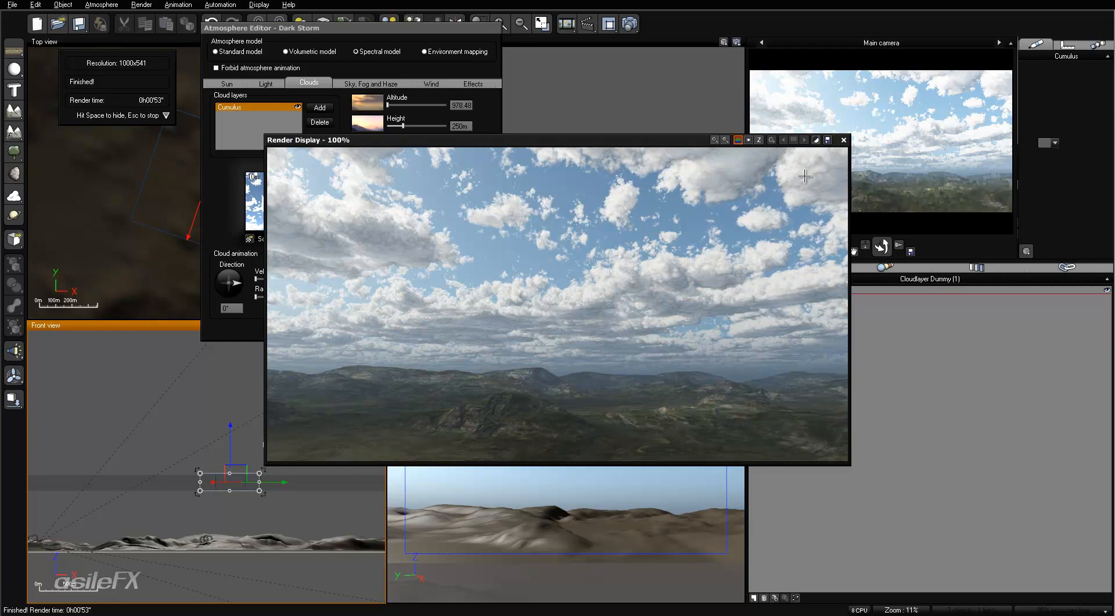
pyautogui.click(842, 139)
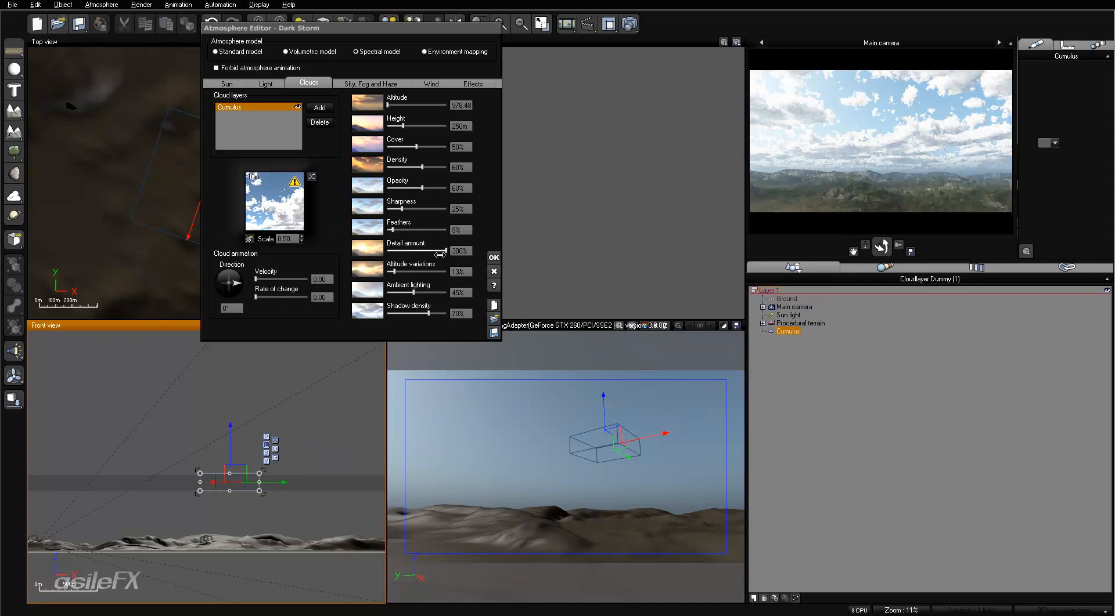
# Try much lower detail amounts down to 6% for the Cumulus layer, refresh the preview, and settle on 17%.
pyautogui.moveTo(440, 254); pyautogui.dragTo(419, 249)
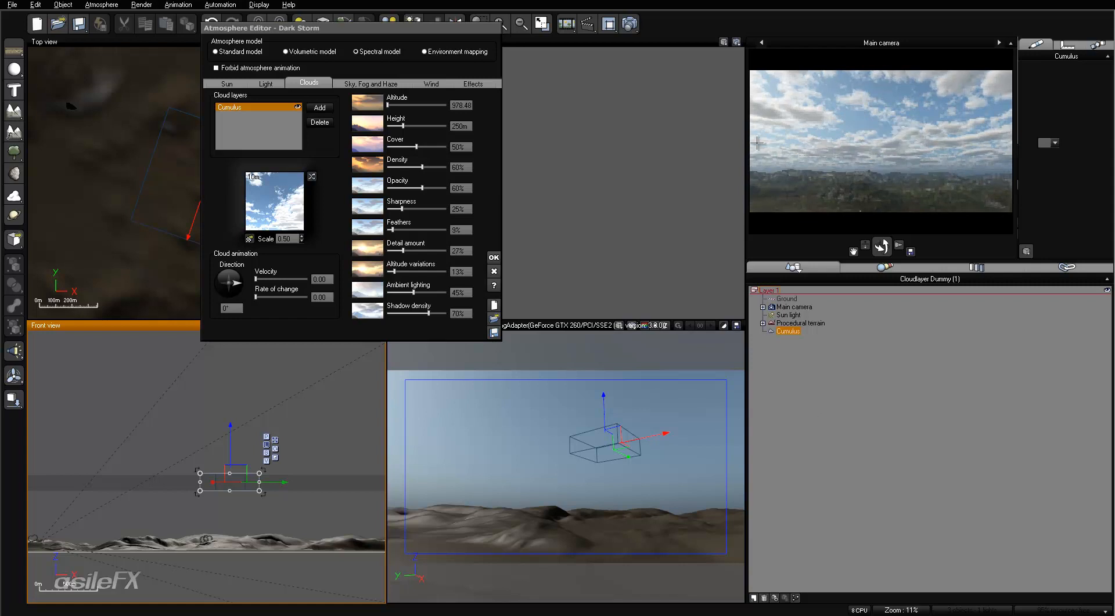
pyautogui.moveTo(403, 250); pyautogui.dragTo(399, 250)
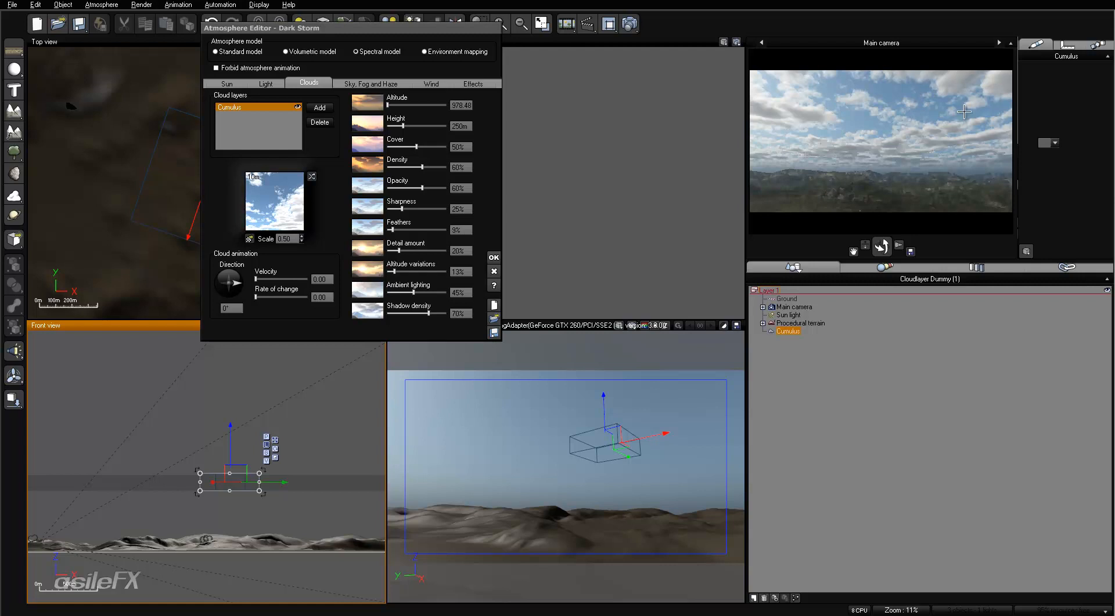
pyautogui.moveTo(413, 249); pyautogui.dragTo(390, 251)
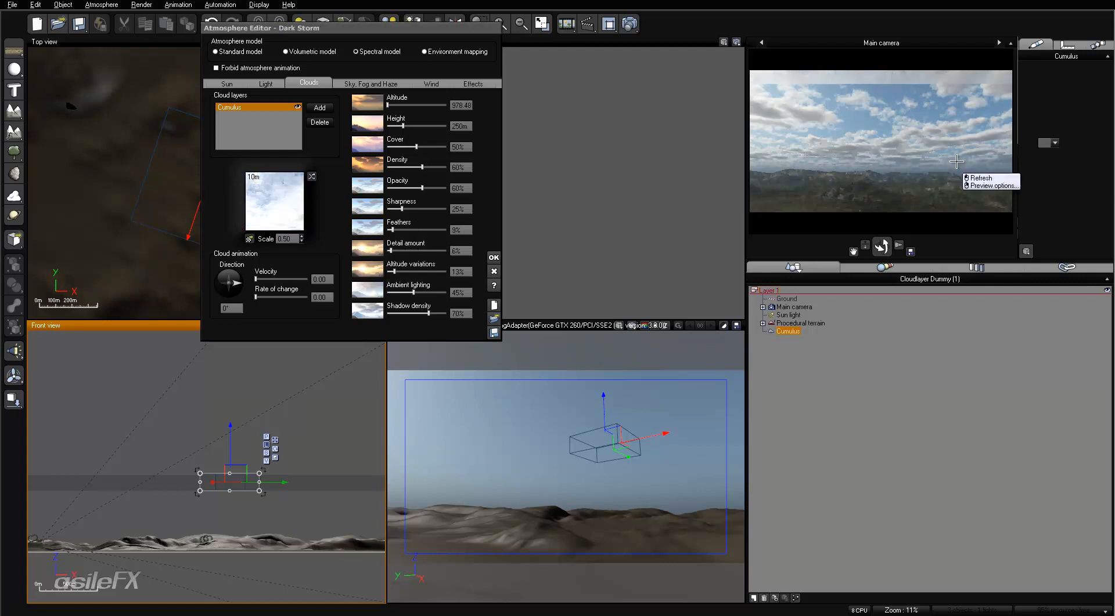
pyautogui.click(949, 208)
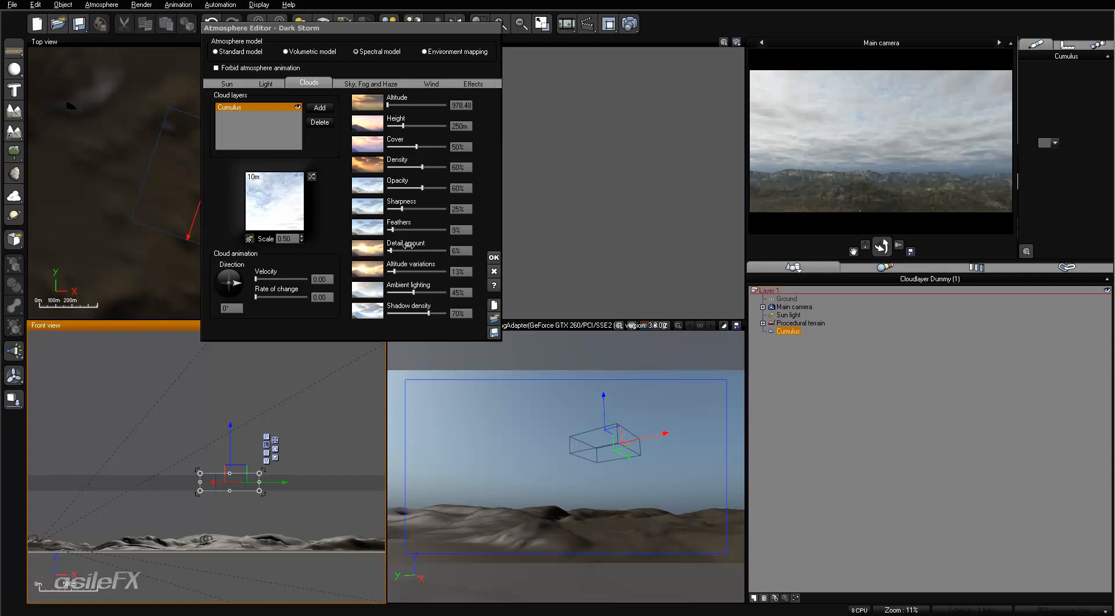
pyautogui.moveTo(409, 246); pyautogui.dragTo(414, 247)
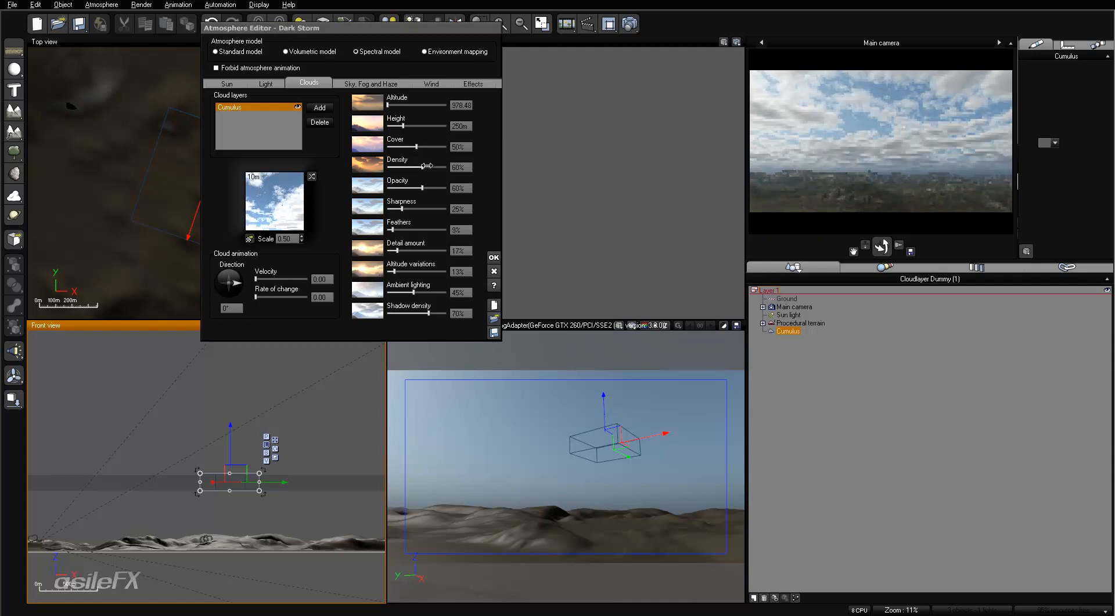
# Set the Cumulus layer's density to 30%, opacity to 77%, sharpness to 12% and ambient lighting to 20%.
pyautogui.moveTo(426, 166); pyautogui.dragTo(406, 167)
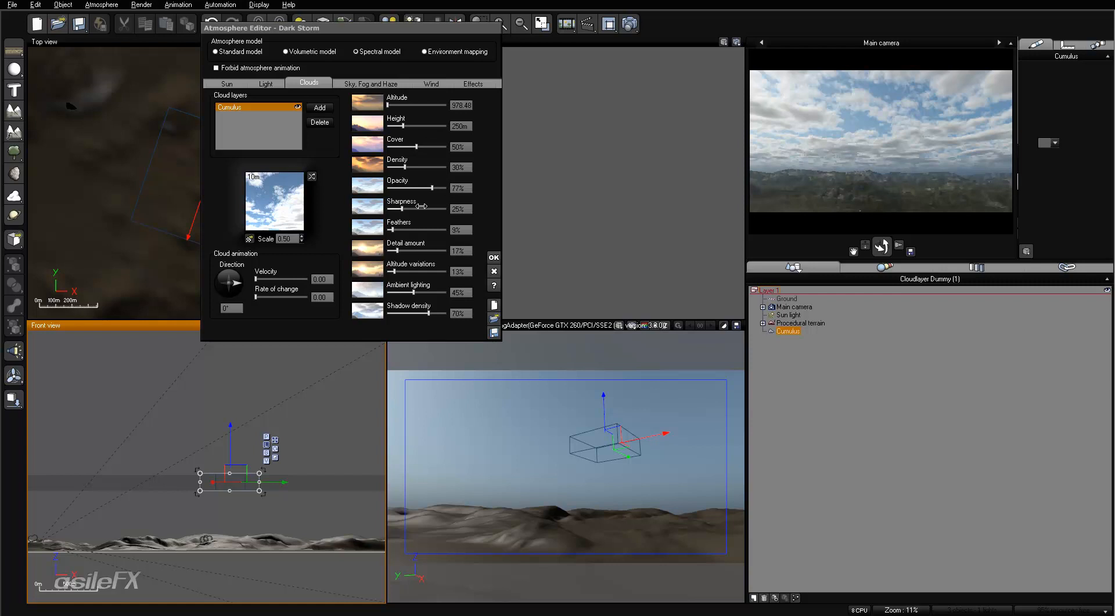
pyautogui.moveTo(412, 205); pyautogui.dragTo(403, 205)
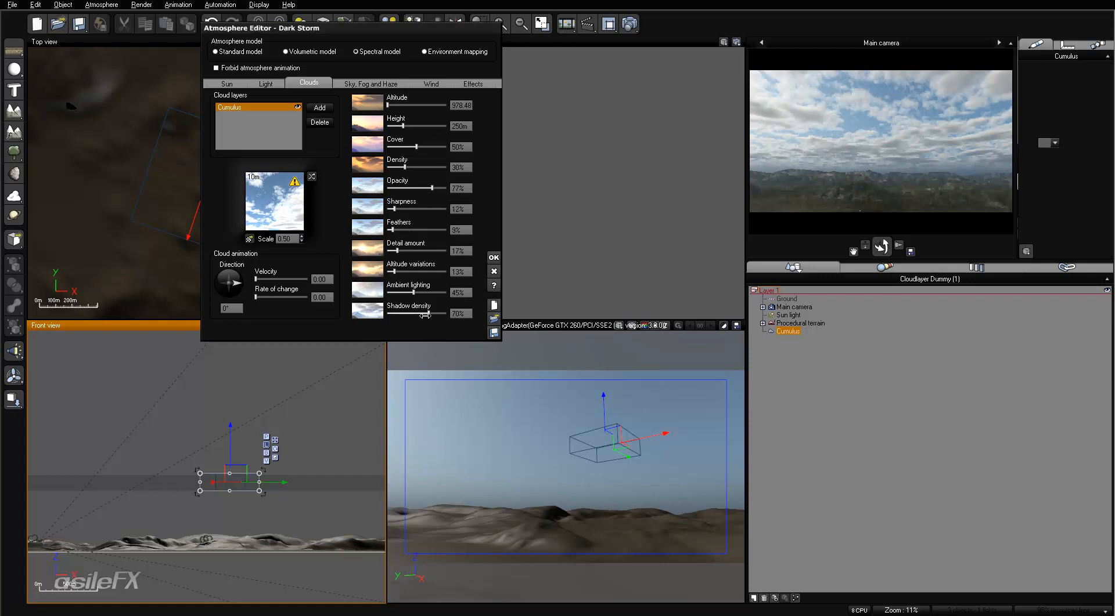
pyautogui.moveTo(425, 293); pyautogui.dragTo(411, 292)
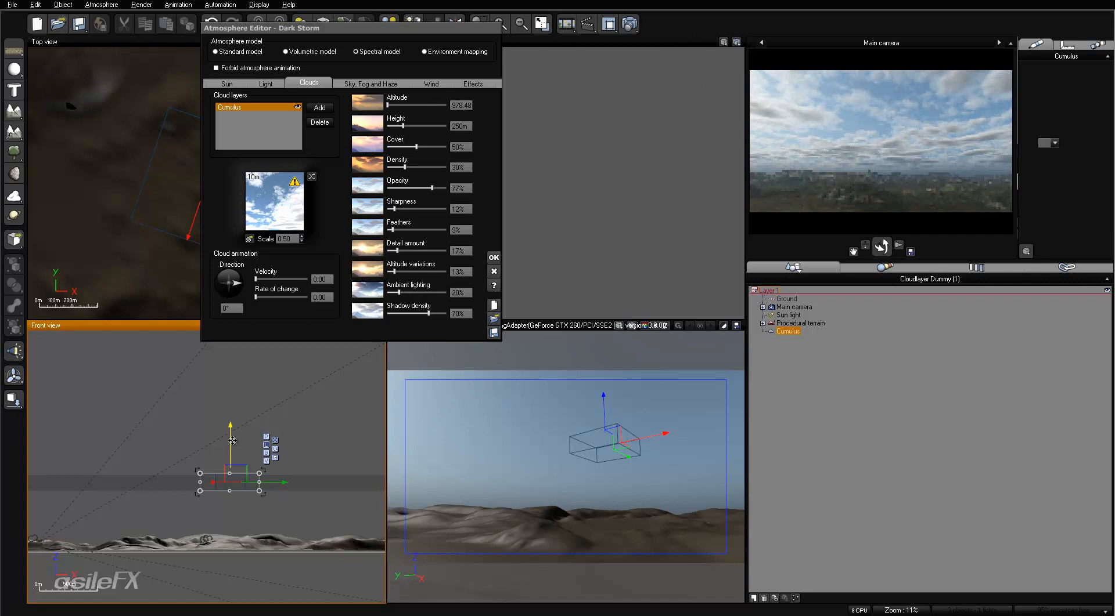
# Lower the cloud layer toward the terrain, raise it back slightly, set its scale to 0.20 and refresh the preview.
pyautogui.moveTo(230, 441); pyautogui.dragTo(232, 477)
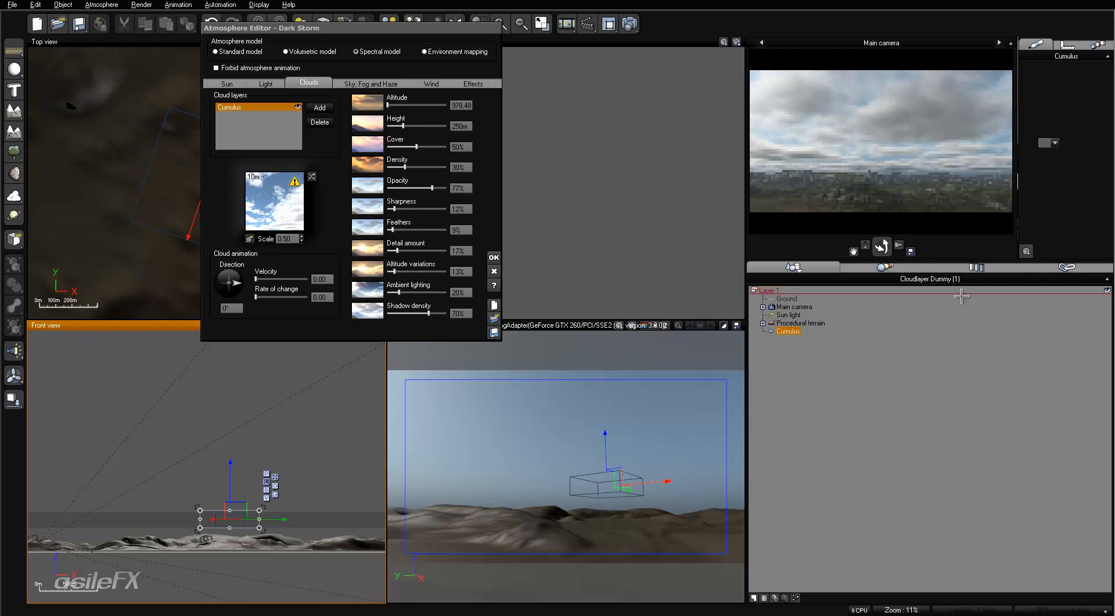
pyautogui.click(607, 455)
pyautogui.moveTo(607, 455); pyautogui.dragTo(606, 439)
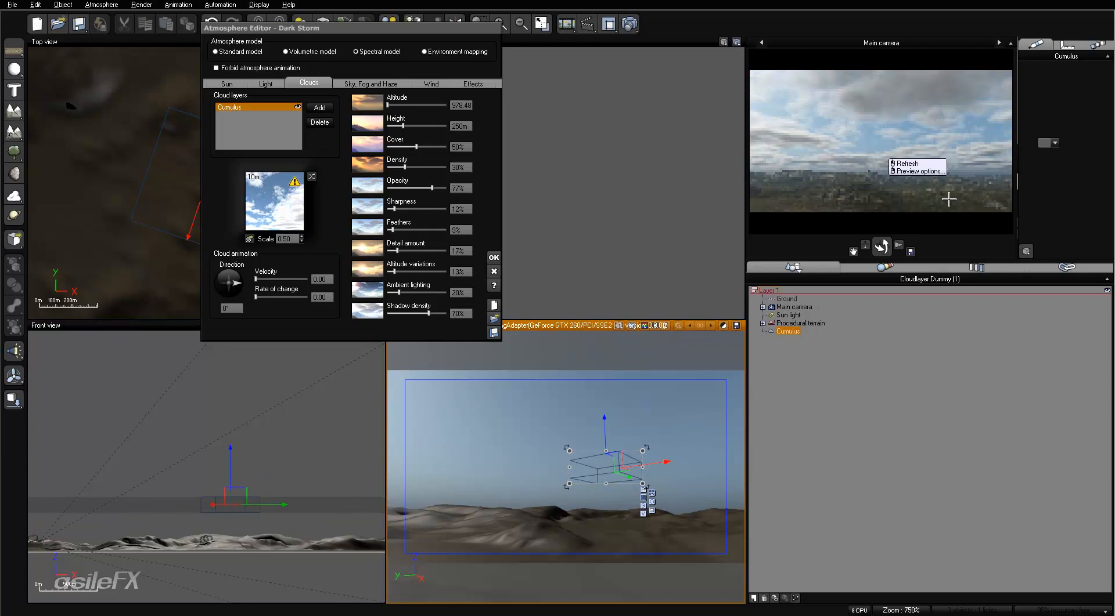
pyautogui.click(300, 239)
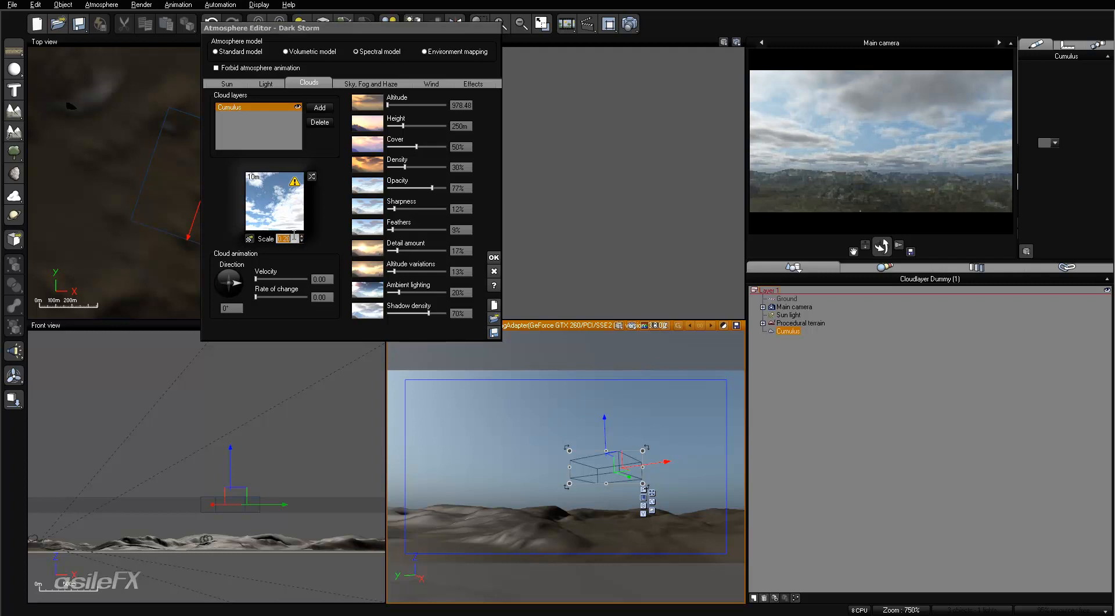
pyautogui.click(919, 140)
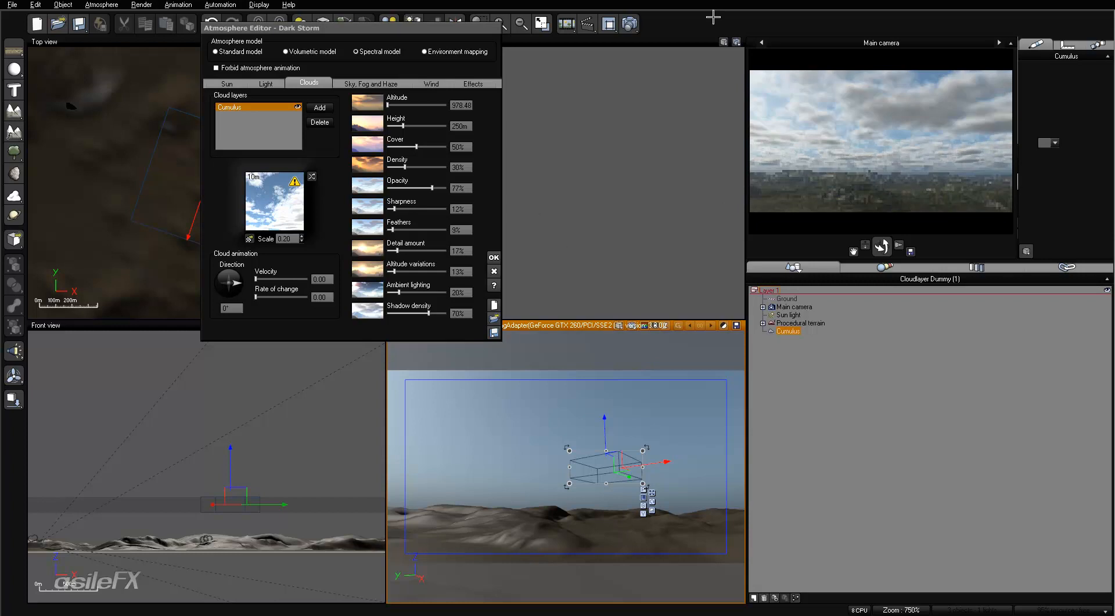
# Render the scene, move the render display aside to examine the lowered clouds, and close it.
pyautogui.click(631, 23)
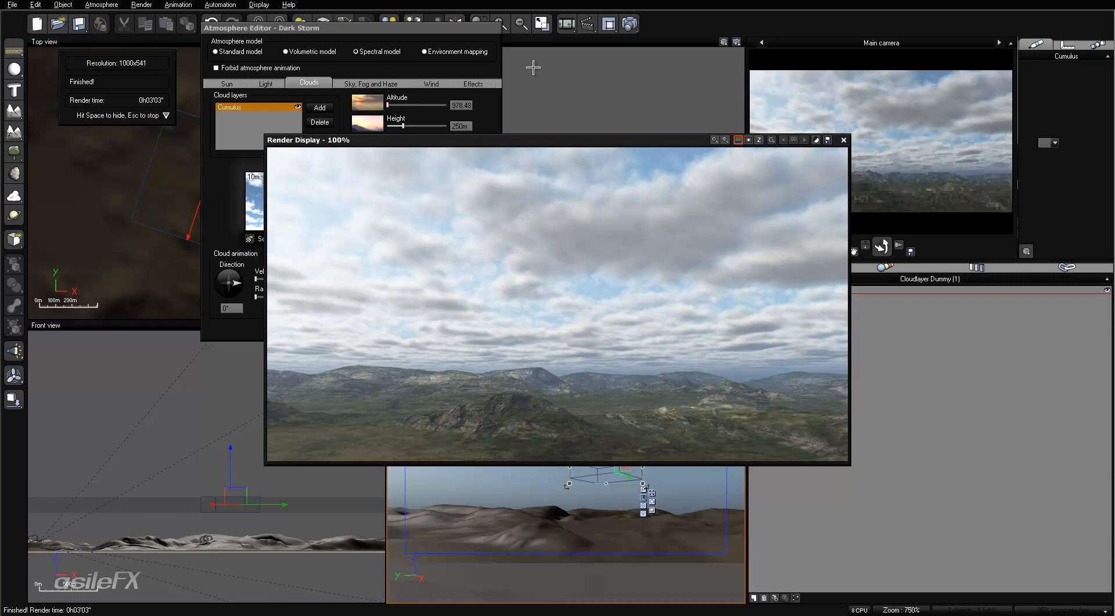
pyautogui.moveTo(699, 140); pyautogui.dragTo(841, 186)
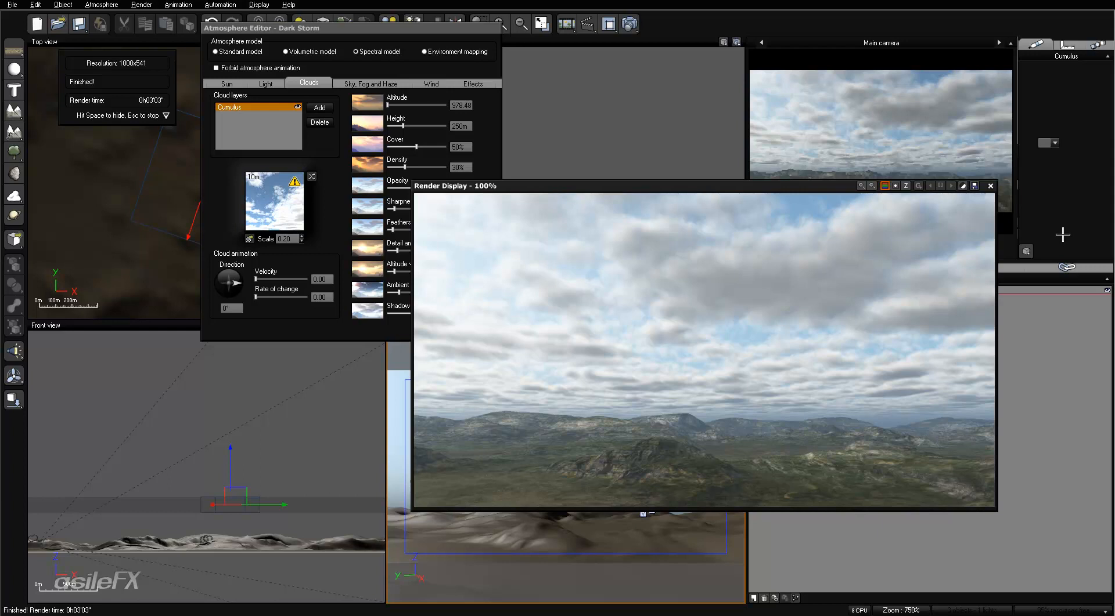
pyautogui.click(988, 186)
# Set the Cumulus layer's density to 100%, and set the cloud layer detail scaling in its material to 22%.
pyautogui.moveTo(404, 167); pyautogui.dragTo(454, 160)
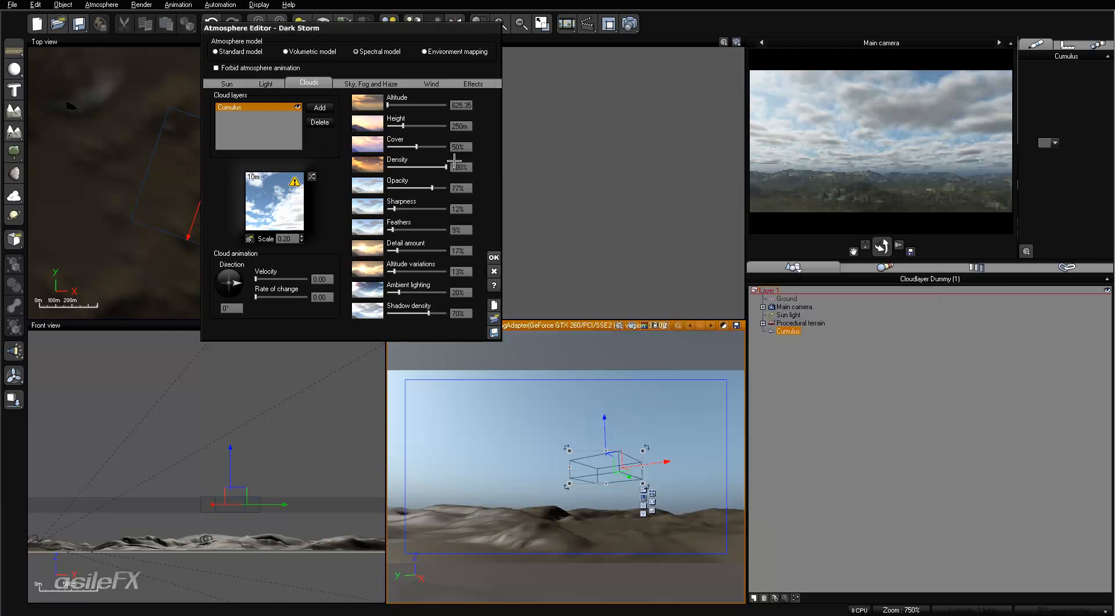
pyautogui.rightClick(912, 133)
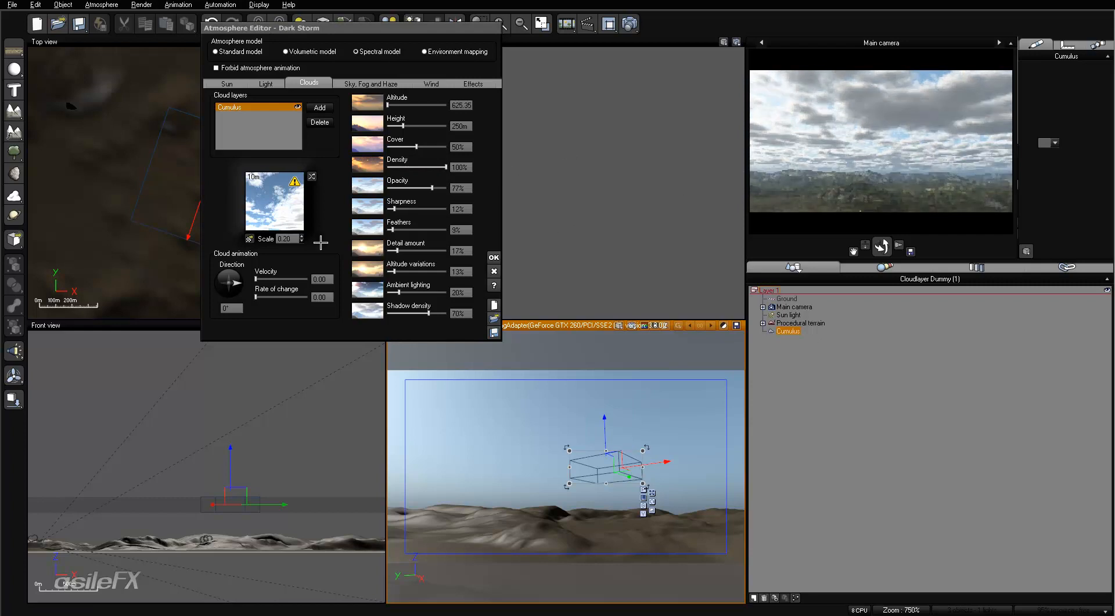
pyautogui.rightClick(281, 198)
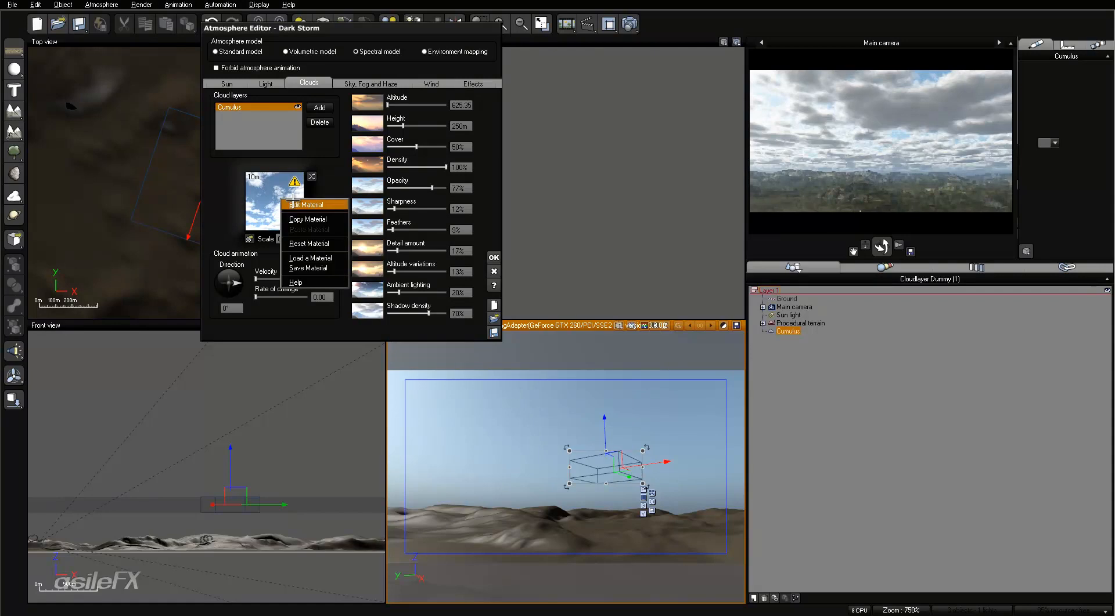
pyautogui.click(293, 203)
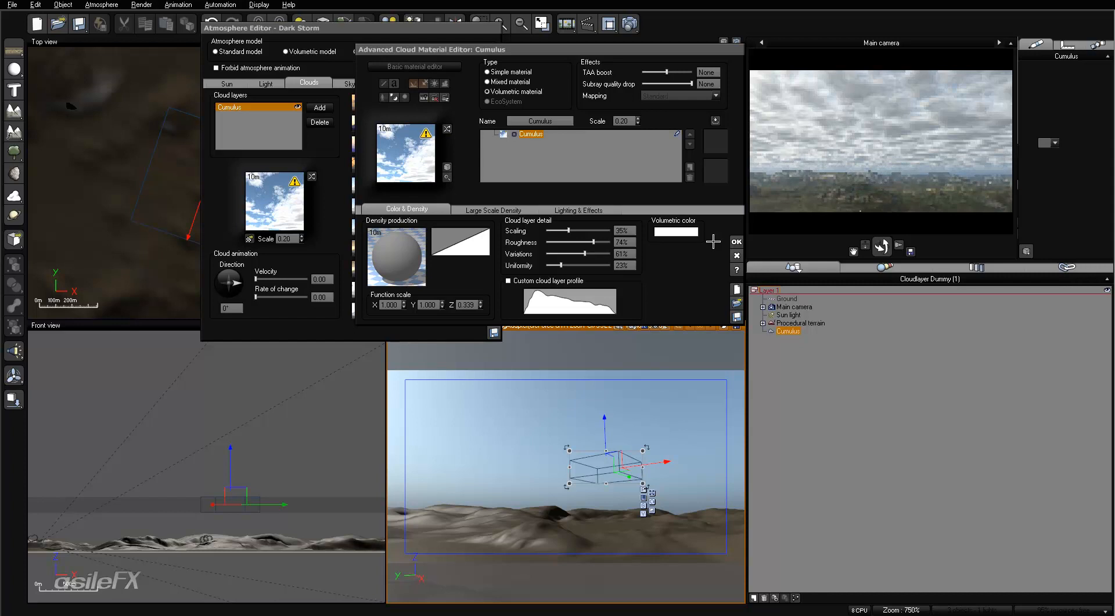
pyautogui.moveTo(594, 233); pyautogui.dragTo(587, 230)
pyautogui.click(736, 243)
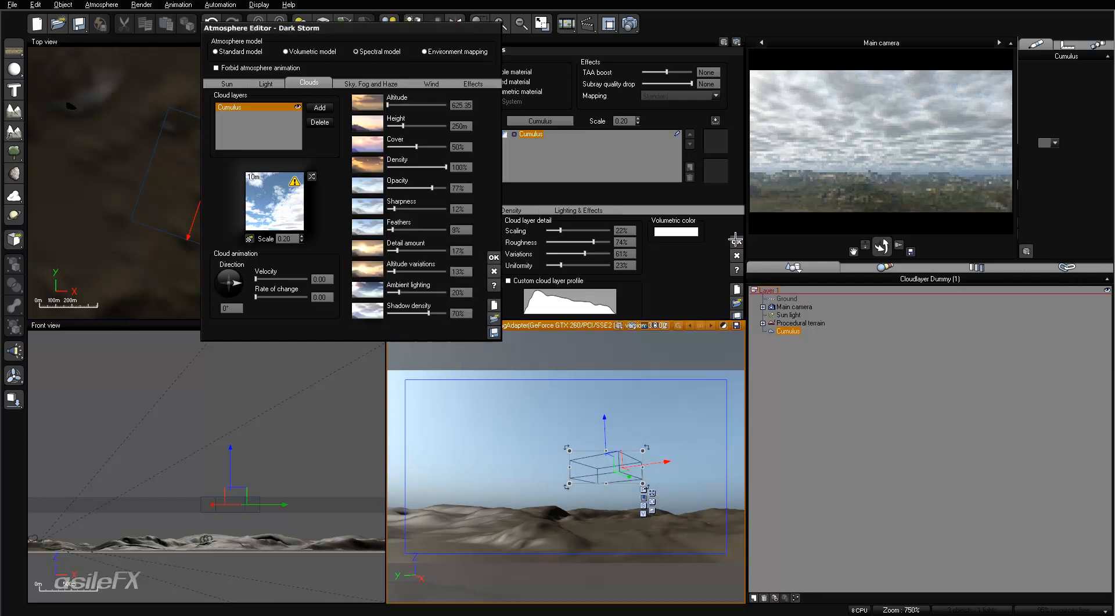
# Set the Cumulus layer's scale to 1.80 and its cover to 33%, refreshing the camera preview.
pyautogui.doubleClick(285, 239)
pyautogui.click(937, 138)
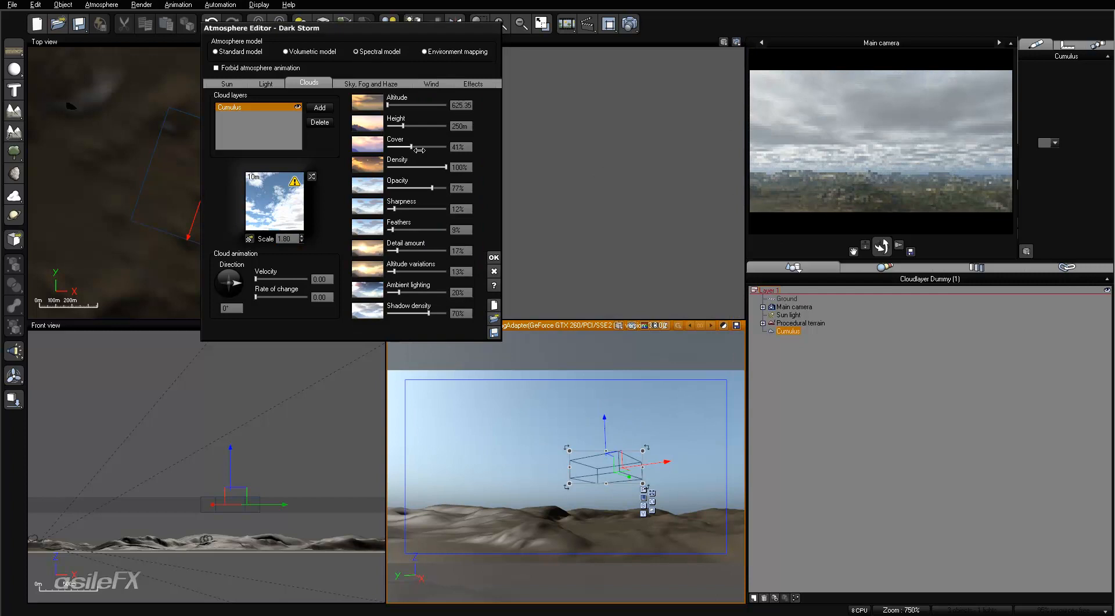
pyautogui.moveTo(416, 146); pyautogui.dragTo(406, 146)
pyautogui.click(857, 155)
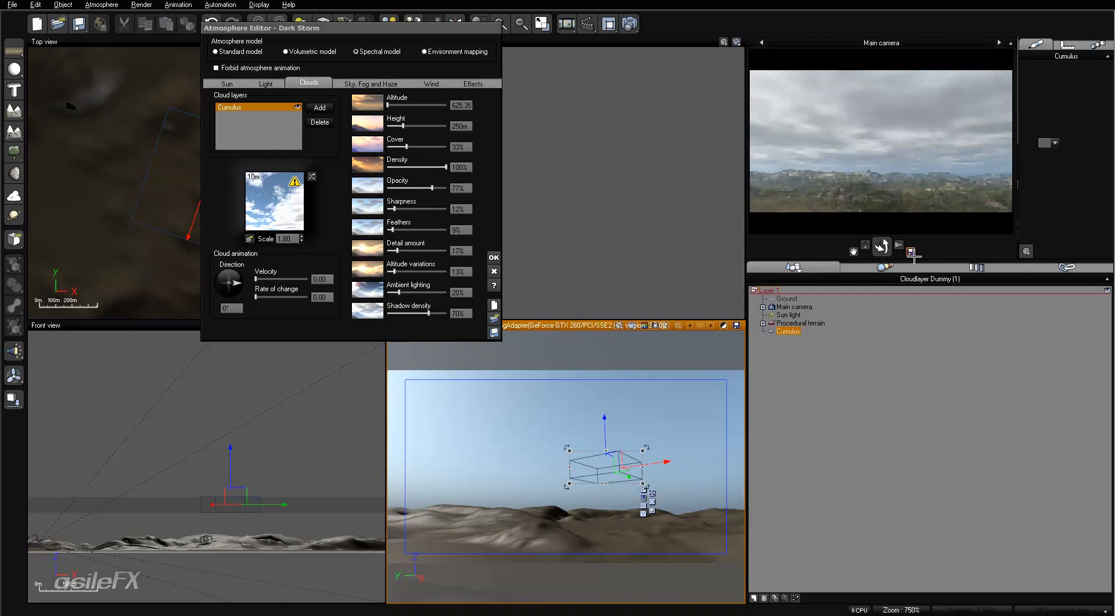
# Try a cloud layer height of 963.56 m, refresh the preview, and reduce the height to 266.37 m.
pyautogui.click(898, 245)
pyautogui.moveTo(402, 126); pyautogui.dragTo(411, 126)
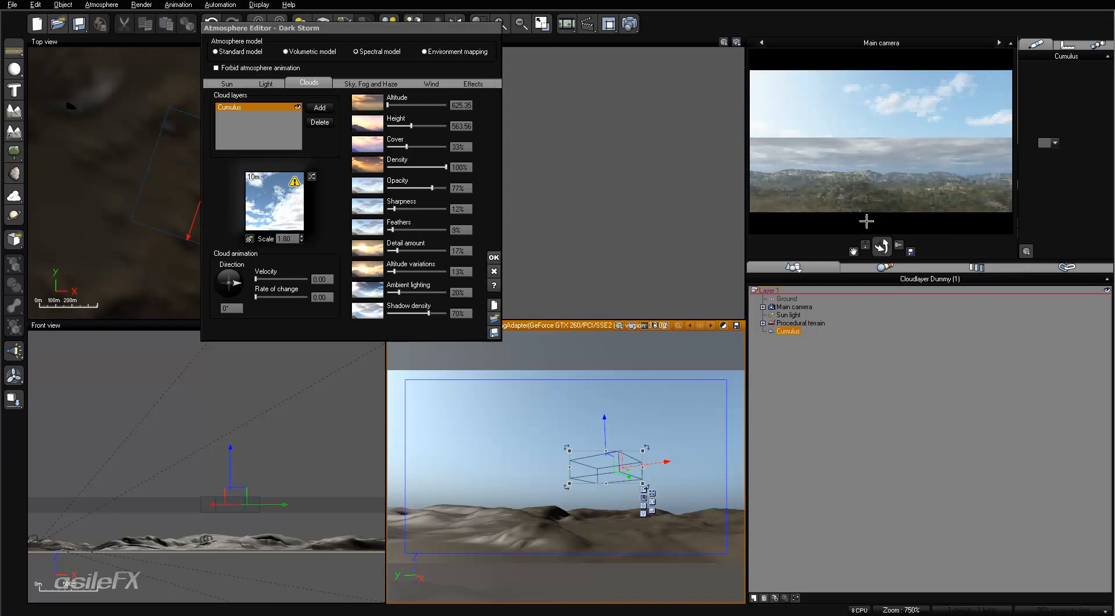
pyautogui.click(898, 245)
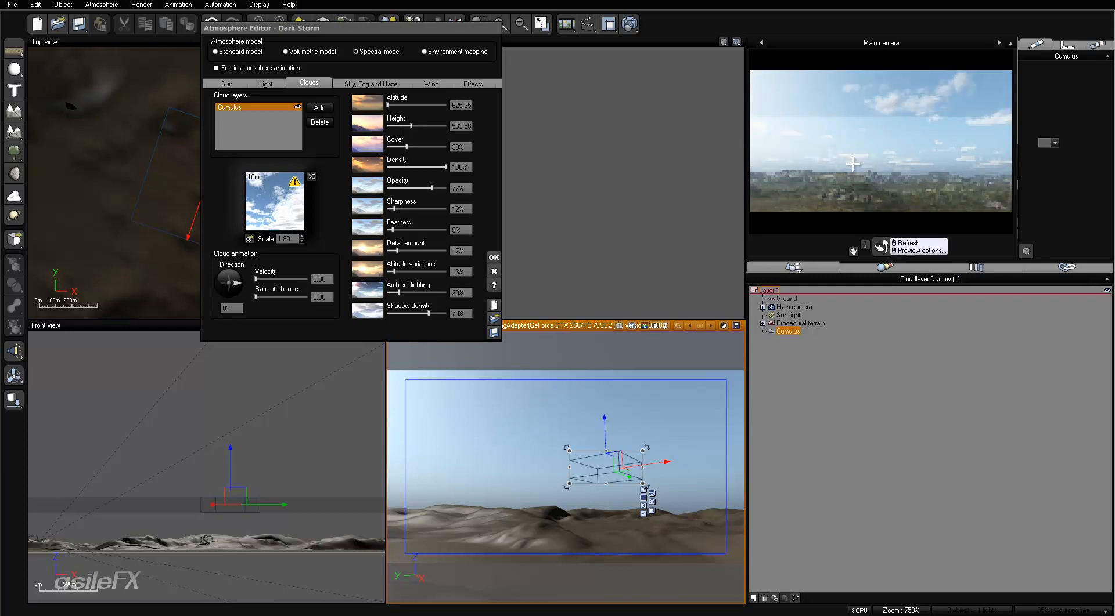
pyautogui.moveTo(433, 126); pyautogui.dragTo(423, 126)
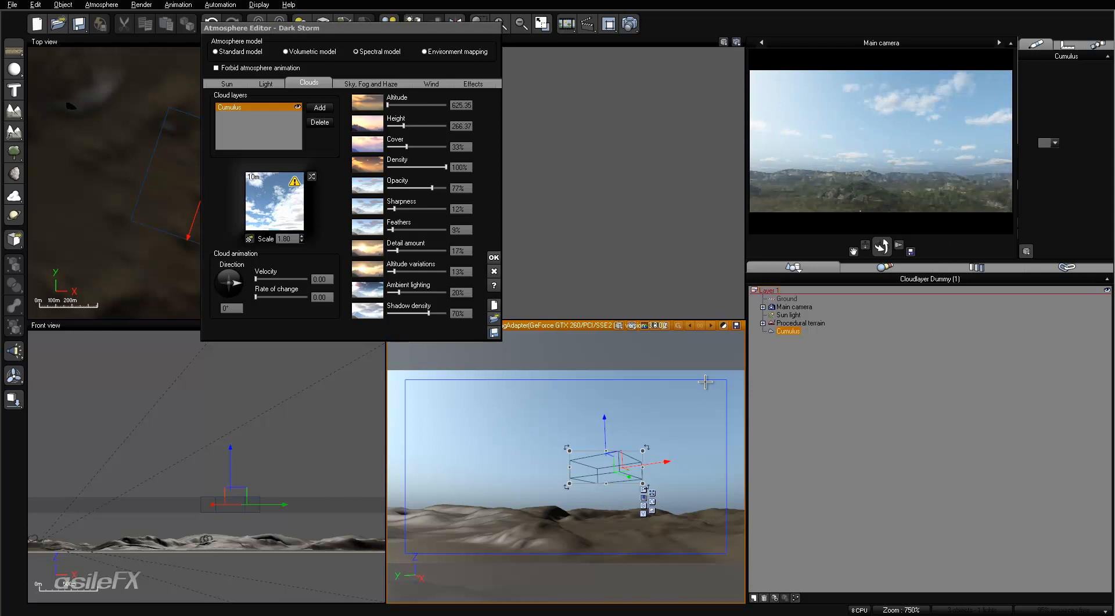
pyautogui.click(307, 471)
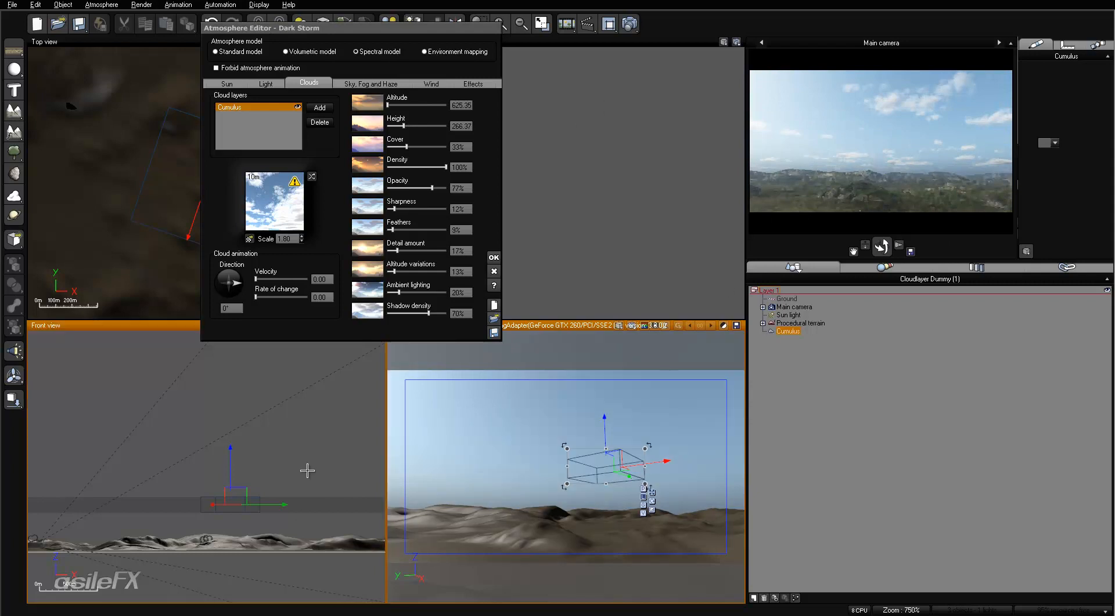
# Refresh the camera preview, and try Cumulus layer heights of 1.2 km and 10 km.
pyautogui.click(799, 155)
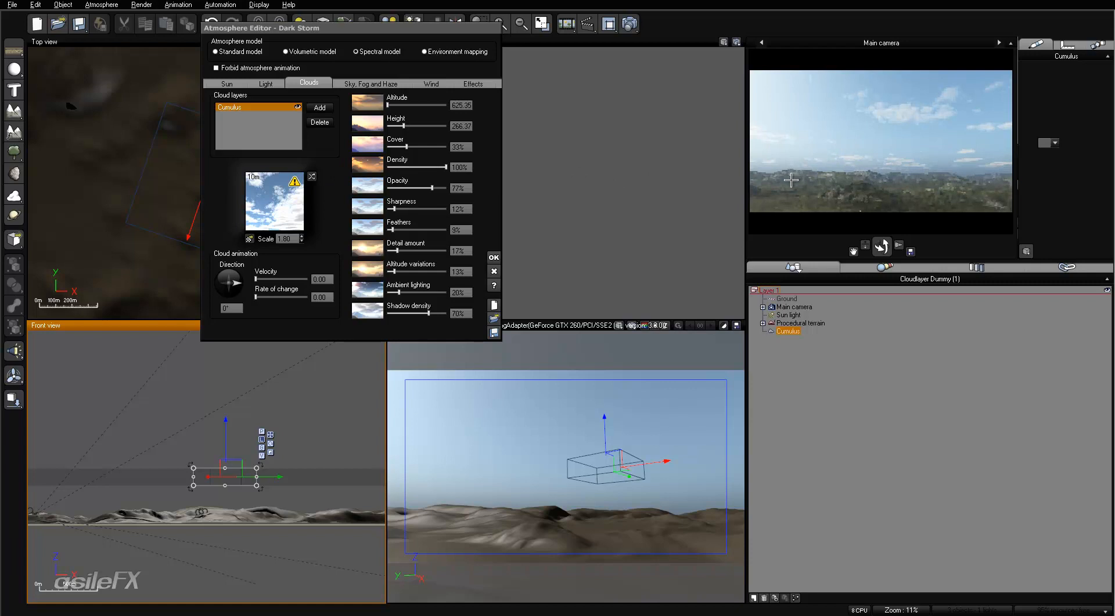
pyautogui.moveTo(404, 125); pyautogui.dragTo(419, 125)
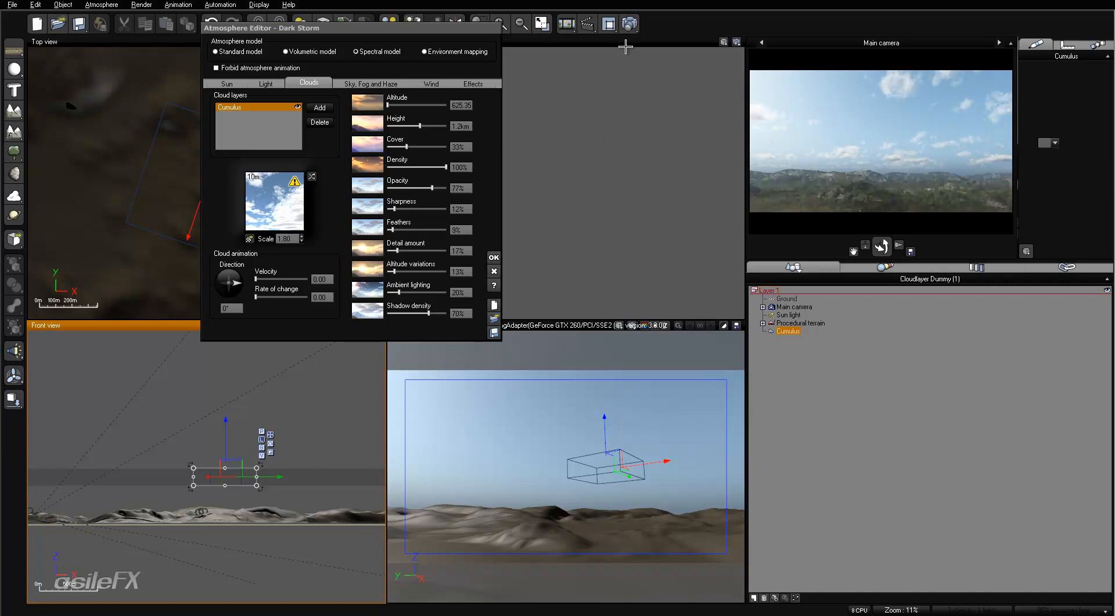
pyautogui.moveTo(435, 125); pyautogui.dragTo(446, 126)
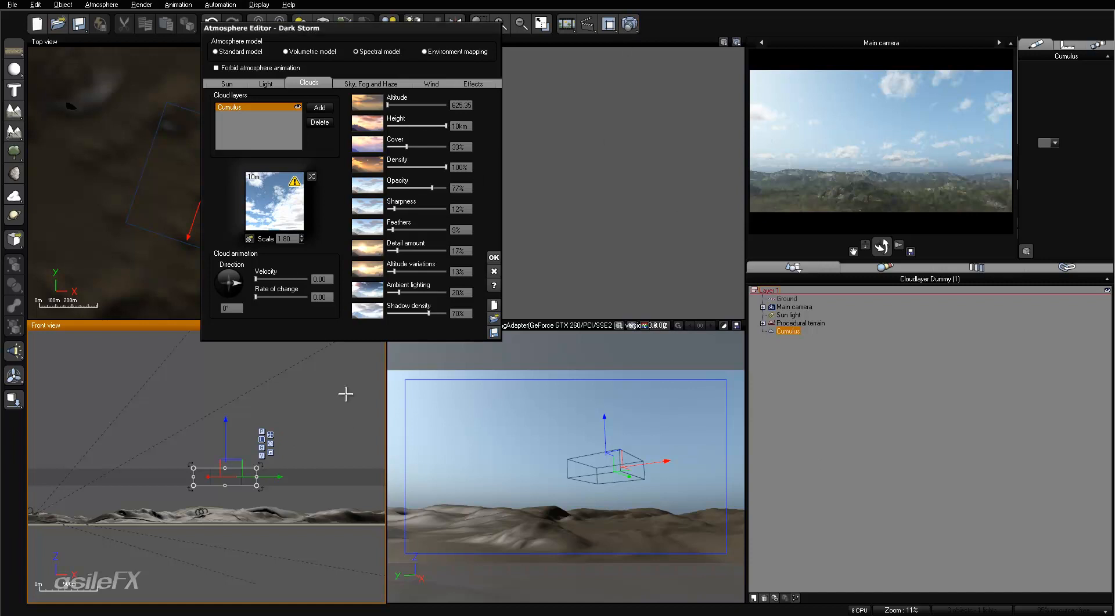
pyautogui.moveTo(877, 164)
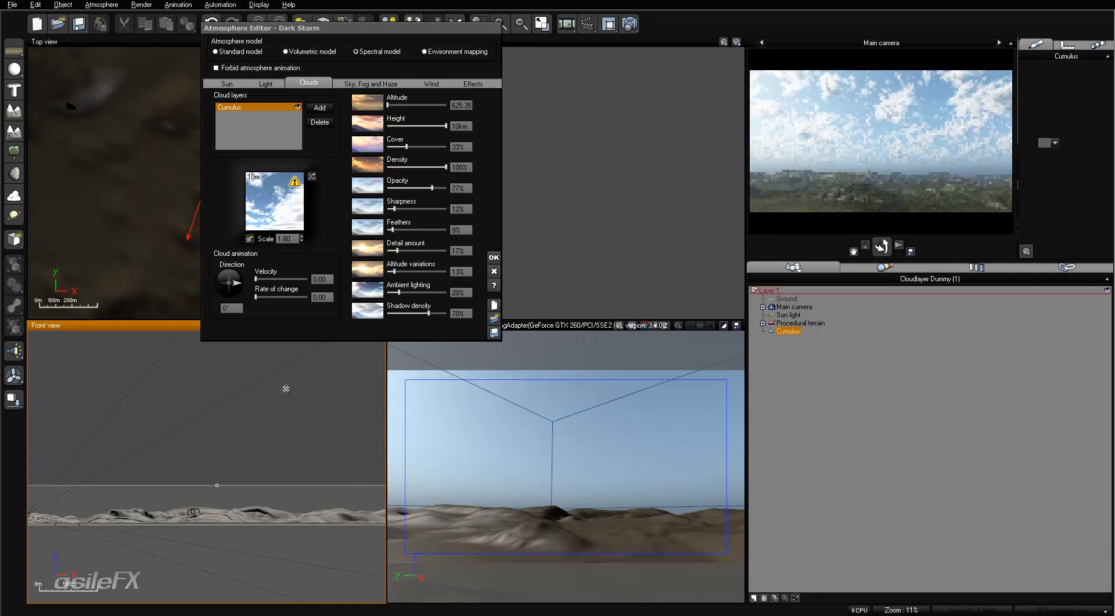
pyautogui.scroll(-3, 287, 472)
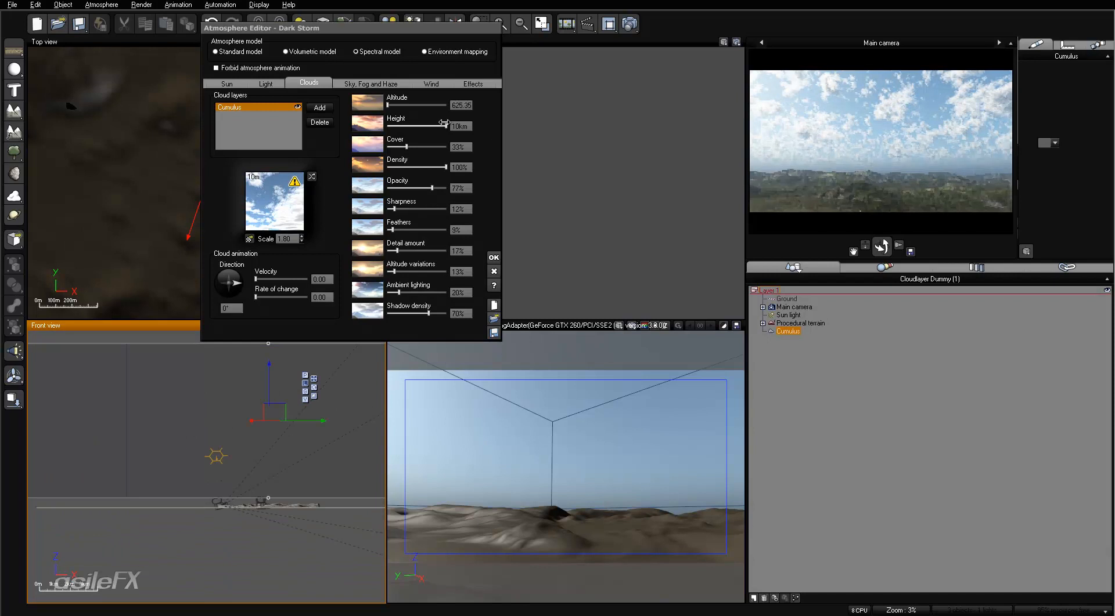
# Set the Cumulus layer's height to 470.25 m and refresh the camera preview.
pyautogui.moveTo(446, 122); pyautogui.dragTo(406, 124)
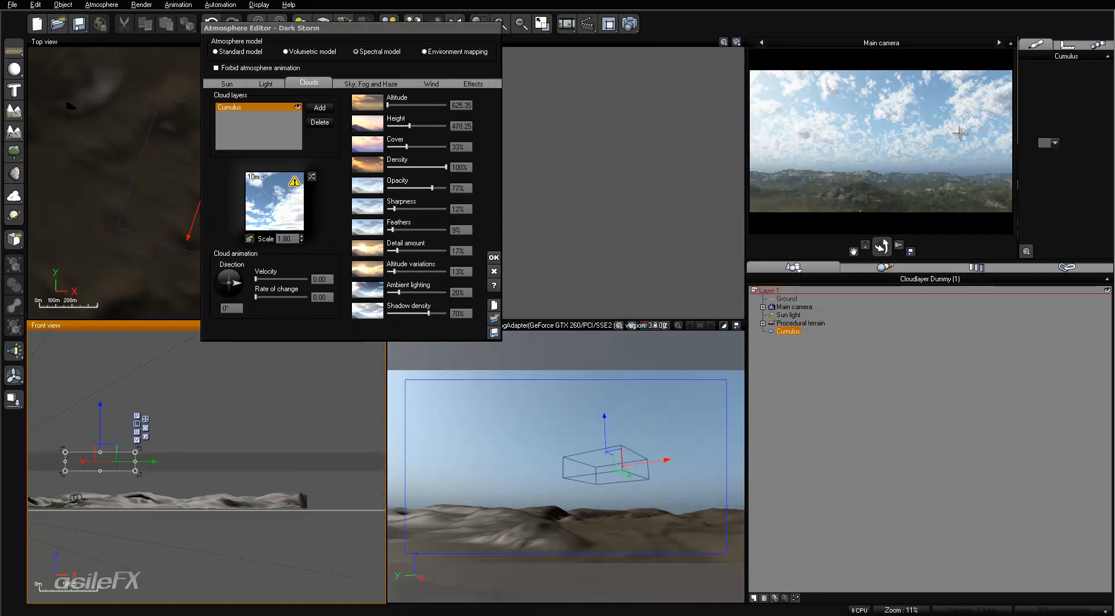
pyautogui.rightClick(927, 164)
pyautogui.click(891, 146)
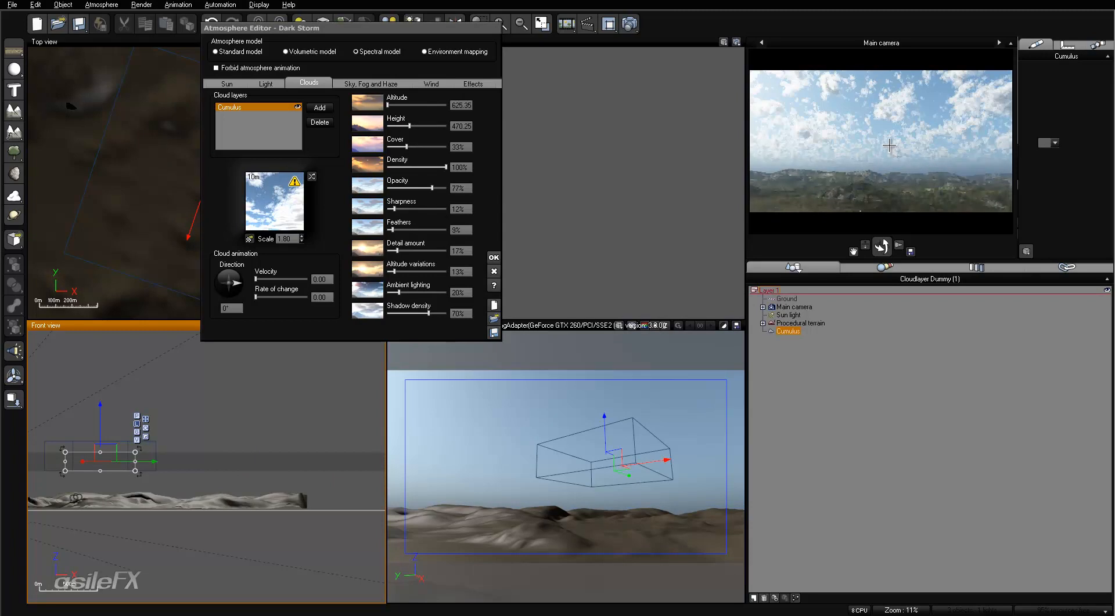
pyautogui.rightClick(893, 156)
pyautogui.click(898, 246)
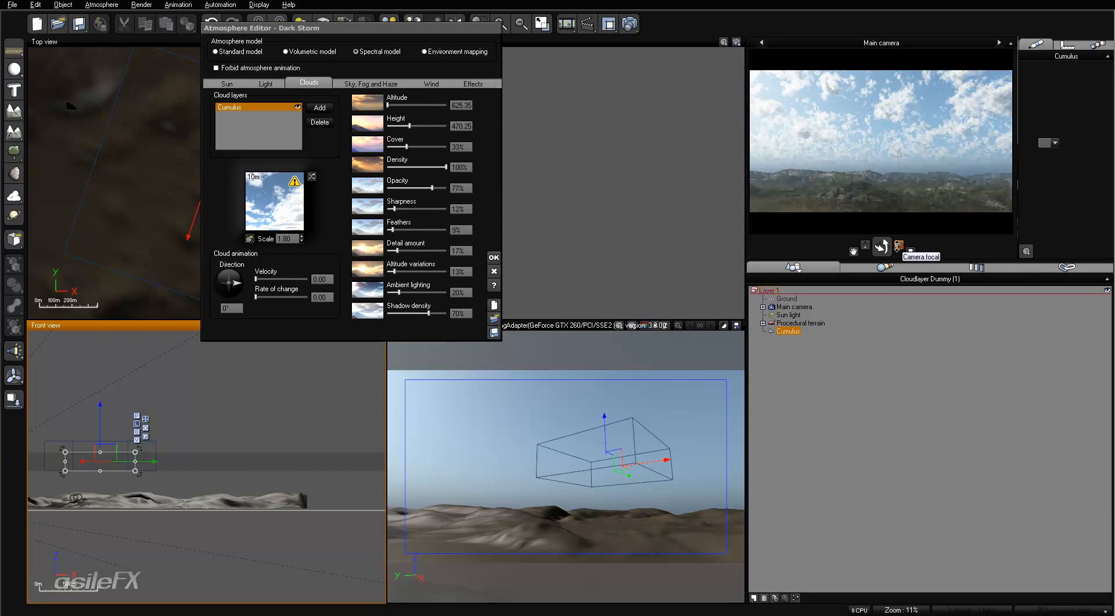
pyautogui.rightClick(919, 164)
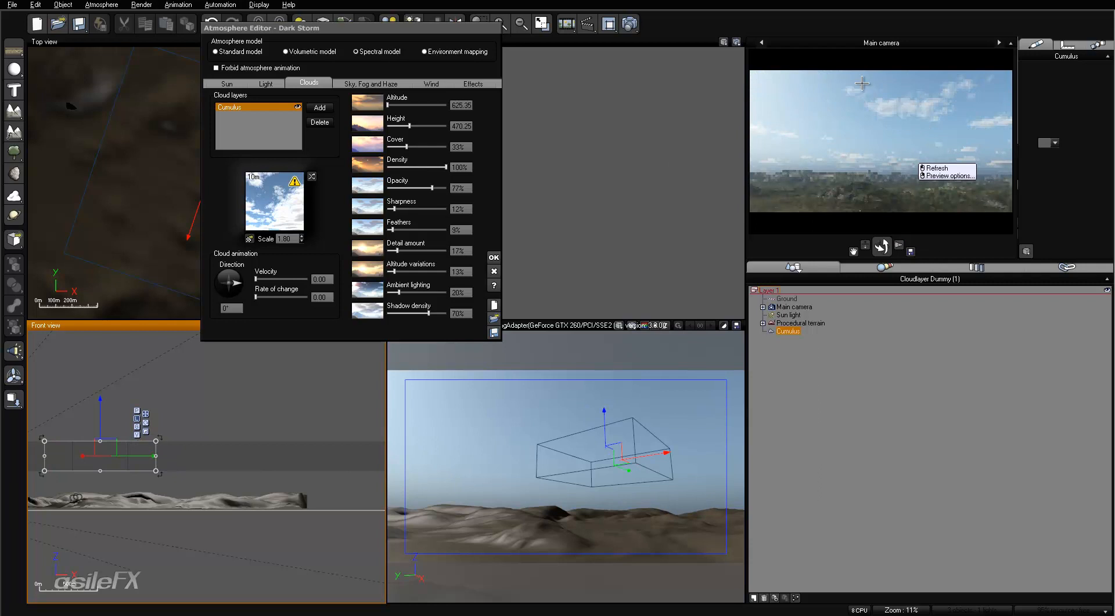
pyautogui.click(883, 194)
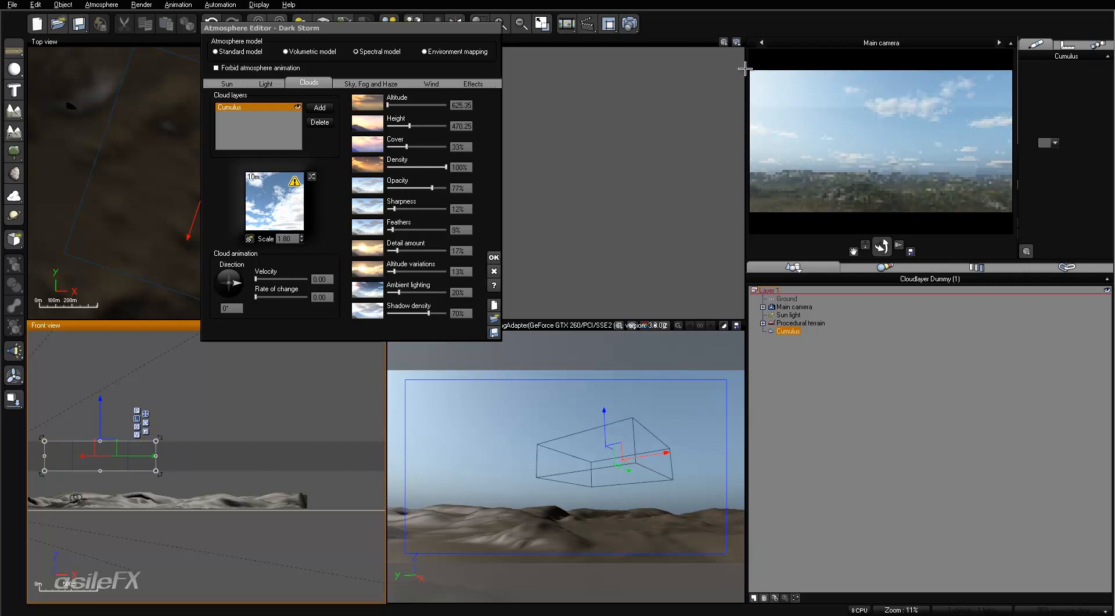
# Render the scene to check the clouds, close the render display, and accept the atmosphere settings.
pyautogui.click(629, 24)
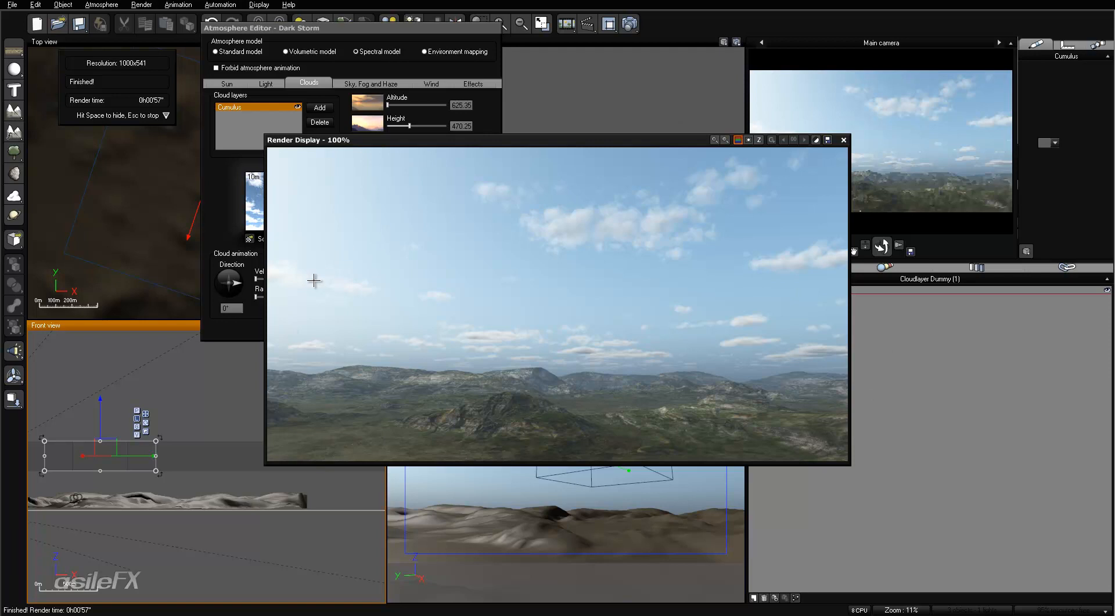
pyautogui.click(843, 140)
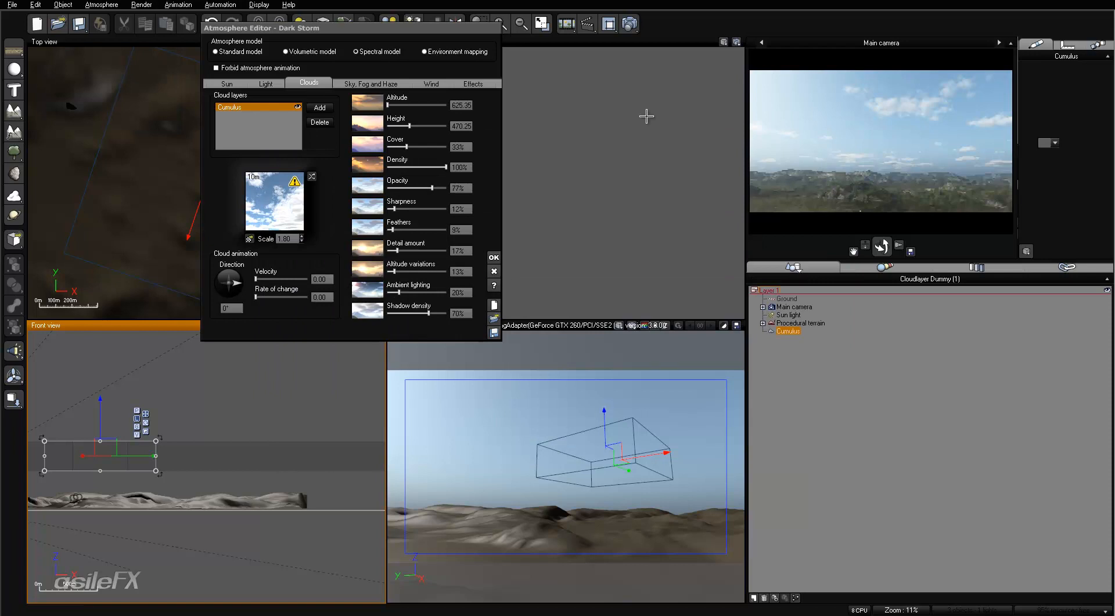
pyautogui.click(496, 259)
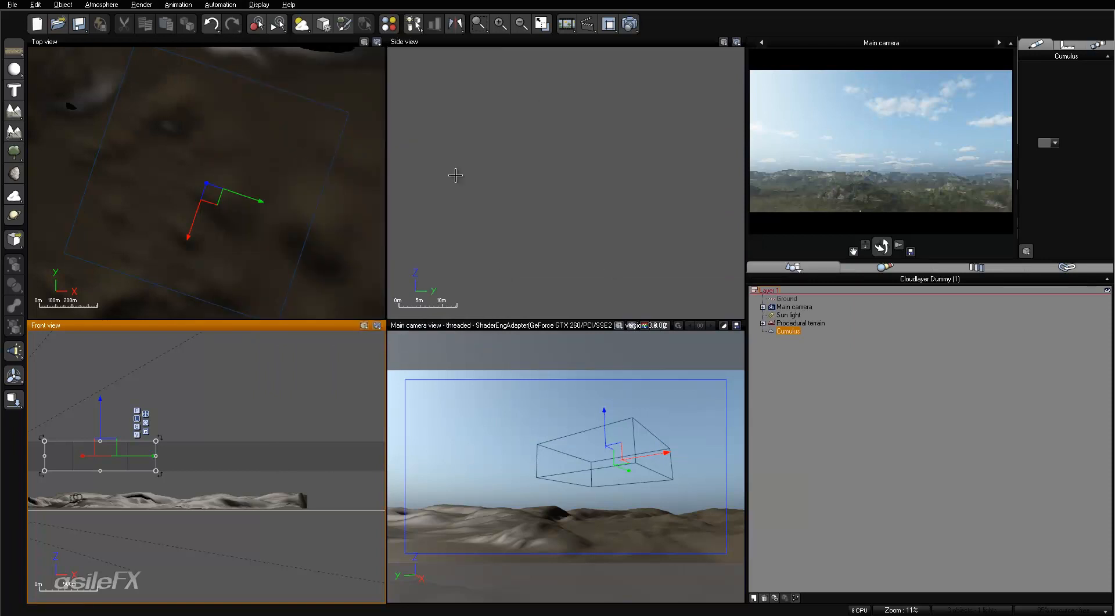
# Maximize the main camera view, increase the camera's focal length, and reframe the shot closer on the hills.
pyautogui.rightClick(861, 198)
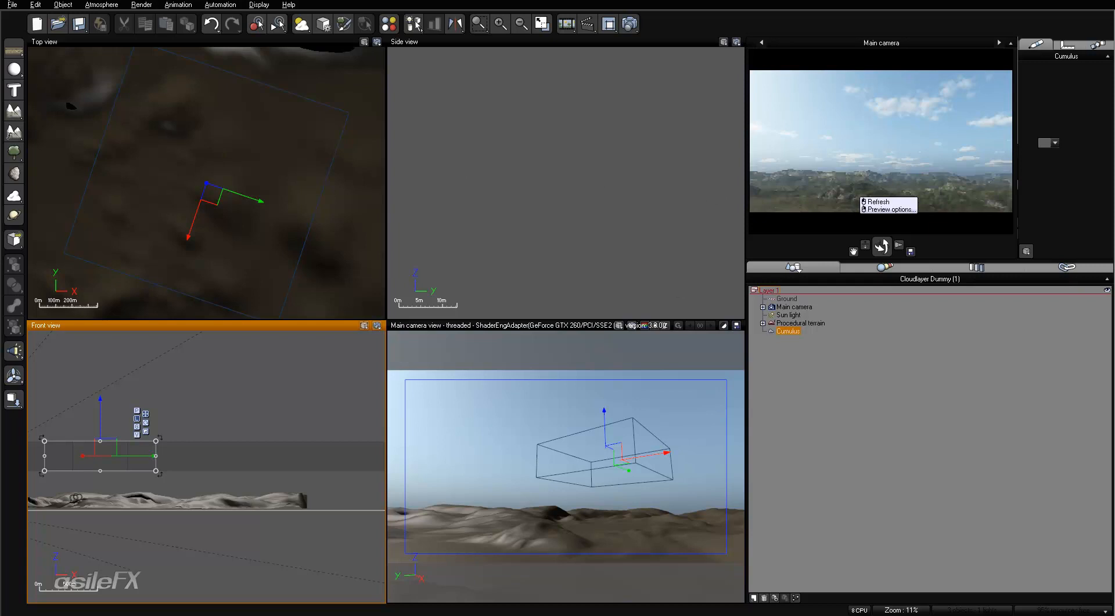
pyautogui.click(885, 209)
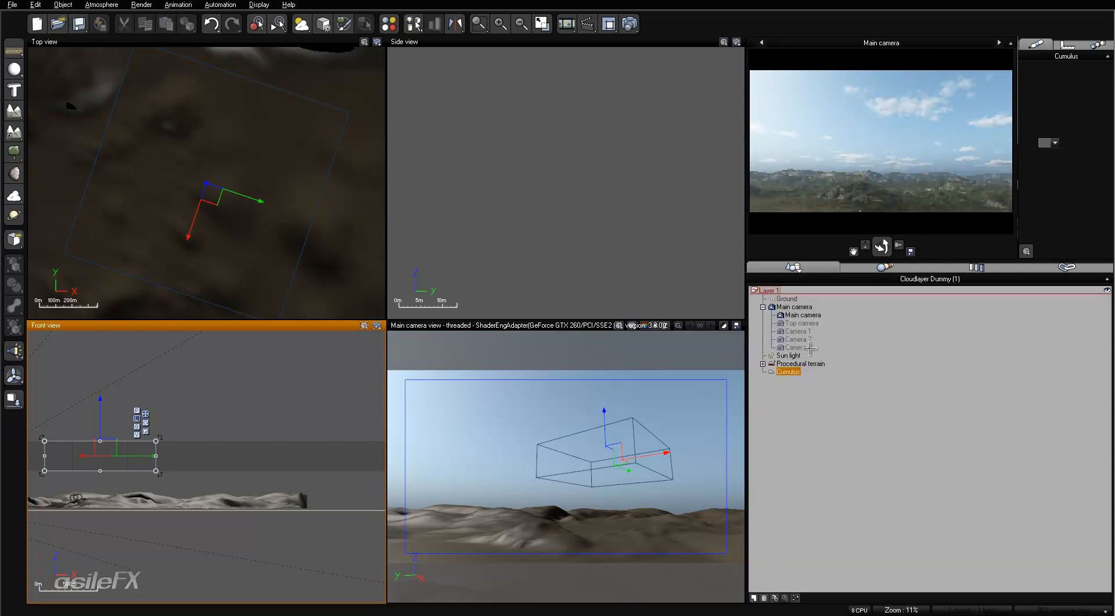
pyautogui.click(762, 307)
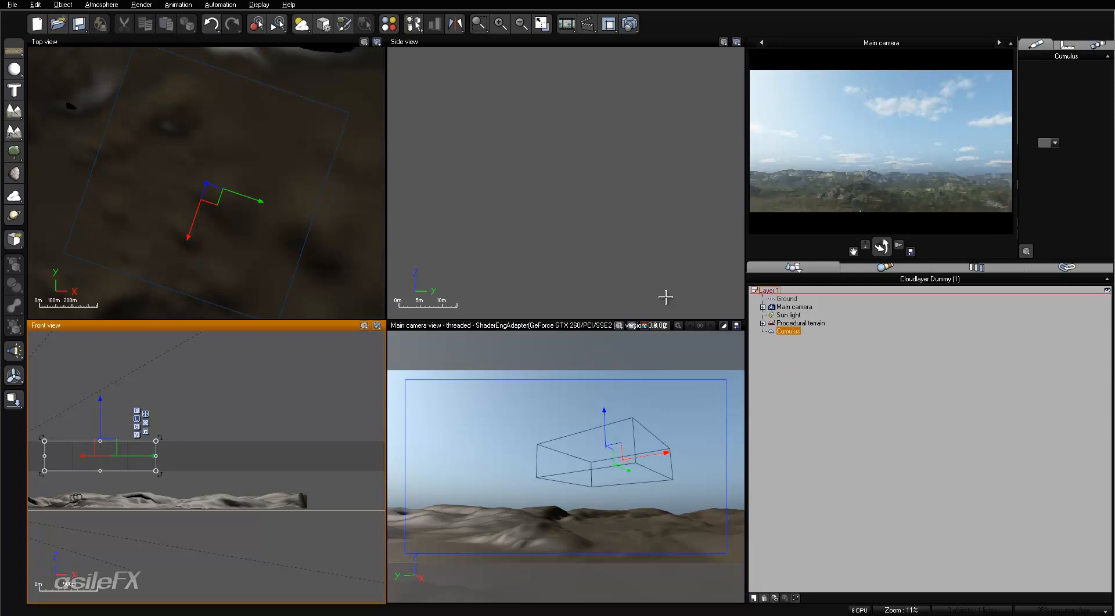
pyautogui.doubleClick(597, 326)
pyautogui.moveTo(605, 432); pyautogui.dragTo(600, 417, button='right')
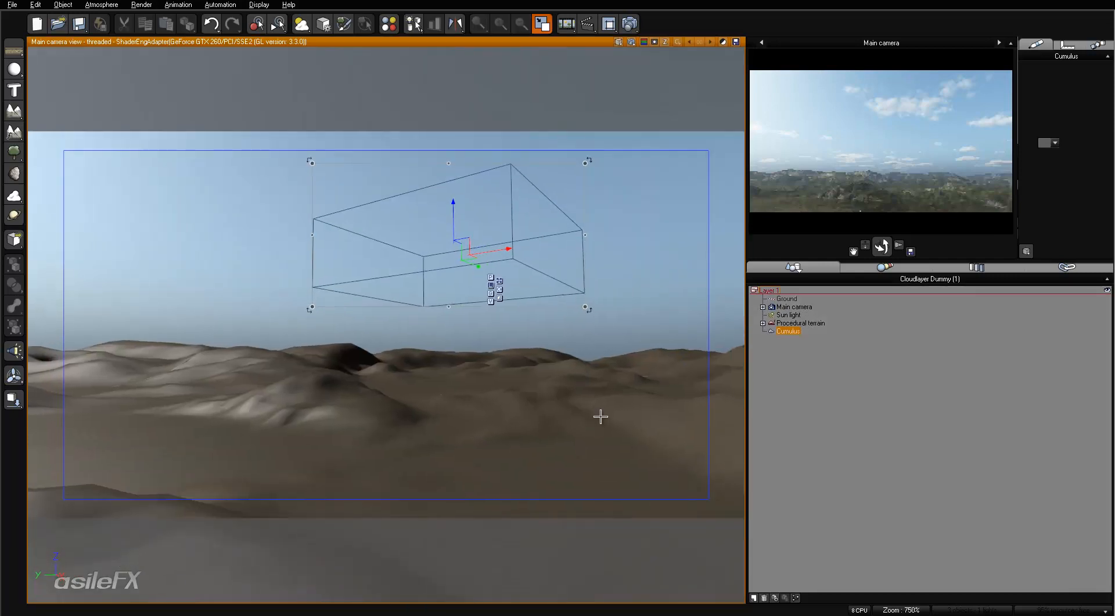
pyautogui.moveTo(898, 245); pyautogui.dragTo(898, 224)
pyautogui.moveTo(605, 371); pyautogui.dragTo(596, 358, button='right')
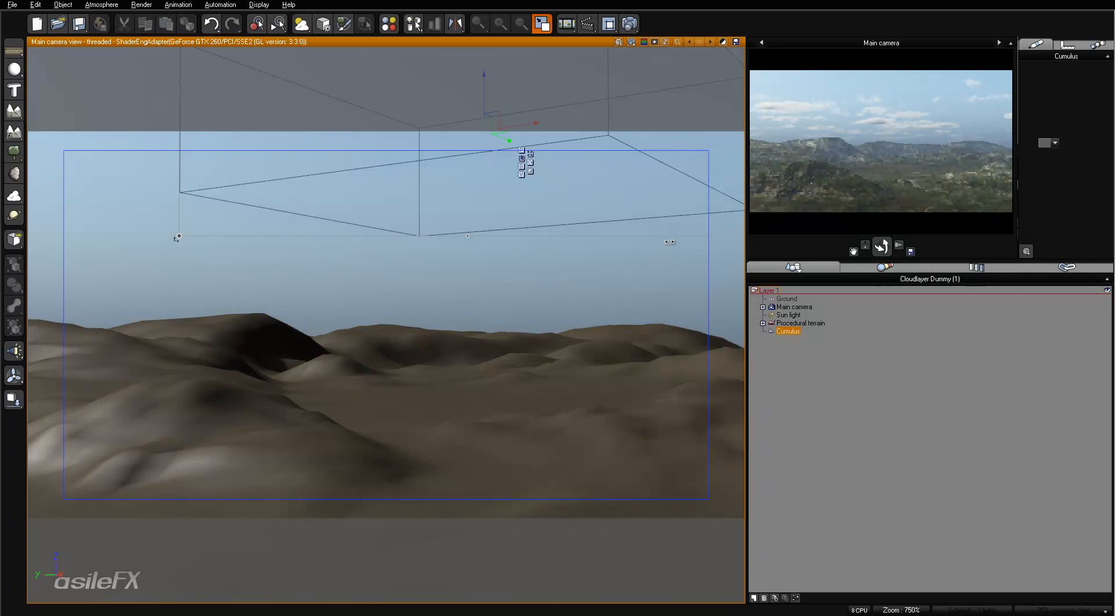
# Hide the Cumulus cloud layer and set the sky's decay amount to 56% in the atmosphere settings.
pyautogui.click(771, 332)
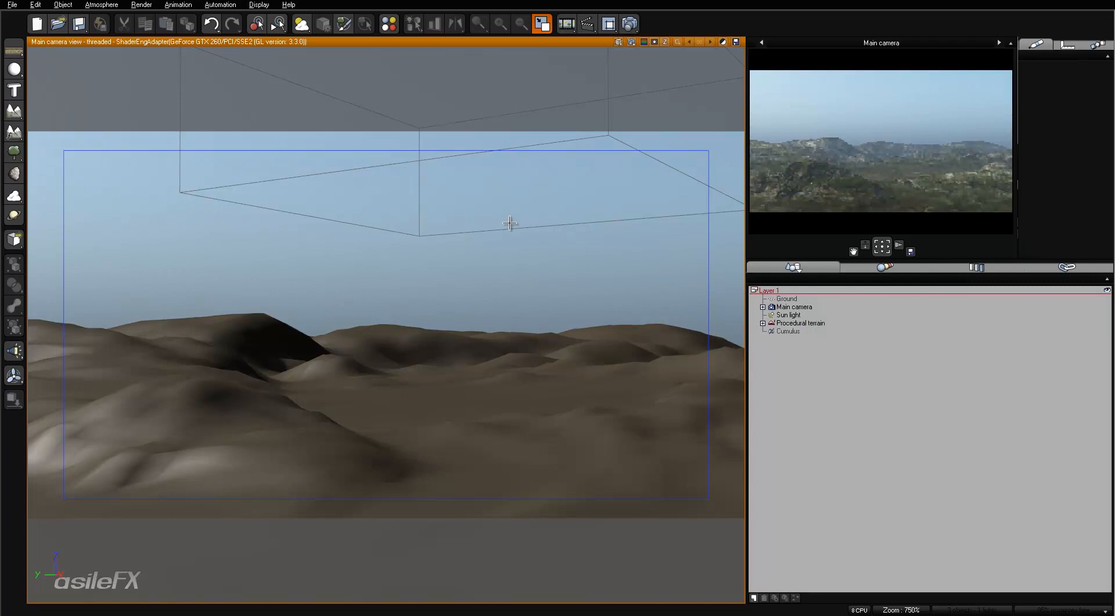
pyautogui.click(116, 5)
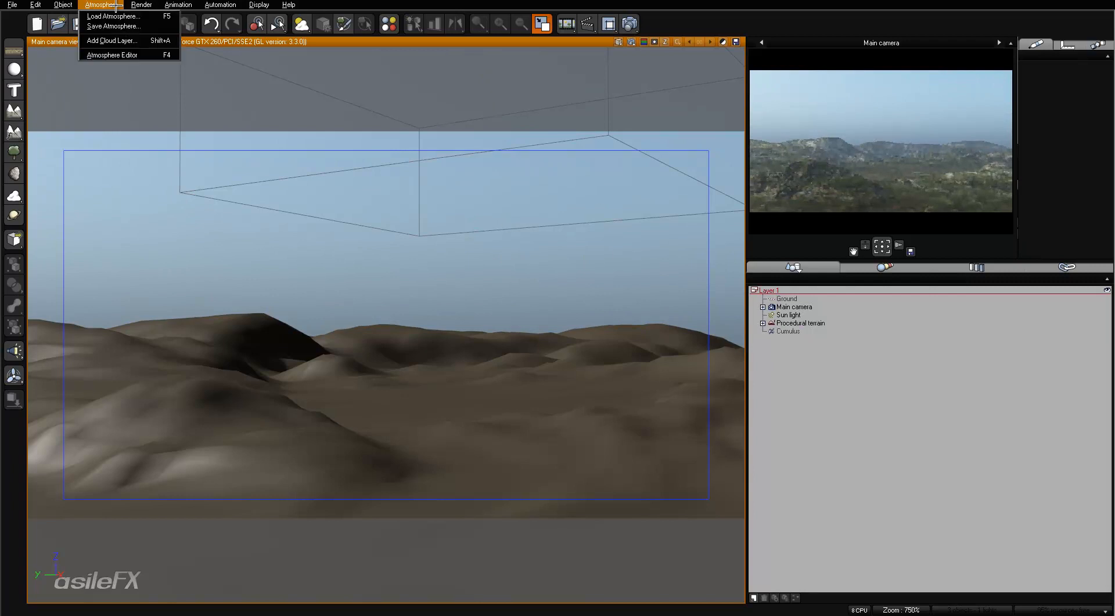
pyautogui.click(124, 56)
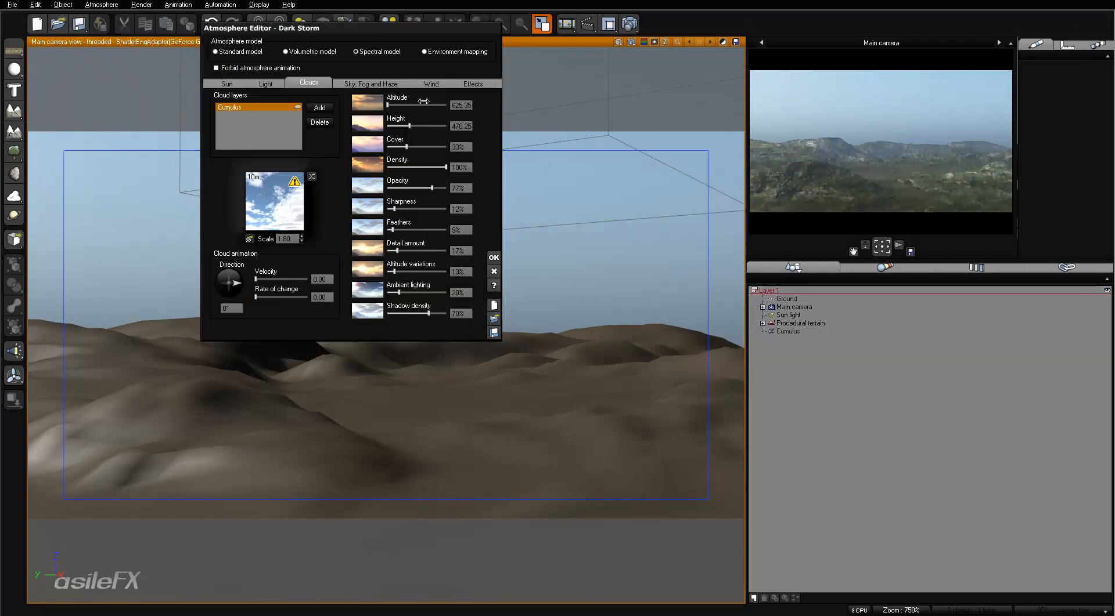
pyautogui.click(375, 84)
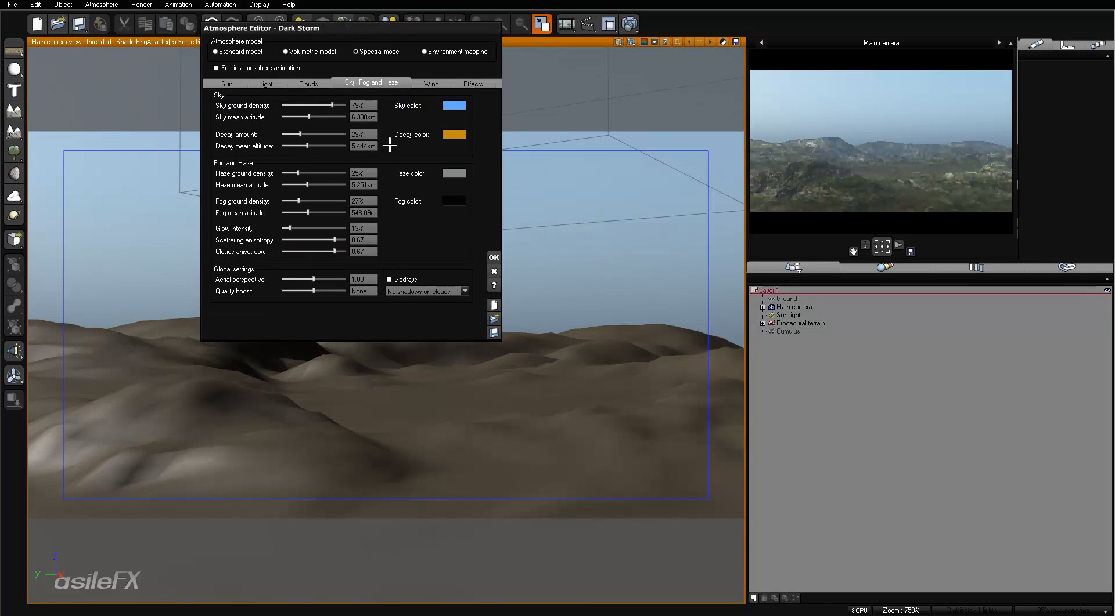
pyautogui.moveTo(301, 134); pyautogui.dragTo(331, 132)
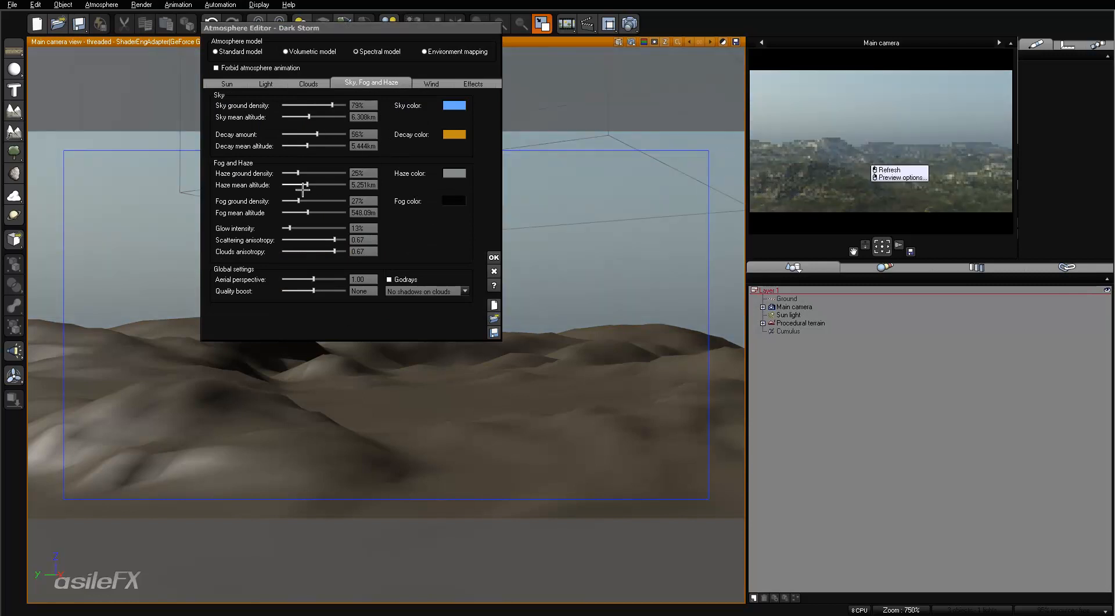
# Set haze to 46% ground density and 4.277 km mean altitude, fog to 7% and 243.4 m, glow intensity to 15%, and accept.
pyautogui.moveTo(298, 201); pyautogui.dragTo(339, 170)
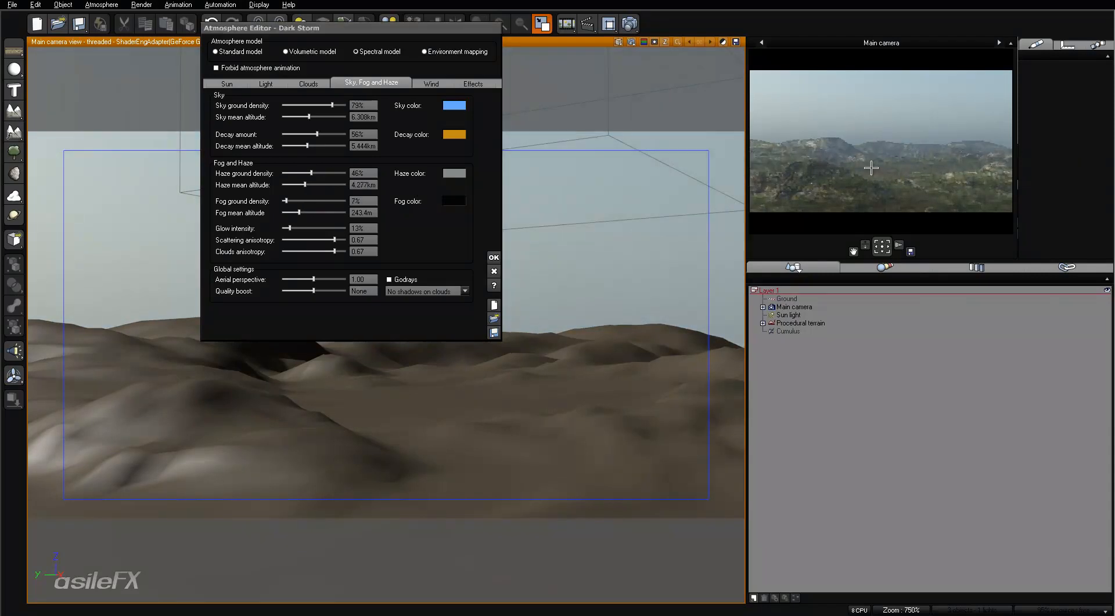
pyautogui.moveTo(286, 228)
pyautogui.mouseDown()
pyautogui.moveTo(312, 230)
pyautogui.moveTo(291, 228)
pyautogui.mouseUp()
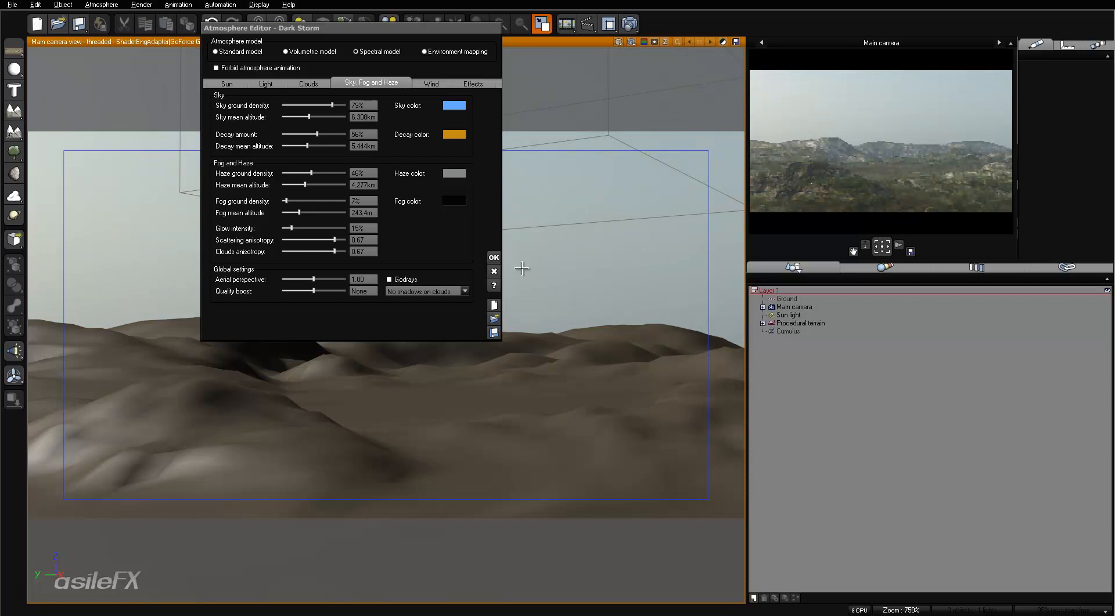
pyautogui.click(493, 257)
# Stretch the procedural terrain vertically to make the hills taller, reframe the camera, and deselect the terrain.
pyautogui.moveTo(592, 316); pyautogui.dragTo(627, 300, button='right')
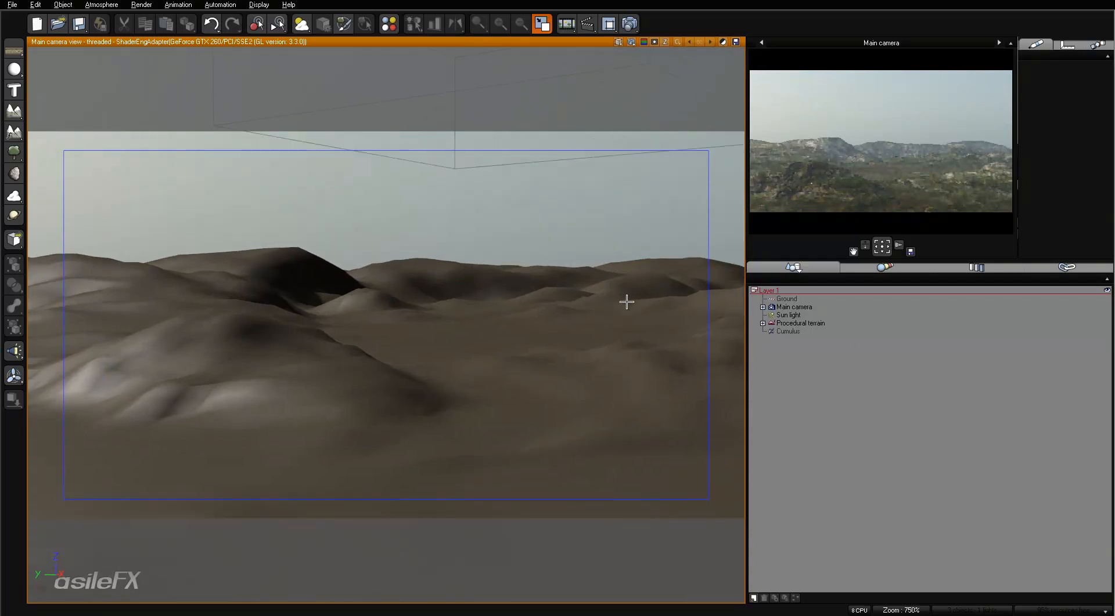
pyautogui.click(625, 334)
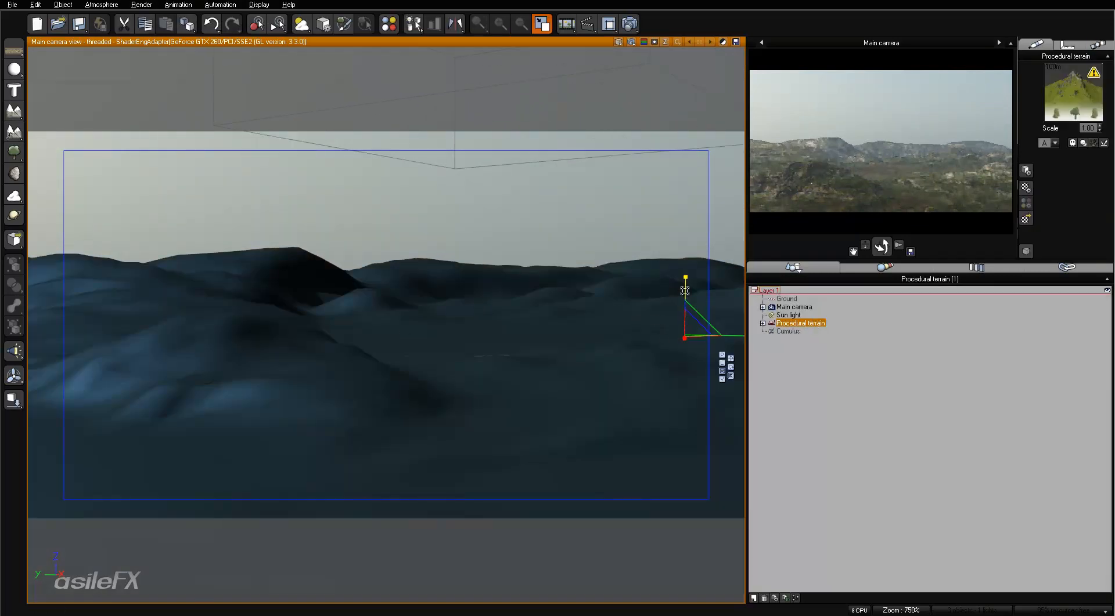
pyautogui.moveTo(685, 291); pyautogui.dragTo(686, 266)
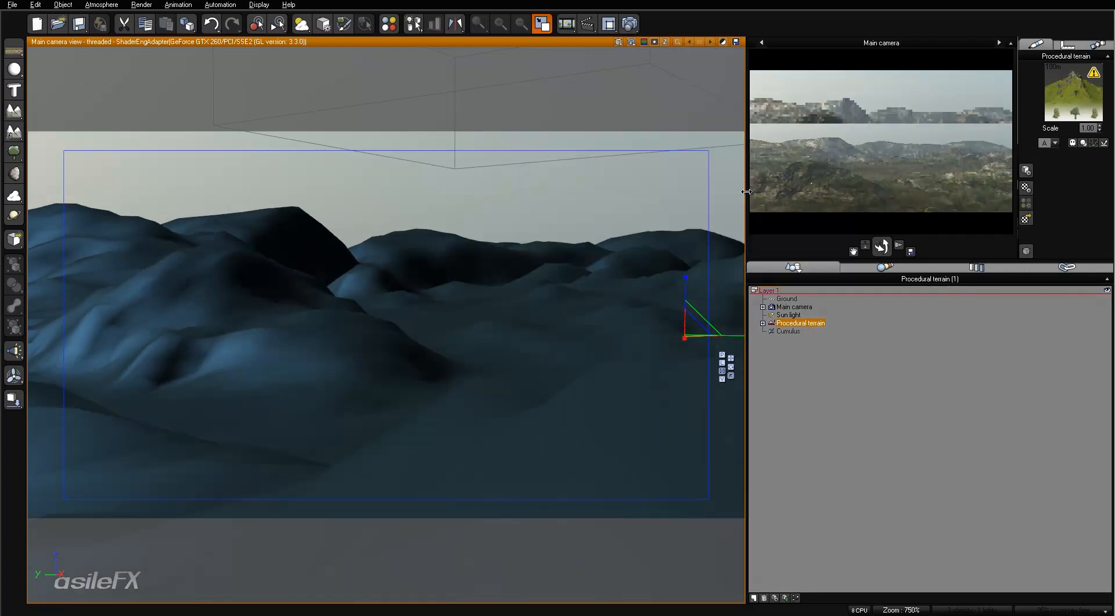
pyautogui.moveTo(667, 179); pyautogui.dragTo(612, 189, button='right')
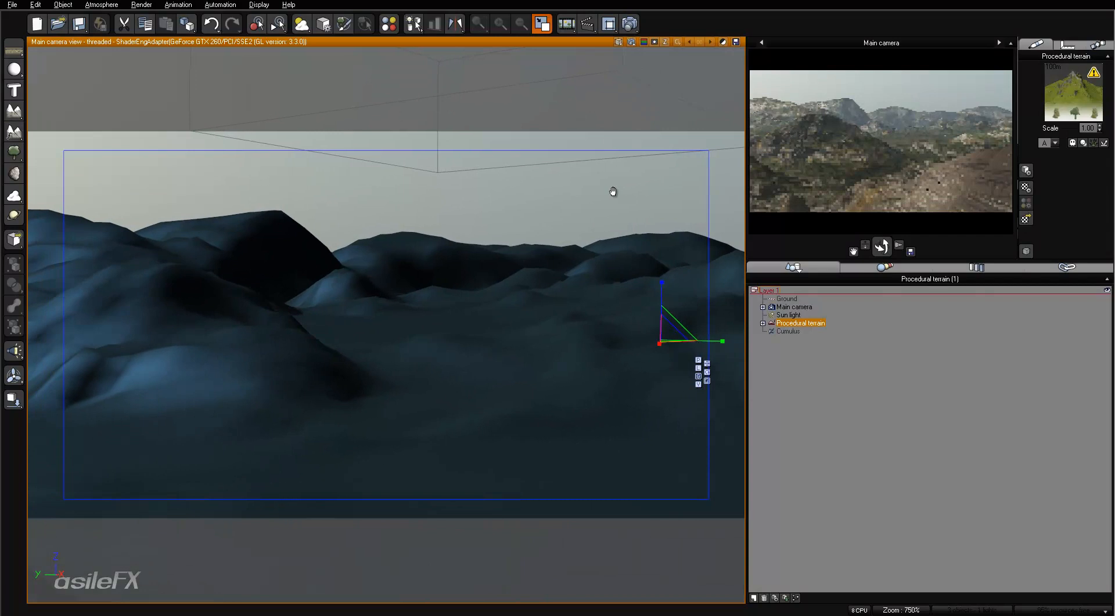
pyautogui.rightClick(880, 157)
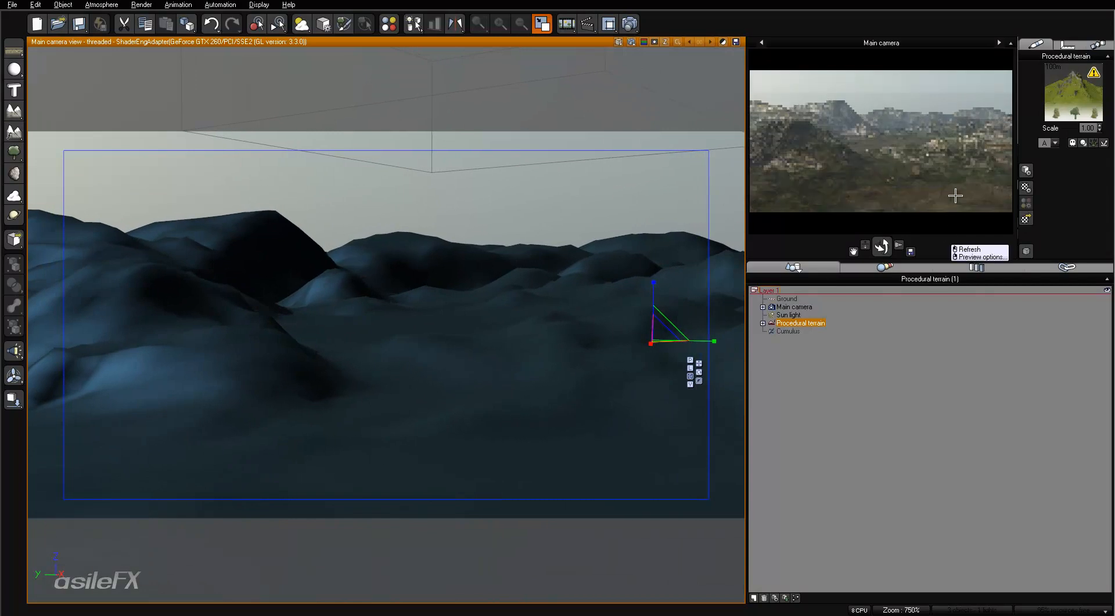
pyautogui.click(857, 392)
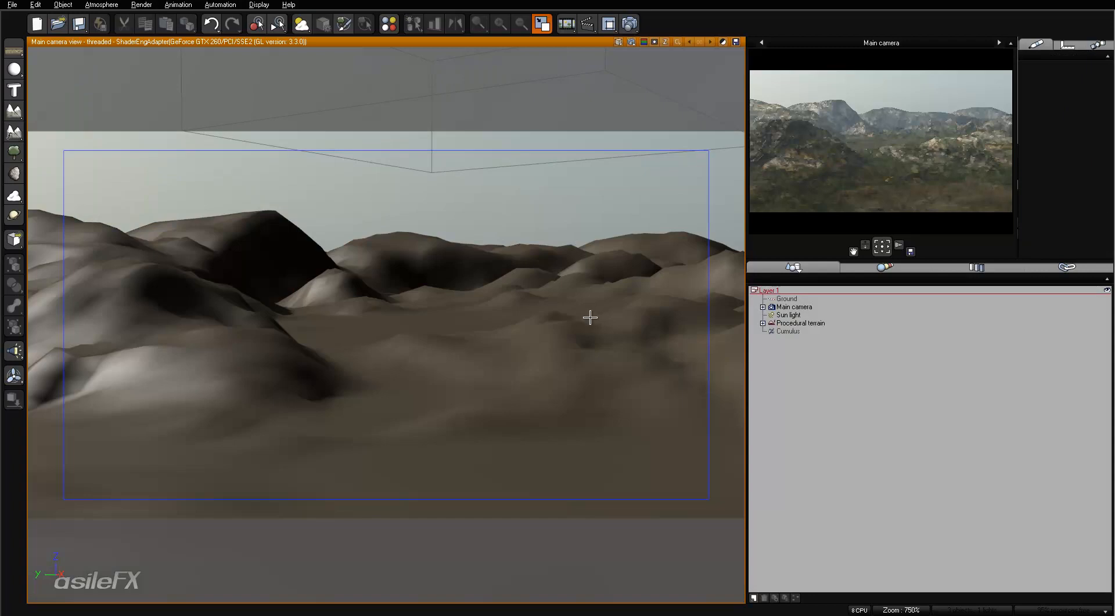
# Set the sun's pitch to 21.82° in the atmosphere settings, and open the lighting settings.
pyautogui.click(99, 5)
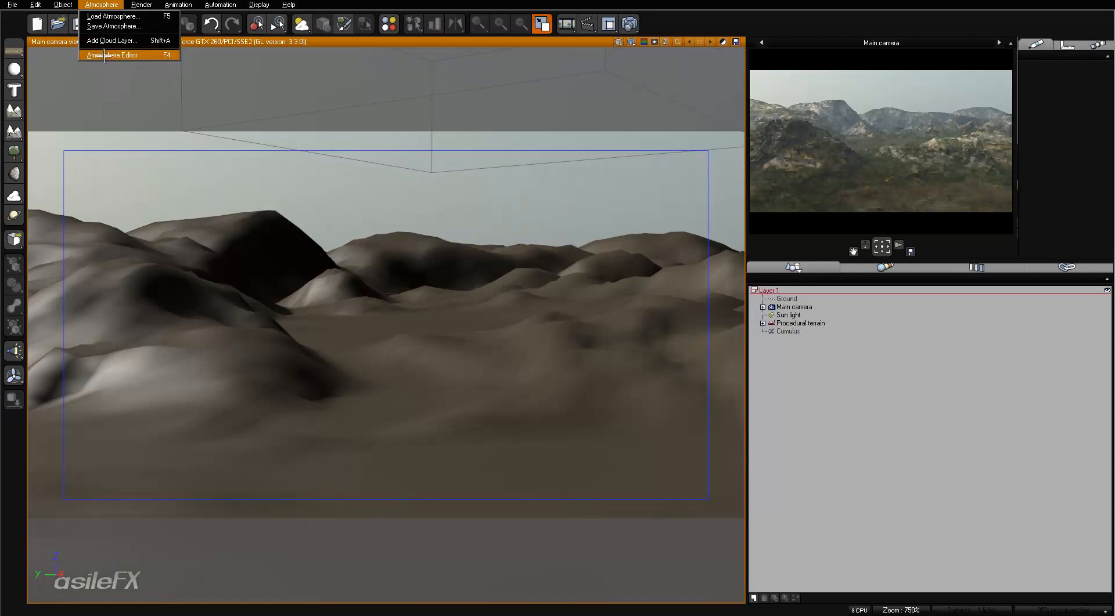
pyautogui.click(104, 46)
pyautogui.click(226, 86)
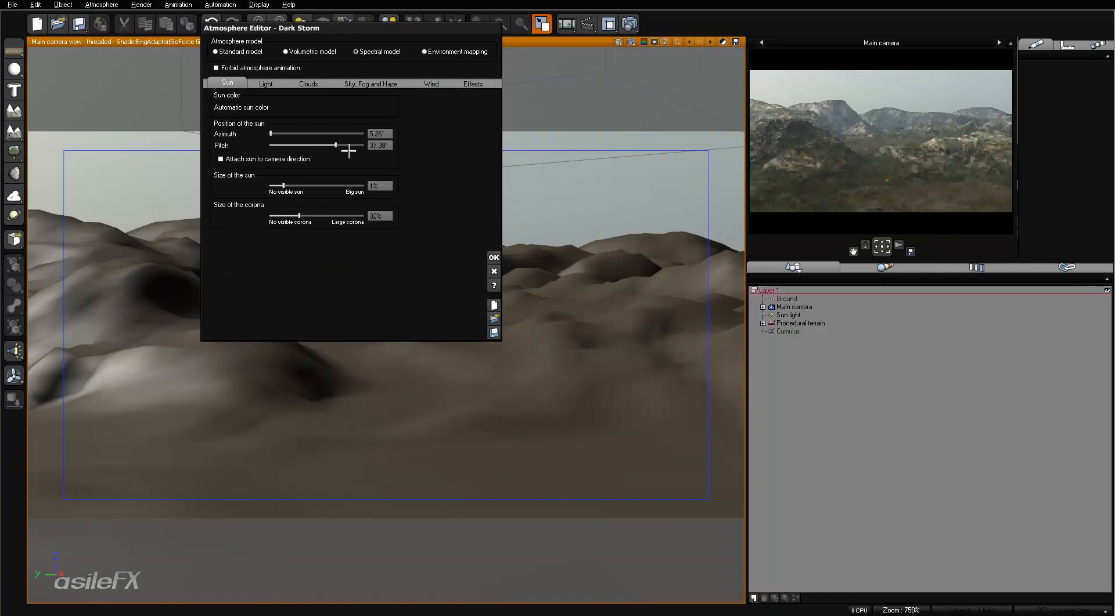
pyautogui.moveTo(349, 146); pyautogui.dragTo(345, 144)
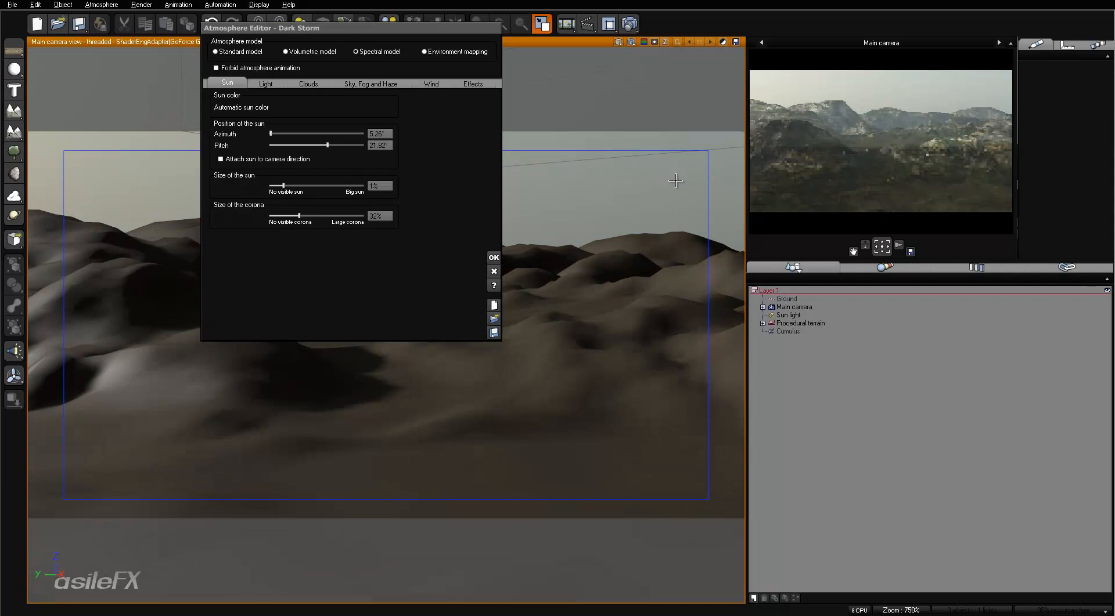
pyautogui.click(259, 82)
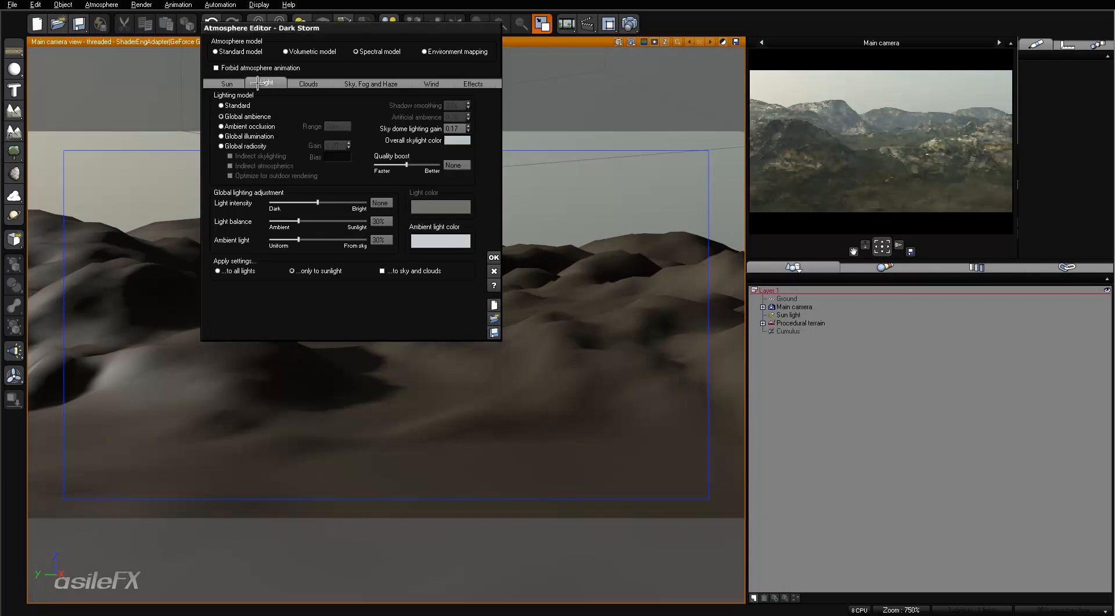
# Set the light balance and ambient light to 50%, accept the atmosphere changes, and render the main camera view.
pyautogui.click(383, 221)
pyautogui.write('50')
pyautogui.press('Return')
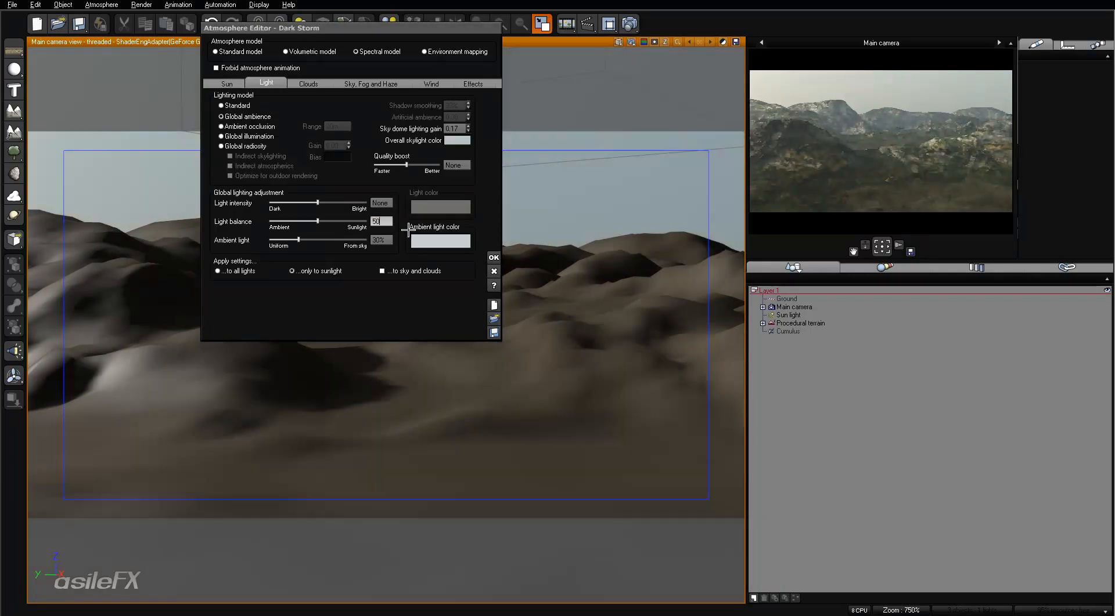
pyautogui.moveTo(882, 133)
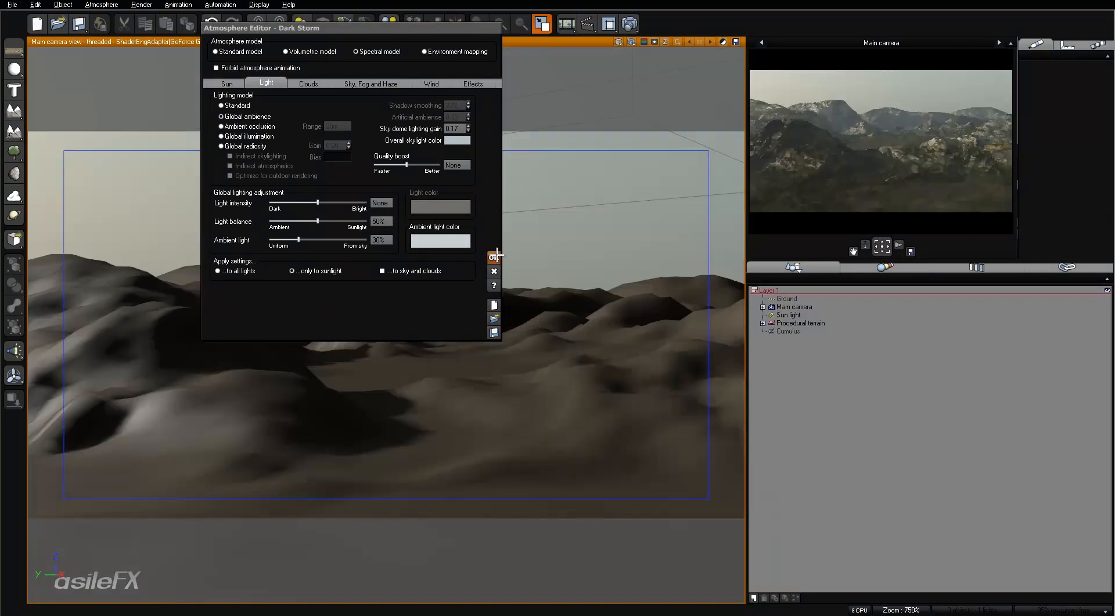
pyautogui.click(384, 239)
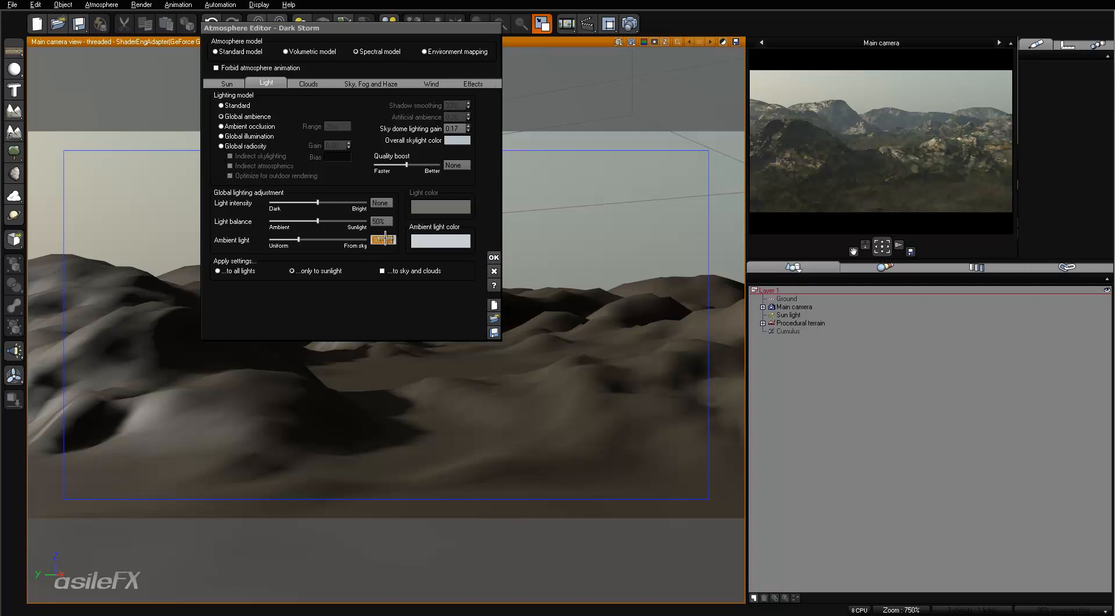
pyautogui.click(493, 257)
pyautogui.click(630, 23)
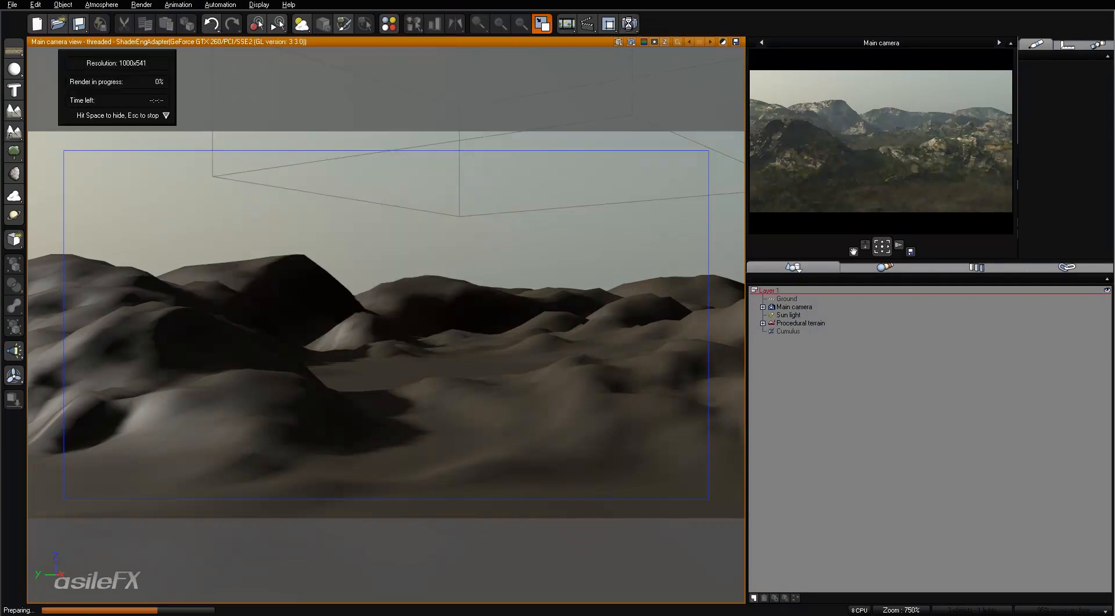
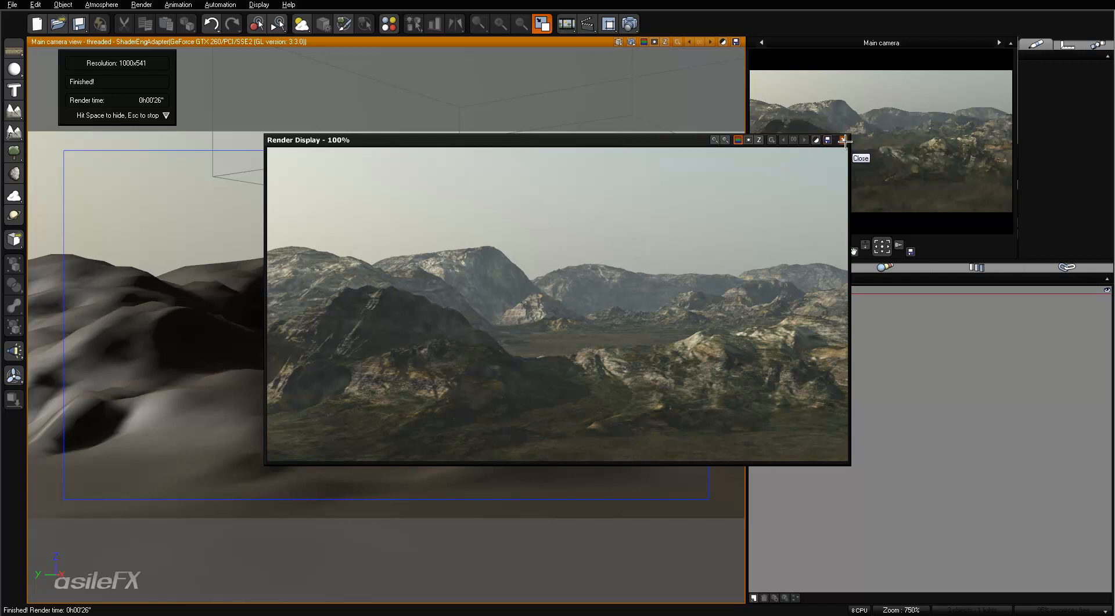
pyautogui.click(843, 140)
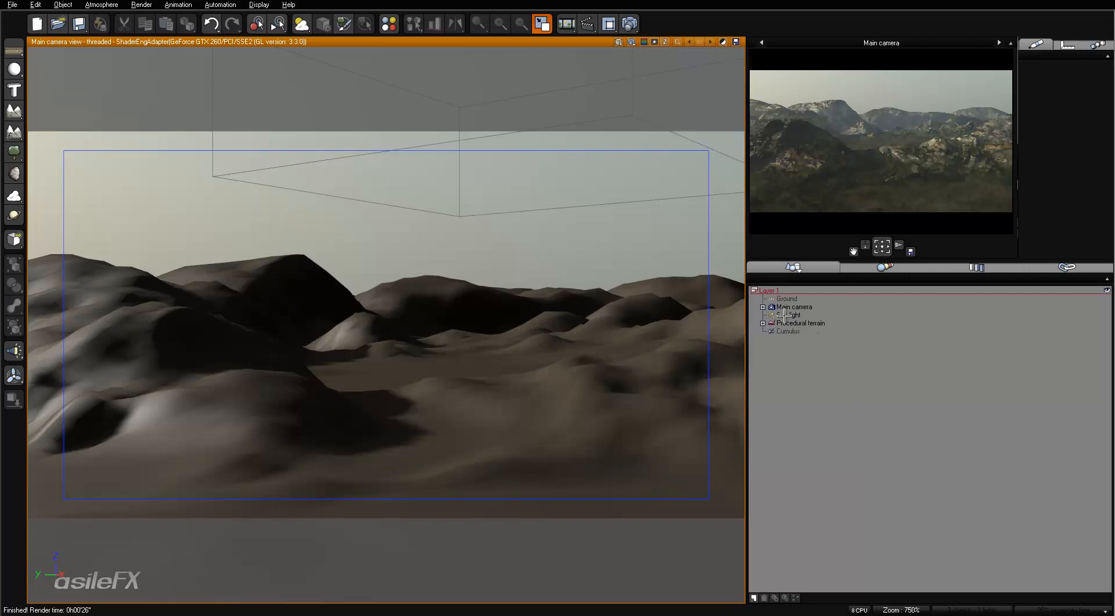
# Reopen the atmosphere settings, and check the sun light's shadow settings without changing them.
pyautogui.click(102, 5)
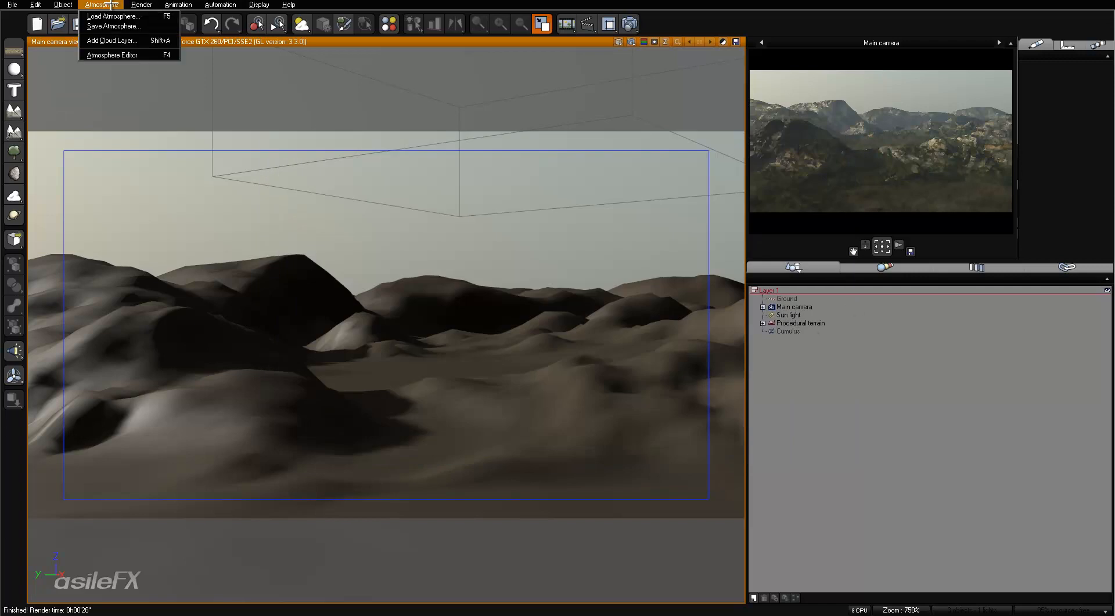
pyautogui.click(127, 53)
pyautogui.doubleClick(800, 323)
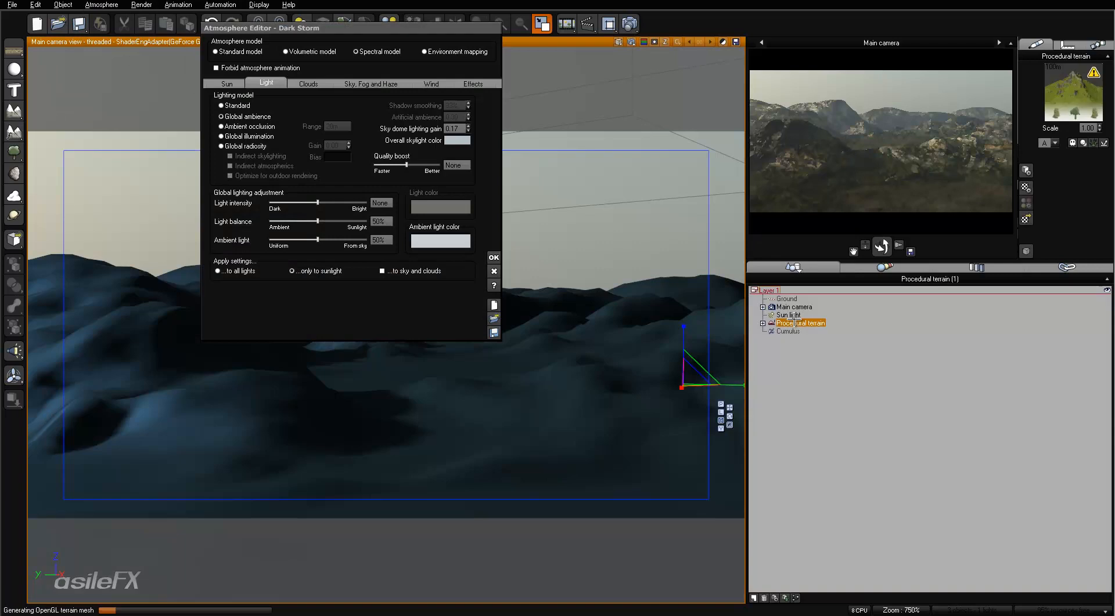
pyautogui.click(694, 543)
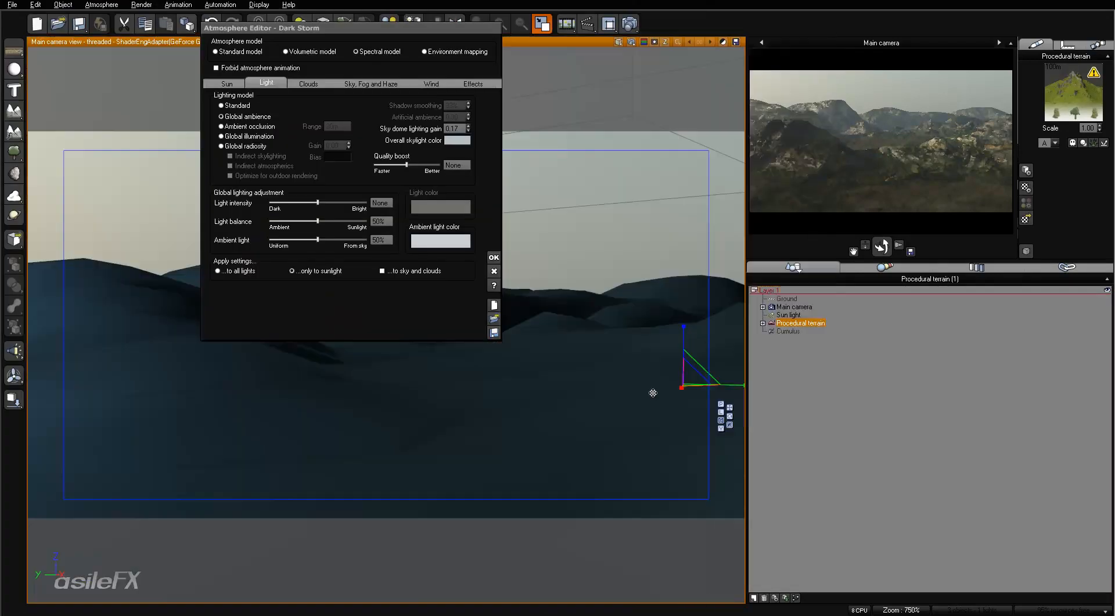
pyautogui.doubleClick(790, 314)
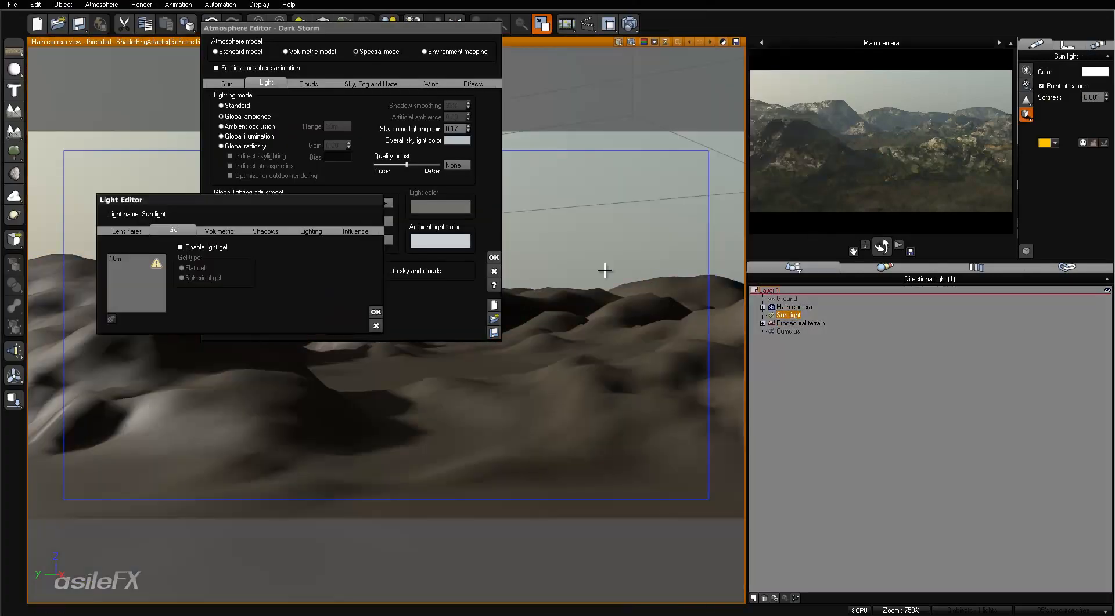
pyautogui.click(266, 230)
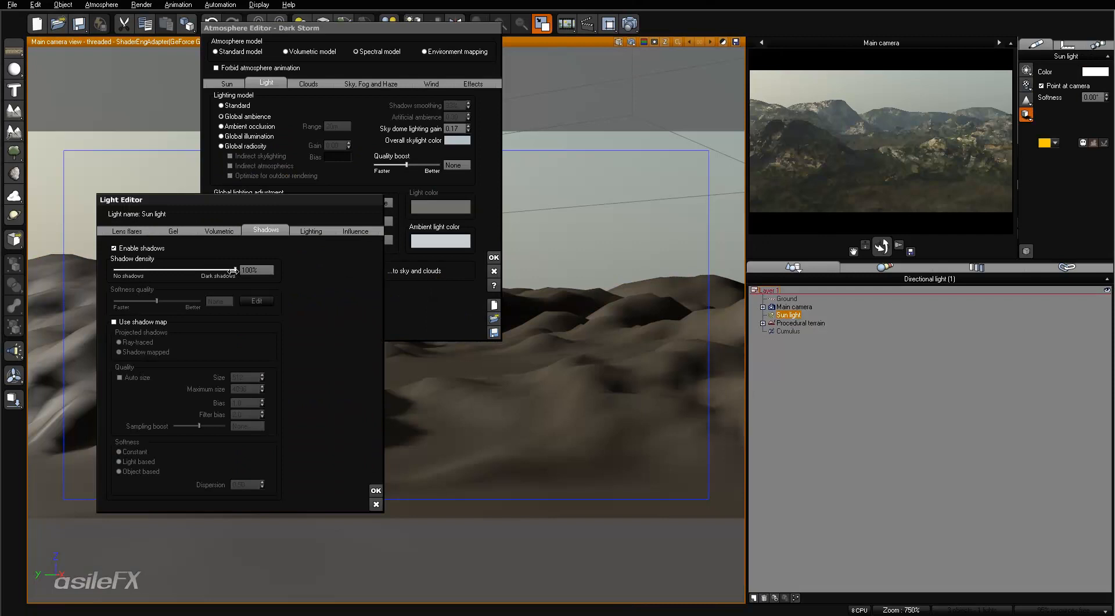
pyautogui.click(377, 503)
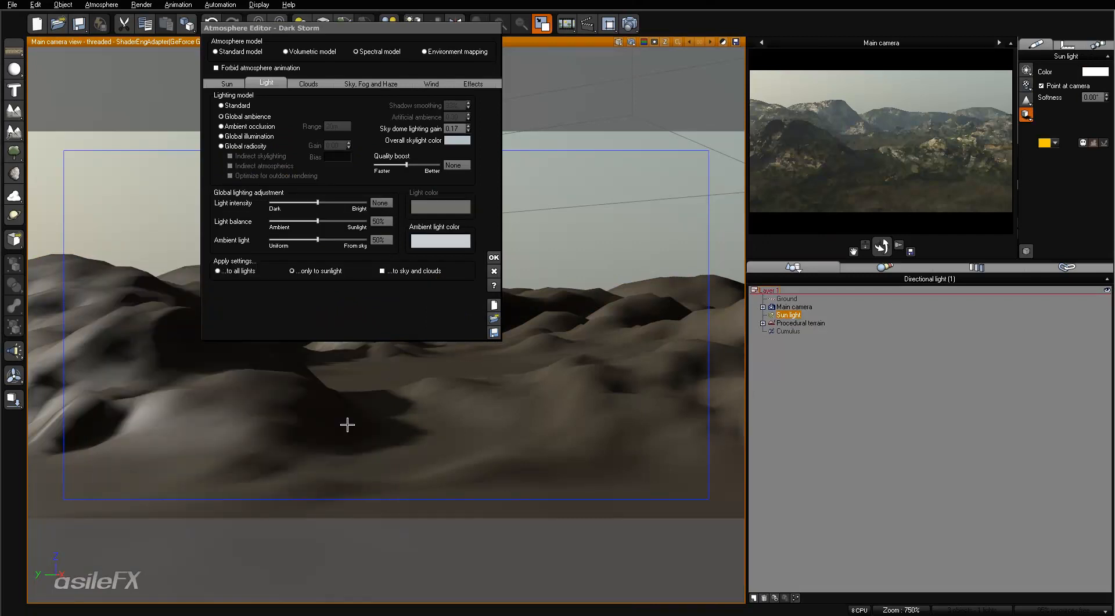
# Switch the atmosphere's global shadow option to Volumetric sunlight in the sky, fog and haze settings.
pyautogui.click(354, 83)
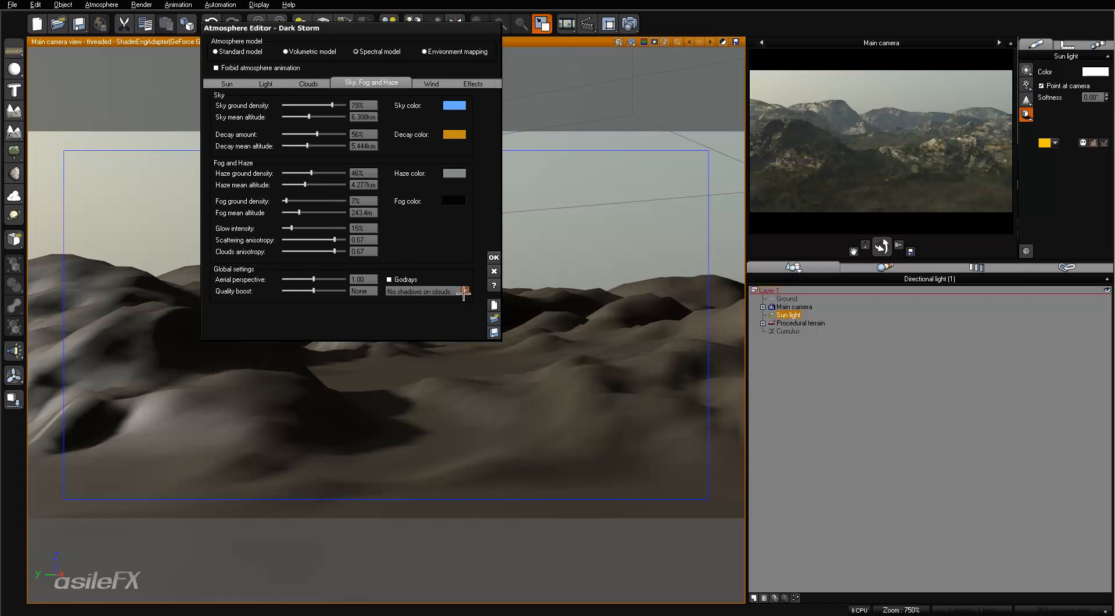
pyautogui.click(463, 291)
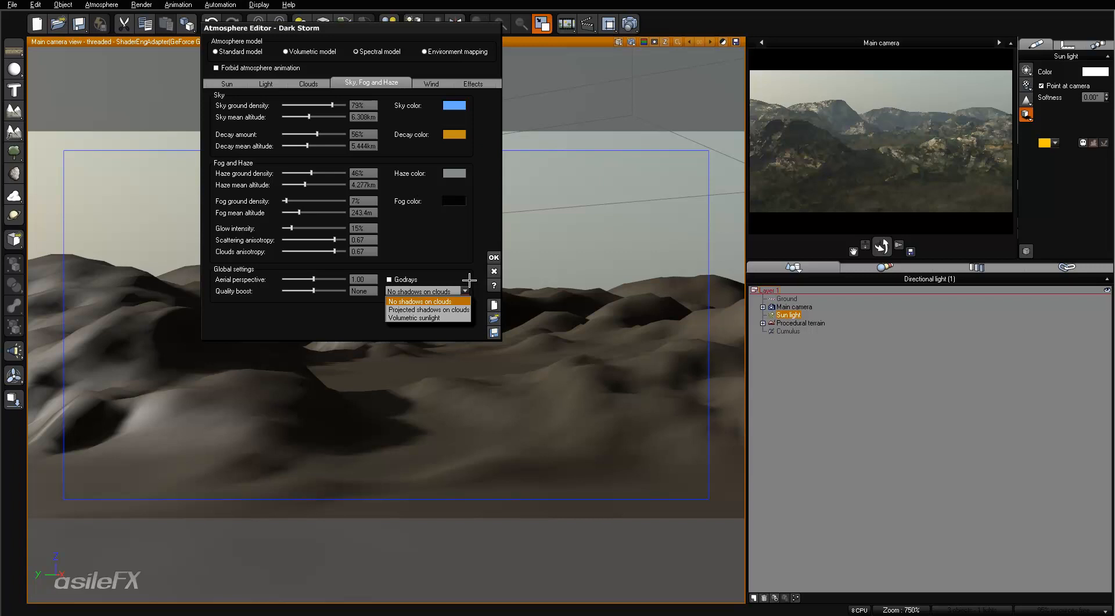
pyautogui.click(448, 272)
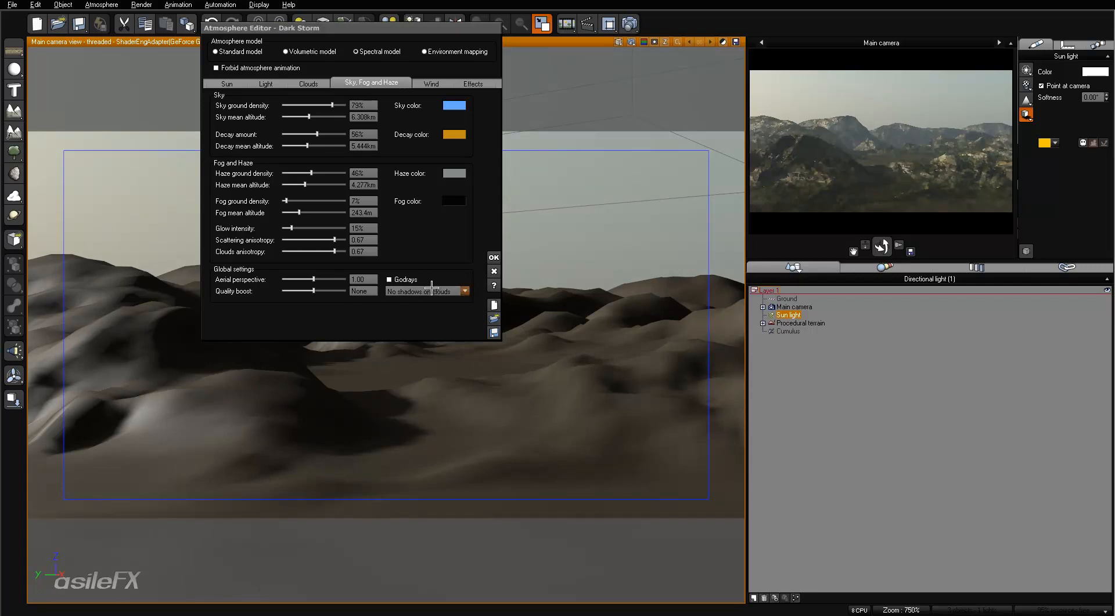
pyautogui.click(432, 288)
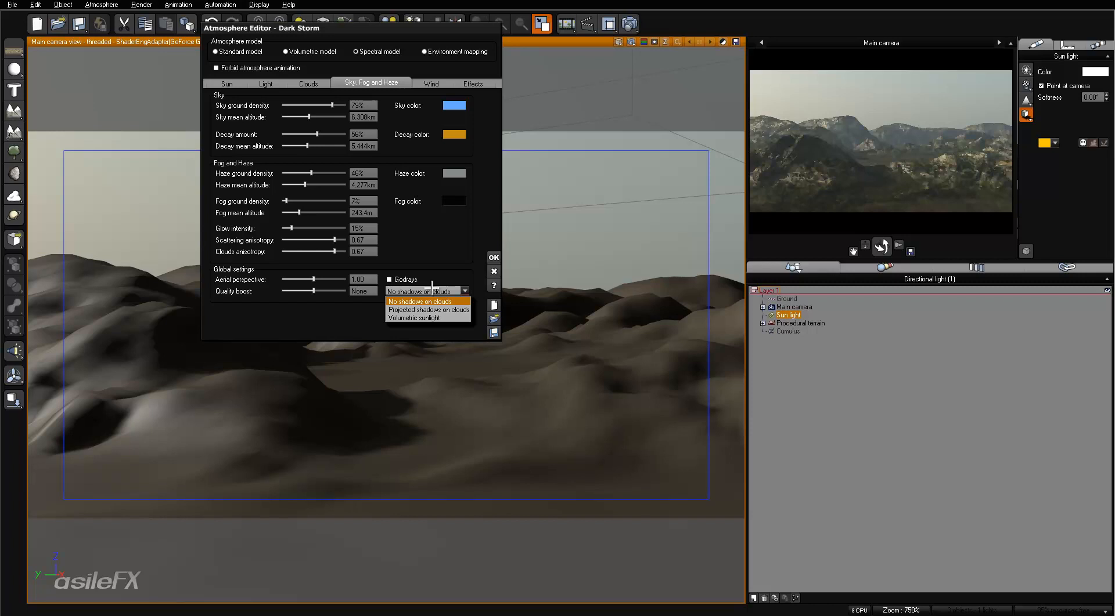
pyautogui.click(434, 318)
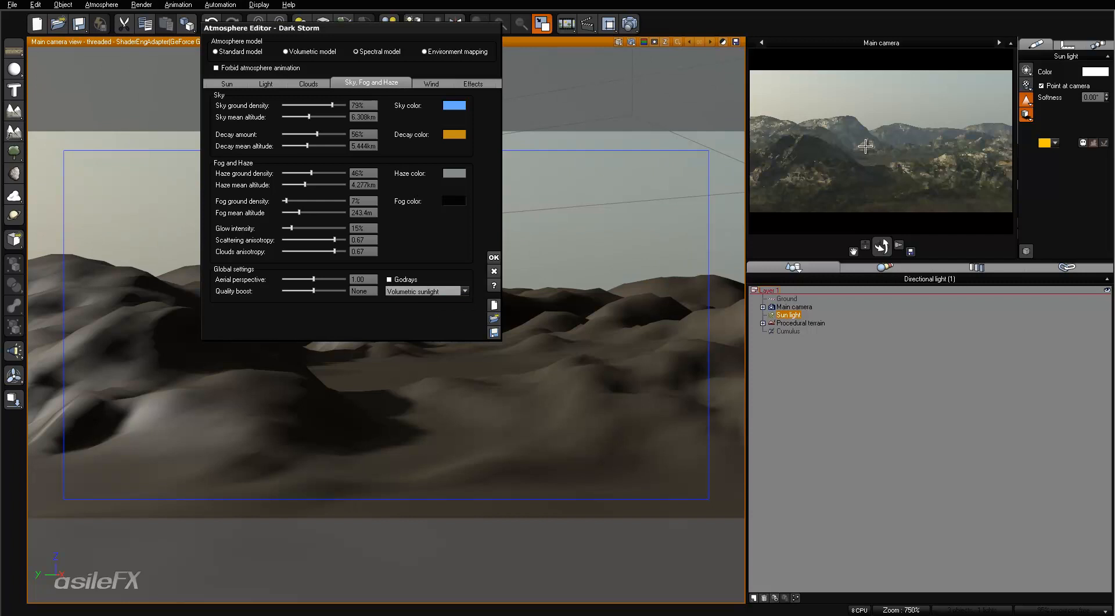
pyautogui.click(855, 163)
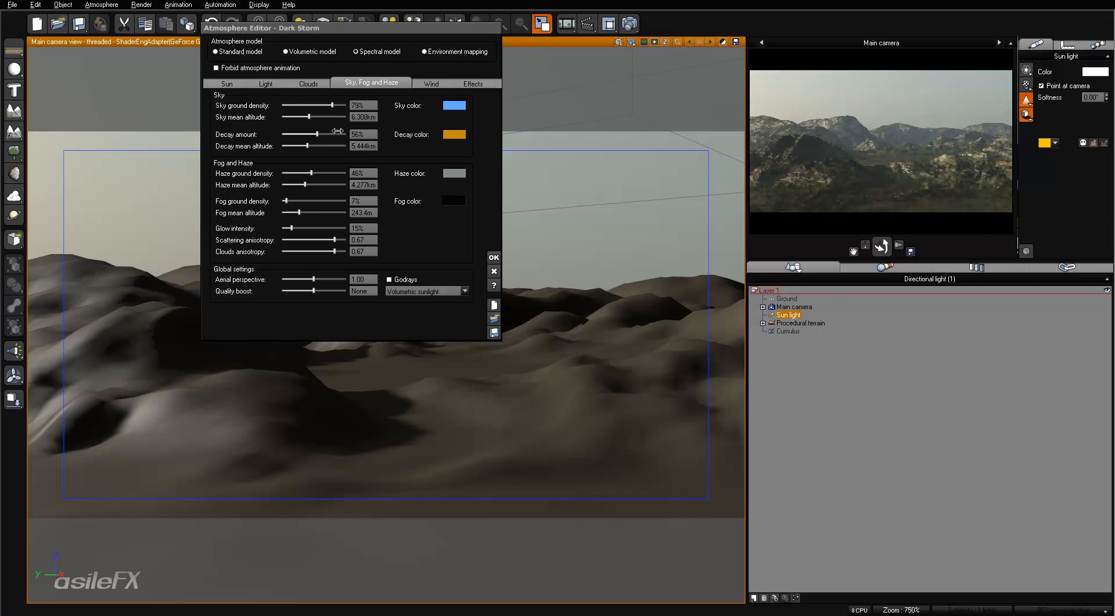
# Set the haze ground density to 39%, and open the aerial perspective value for editing.
pyautogui.moveTo(311, 173); pyautogui.dragTo(306, 173)
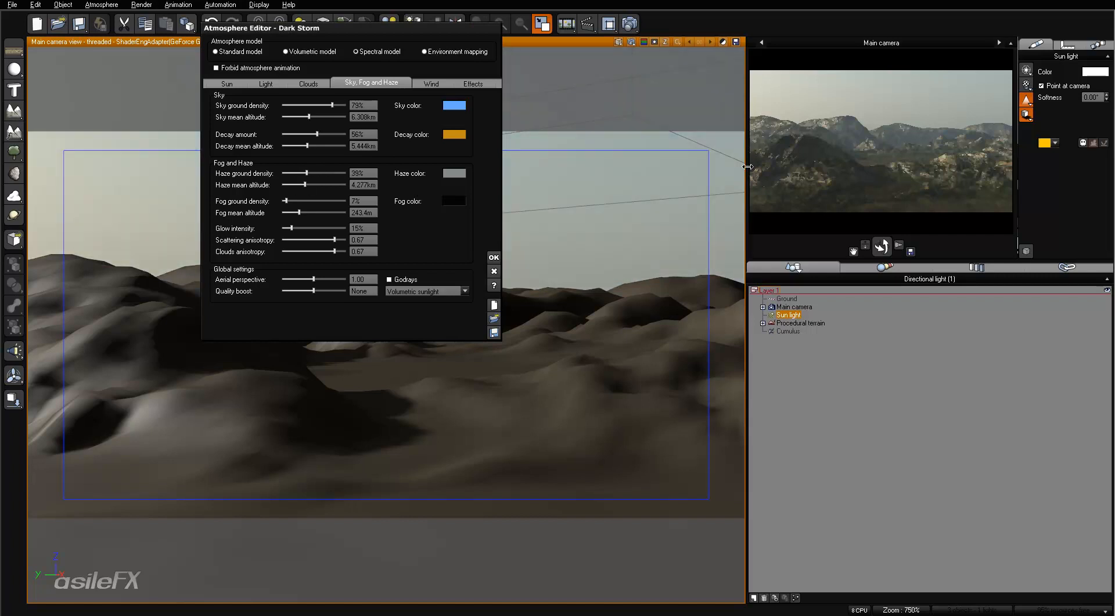
pyautogui.click(355, 278)
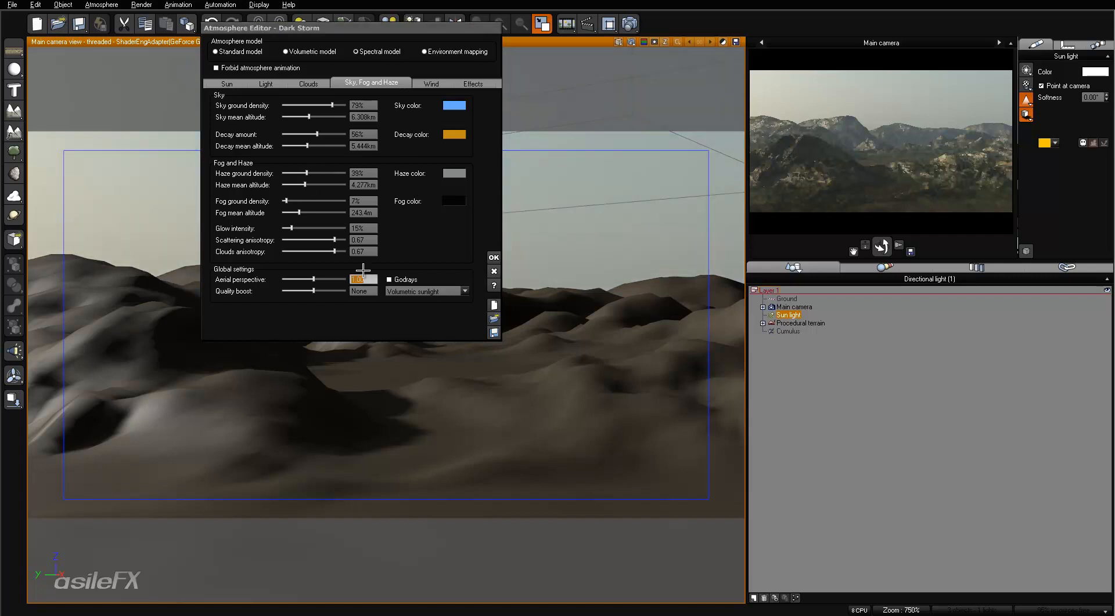
# Set the atmosphere's aerial perspective to 3.00 and refresh the main camera preview.
pyautogui.write('3')
pyautogui.press('Return')
pyautogui.rightClick(916, 175)
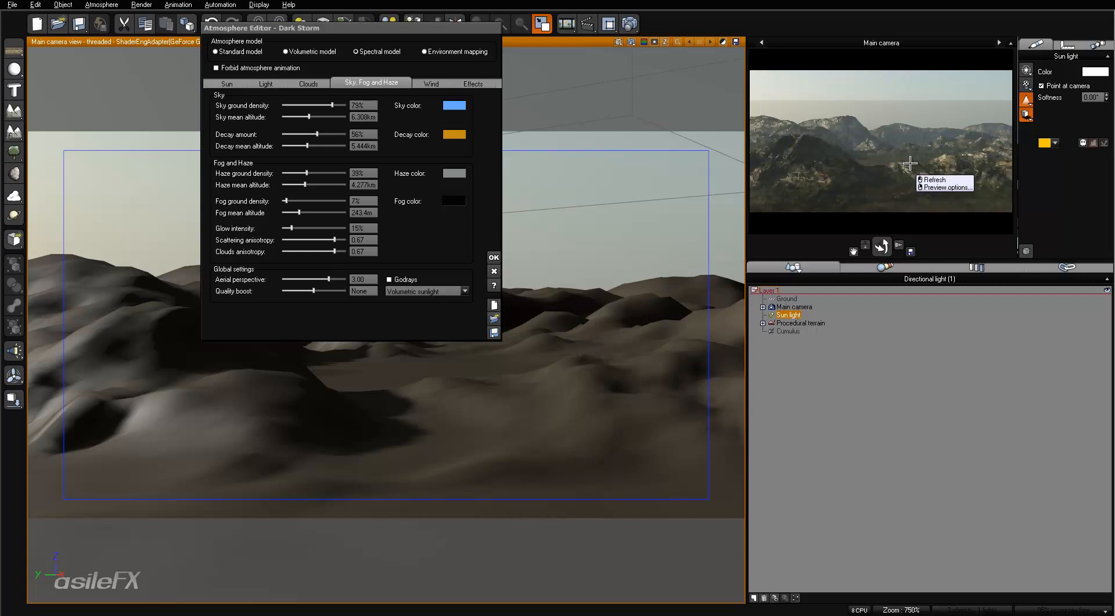
pyautogui.rightClick(1015, 183)
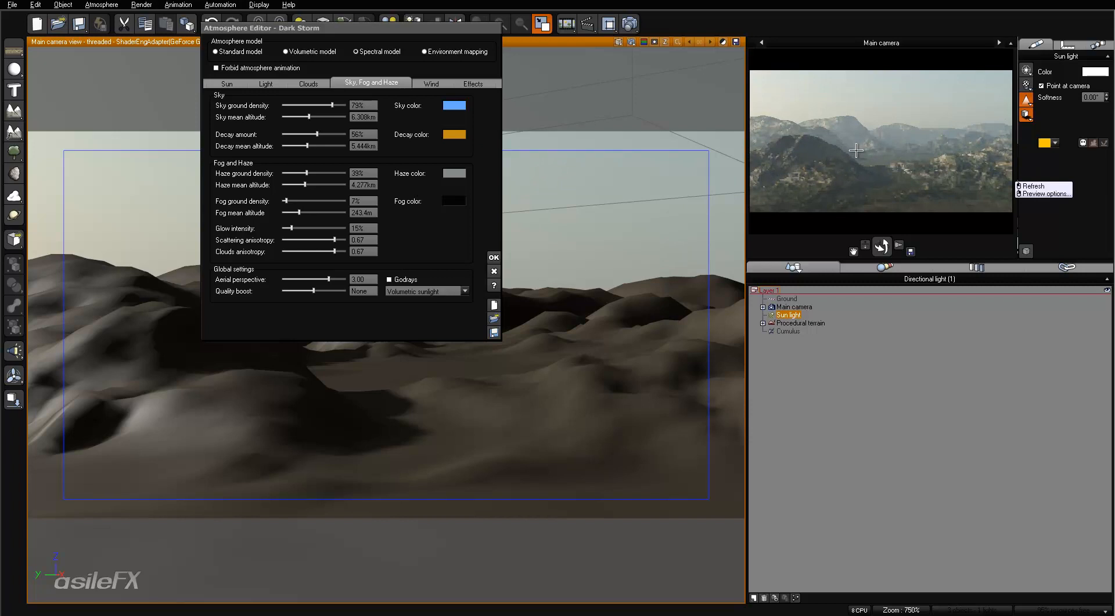
pyautogui.click(865, 194)
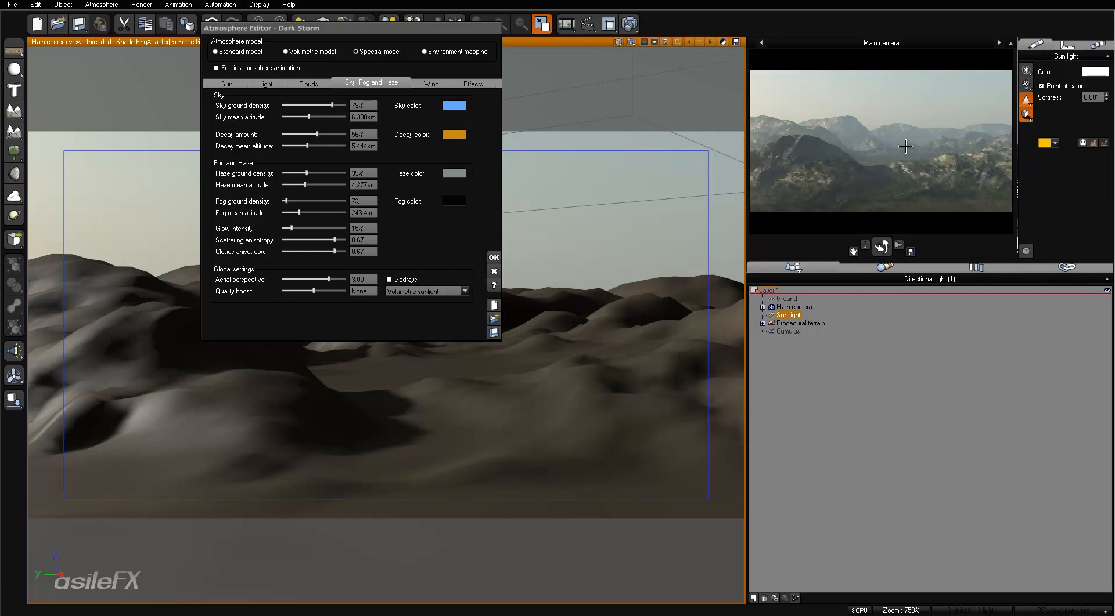
# Lower the sun's pitch to about 10.71°, set its azimuth to about 337.78°, and refresh the camera preview.
pyautogui.click(243, 85)
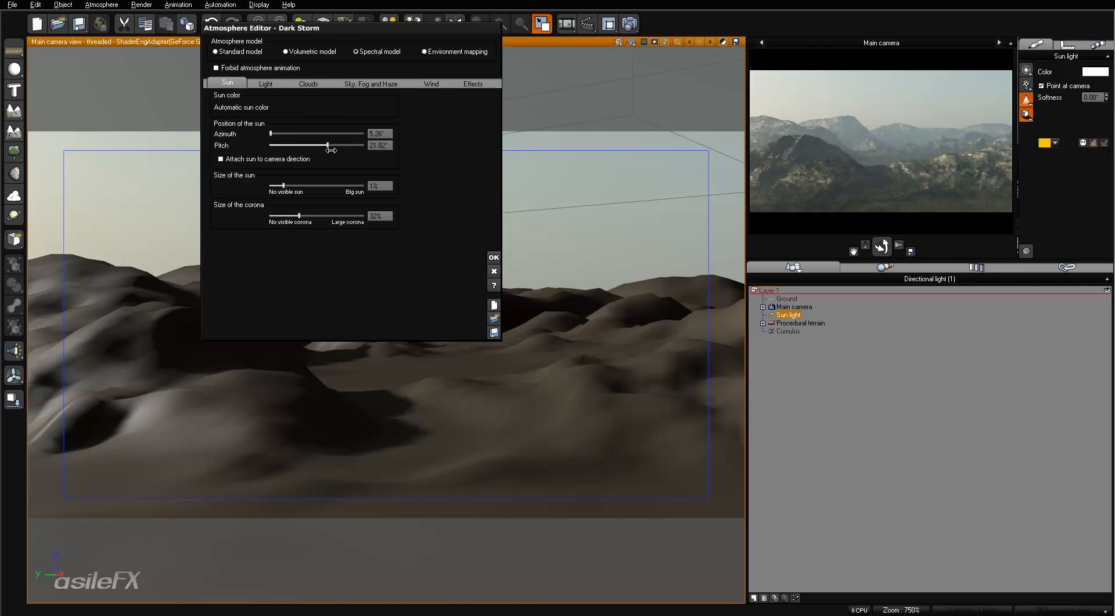
pyautogui.moveTo(328, 146); pyautogui.dragTo(321, 147)
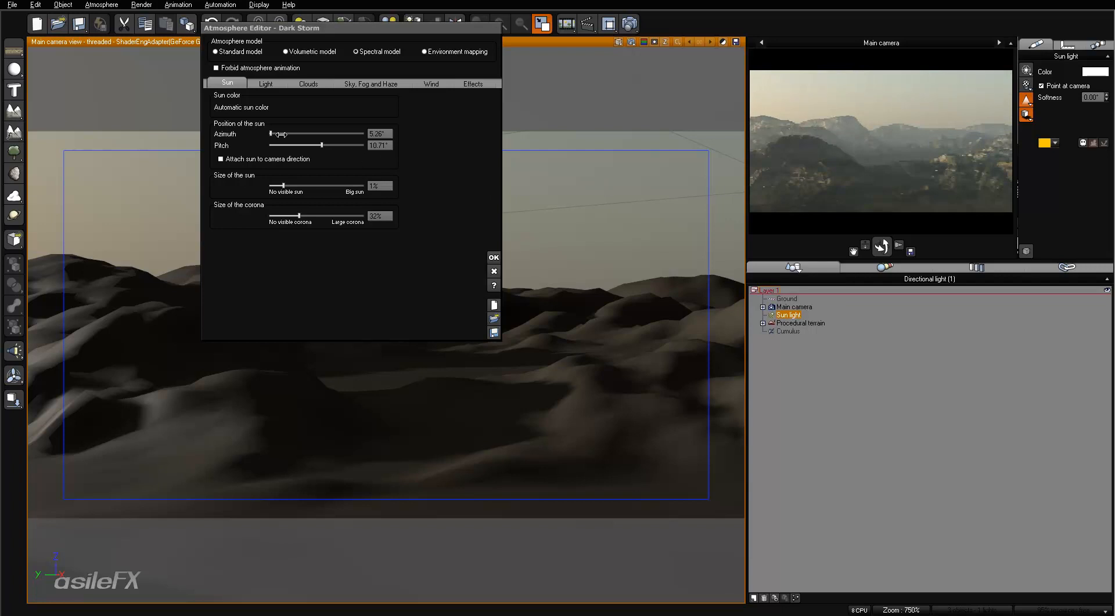
pyautogui.moveTo(281, 134); pyautogui.dragTo(356, 133)
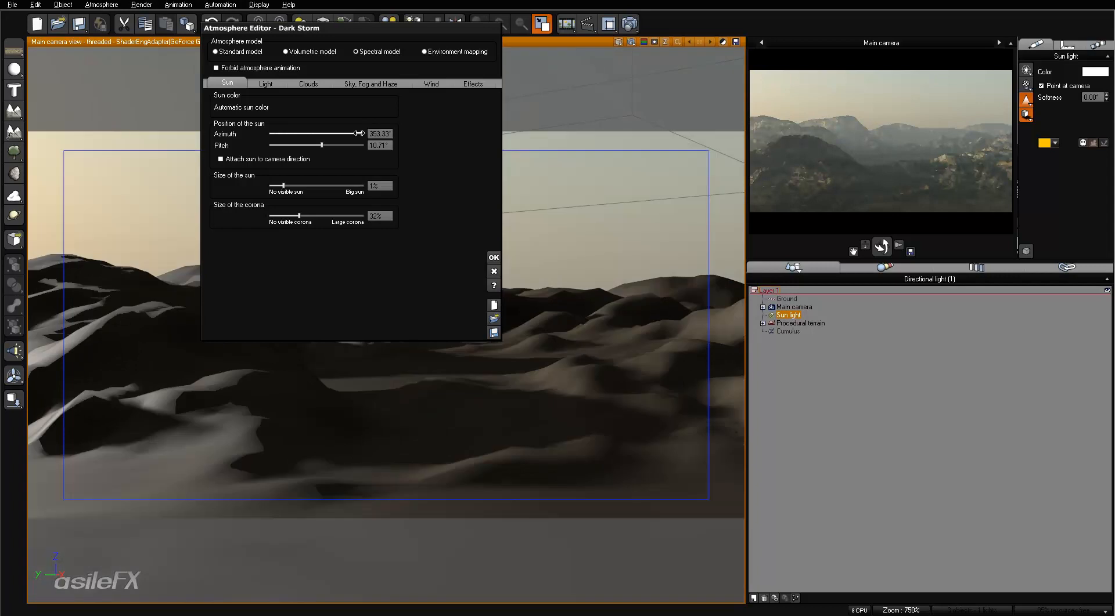
pyautogui.rightClick(897, 154)
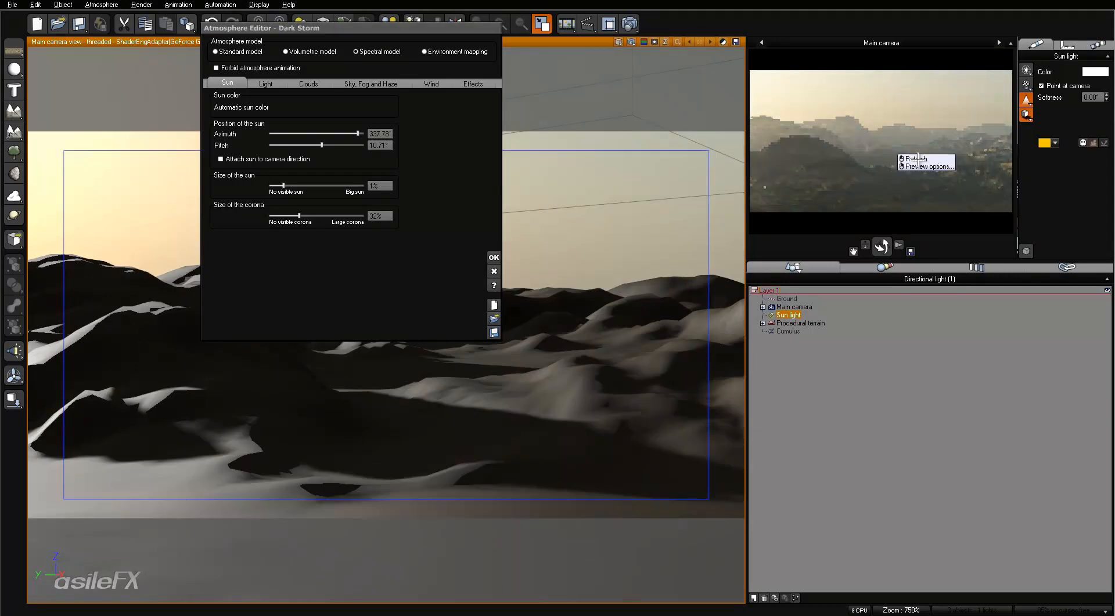
# Render the main camera view with no shadows on clouds, accept the post render options and close the render display.
pyautogui.click(371, 83)
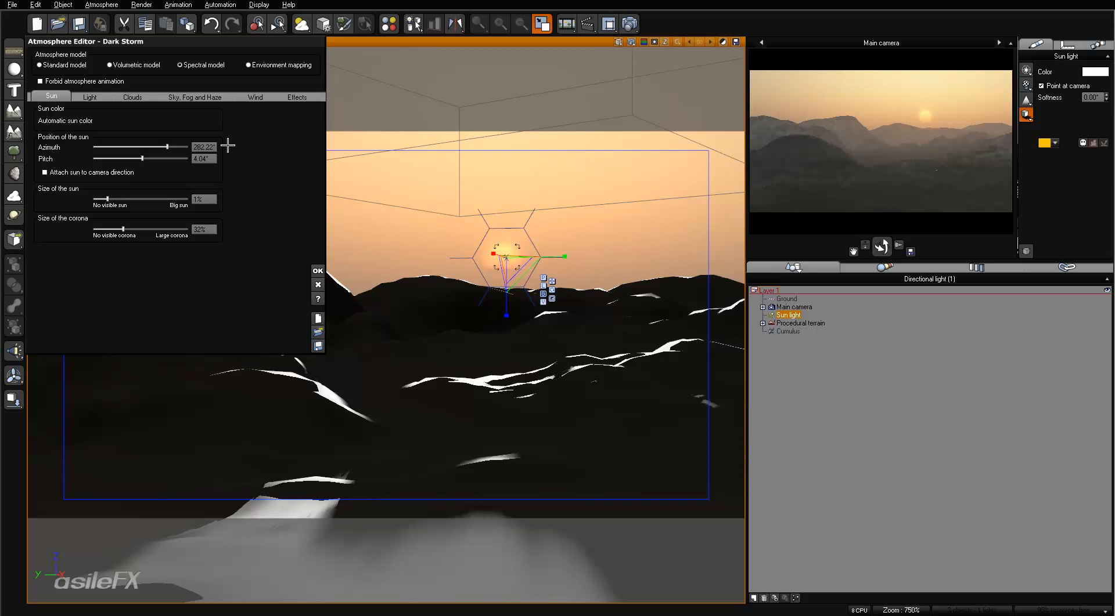
pyautogui.click(204, 96)
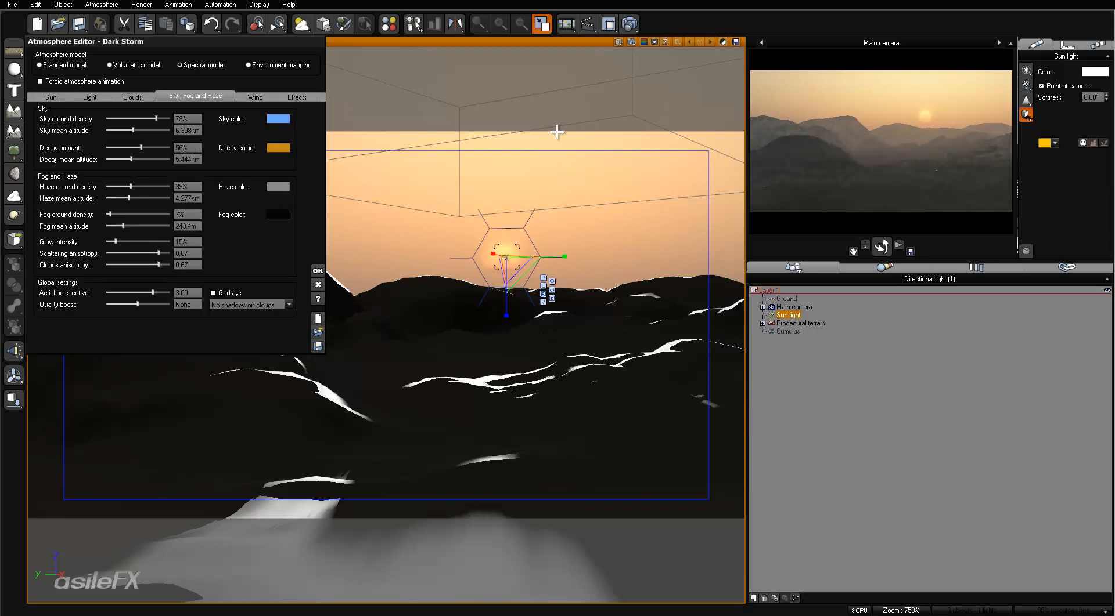
pyautogui.click(630, 22)
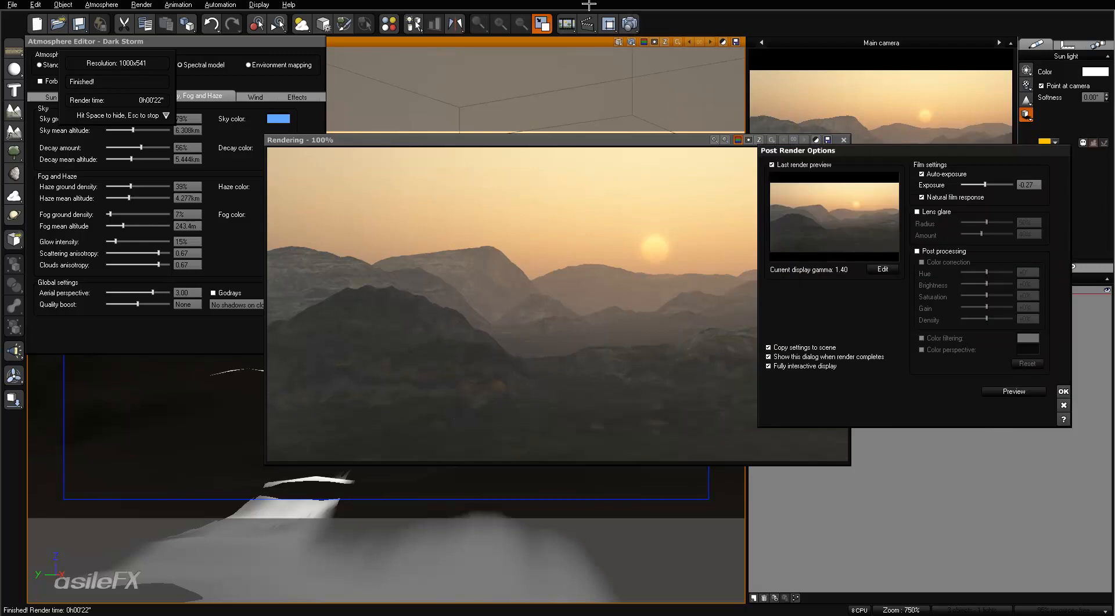
pyautogui.click(1063, 391)
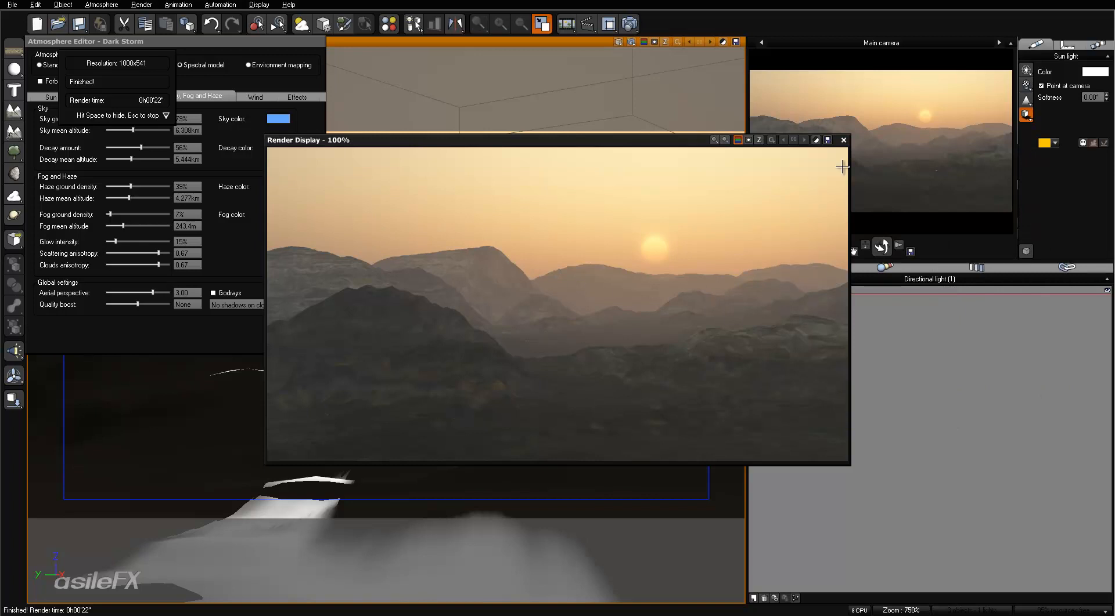
pyautogui.click(843, 140)
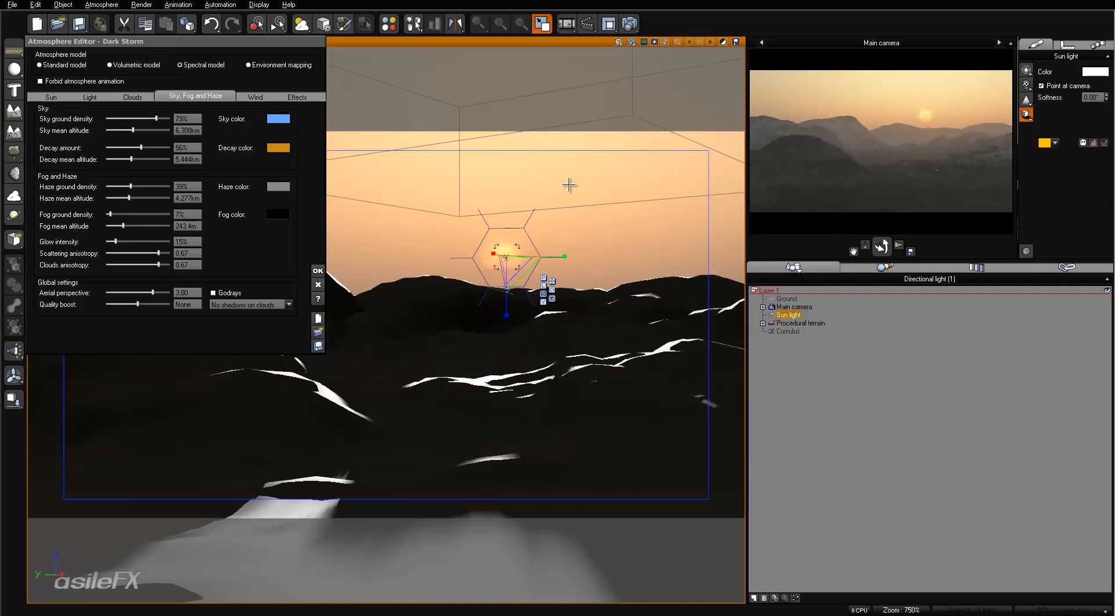
# Switch the atmosphere to volumetric sunlight, render the scene for comparison and close the render display.
pyautogui.click(285, 305)
pyautogui.click(276, 333)
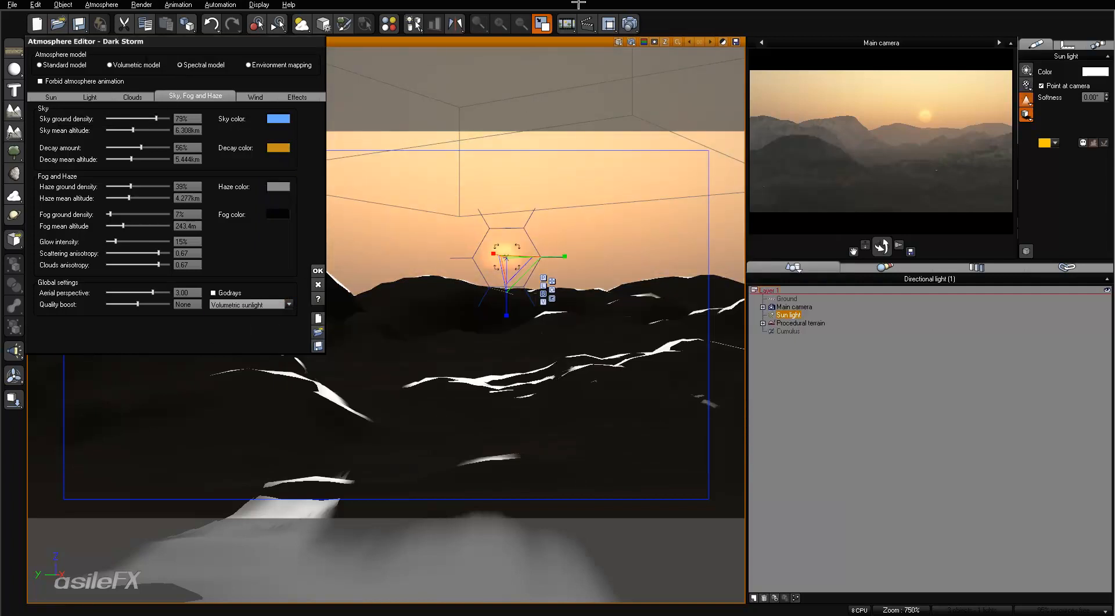
pyautogui.click(629, 24)
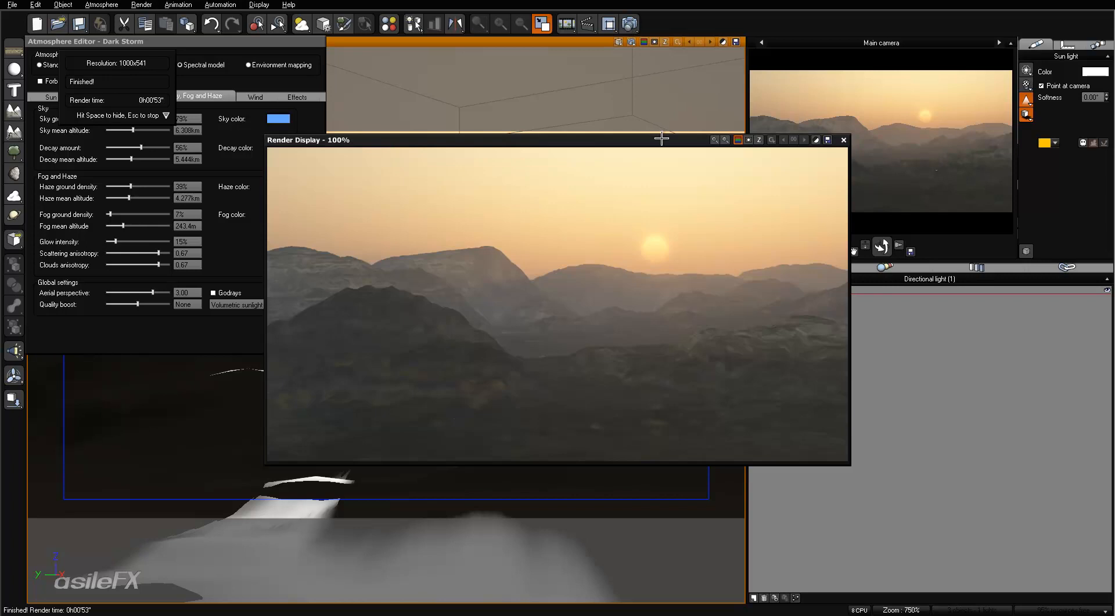
pyautogui.moveTo(661, 139); pyautogui.dragTo(557, 27)
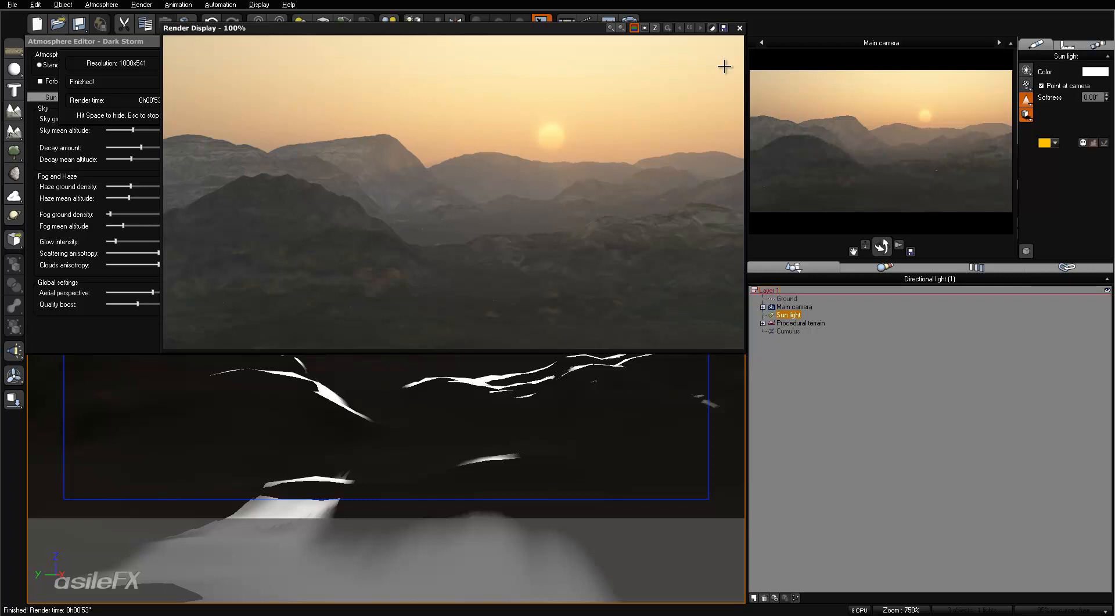
pyautogui.click(739, 28)
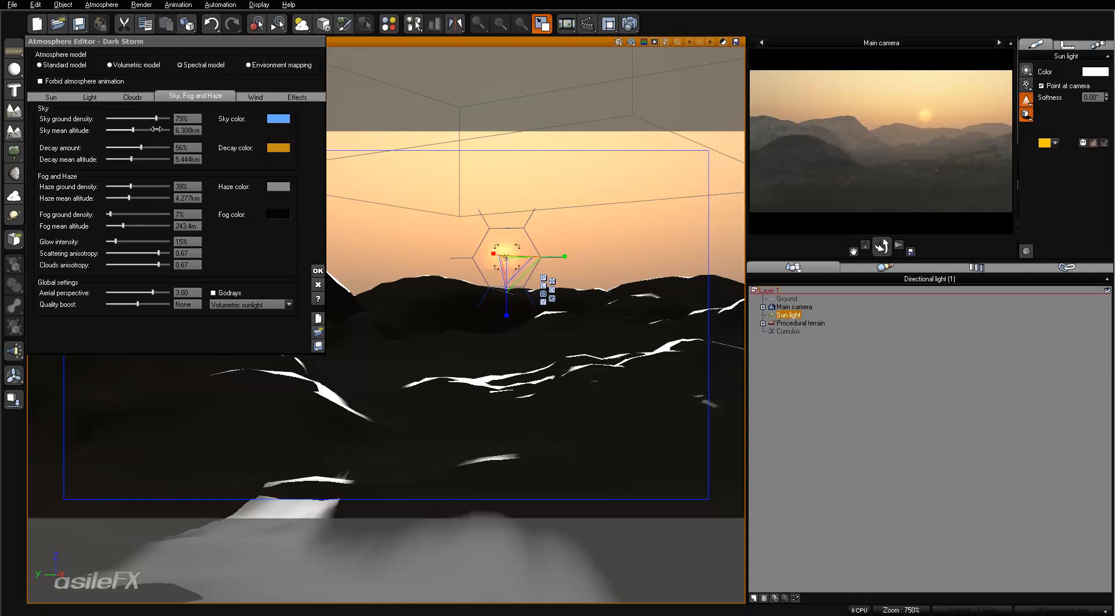
# Set the sky ground density to 83% and the sky mean altitude to about 8.419 km, and refresh the preview.
pyautogui.moveTo(154, 119); pyautogui.dragTo(150, 128)
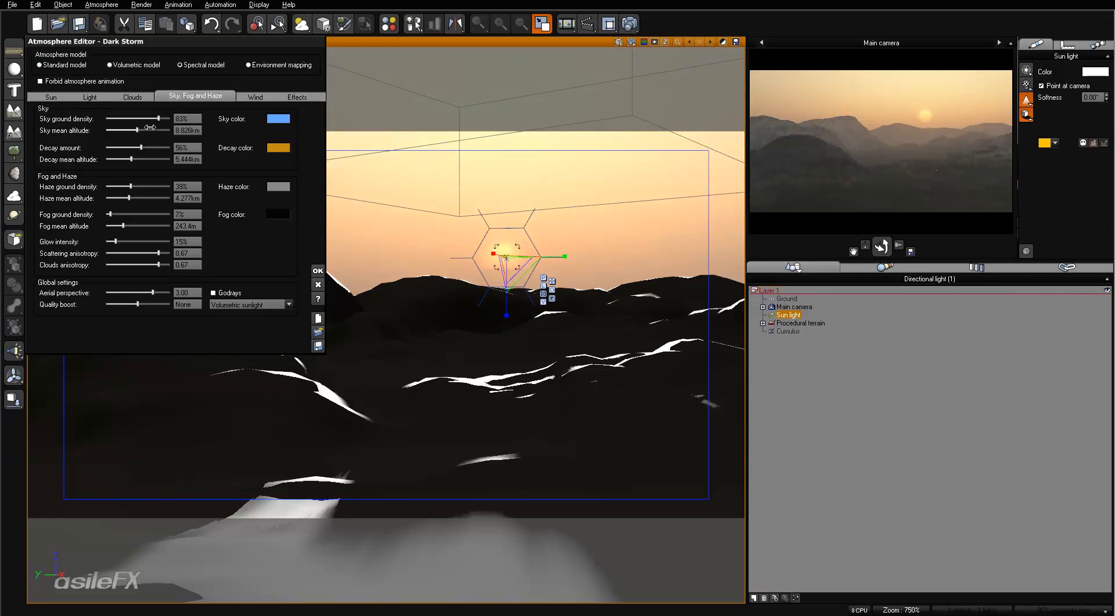
pyautogui.rightClick(893, 160)
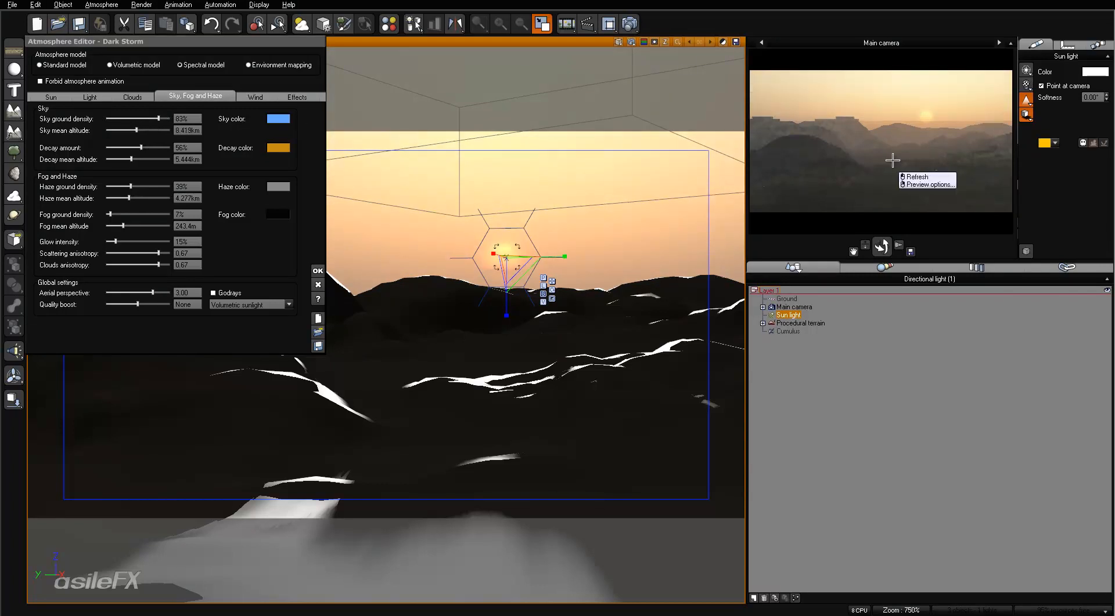
# Set the ambient light balance to 66% from sky and the sky dome lighting gain to -0.10.
pyautogui.click(90, 97)
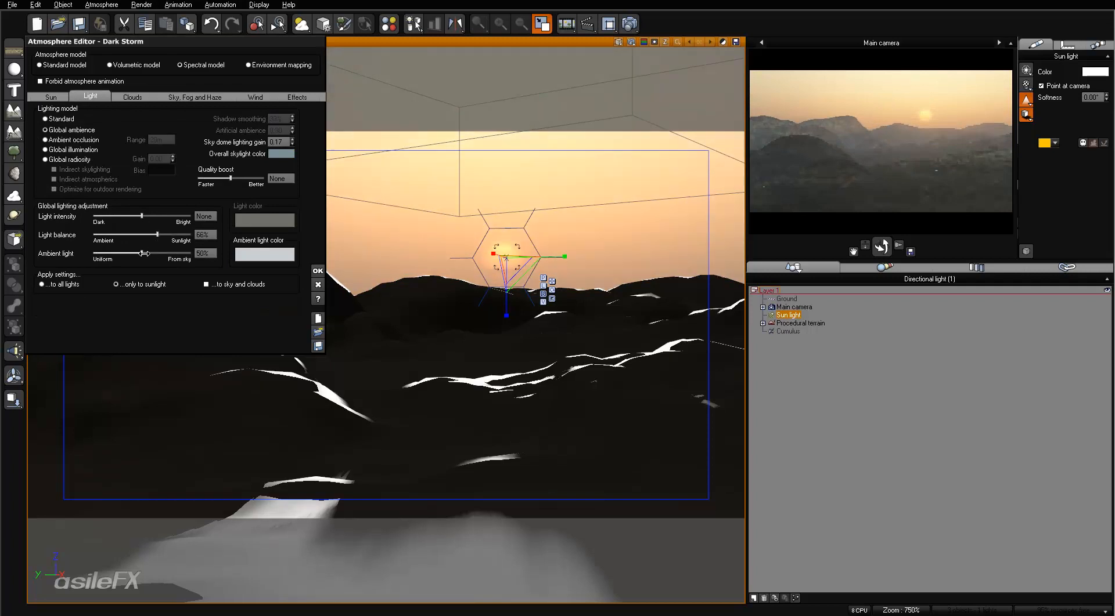
pyautogui.moveTo(158, 254); pyautogui.dragTo(159, 254)
pyautogui.click(276, 142)
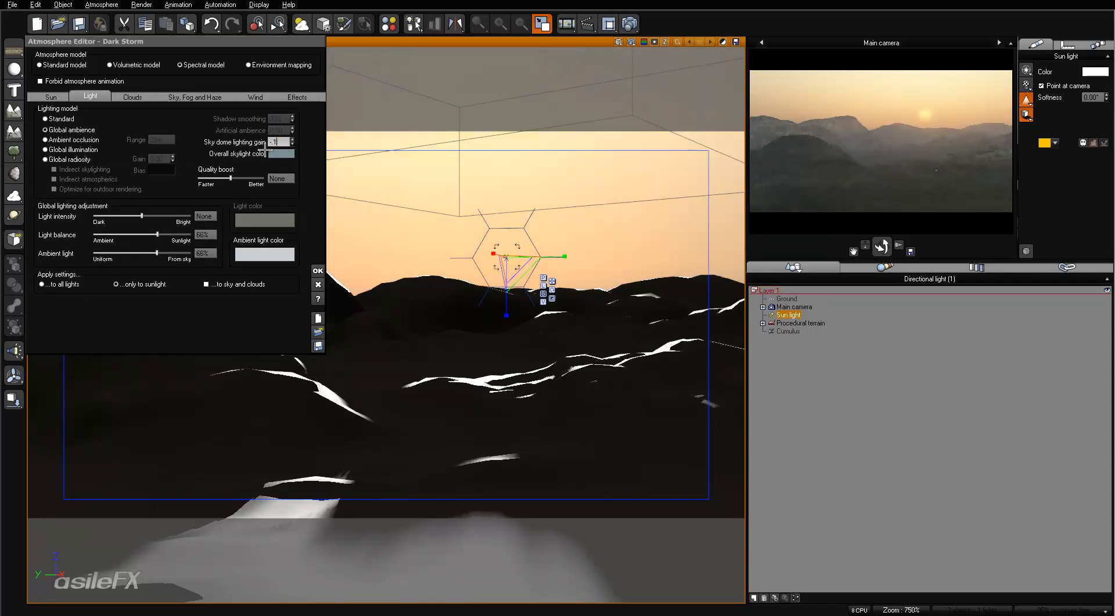
pyautogui.write('-0.10')
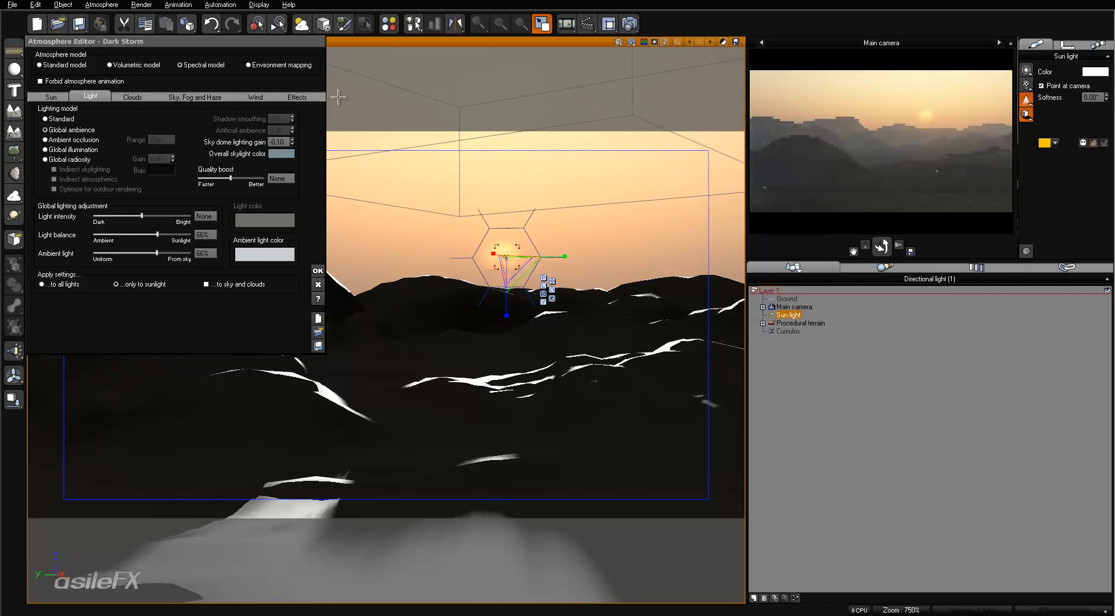
# Raise the glow intensity to 34%, reduce the decay amount to 33%, and refresh the camera preview.
pyautogui.click(190, 98)
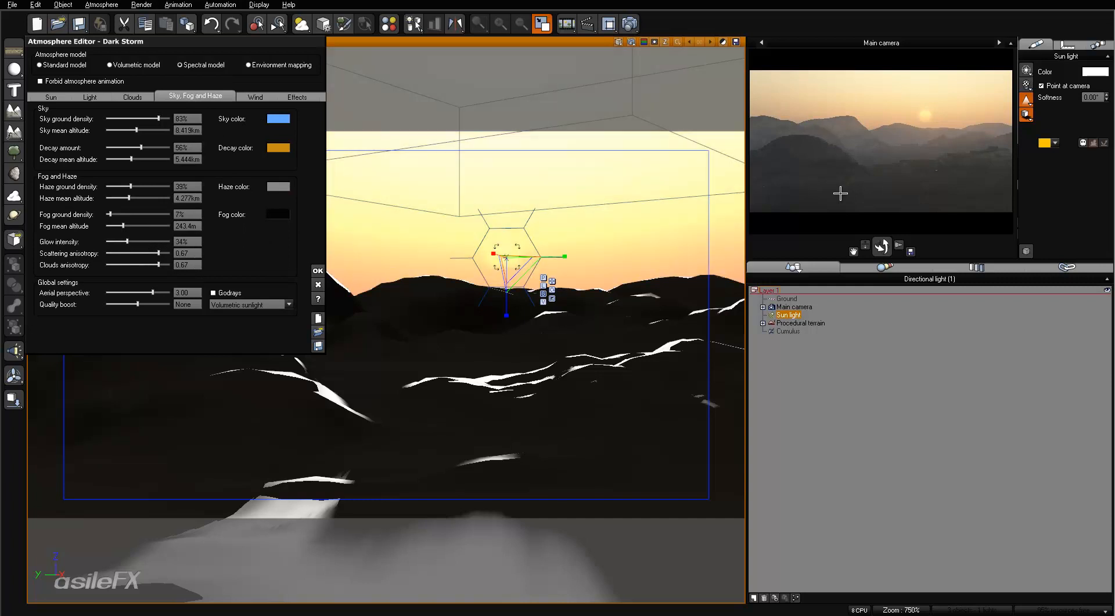
pyautogui.click(910, 176)
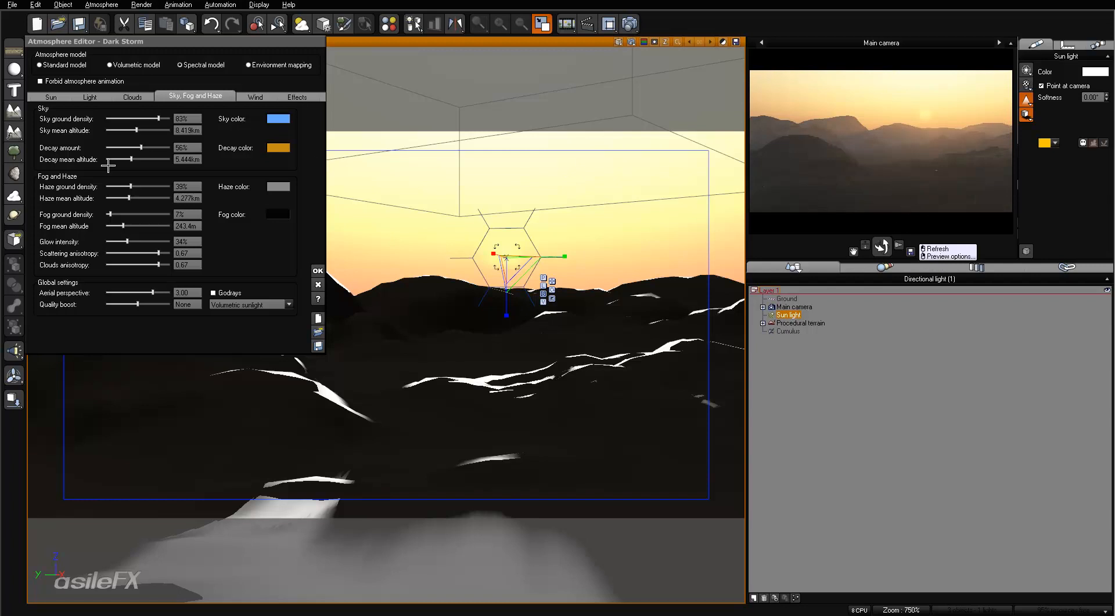
pyautogui.moveTo(141, 147); pyautogui.dragTo(127, 147)
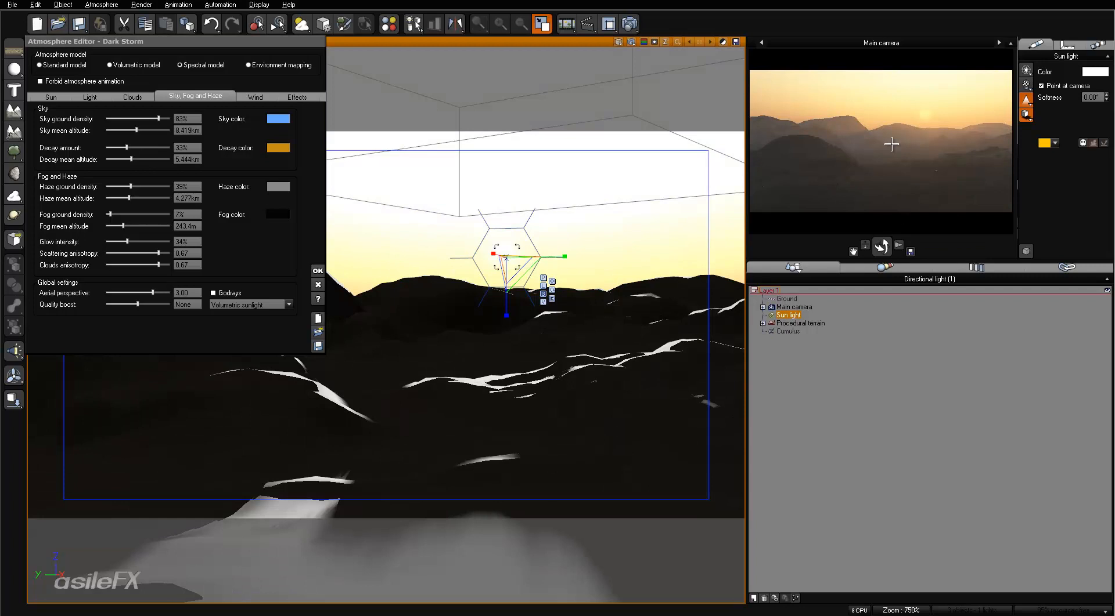
pyautogui.rightClick(959, 160)
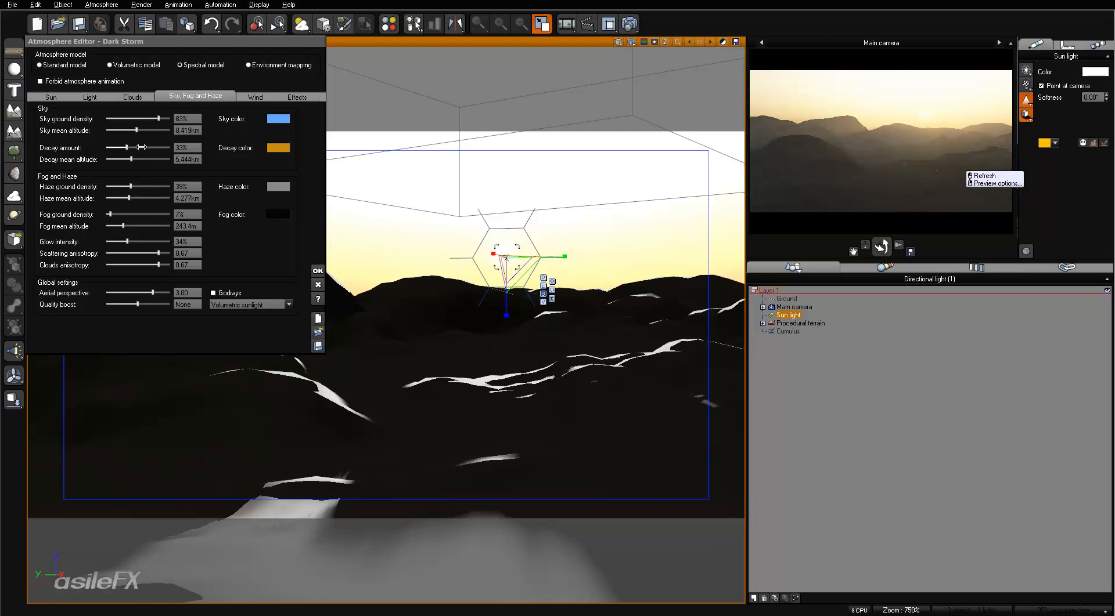
# Set decay to 66% at 4.441 km, haze to 29% at 1.795 km and fog ground density to 27%, and refresh the preview.
pyautogui.moveTo(141, 147); pyautogui.dragTo(163, 148)
pyautogui.moveTo(144, 163); pyautogui.dragTo(141, 163)
pyautogui.rightClick(801, 162)
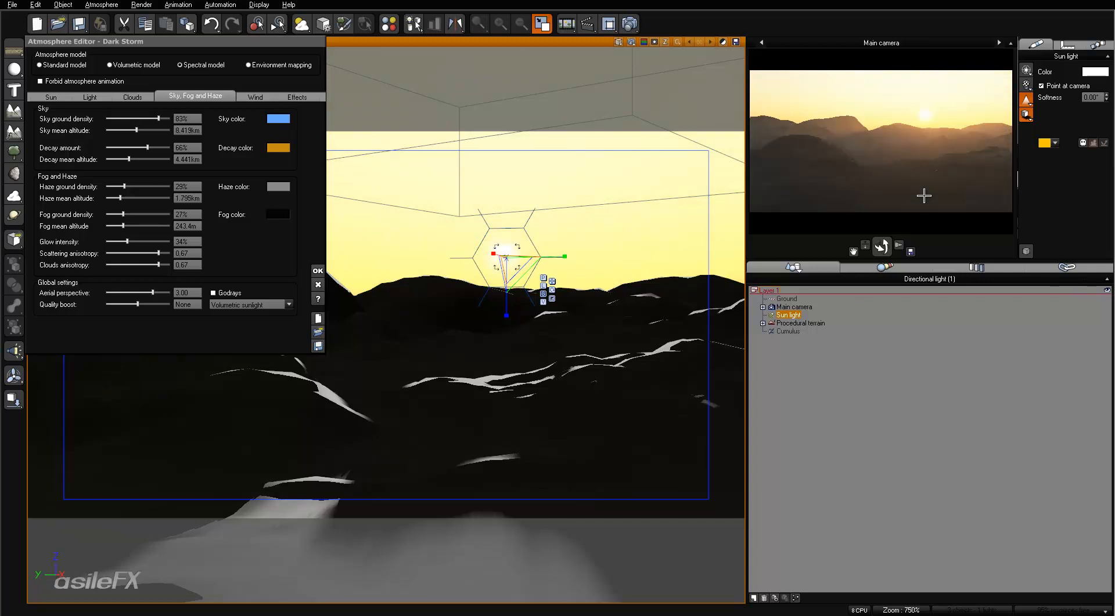
pyautogui.rightClick(924, 198)
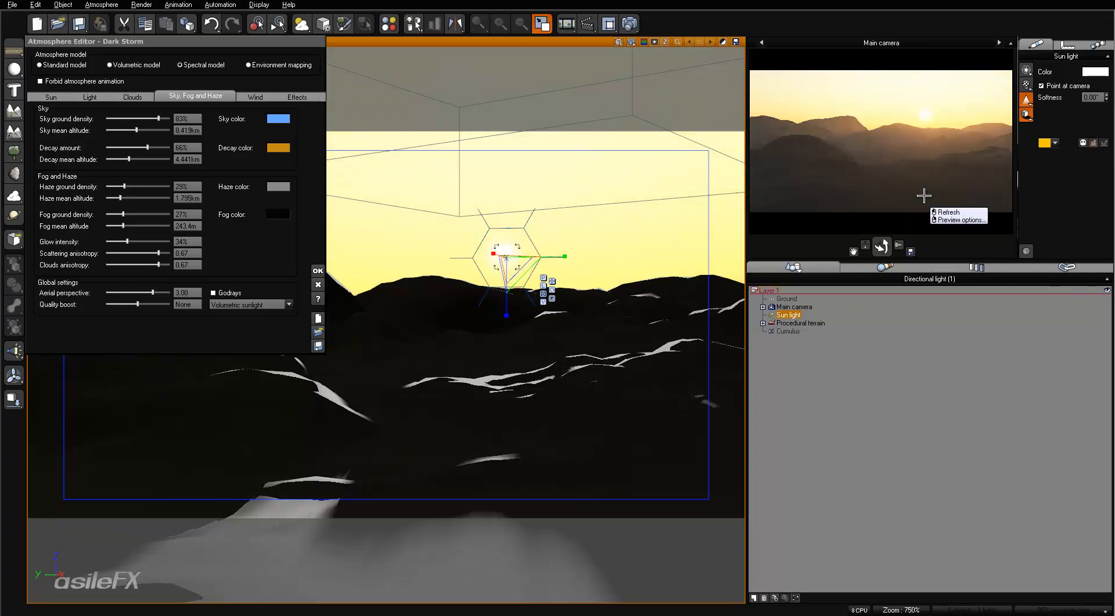
pyautogui.click(935, 211)
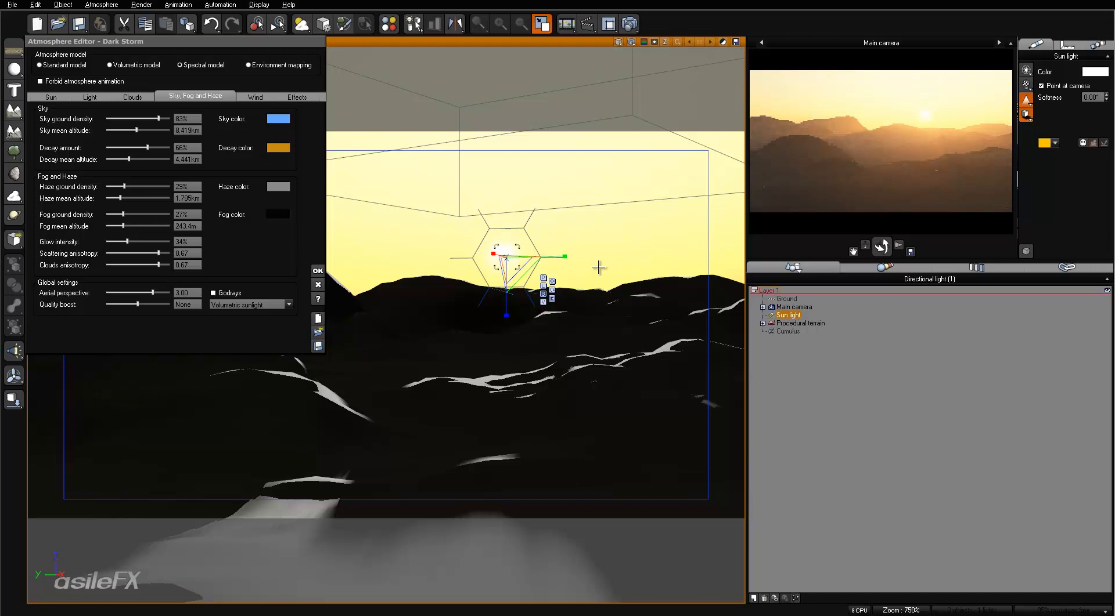
# Align the sun's manipulator with the view axes and move the sun down to the ridge line beside the tallest mountain.
pyautogui.click(553, 281)
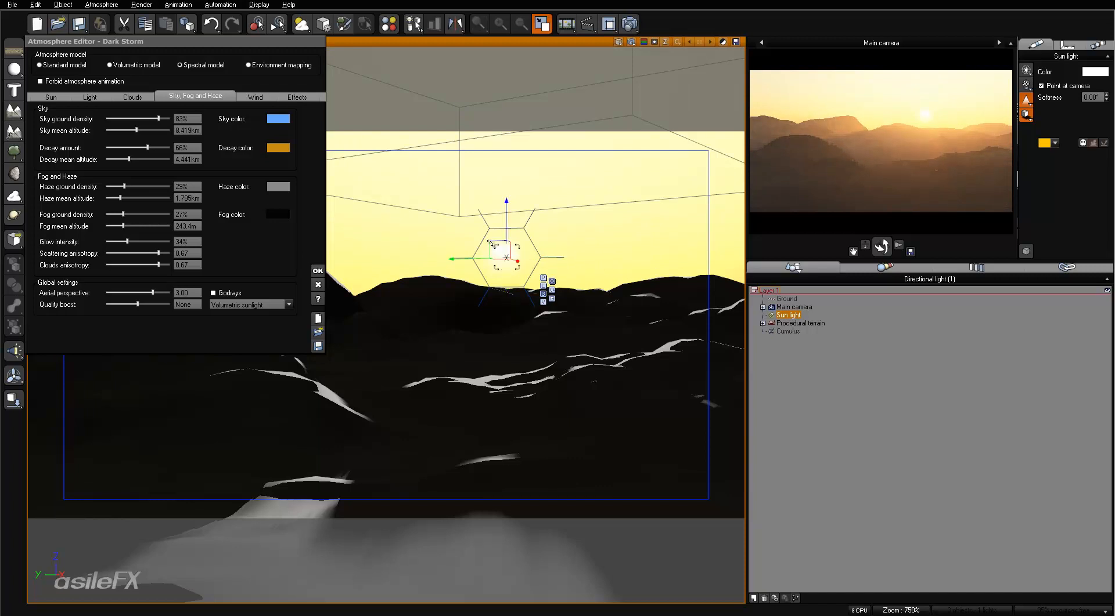
pyautogui.click(543, 299)
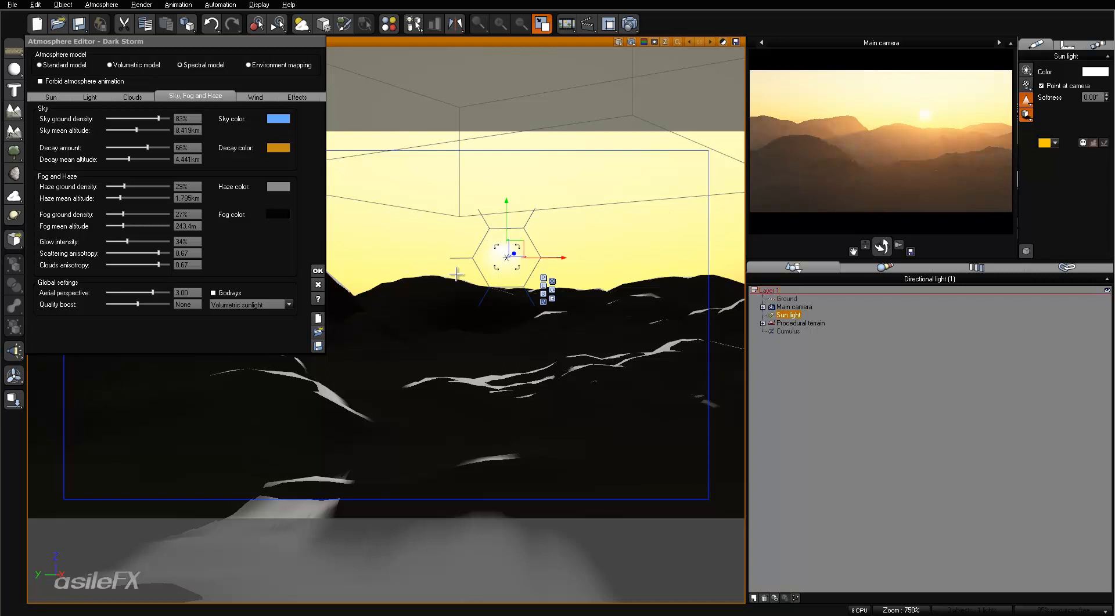
pyautogui.moveTo(509, 256); pyautogui.dragTo(359, 280)
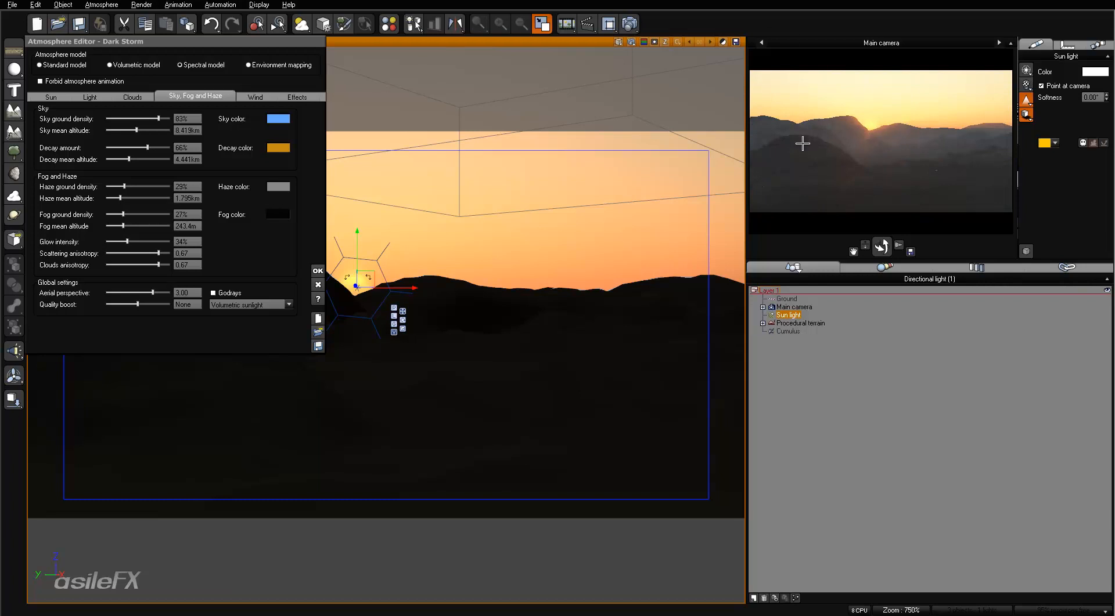
# Compare the preview using no shadows on clouds against volumetric sunlight, leaving volumetric sunlight selected.
pyautogui.click(255, 305)
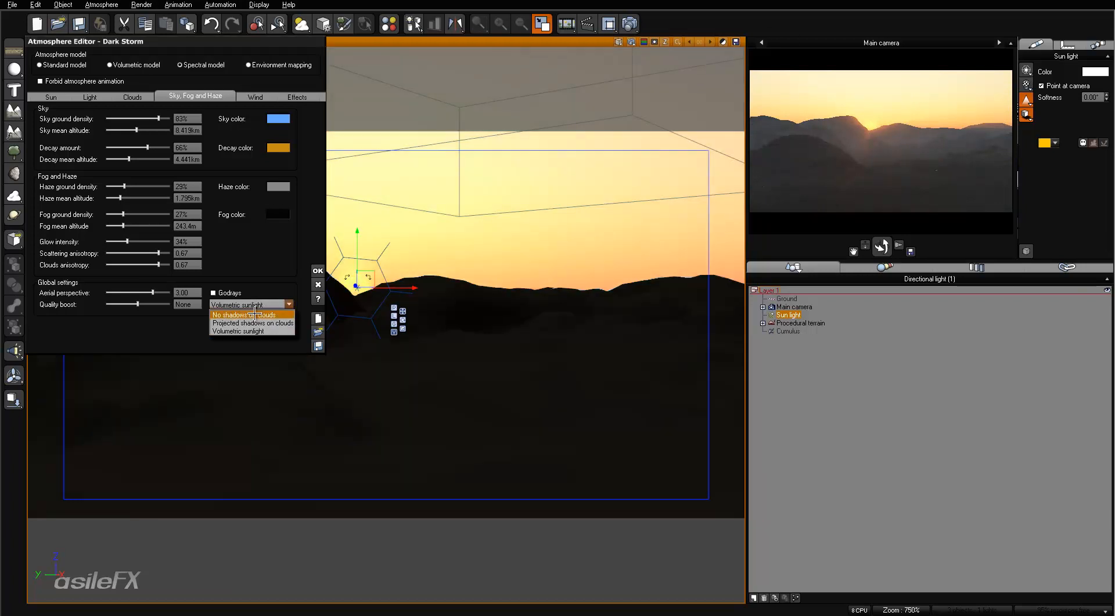
pyautogui.click(256, 314)
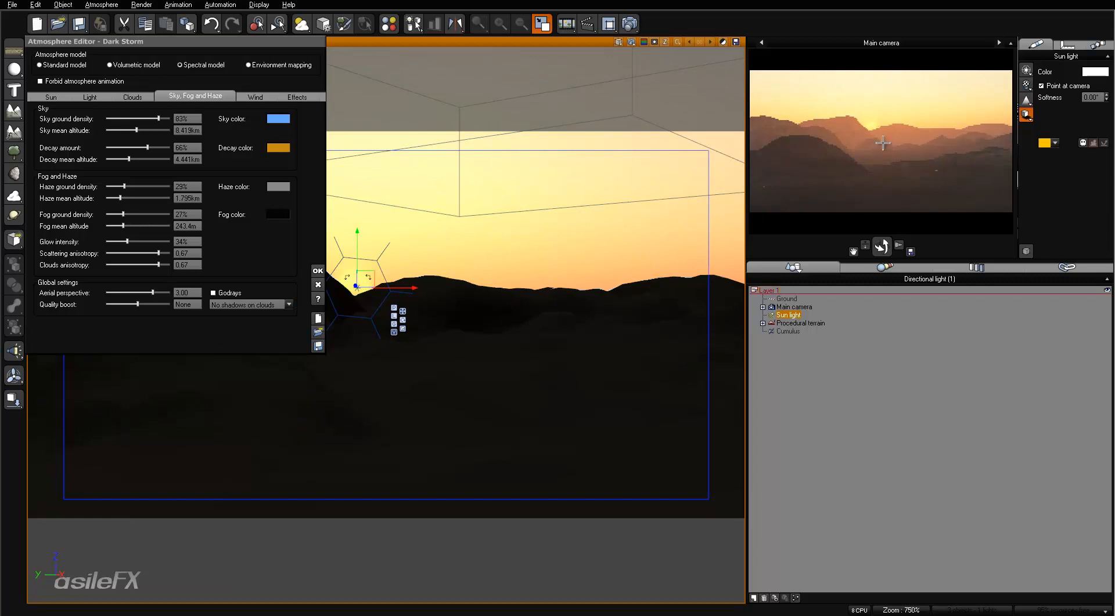
pyautogui.click(225, 305)
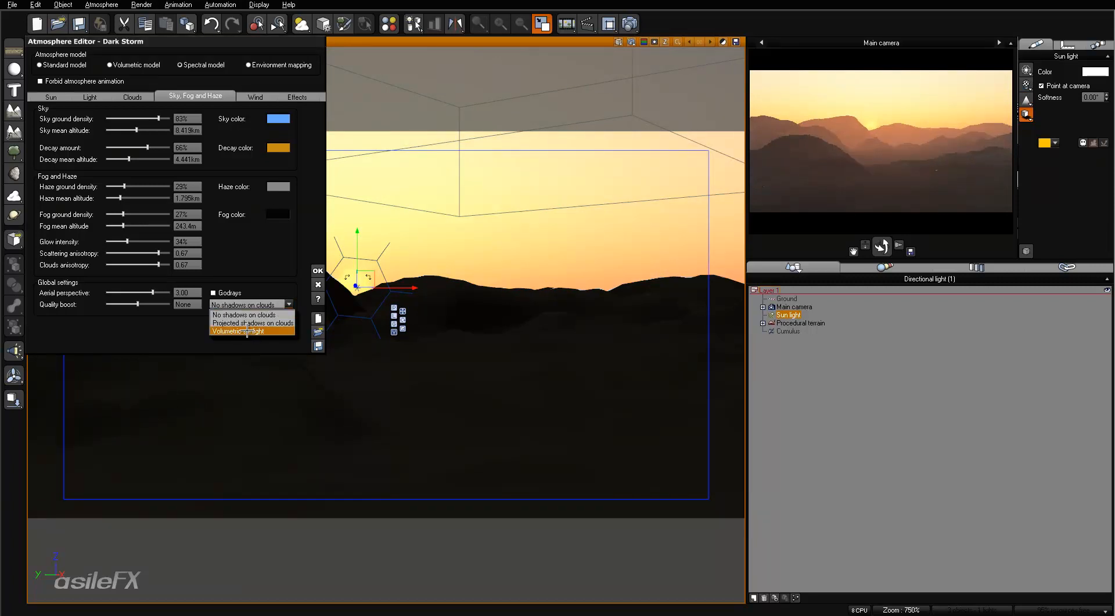
pyautogui.click(247, 330)
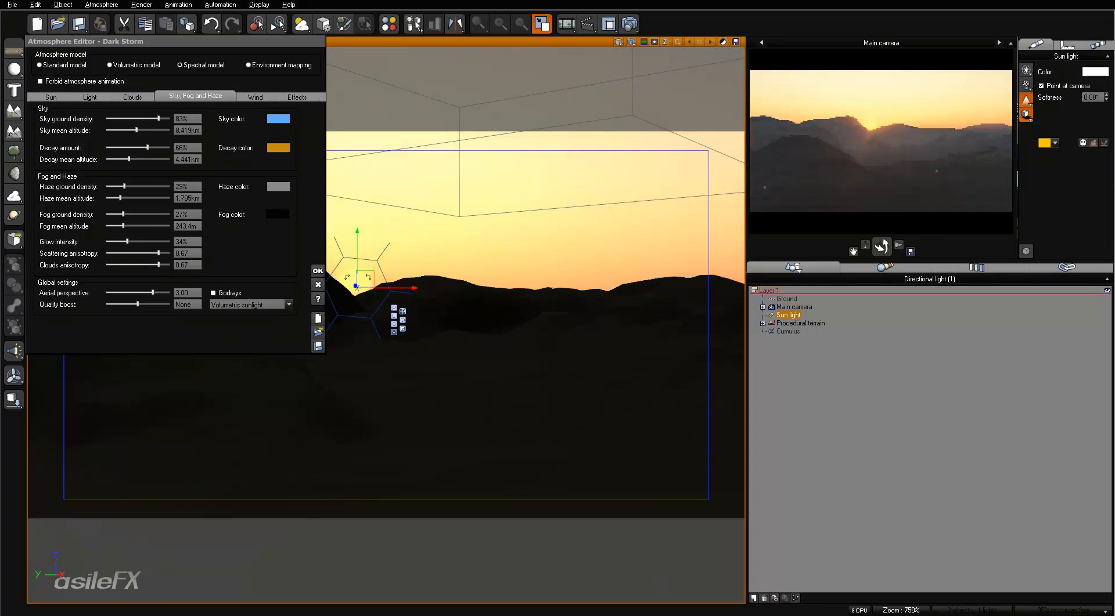
# Test-render the main camera view, and lower fog ground density to 11% and haze ground density to 26%.
pyautogui.click(630, 22)
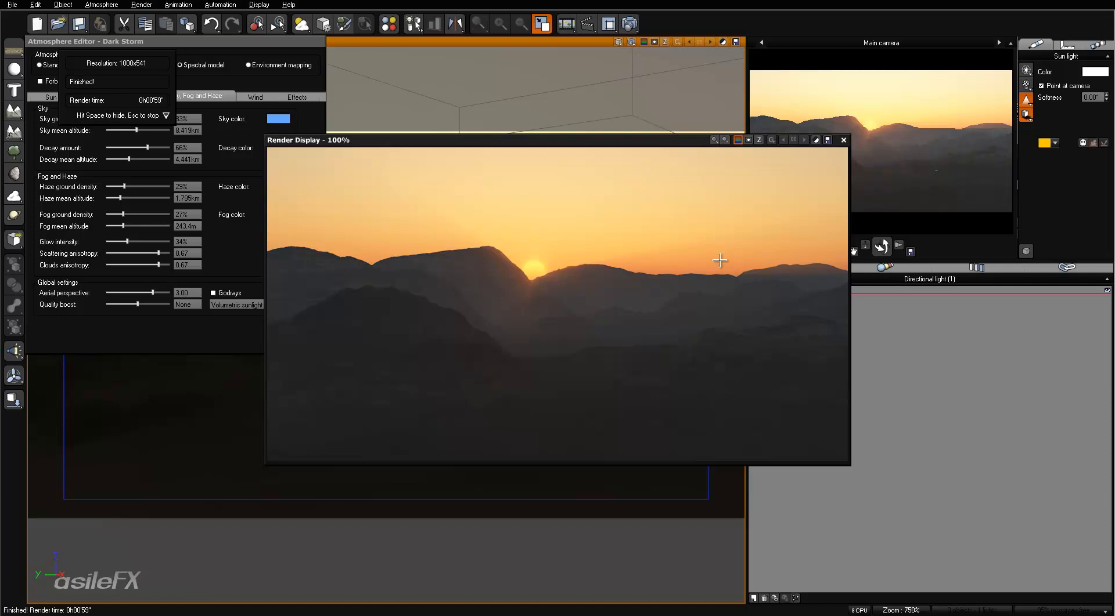
pyautogui.click(842, 139)
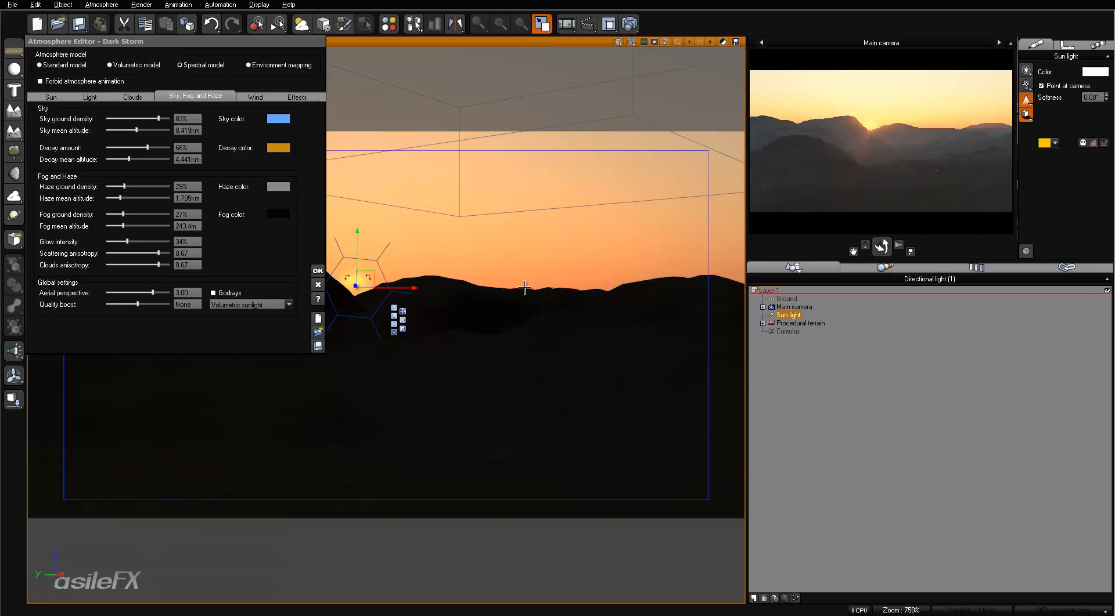
pyautogui.moveTo(153, 215); pyautogui.dragTo(143, 215)
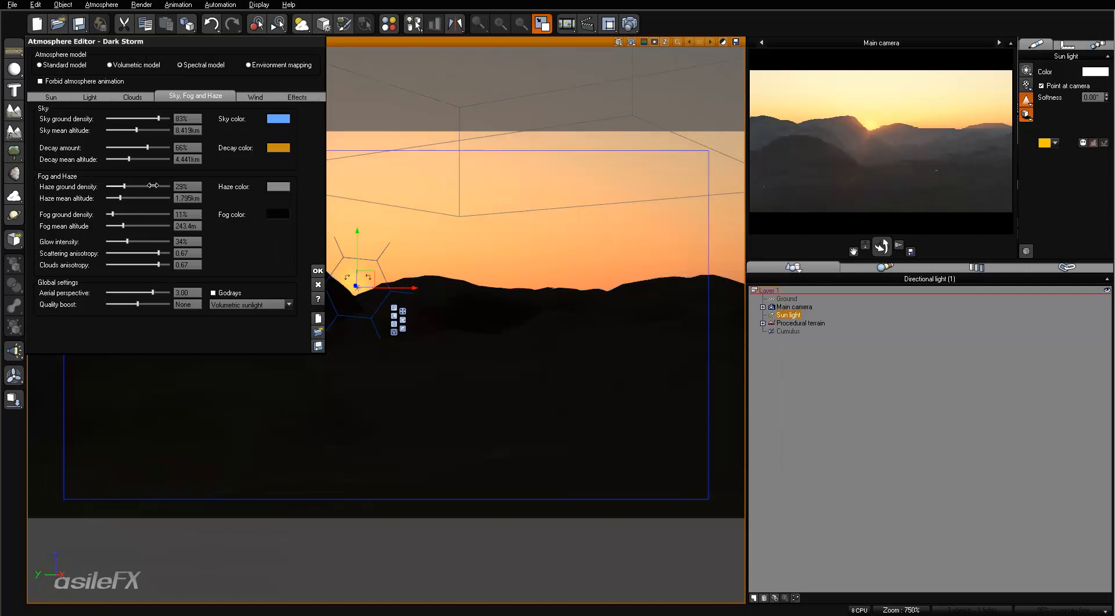
pyautogui.click(951, 182)
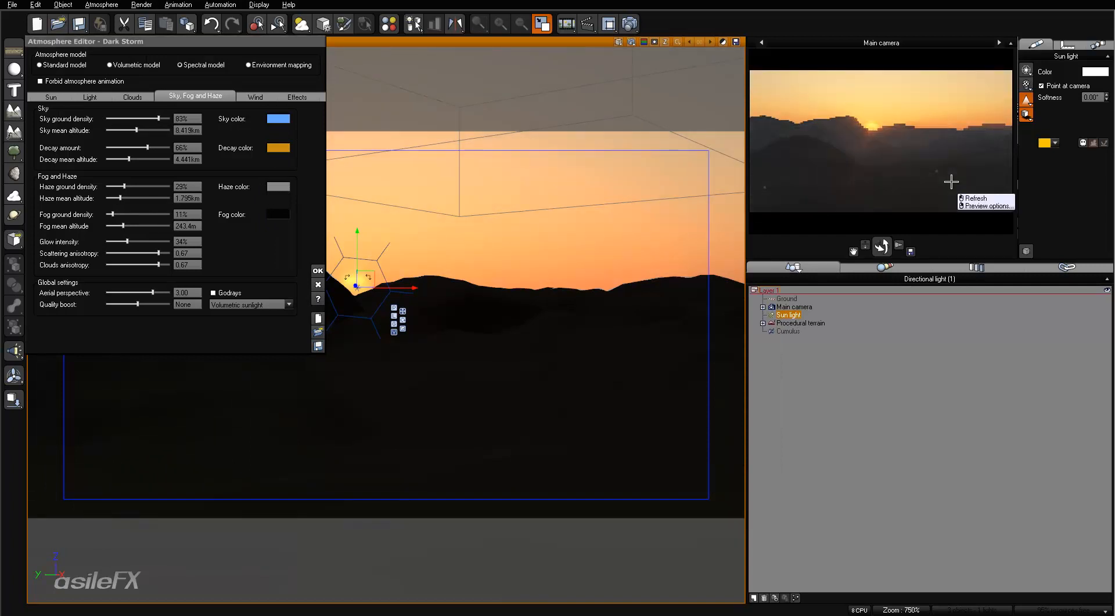
pyautogui.moveTo(137, 187); pyautogui.dragTo(134, 186)
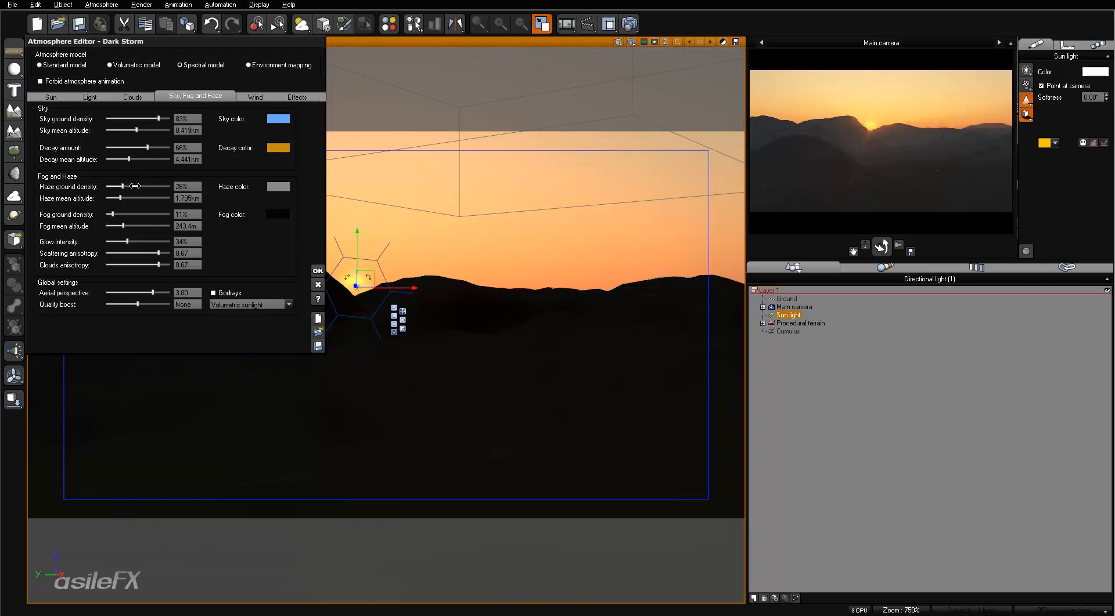
# Reframe the main camera so the sun sits behind the sloping shoulder of the tallest mountain.
pyautogui.moveTo(631, 288); pyautogui.dragTo(670, 337, button='right')
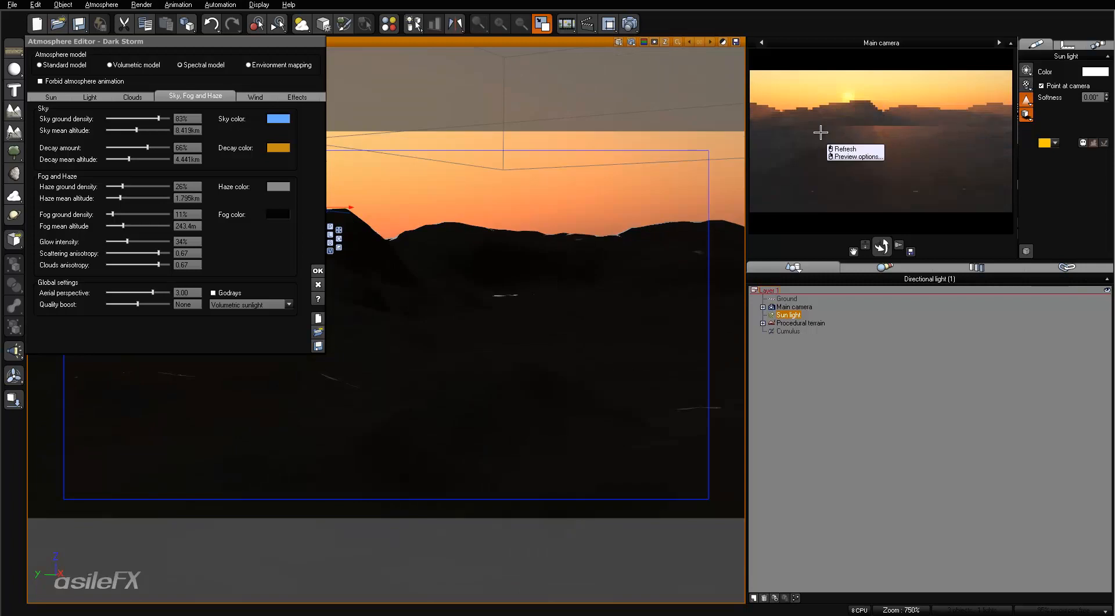
pyautogui.moveTo(694, 229); pyautogui.dragTo(647, 191, button='right')
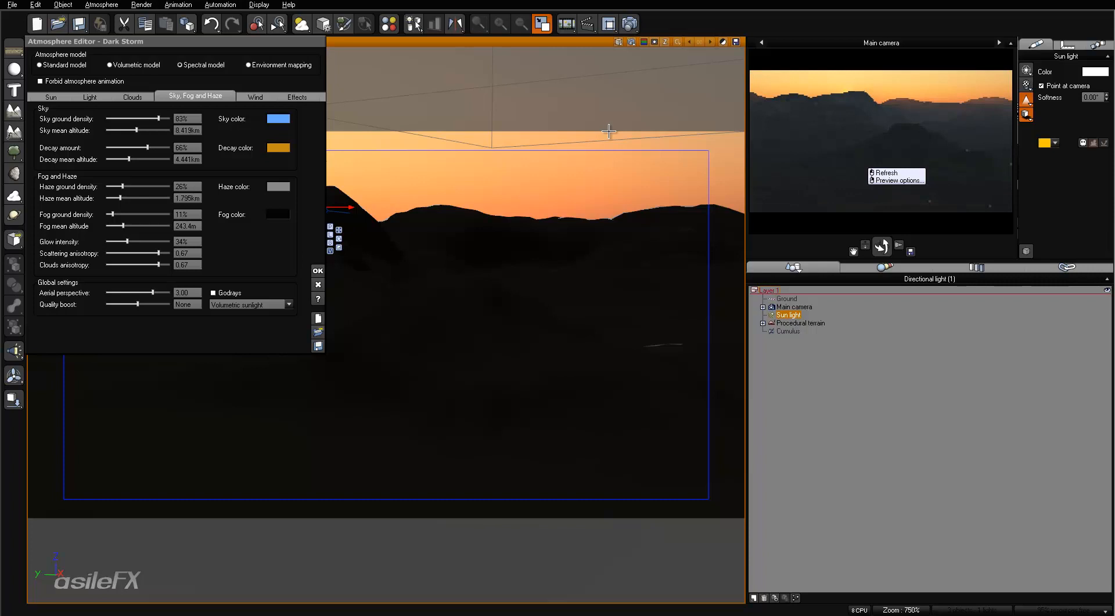
pyautogui.moveTo(641, 146); pyautogui.dragTo(654, 164, button='right')
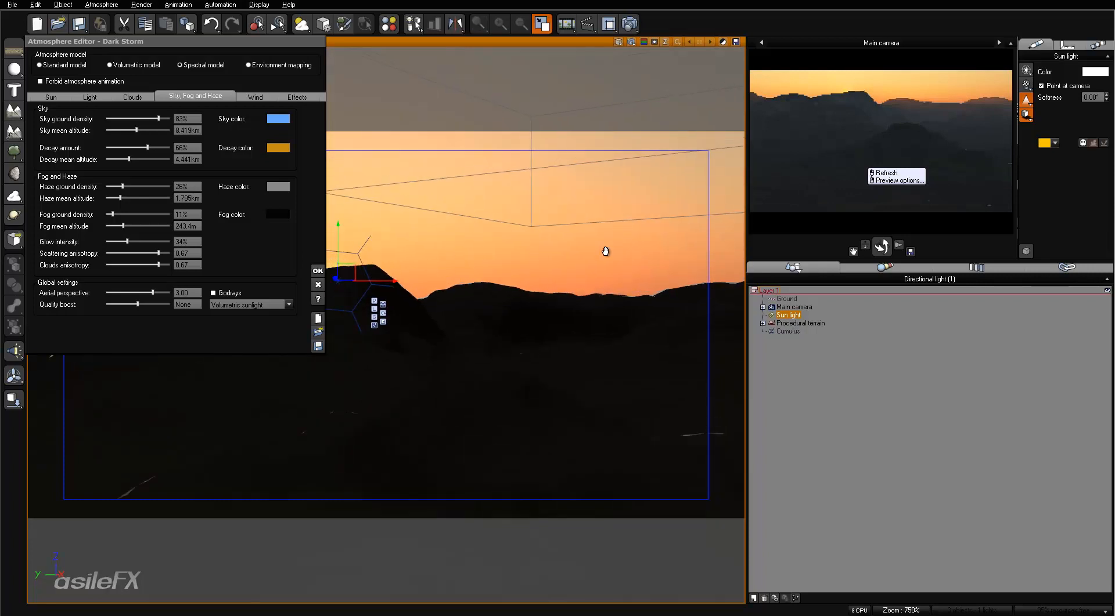
pyautogui.moveTo(513, 242); pyautogui.dragTo(620, 213, button='right')
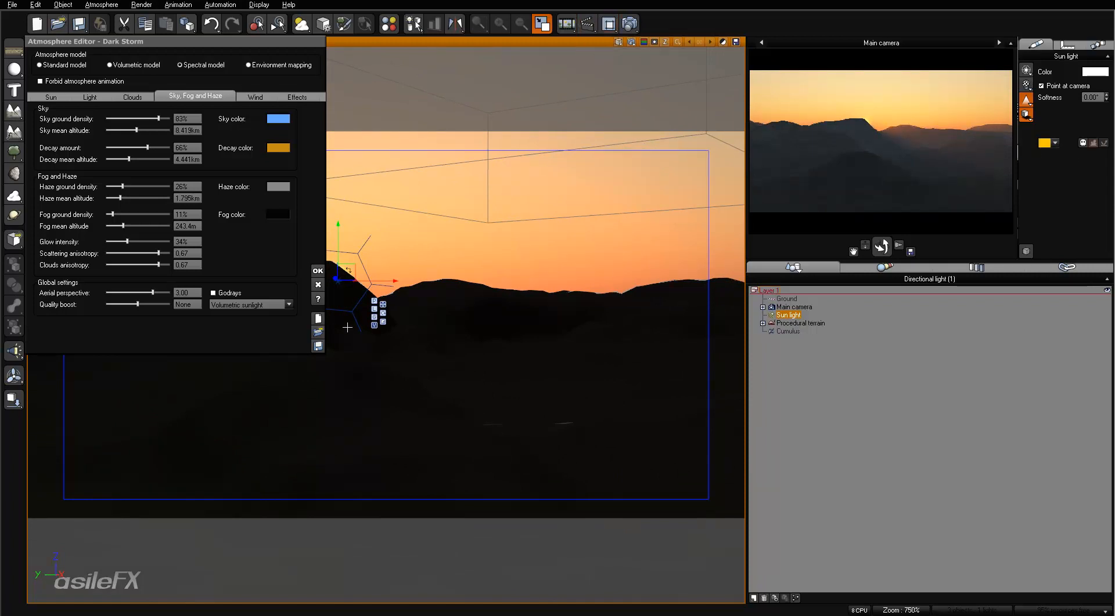
# Accept the atmosphere settings and render only a region covering the sun and the hazy ridges beside it.
pyautogui.click(317, 270)
pyautogui.moveTo(319, 209); pyautogui.dragTo(606, 412)
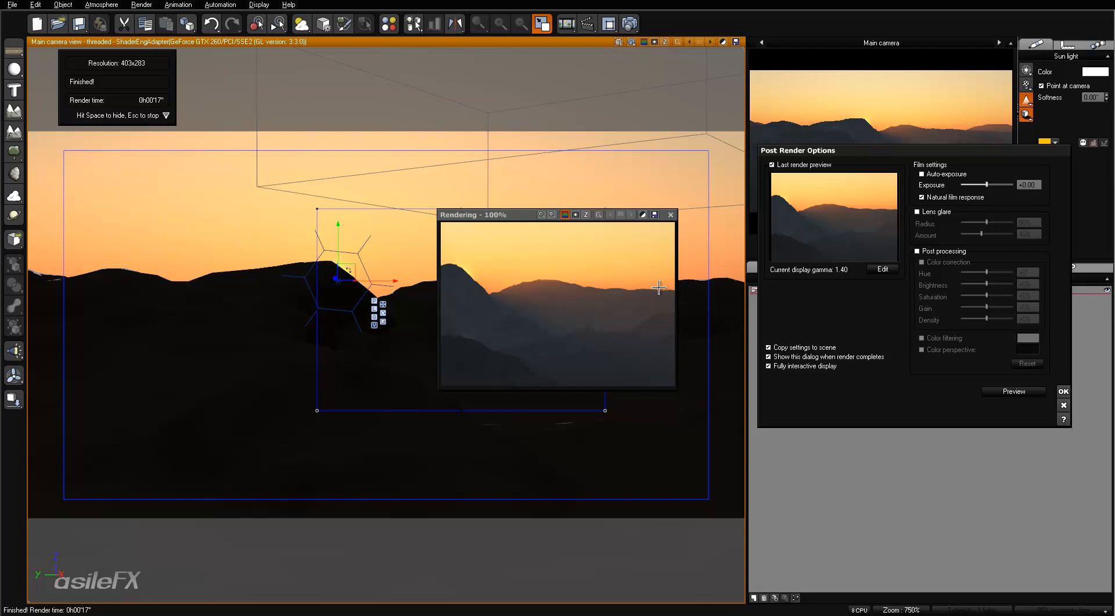
pyautogui.click(669, 215)
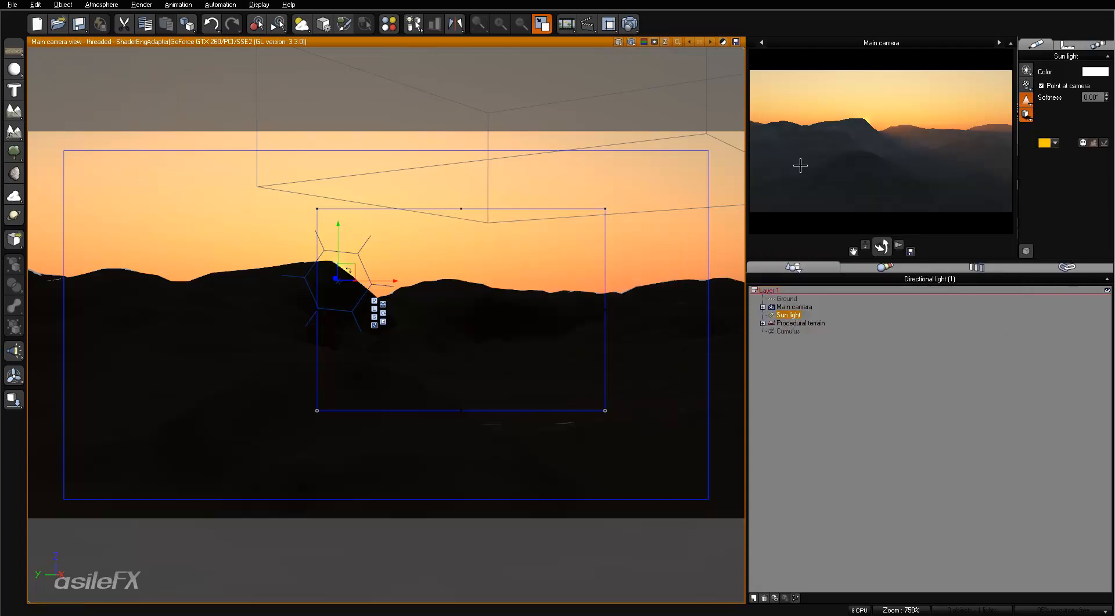
# Discard the render area in the main camera view.
pyautogui.rightClick(885, 170)
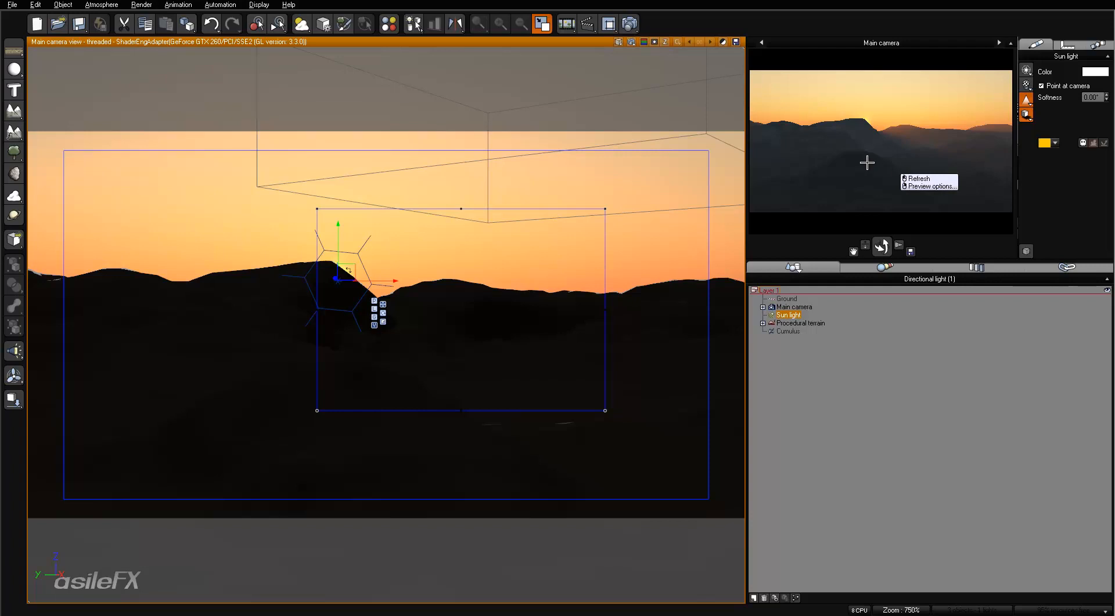
pyautogui.press('Escape')
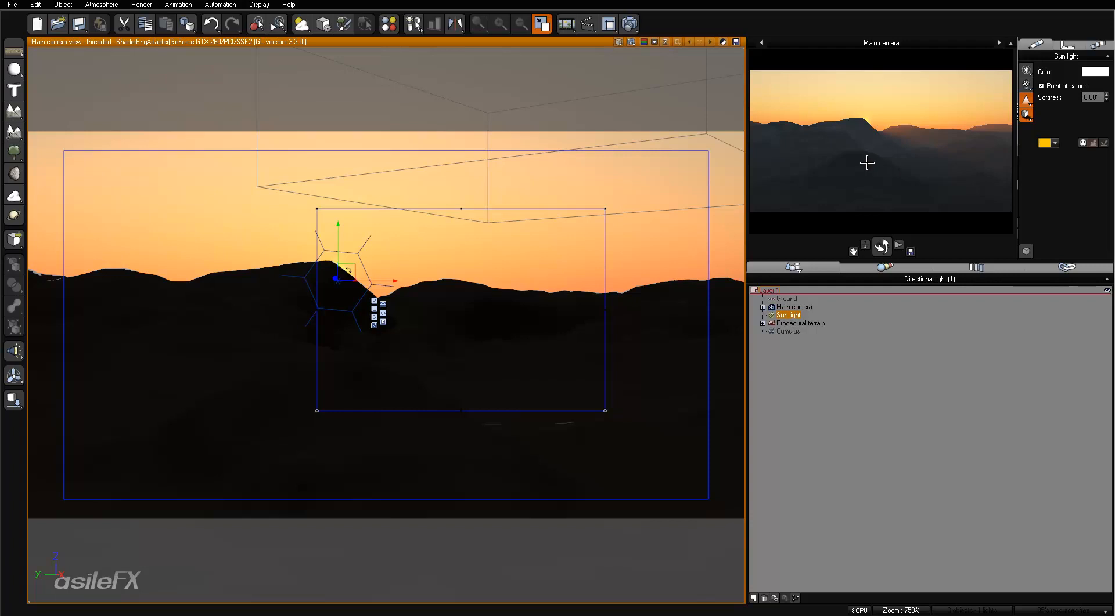
pyautogui.rightClick(506, 280)
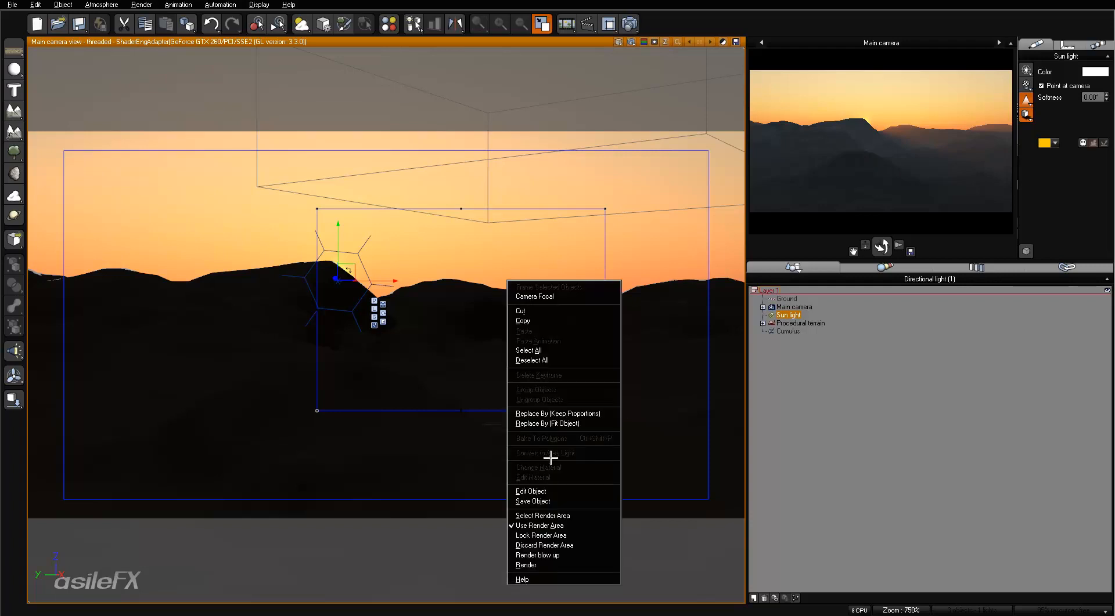
pyautogui.click(575, 544)
# Add a Thick, High Cumulus cloud layer from the Spectral 2 collection to the atmosphere.
pyautogui.click(102, 5)
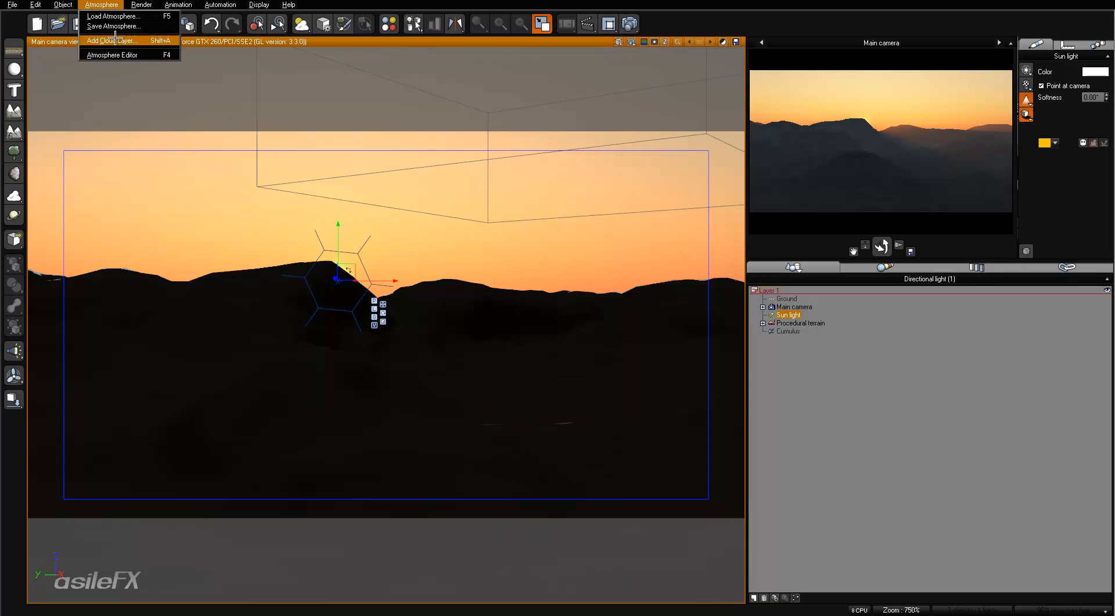
pyautogui.click(110, 42)
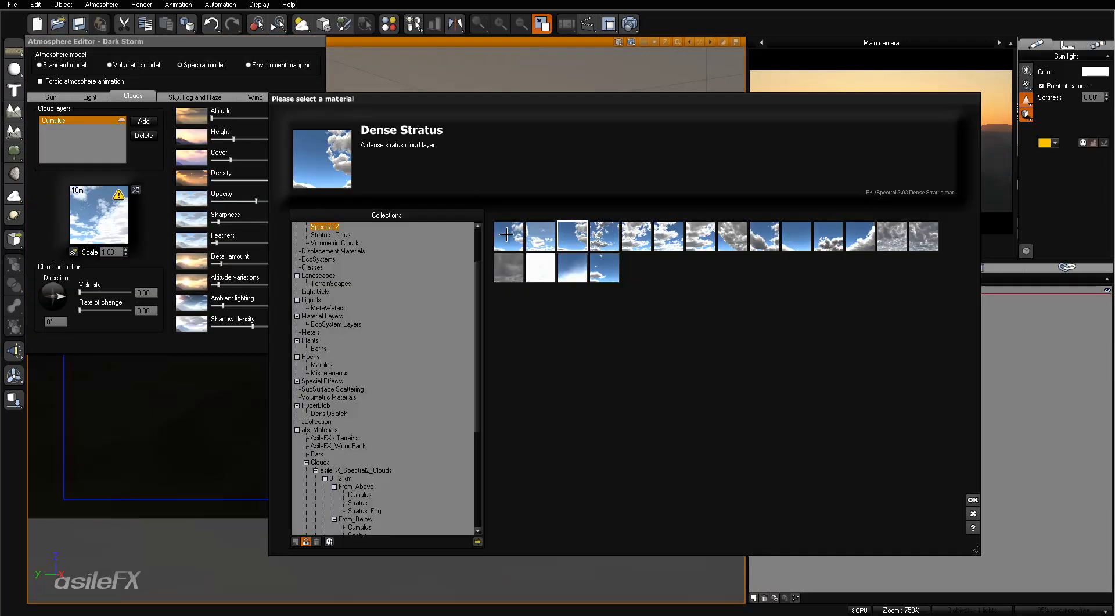
pyautogui.doubleClick(667, 236)
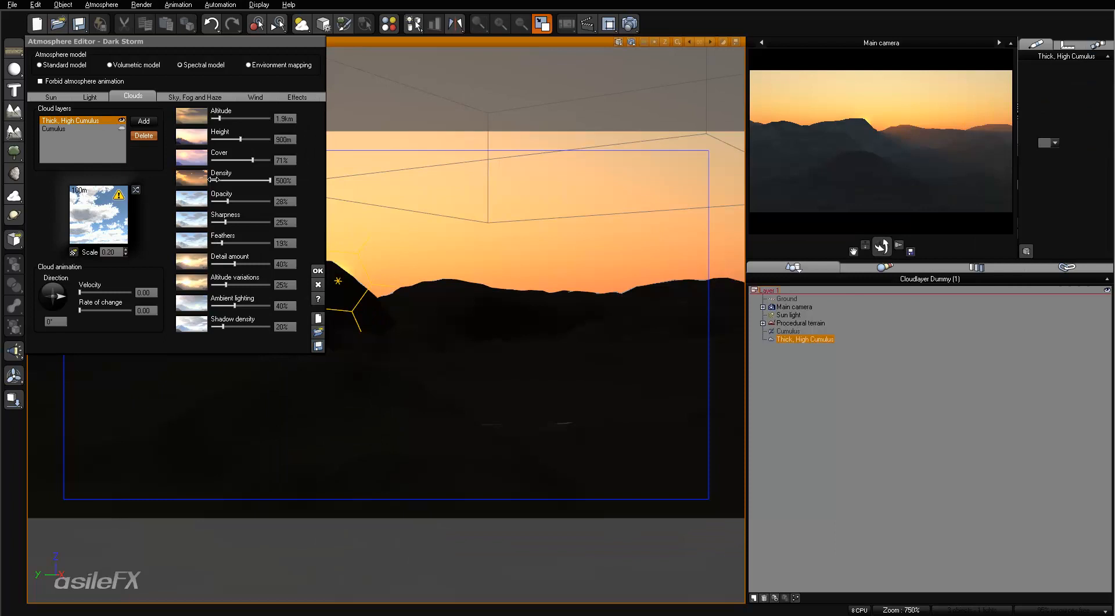
# Set the Thick, High Cumulus layer's height to about 266 m and density to 200%, and accept the atmosphere settings.
pyautogui.moveTo(241, 139)
pyautogui.mouseDown()
pyautogui.moveTo(260, 138)
pyautogui.moveTo(247, 139)
pyautogui.mouseUp()
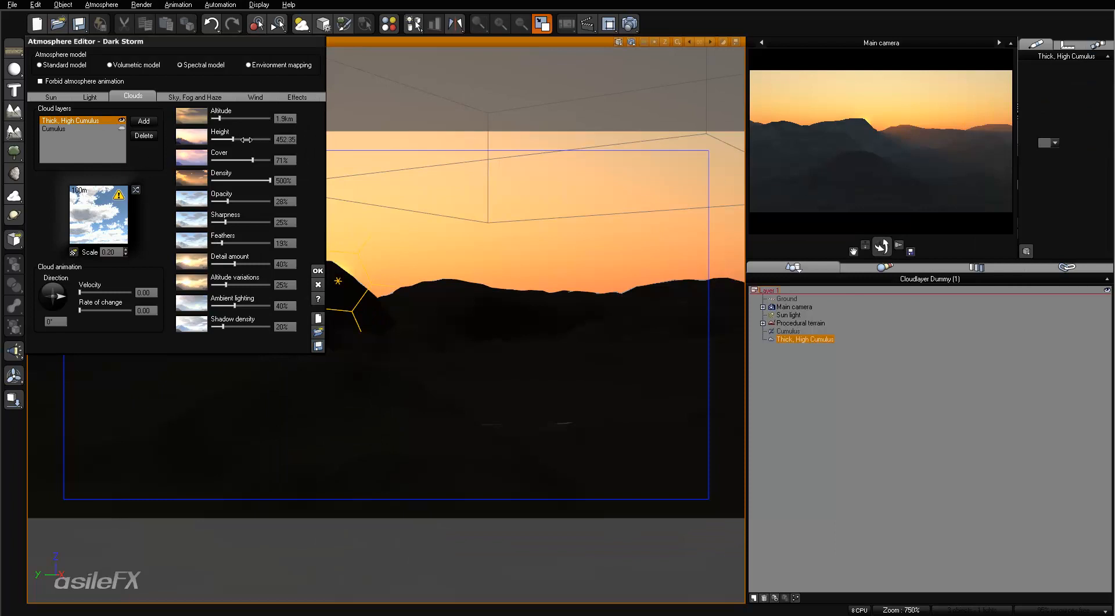
pyautogui.click(770, 141)
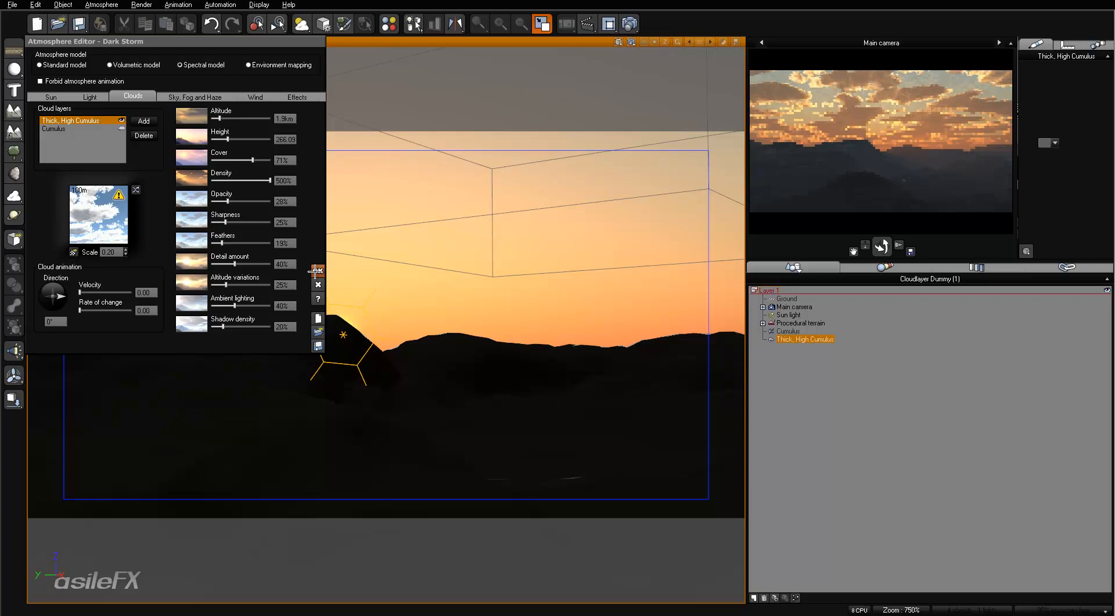
pyautogui.click(299, 181)
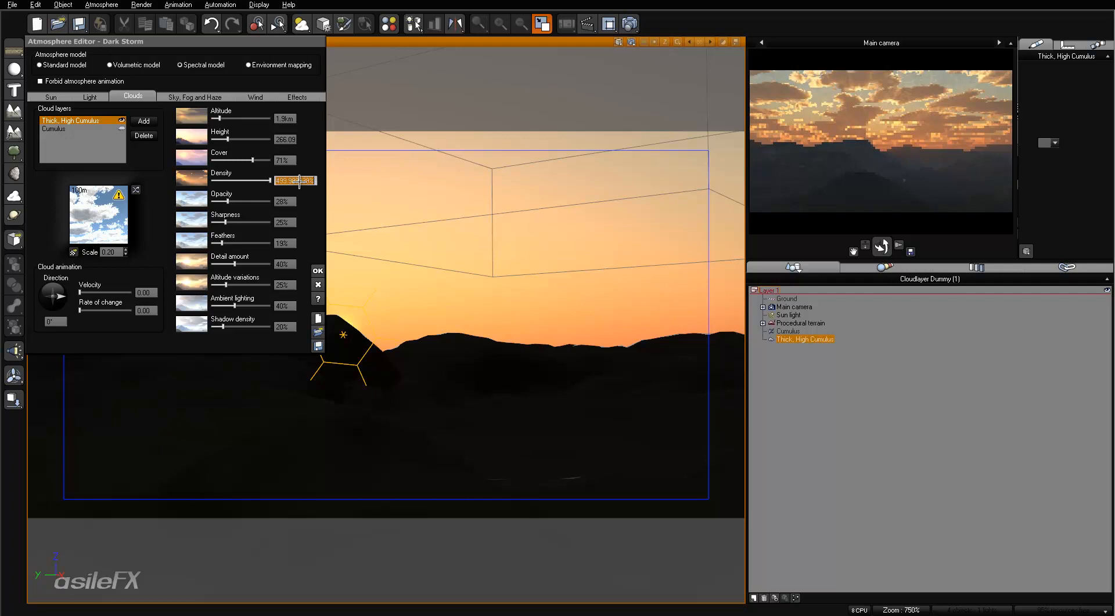
pyautogui.write('200')
pyautogui.press('Return')
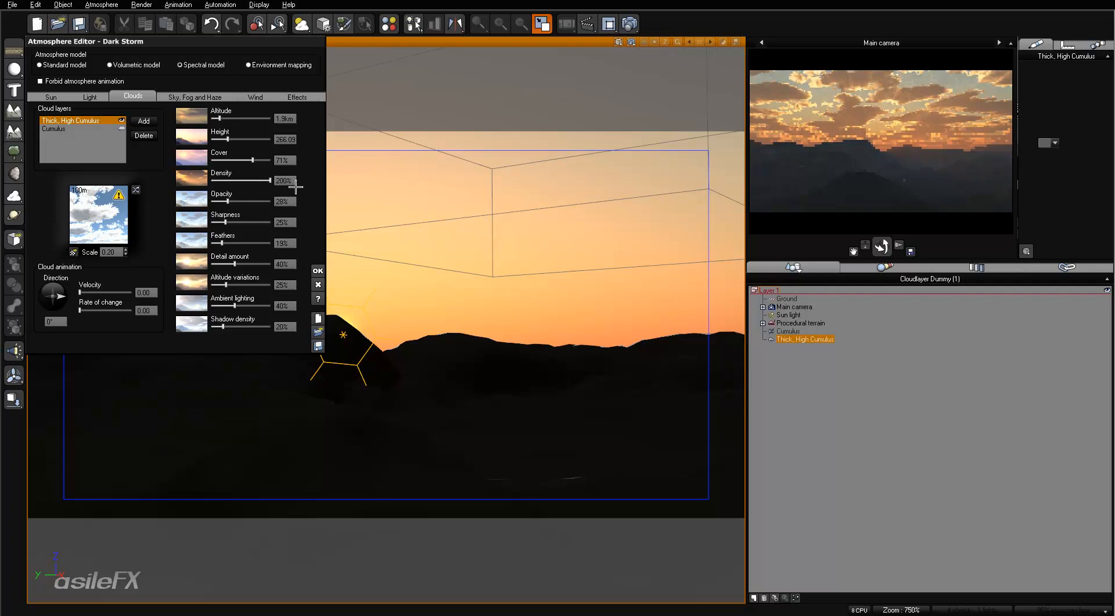
pyautogui.click(318, 272)
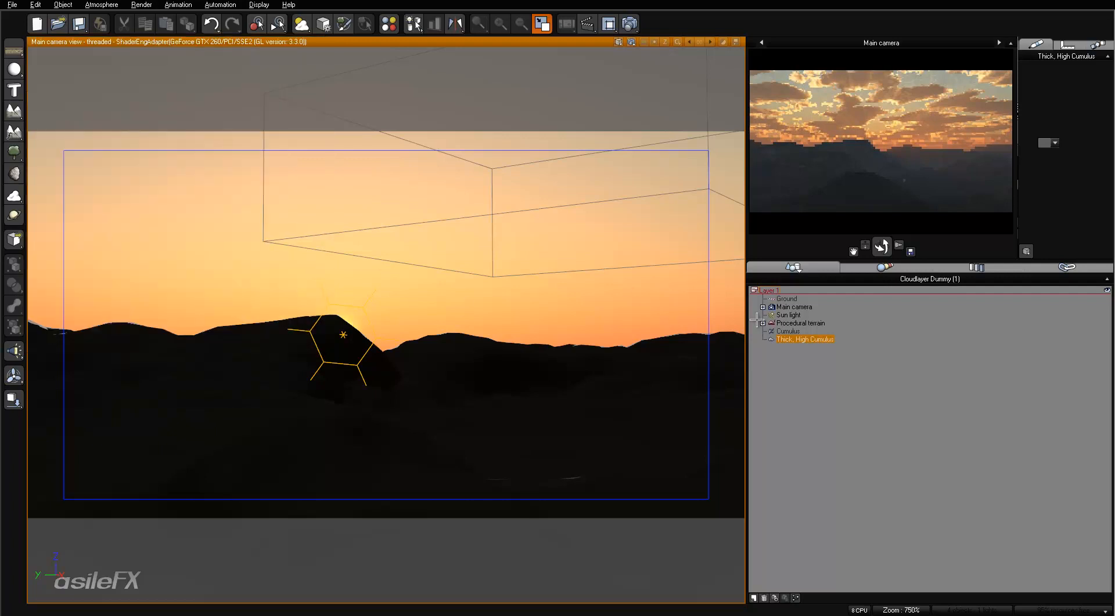
# Raise the sun light well above the tallest mountain and refresh the camera preview.
pyautogui.click(788, 315)
pyautogui.moveTo(349, 323); pyautogui.dragTo(572, 217)
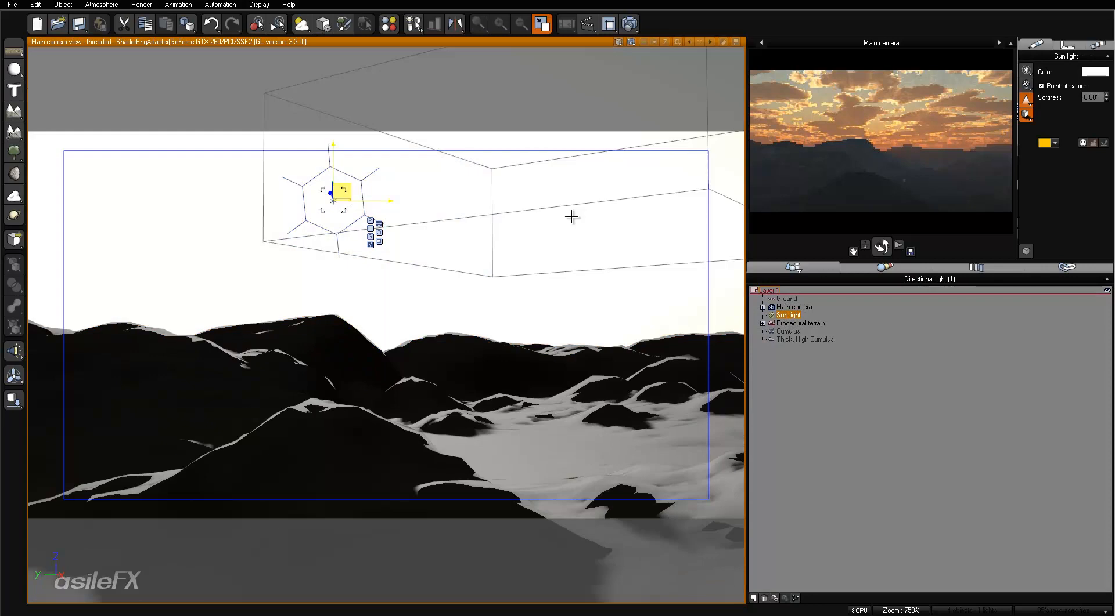
pyautogui.rightClick(853, 184)
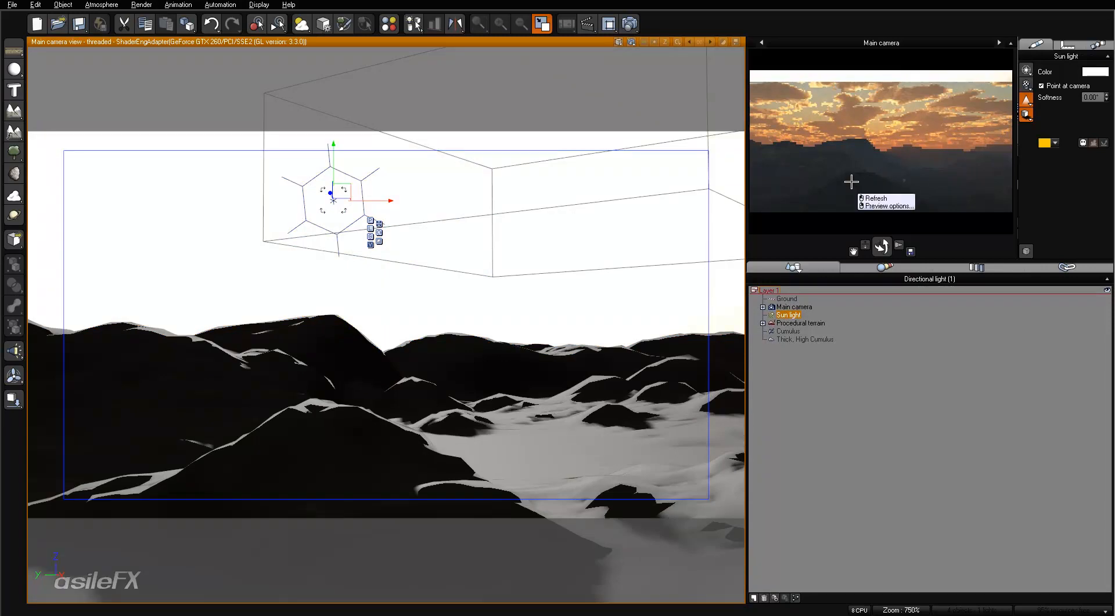
pyautogui.click(852, 183)
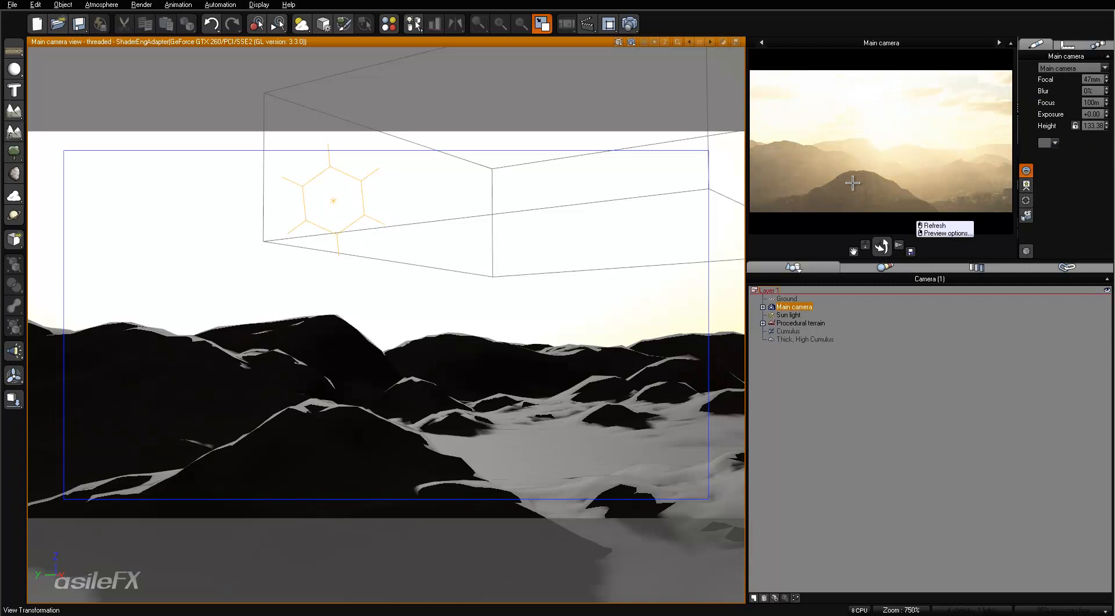
# Set the atmosphere's aerial perspective to 1 and glow intensity to 14%.
pyautogui.click(101, 5)
pyautogui.click(105, 54)
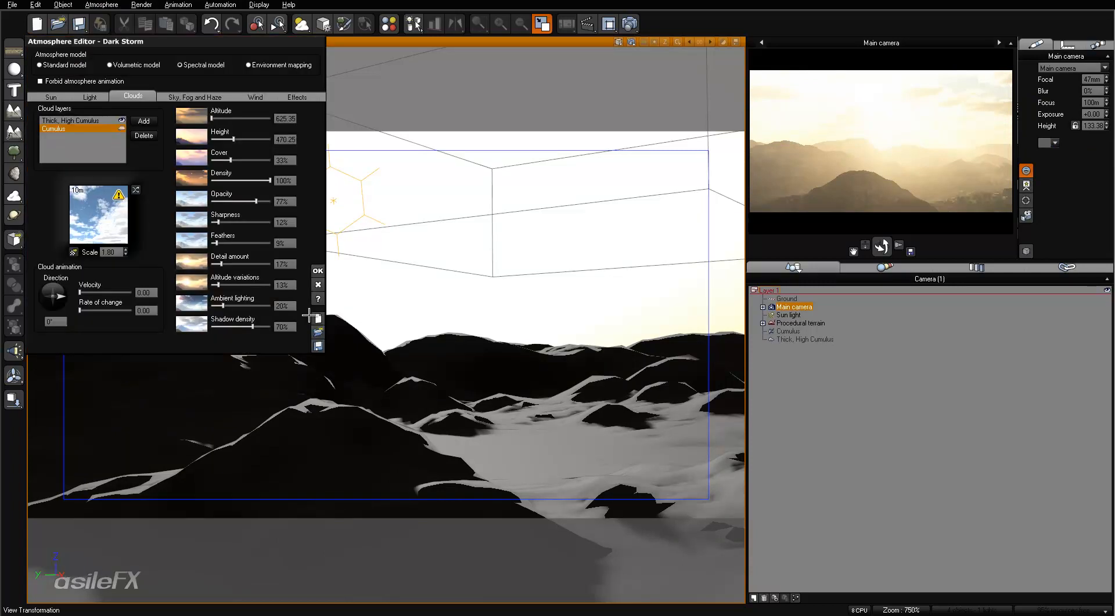
pyautogui.click(212, 97)
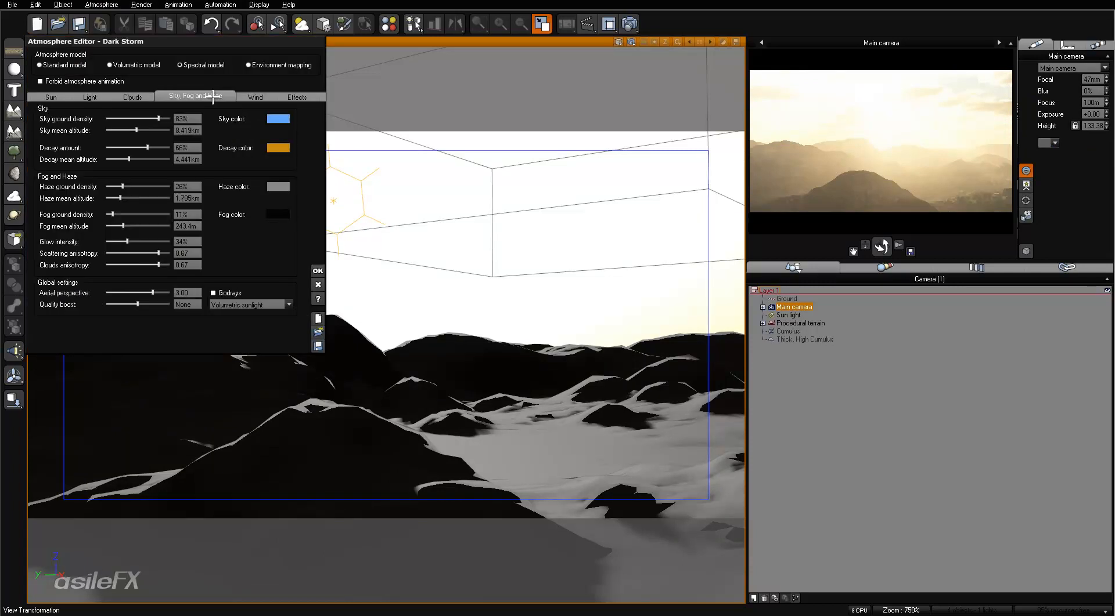
pyautogui.click(190, 289)
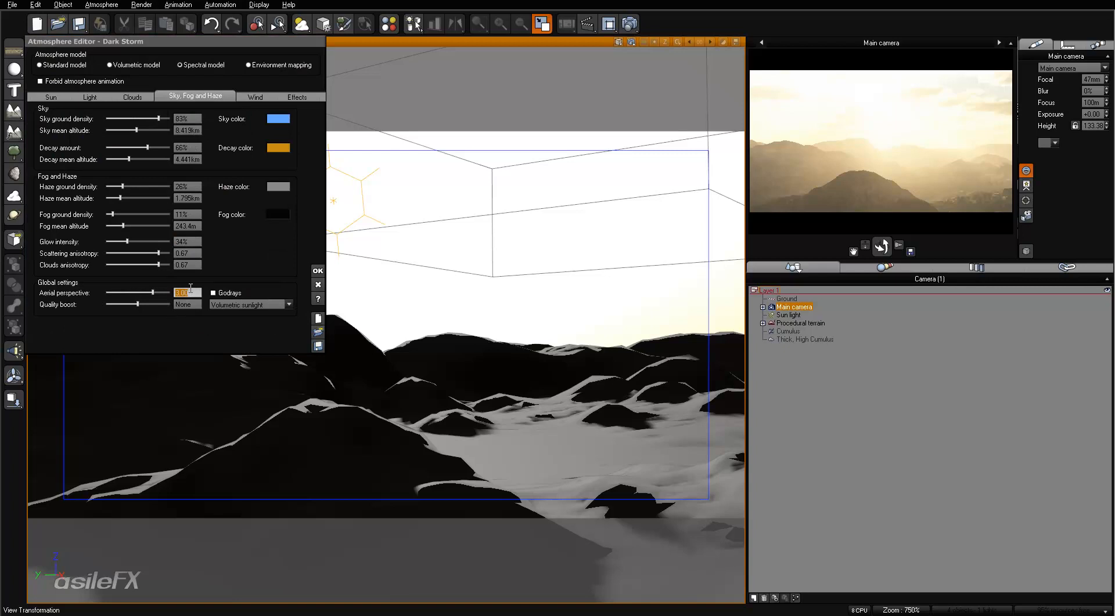
pyautogui.write('1')
pyautogui.press('Return')
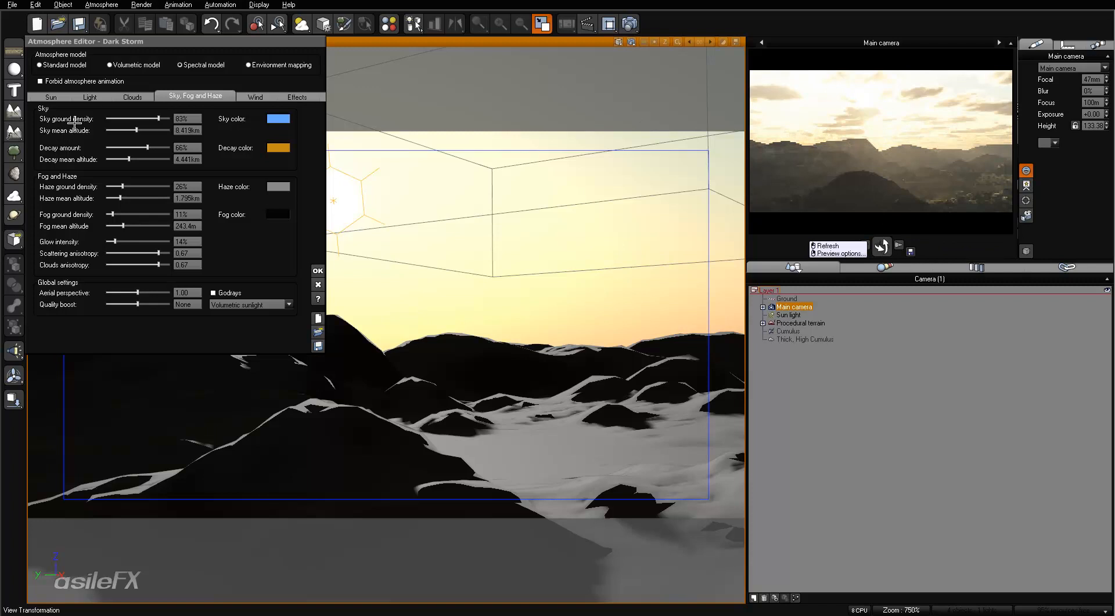
# Set the Thick, High Cumulus layer's shadow density to 100%, density to 300% and opacity to 66%, and refresh the preview.
pyautogui.click(129, 97)
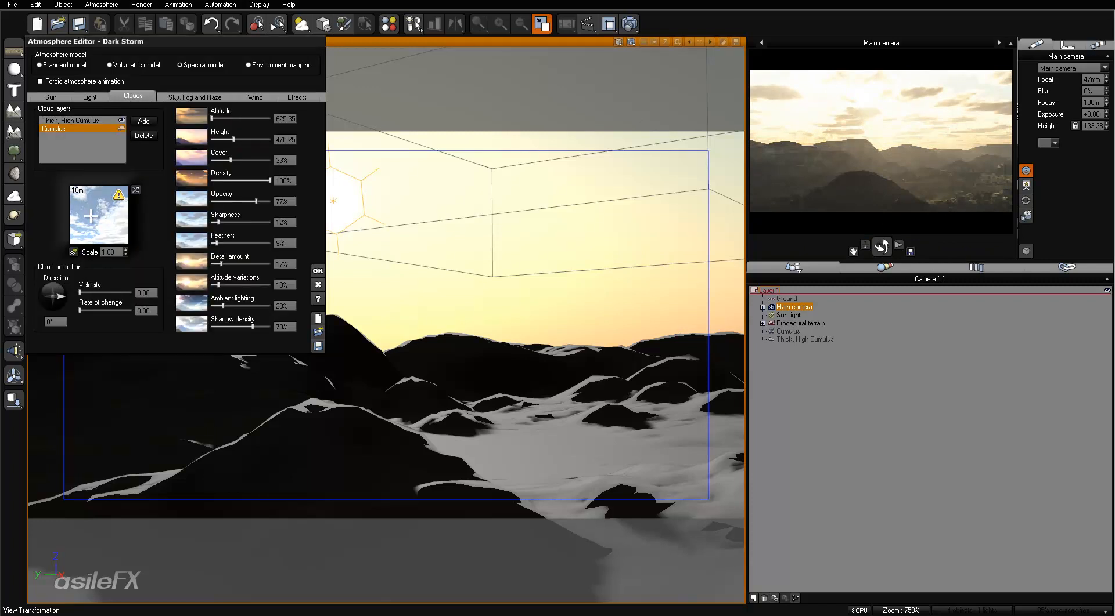
pyautogui.click(97, 120)
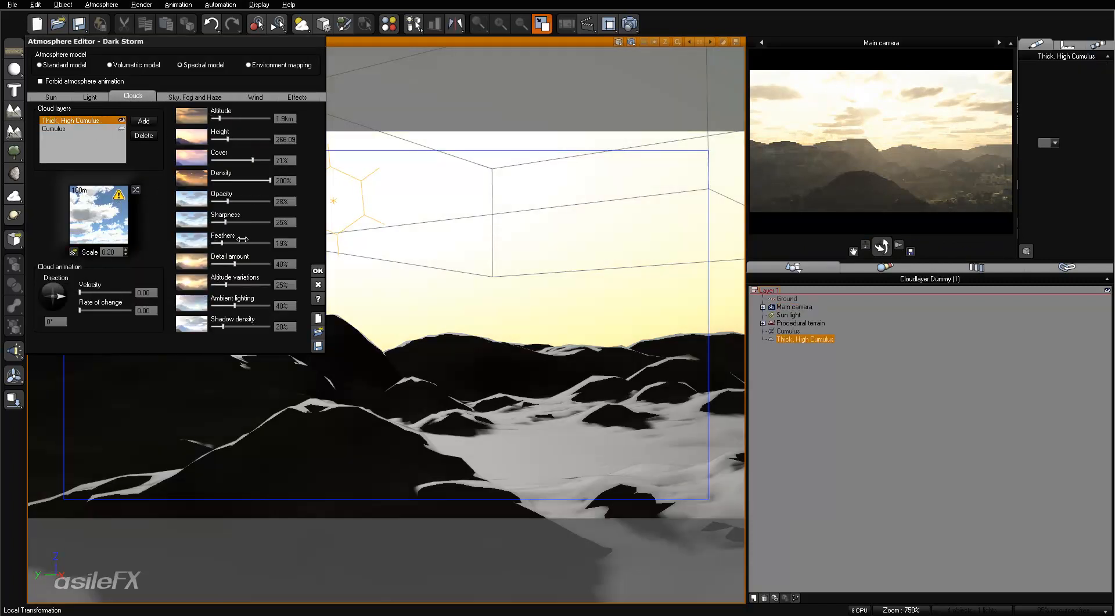
pyautogui.moveTo(229, 326); pyautogui.dragTo(315, 347)
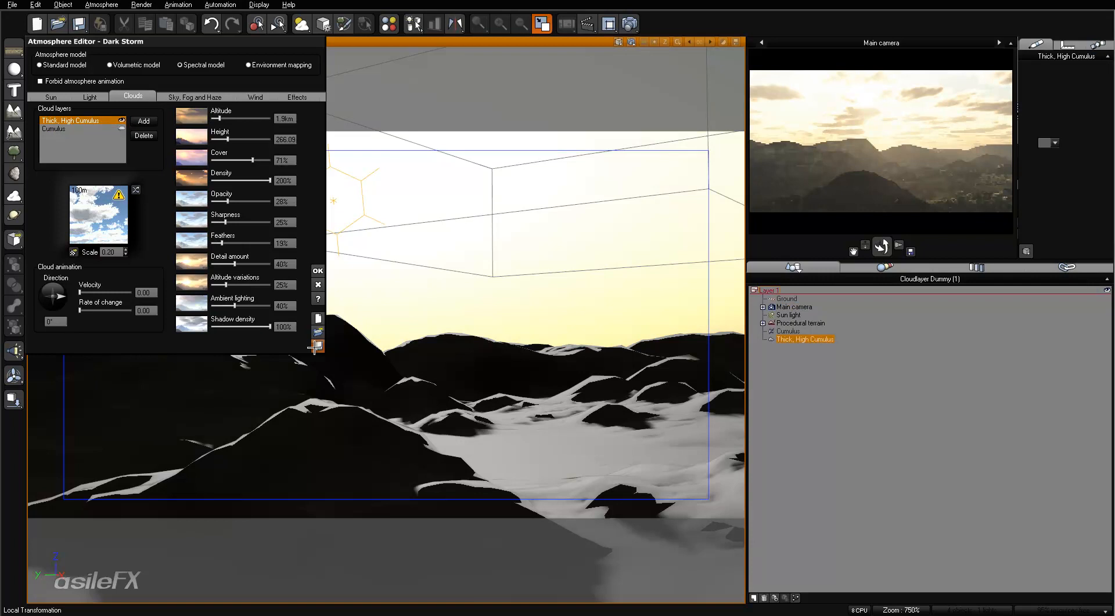
pyautogui.click(284, 181)
pyautogui.write('300')
pyautogui.press('Return')
pyautogui.click(285, 201)
pyautogui.write('66')
pyautogui.press('Return')
pyautogui.rightClick(845, 133)
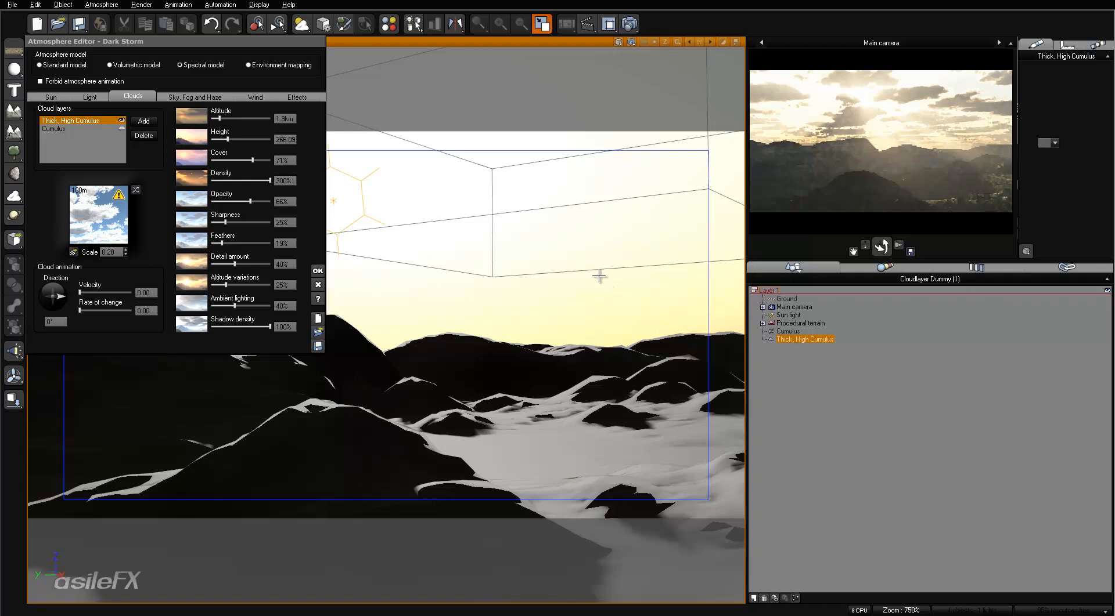
# Reframe the main camera to show more of the sunlit foreground terrain, and refresh the preview.
pyautogui.moveTo(607, 295); pyautogui.dragTo(601, 336, button='right')
pyautogui.rightClick(914, 134)
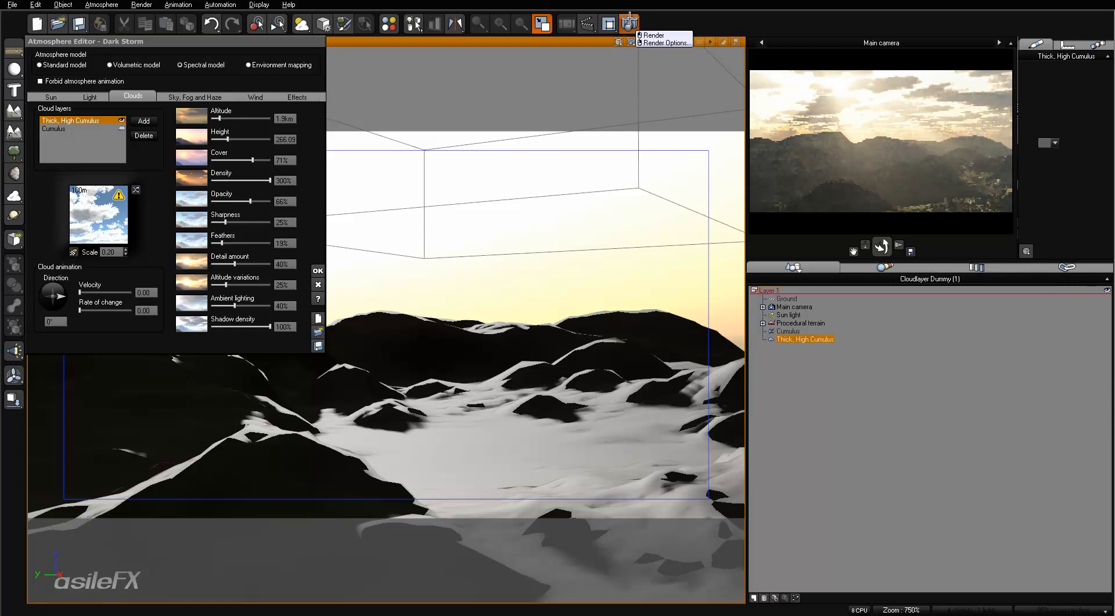
# Set the atmosphere's sky ground density to 100% and decay mean altitude to 6.013 km, and refresh the camera preview.
pyautogui.click(182, 97)
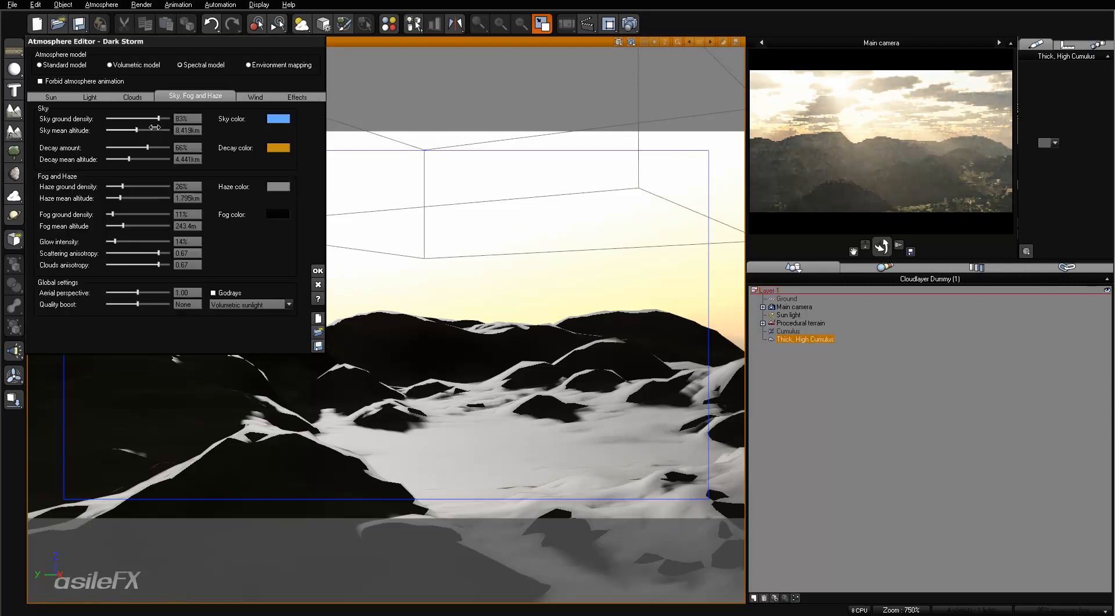
pyautogui.moveTo(158, 119); pyautogui.dragTo(175, 118)
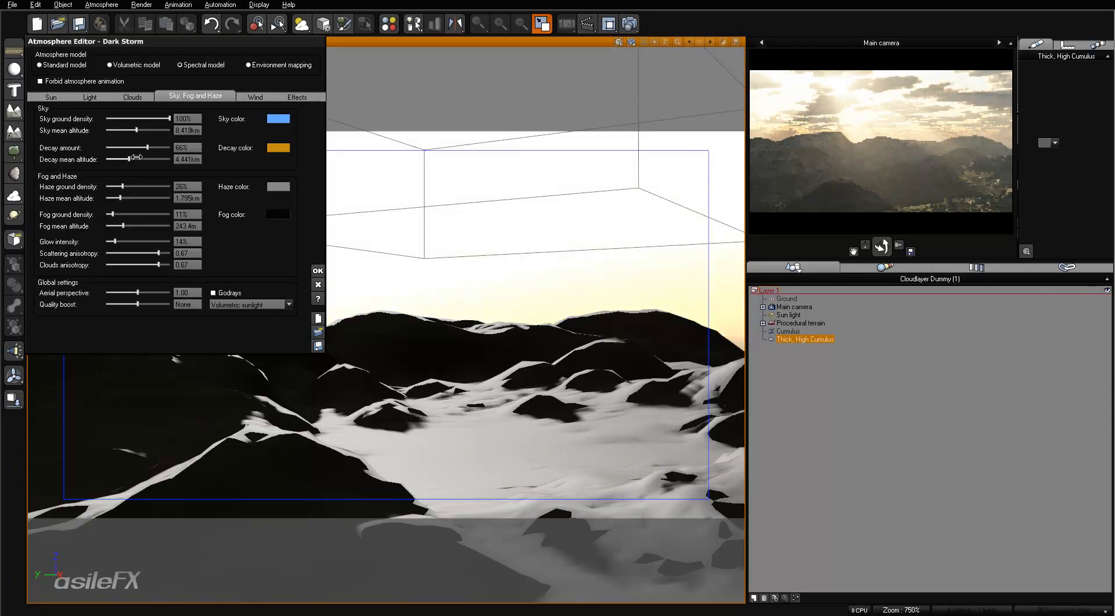
pyautogui.moveTo(141, 157); pyautogui.dragTo(143, 156)
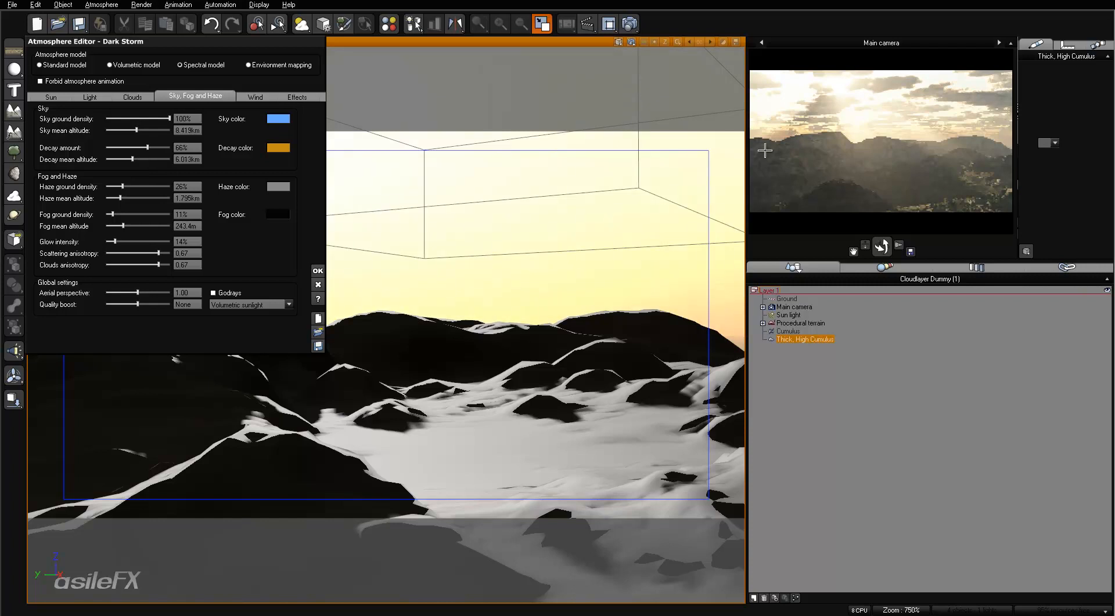
pyautogui.rightClick(855, 125)
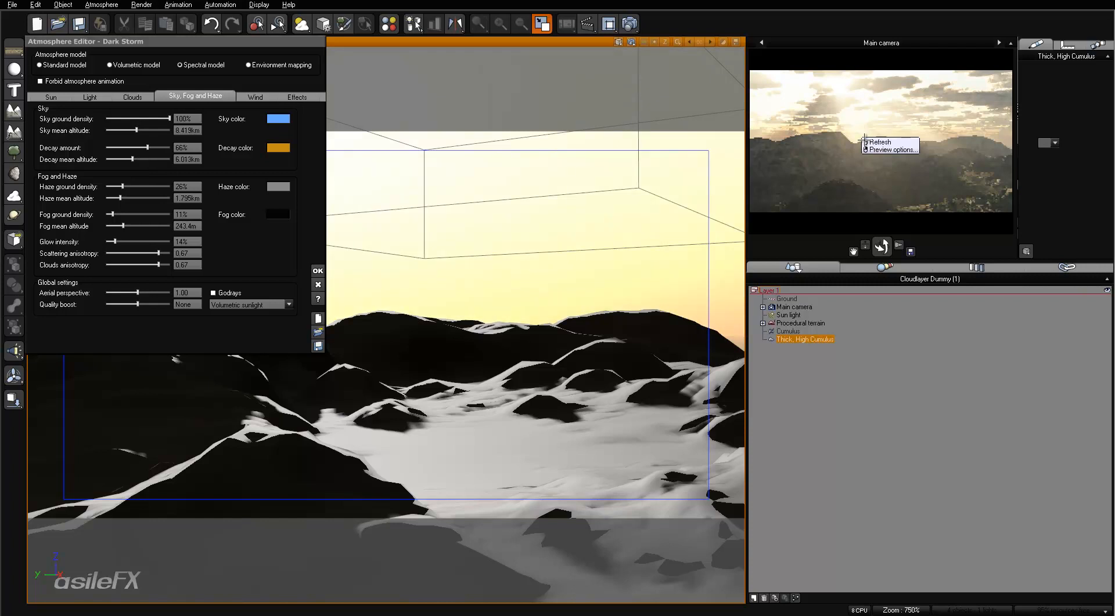
pyautogui.click(711, 231)
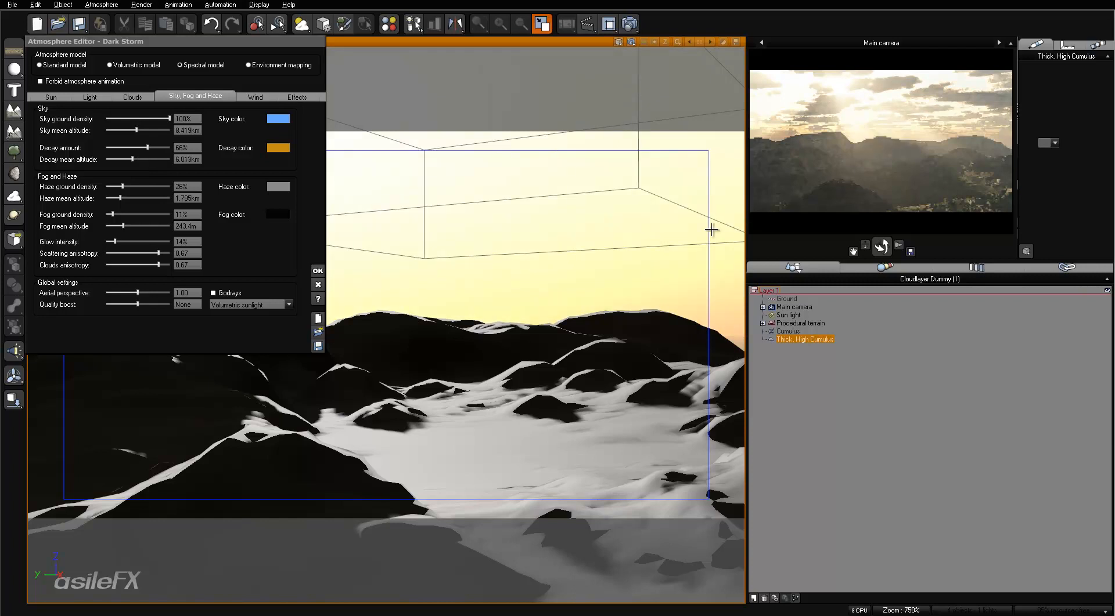
# Stop the test render and render the scene again with relighting enabled in the render options.
pyautogui.click(630, 23)
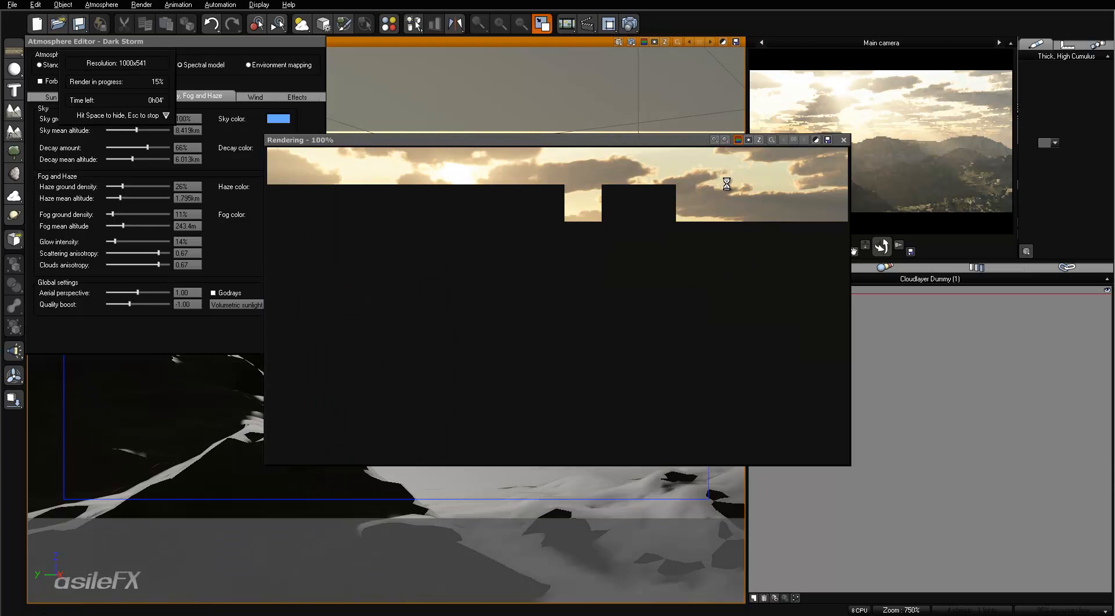
pyautogui.click(843, 140)
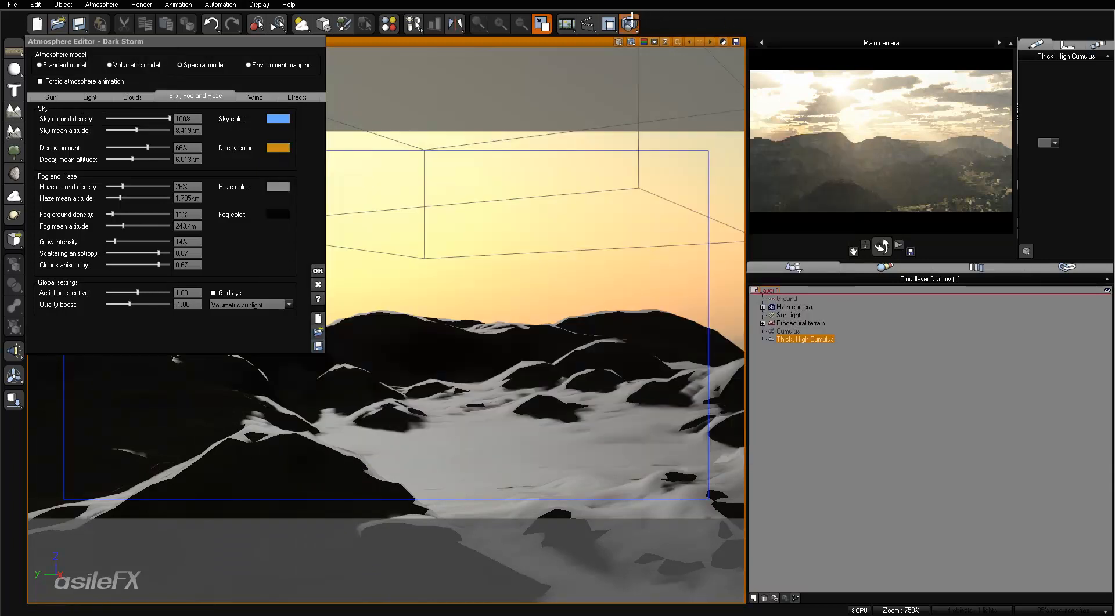
pyautogui.click(630, 22)
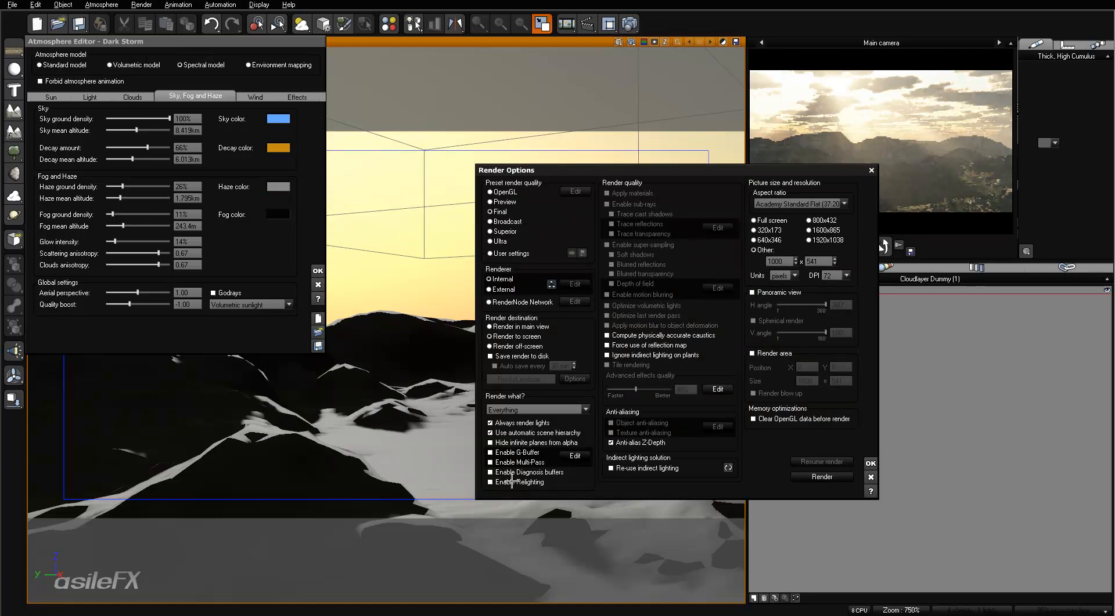
pyautogui.click(870, 464)
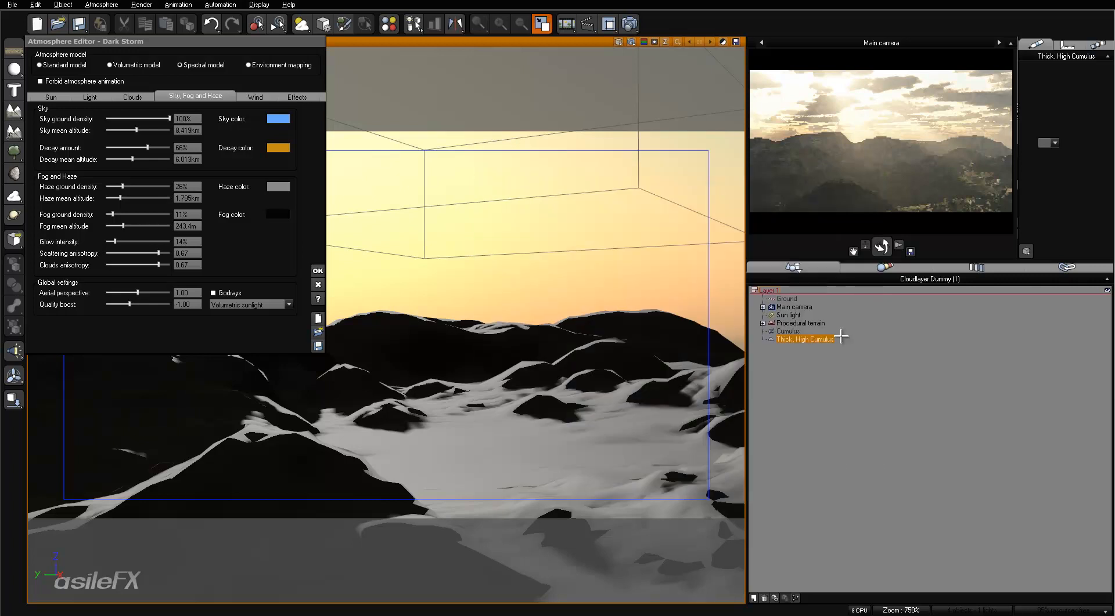
pyautogui.click(630, 24)
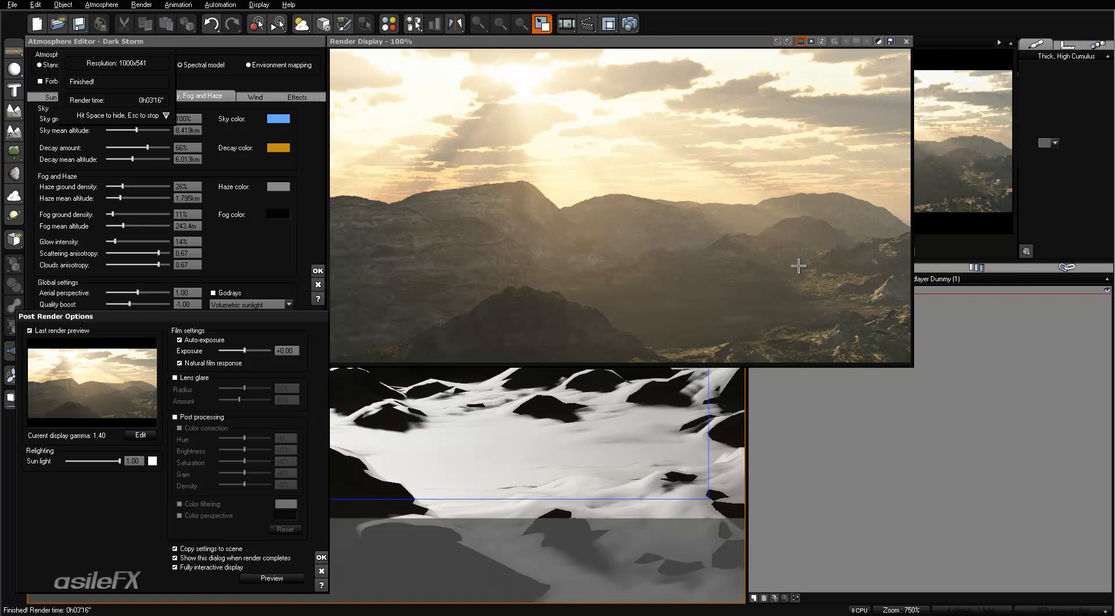
# Set the display gamma to 1 for the finished render.
pyautogui.click(140, 436)
pyautogui.click(693, 314)
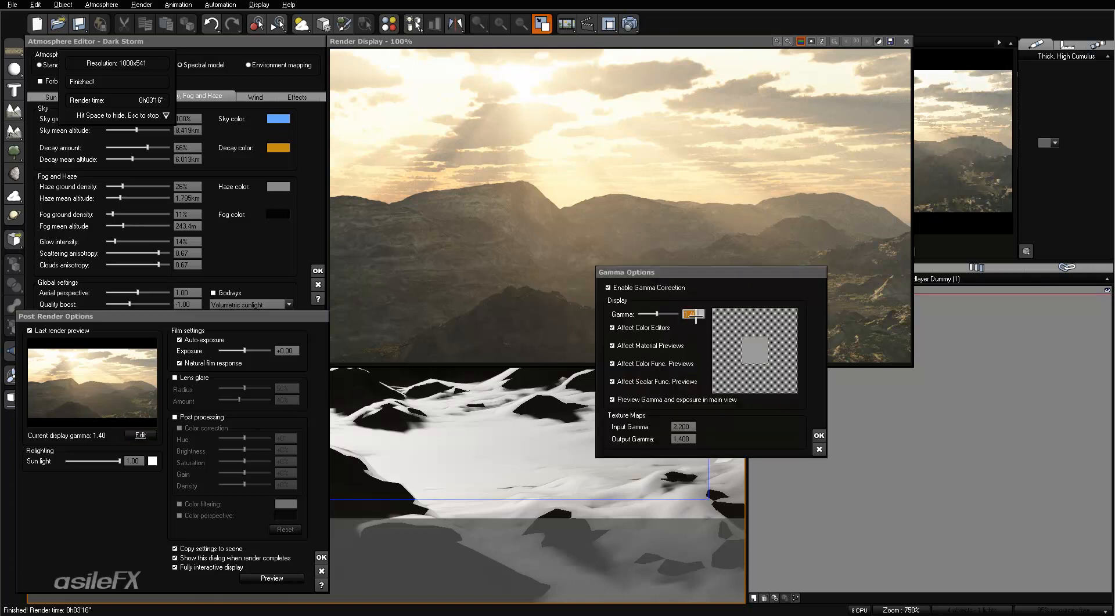
pyautogui.write('1')
pyautogui.press('Return')
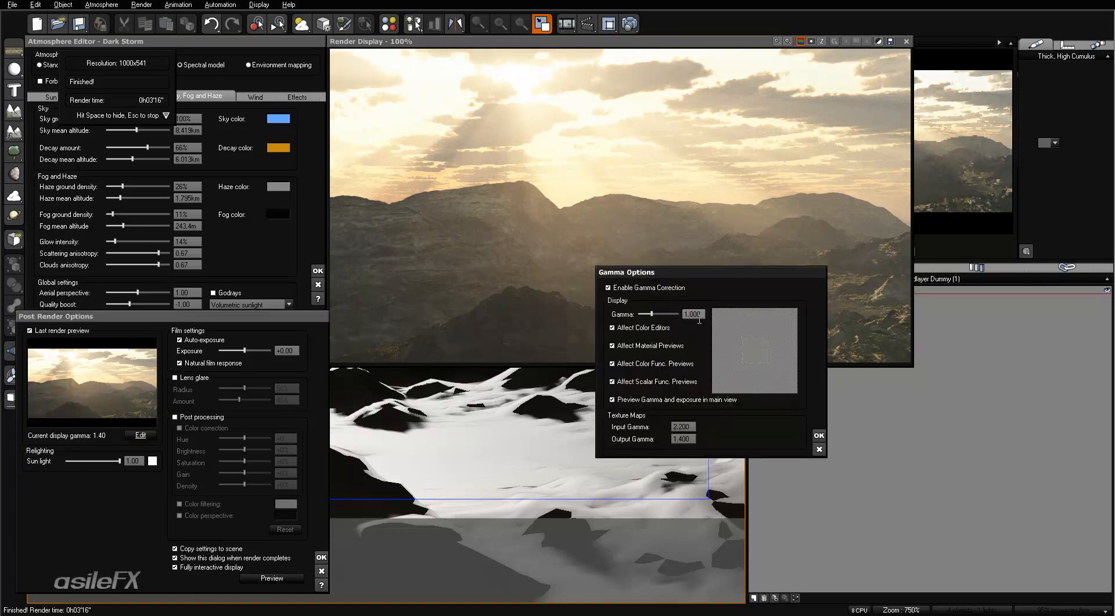
pyautogui.click(819, 436)
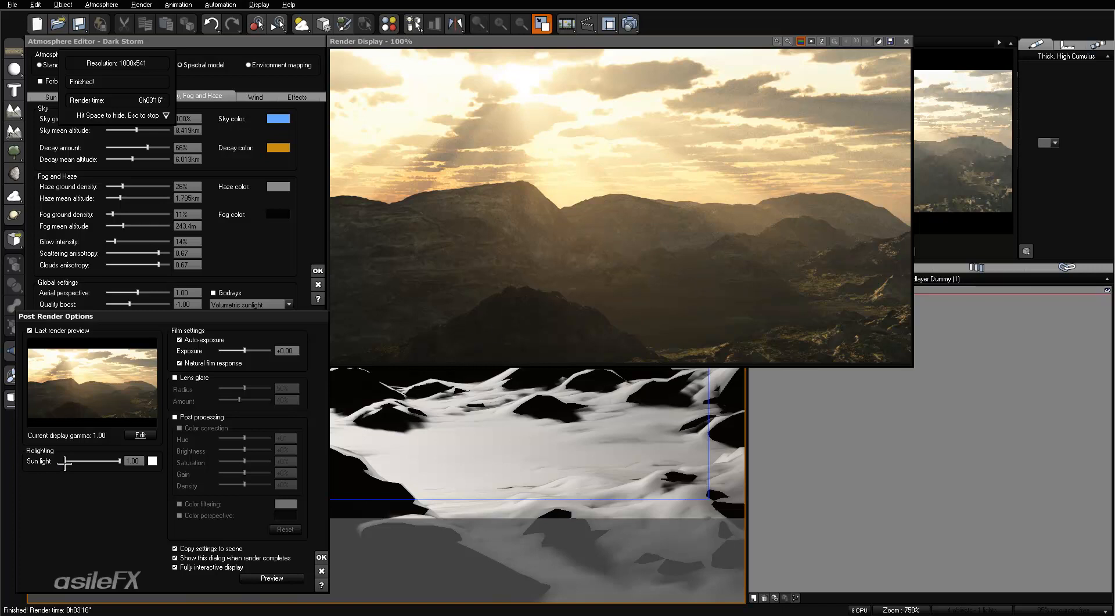
# Set the sun light's relighting intensity to 2 and lower the render's exposure to -1.35.
pyautogui.moveTo(110, 460); pyautogui.dragTo(129, 474)
pyautogui.click(140, 463)
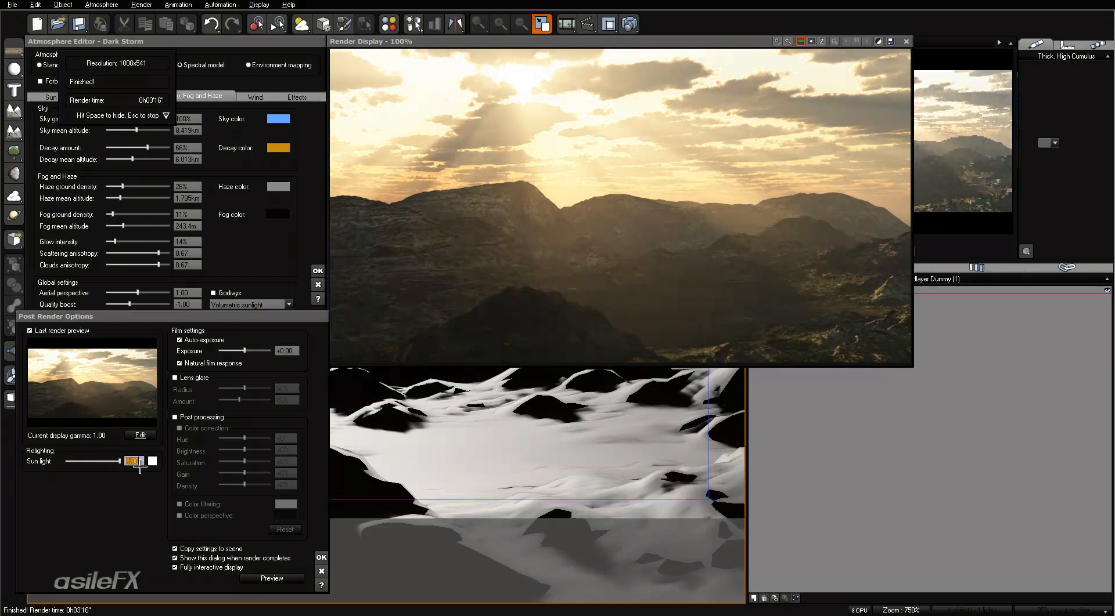
pyautogui.write('2')
pyautogui.press('Return')
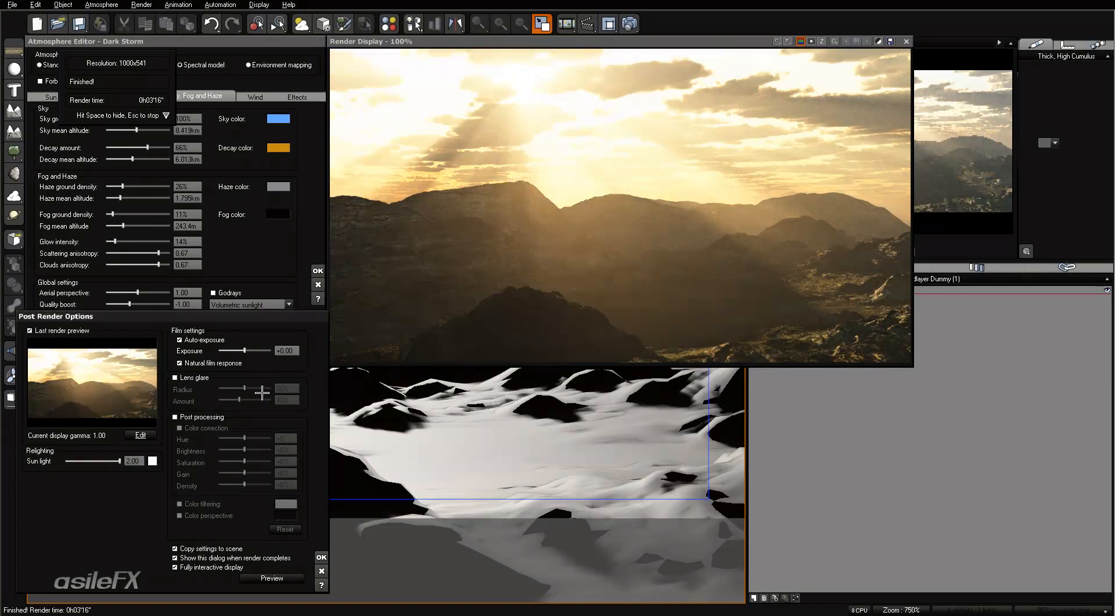
pyautogui.moveTo(255, 349); pyautogui.dragTo(248, 348)
# Raise the sun light's relighting intensity to 4 and on to 8, and lower the exposure to -1.62.
pyautogui.click(134, 458)
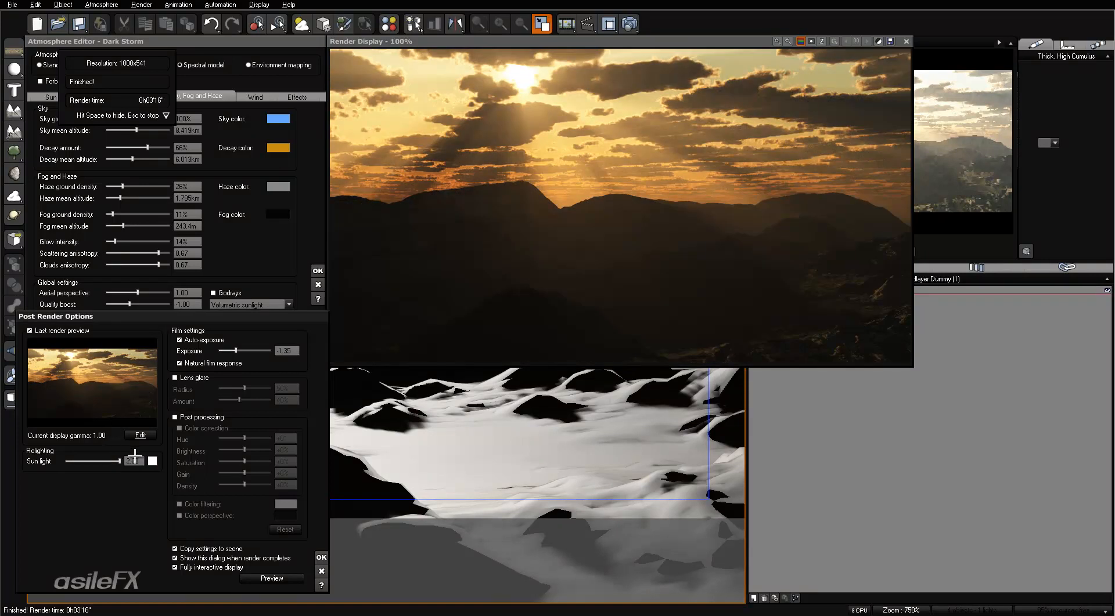
pyautogui.write('4')
pyautogui.press('Return')
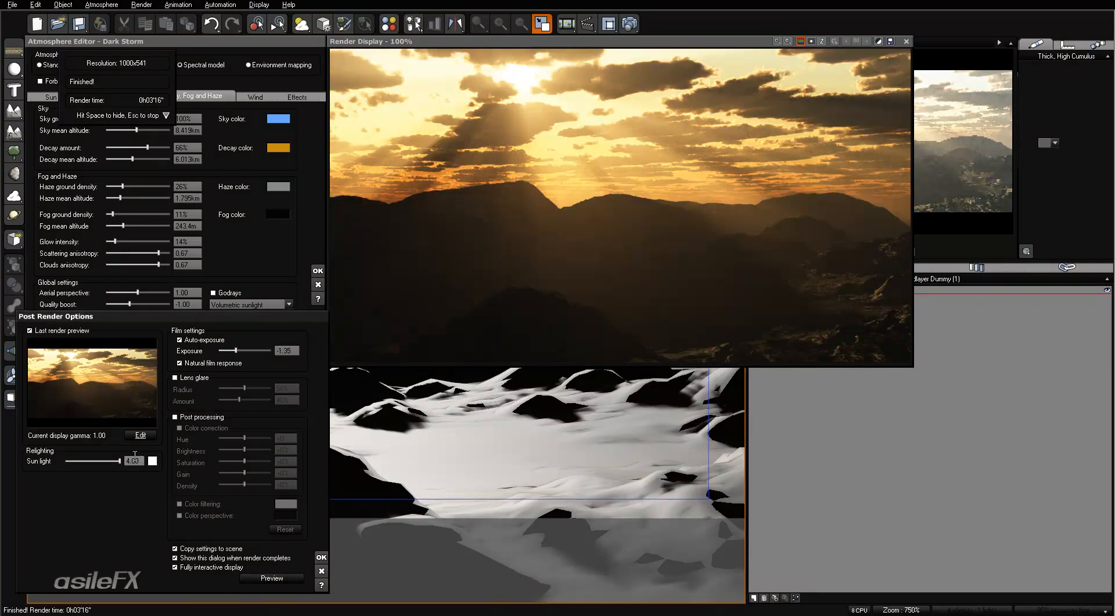
pyautogui.click(135, 461)
pyautogui.write('8')
pyautogui.press('Return')
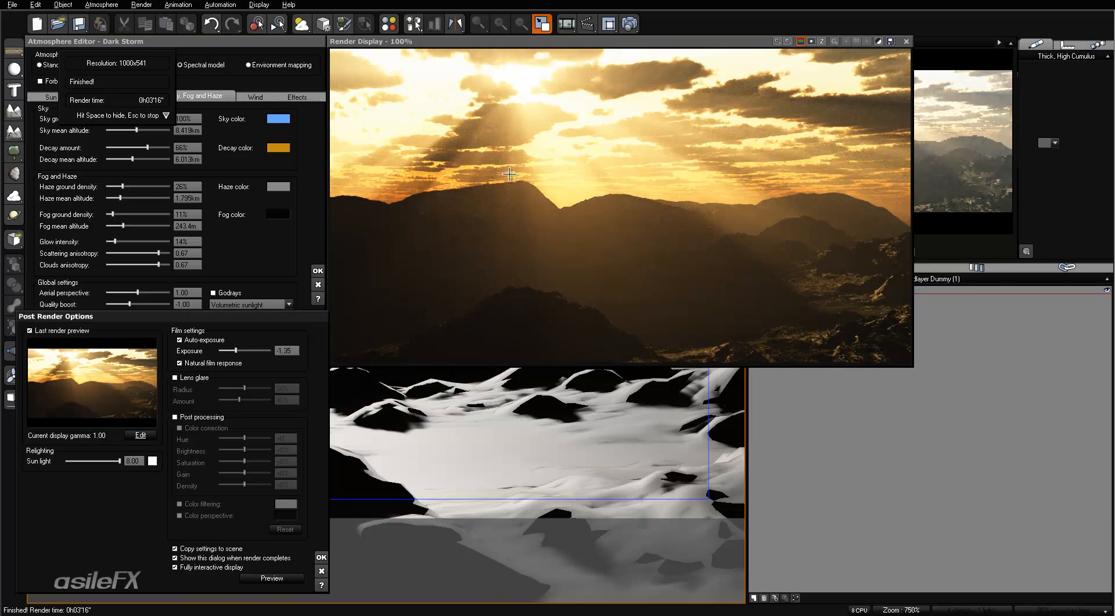
pyautogui.moveTo(232, 351)
pyautogui.mouseDown()
pyautogui.moveTo(216, 351)
pyautogui.moveTo(232, 352)
pyautogui.mouseUp()
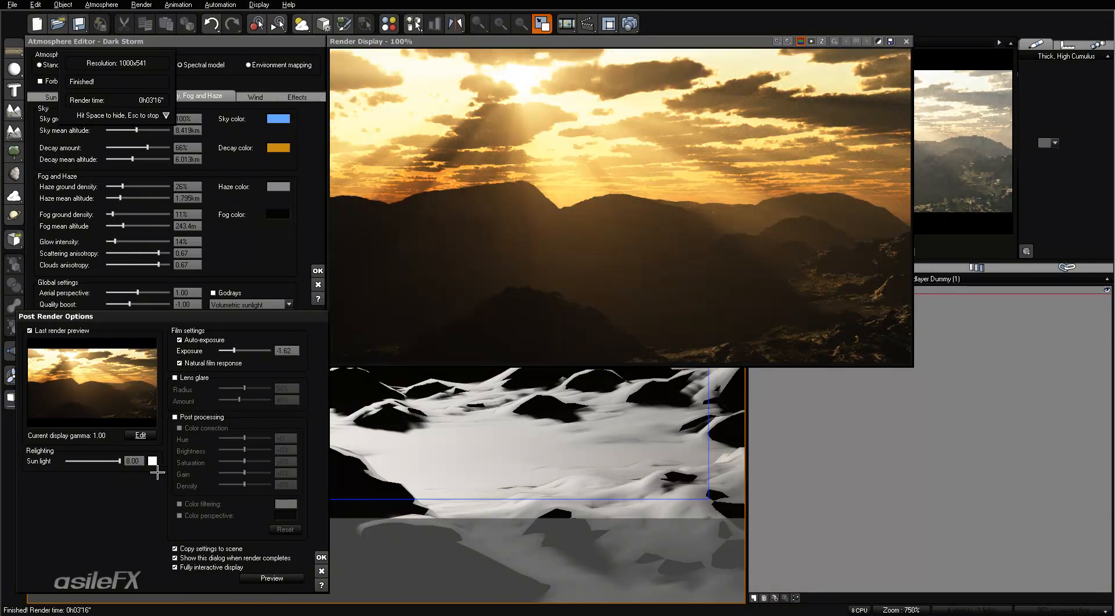
# Try a relighting intensity of 21 for the sun light.
pyautogui.click(134, 463)
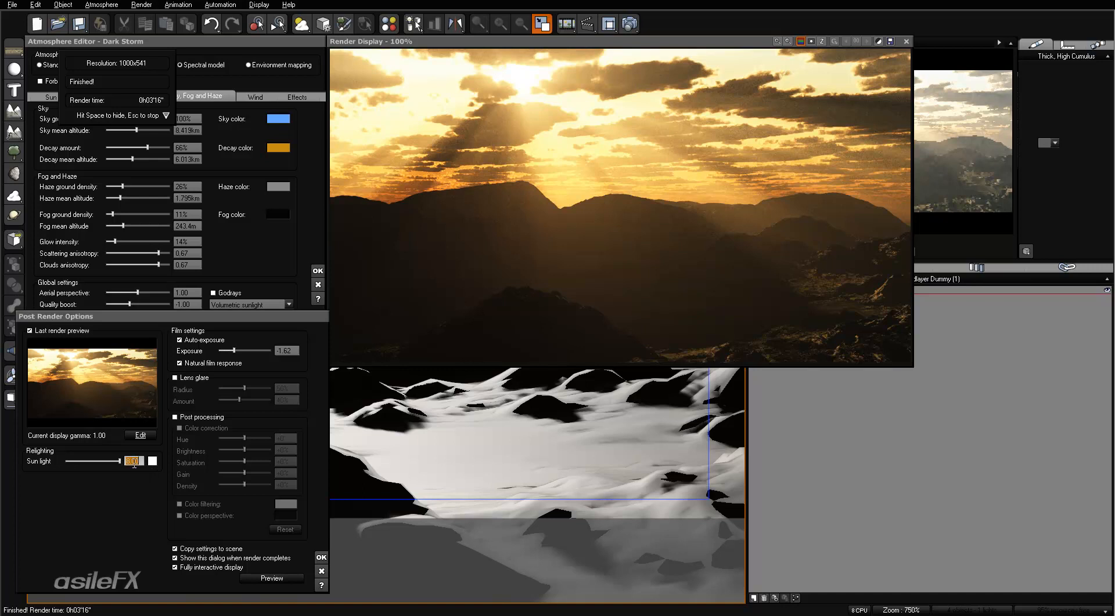
pyautogui.write('21')
pyautogui.press('Return')
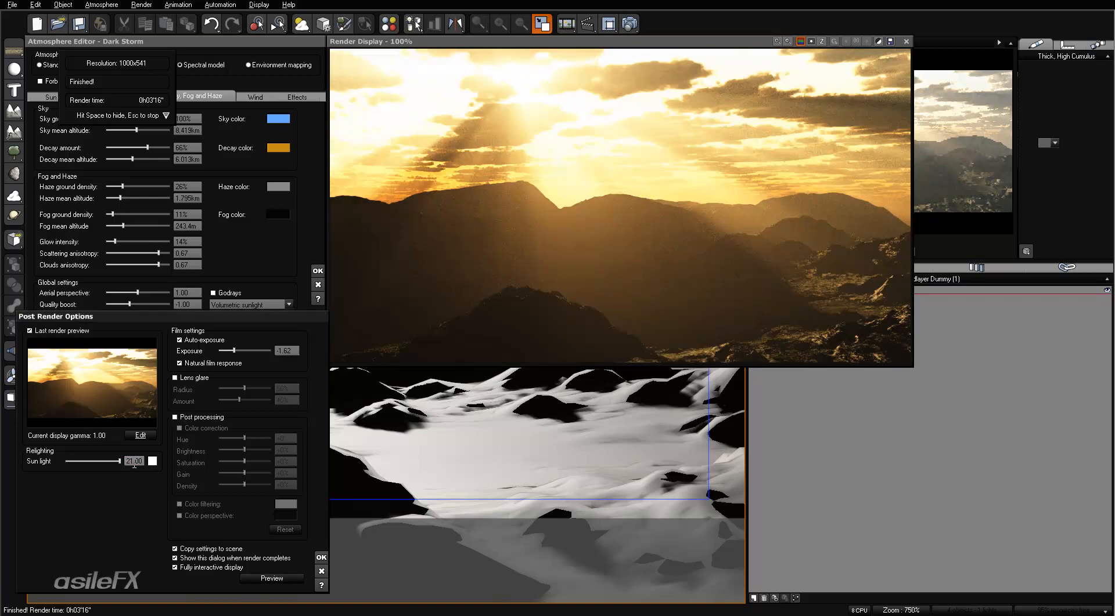
# Set the sun light's relighting intensity to -1 and the exposure to 0.
pyautogui.click(134, 461)
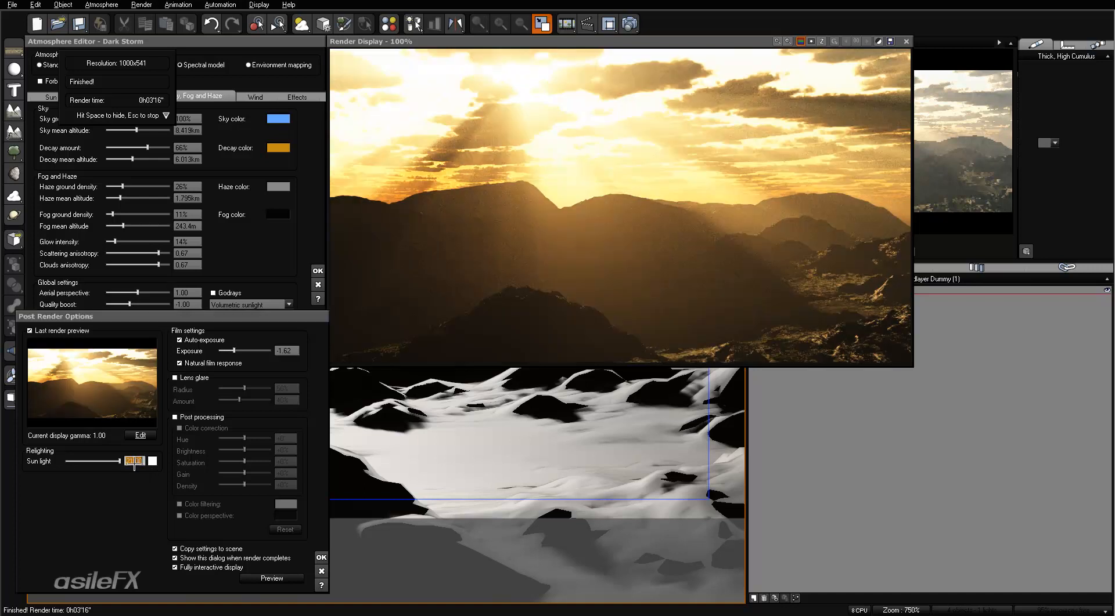
pyautogui.write('-1')
pyautogui.press('Return')
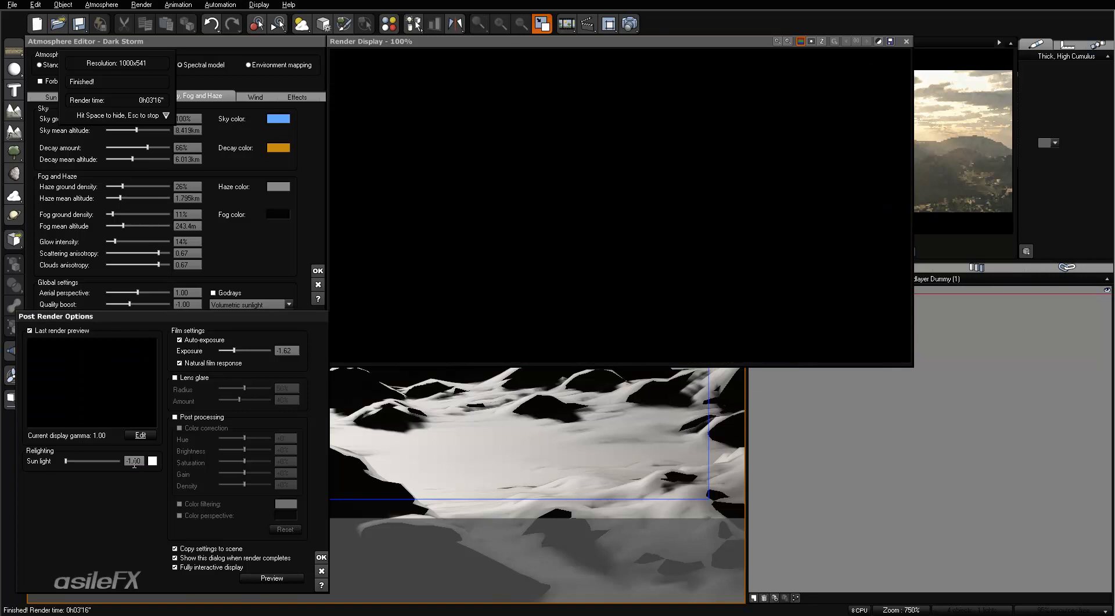
pyautogui.click(287, 352)
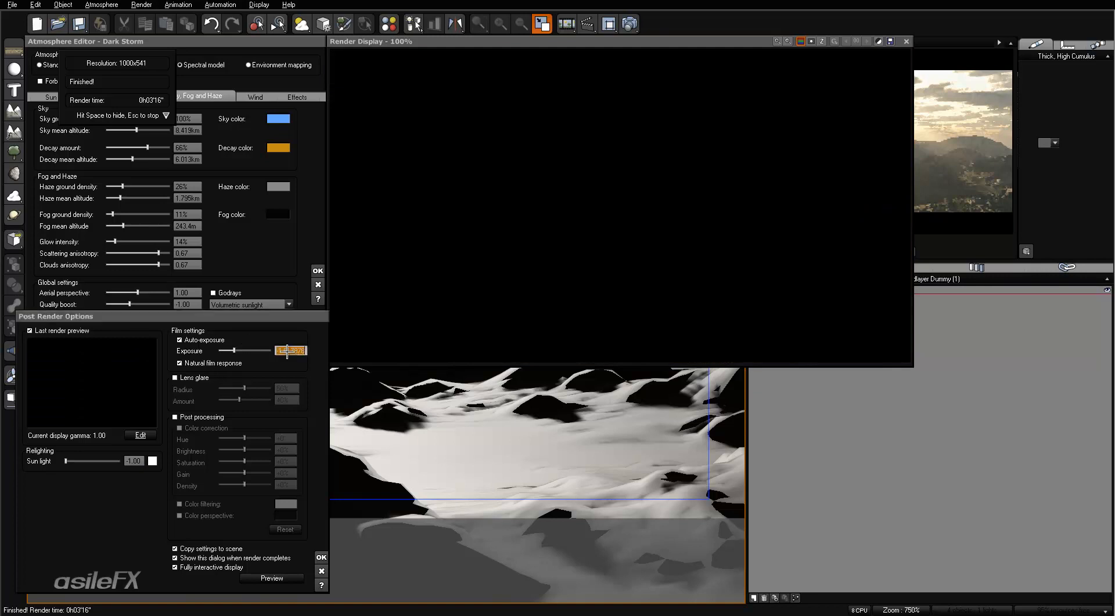
pyautogui.write('0')
pyautogui.press('Return')
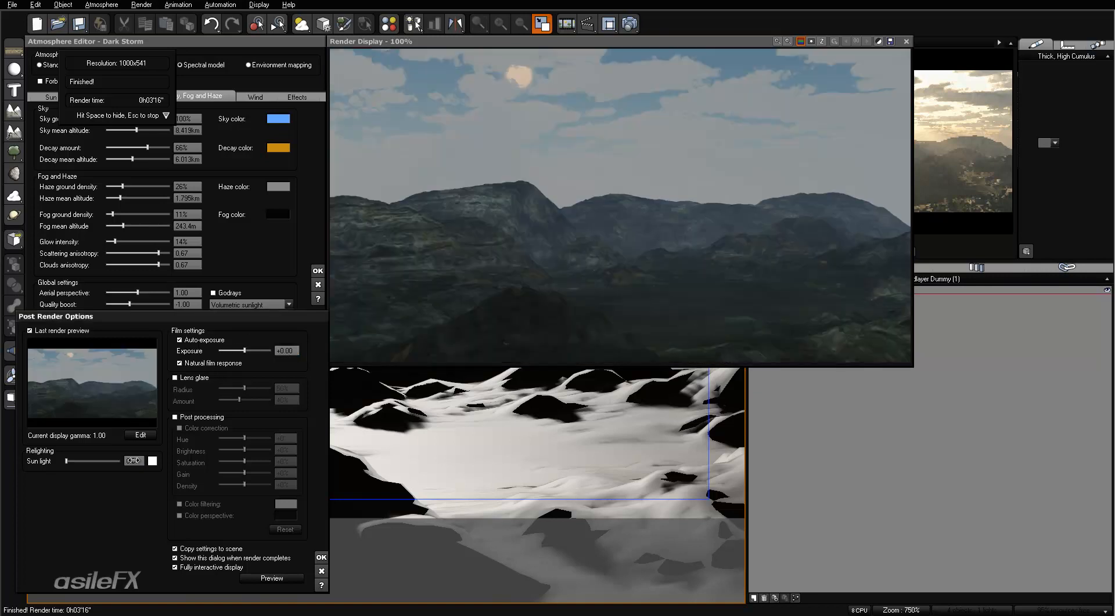
# Try a relighting intensity of -3 for the sun light.
pyautogui.click(134, 462)
pyautogui.write('-3')
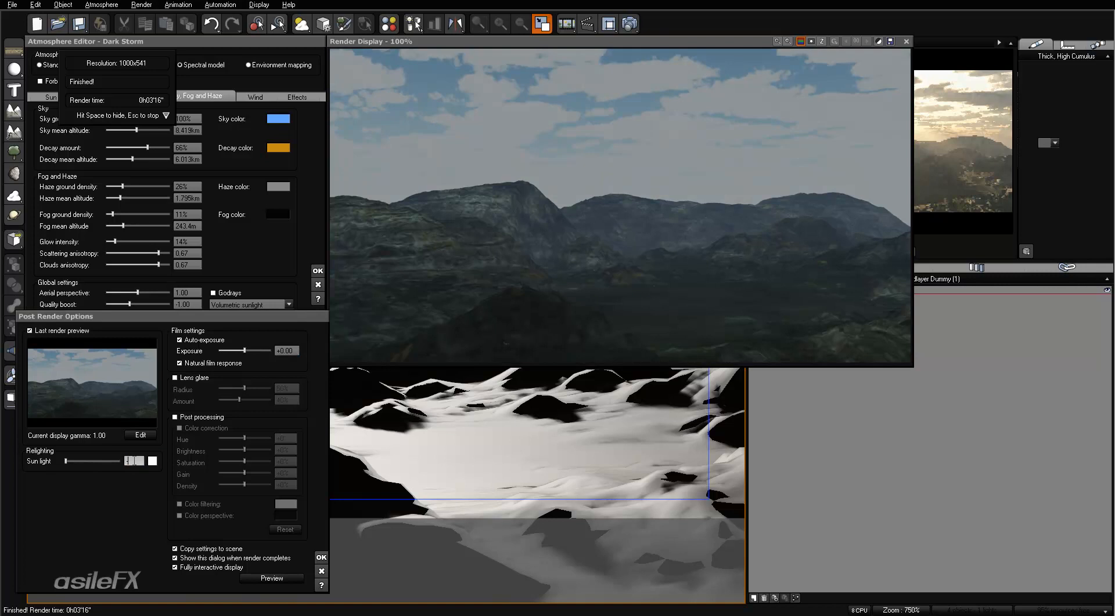
pyautogui.press('Return')
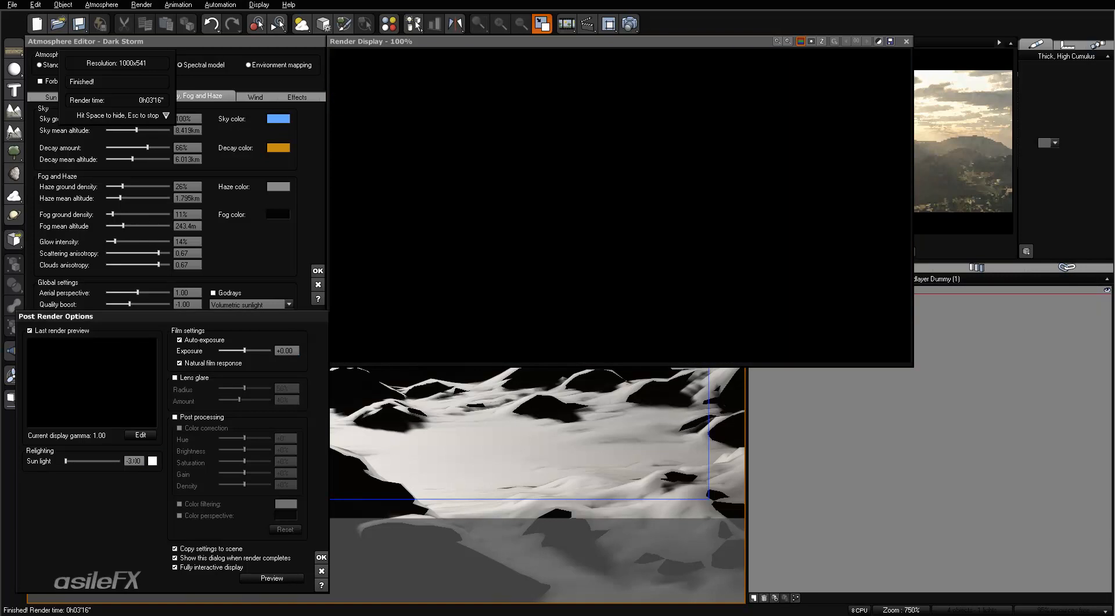
# Try a lower exposure, and reset the exposure to 0 and the sun light's relighting intensity to 1.
pyautogui.moveTo(244, 351); pyautogui.dragTo(218, 350)
pyautogui.click(287, 350)
pyautogui.write('0')
pyautogui.press('Return')
pyautogui.click(133, 461)
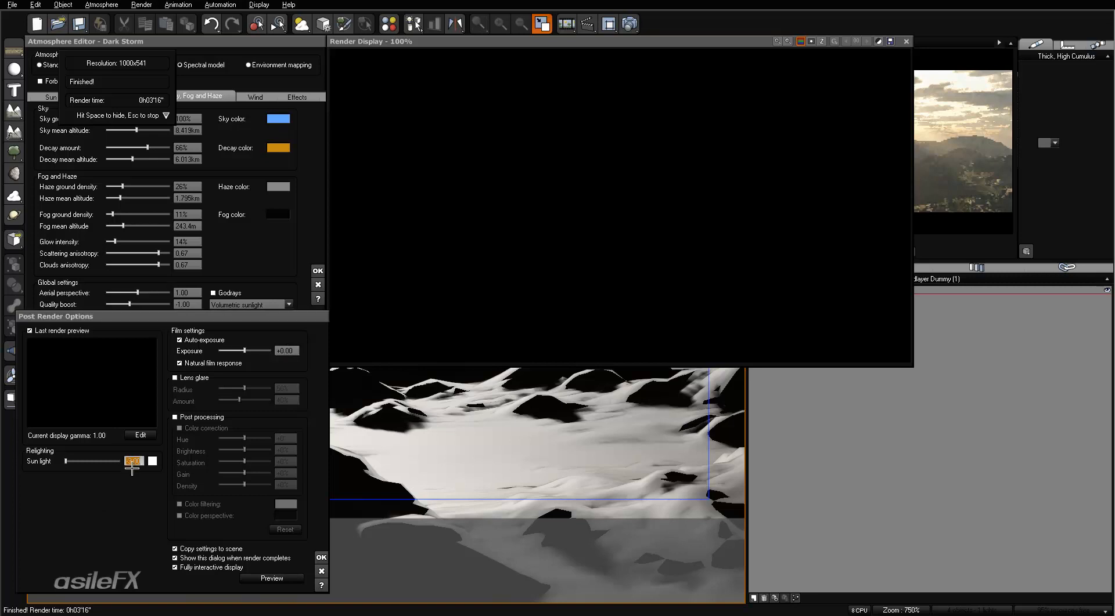
pyautogui.write('1')
pyautogui.press('Return')
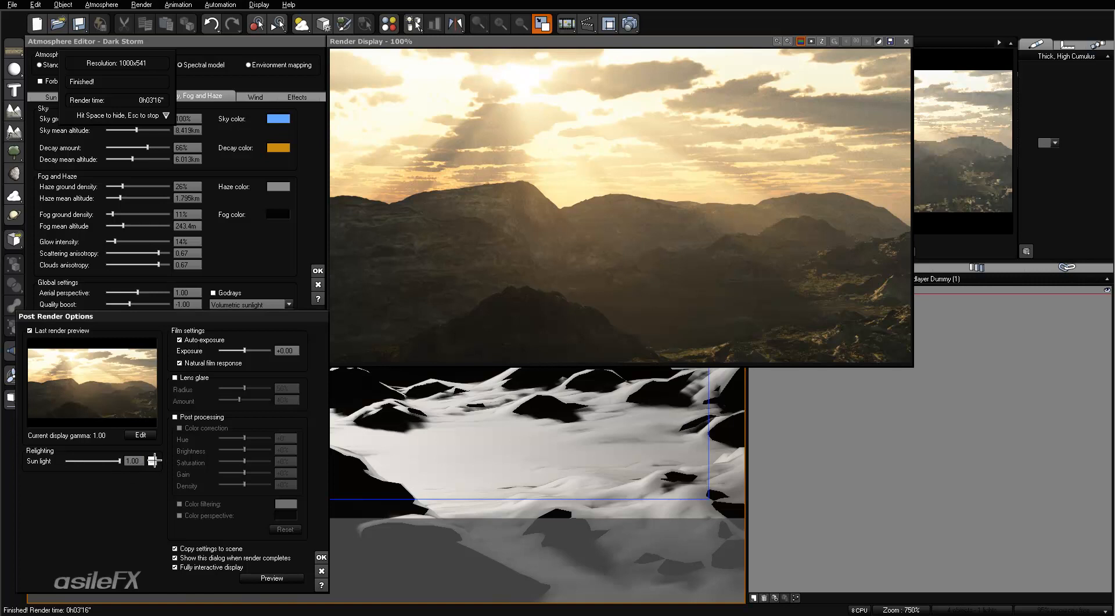
# Tint the sun light's relighting colour bright yellow with RGB 252, 251, 86.
pyautogui.rightClick(154, 461)
pyautogui.click(166, 467)
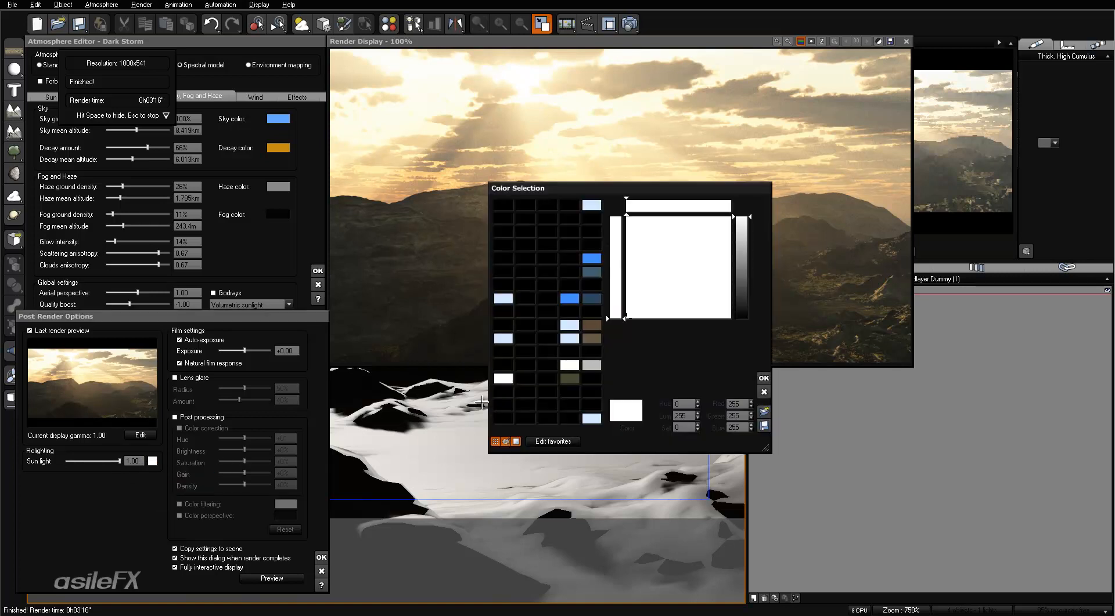
pyautogui.moveTo(660, 203); pyautogui.dragTo(514, 333)
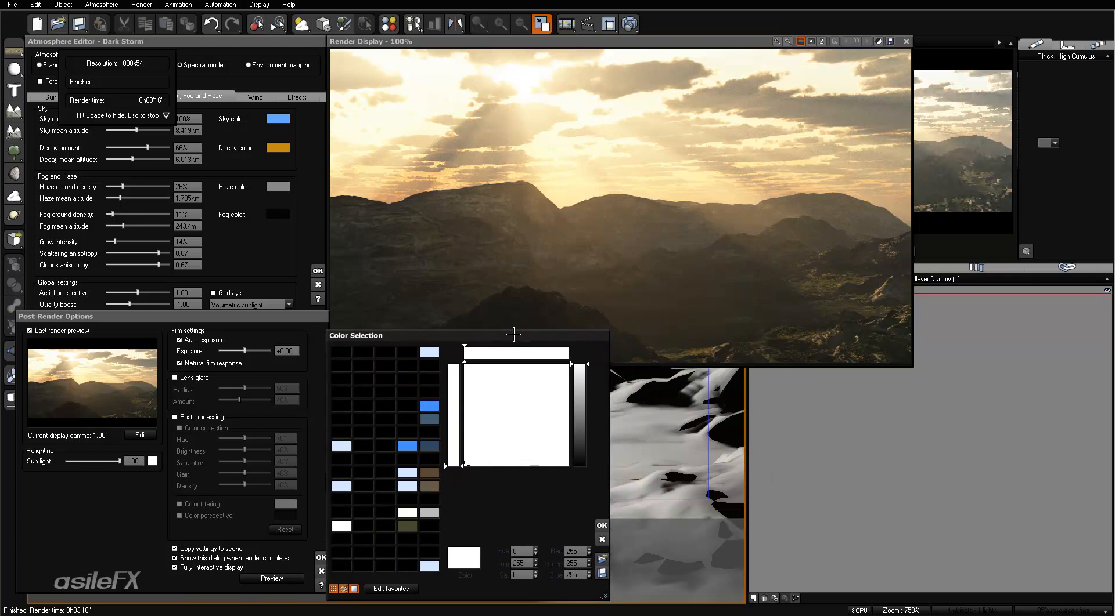
pyautogui.click(504, 413)
pyautogui.click(580, 431)
pyautogui.moveTo(510, 428)
pyautogui.mouseDown()
pyautogui.moveTo(472, 366)
pyautogui.moveTo(483, 371)
pyautogui.mouseUp()
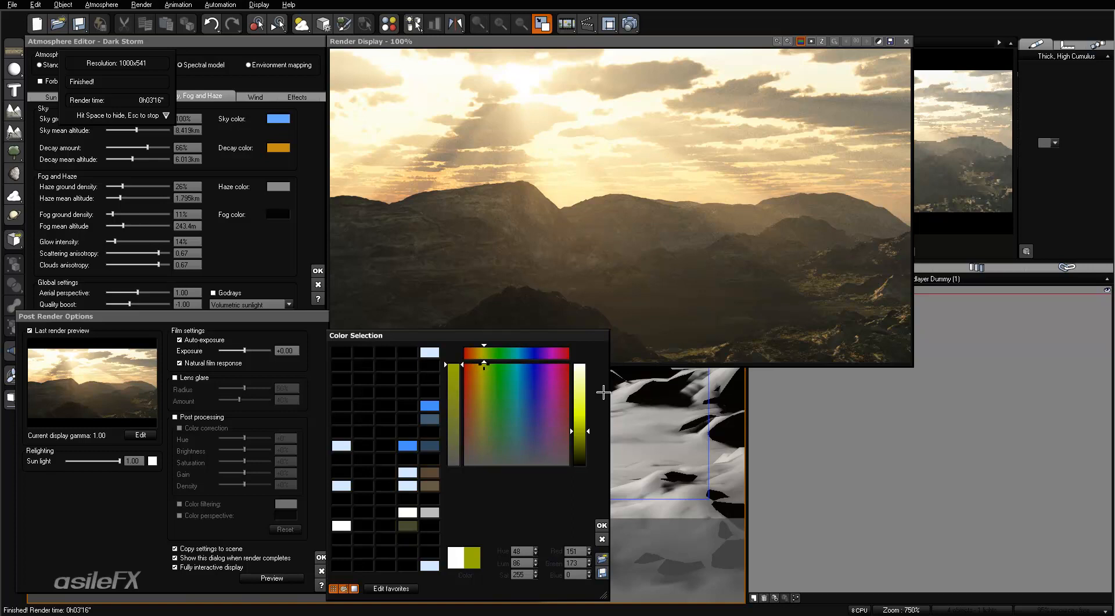
pyautogui.click(579, 398)
pyautogui.click(481, 366)
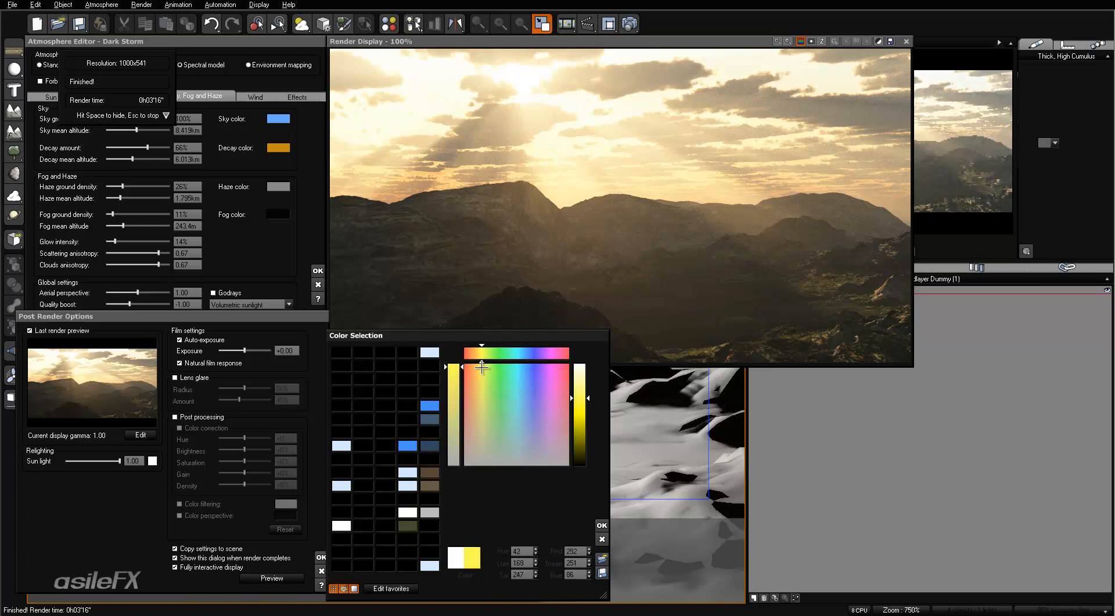
pyautogui.click(601, 526)
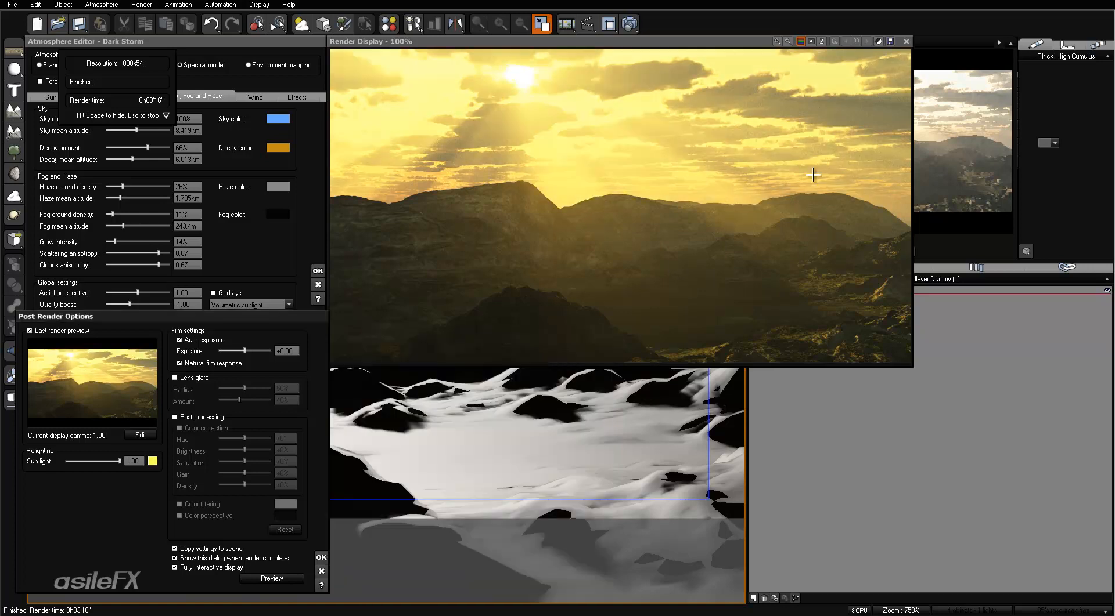
# Try a blue tint with RGB 83, 127, 254 for the sun light's relighting colour.
pyautogui.click(151, 460)
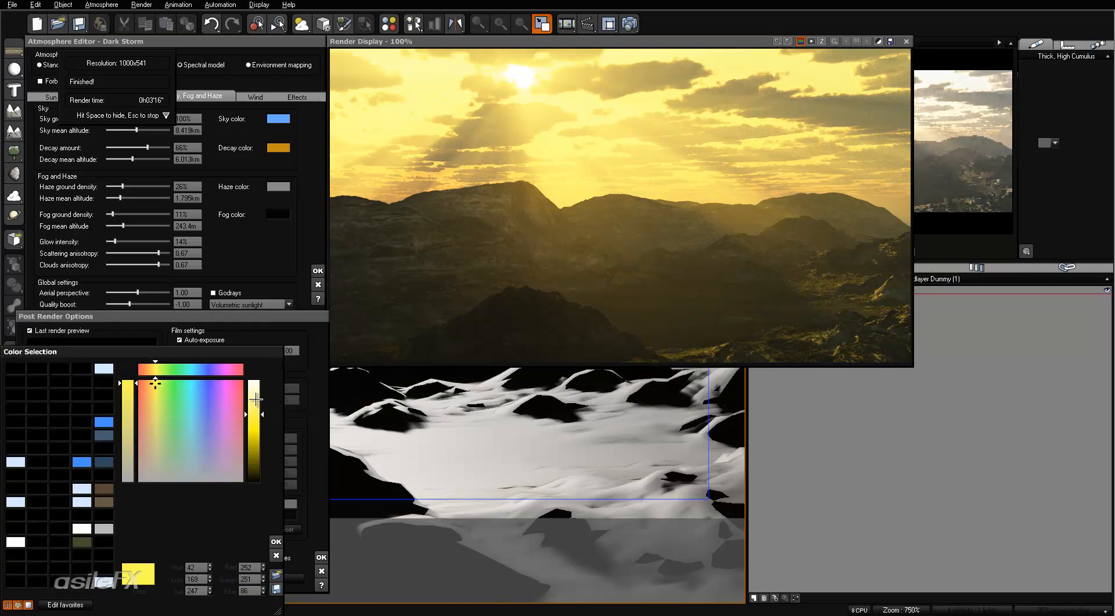
pyautogui.click(235, 383)
pyautogui.click(200, 384)
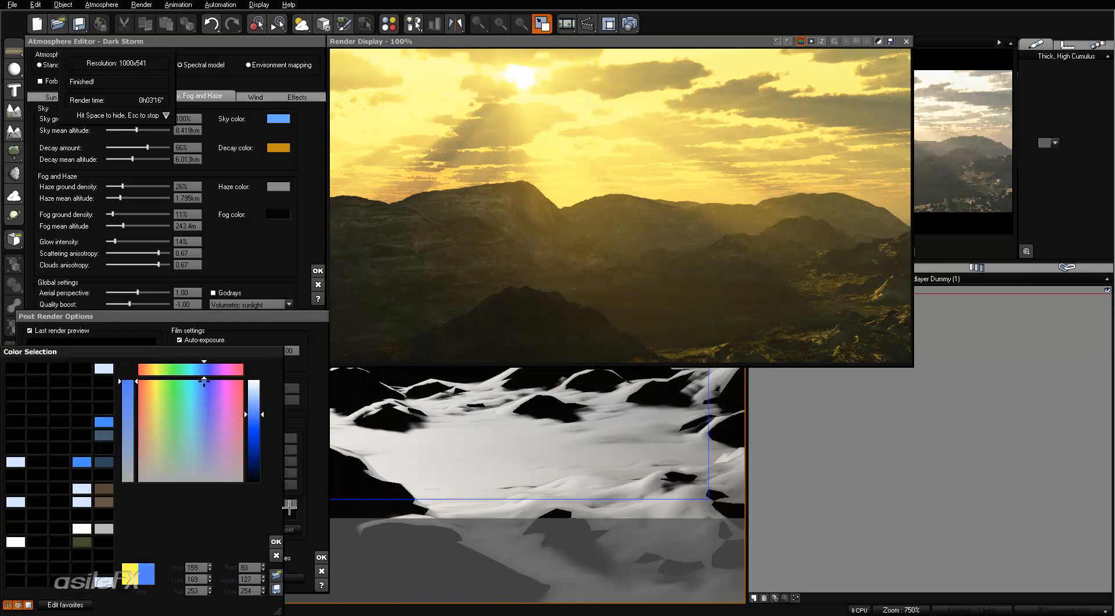
pyautogui.click(275, 542)
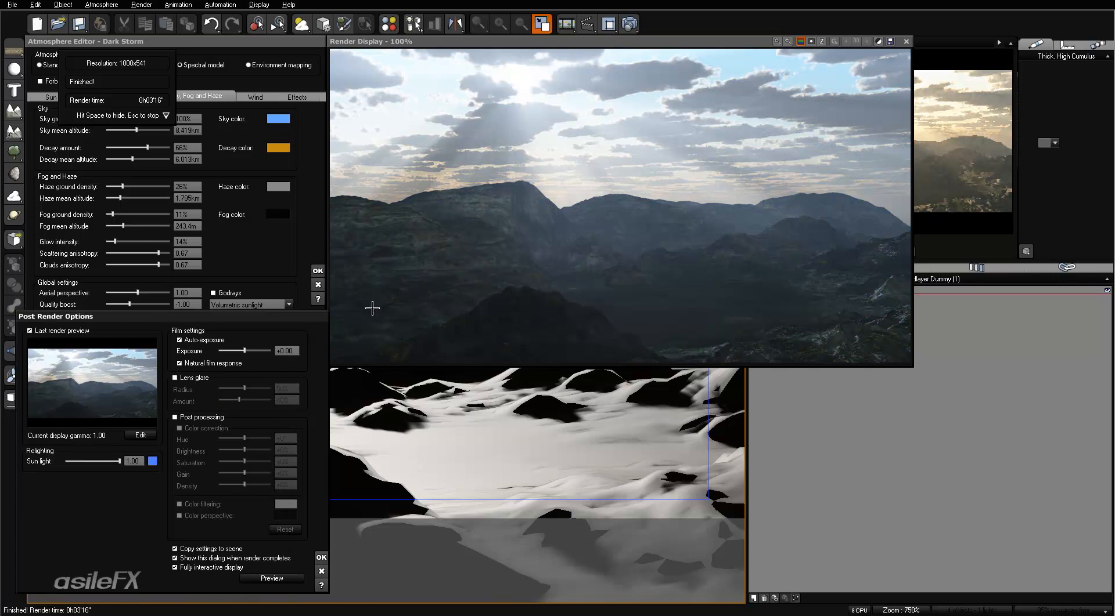
# Try a turquoise green tint with RGB 84, 252, 188 for the sun light's relighting colour.
pyautogui.click(152, 462)
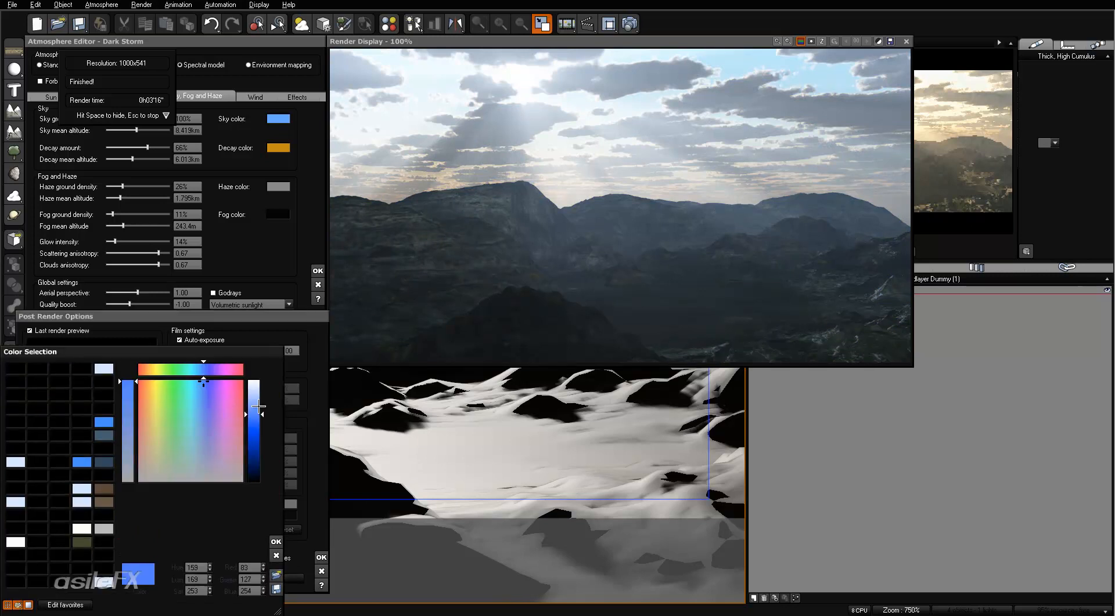
pyautogui.click(153, 398)
pyautogui.moveTo(169, 392); pyautogui.dragTo(184, 383)
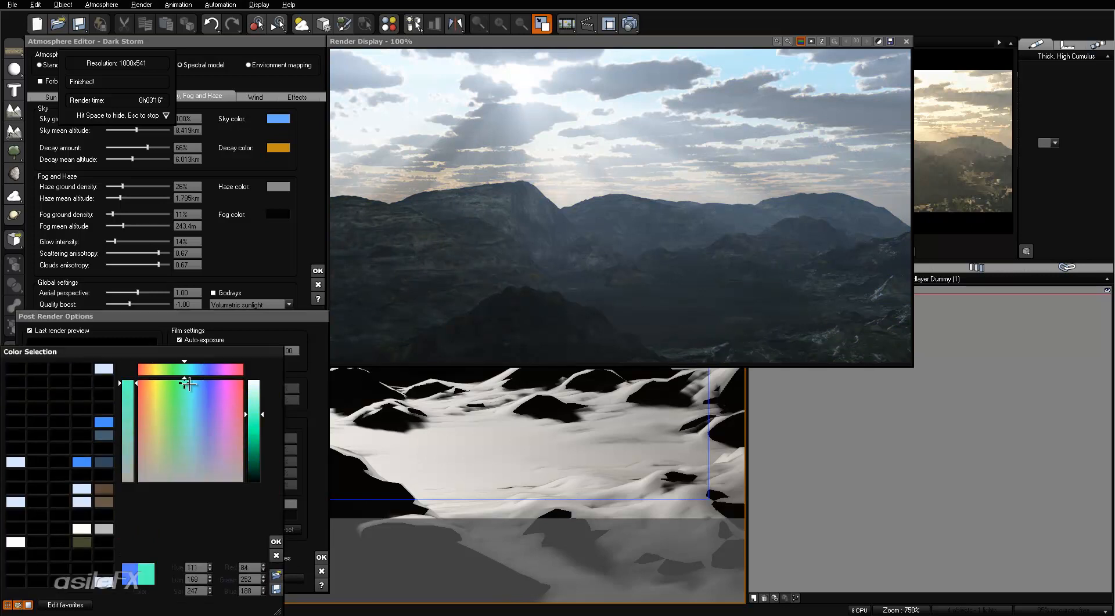
pyautogui.click(276, 541)
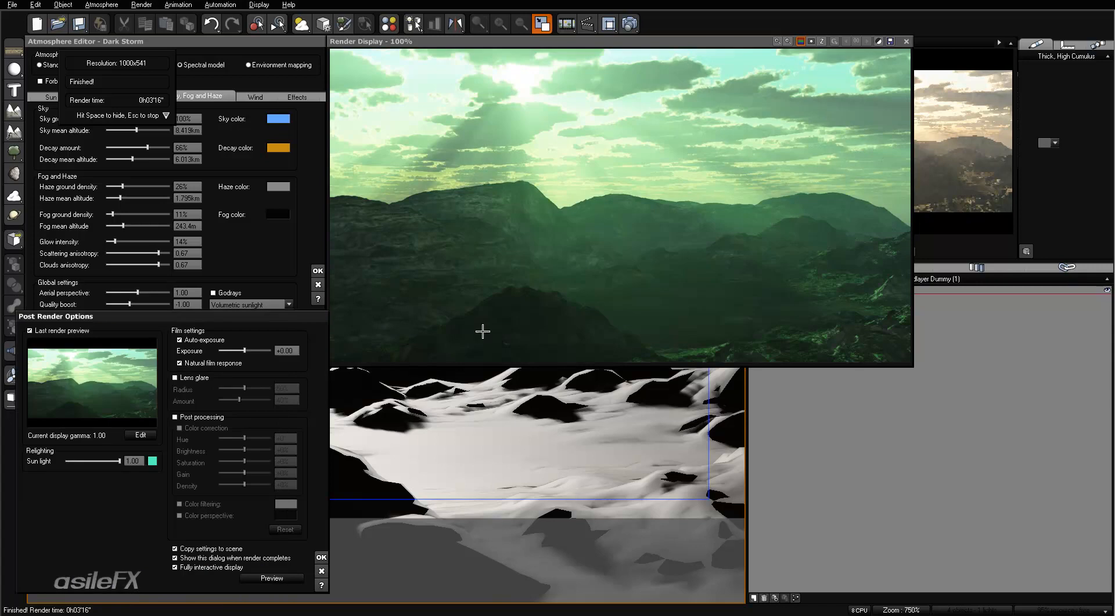
# Try an orange tint with RGB 254, 184, 81 for the sun light's relighting colour.
pyautogui.click(152, 461)
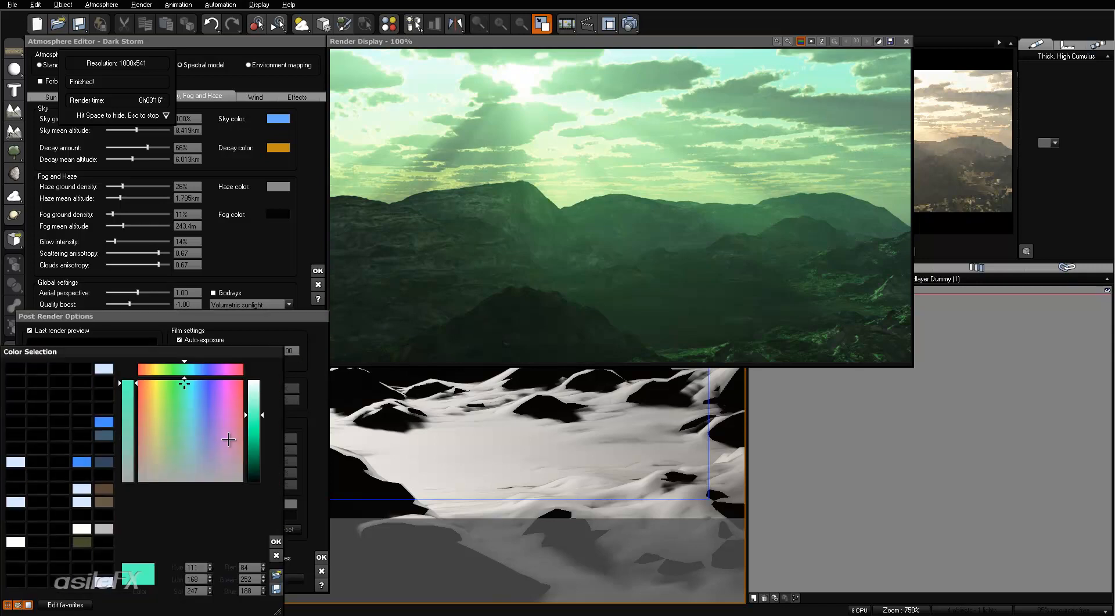
pyautogui.click(149, 381)
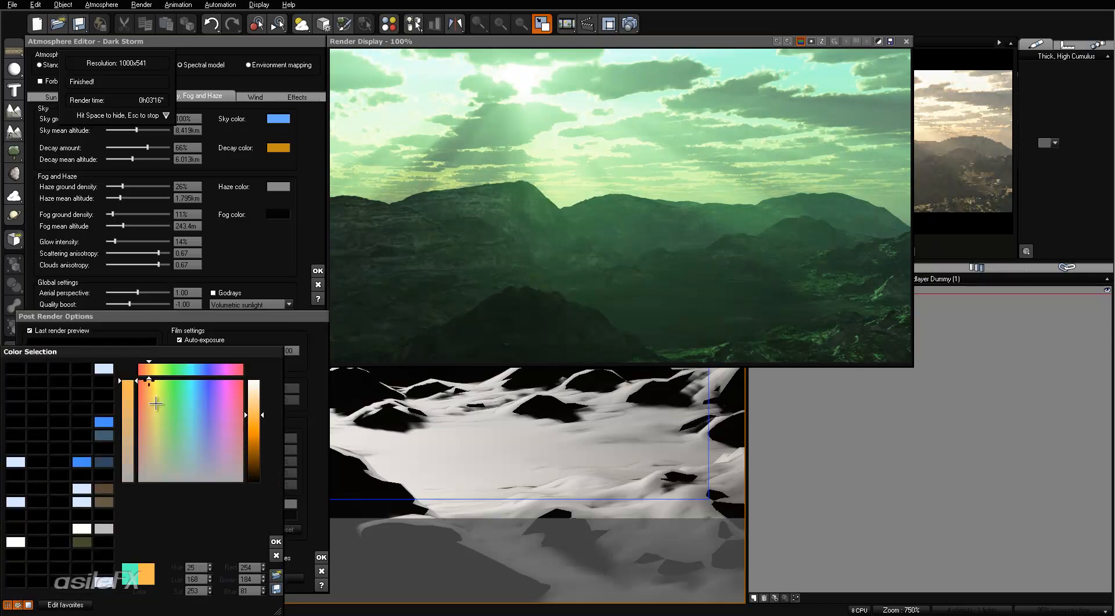
pyautogui.click(276, 541)
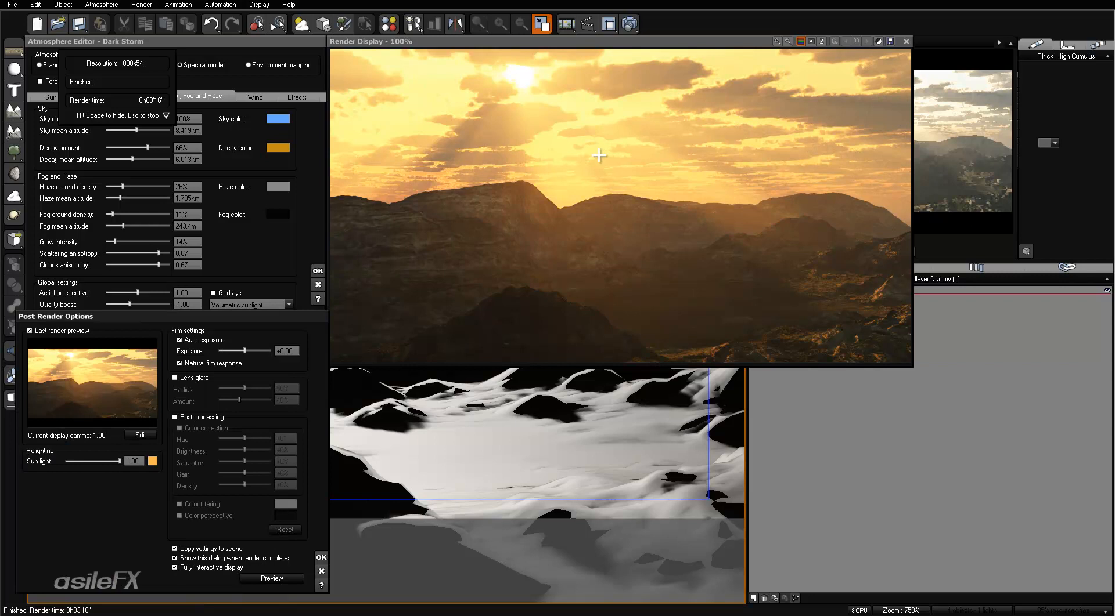
# Try a light blue tint for the sun light's relighting colour.
pyautogui.click(151, 462)
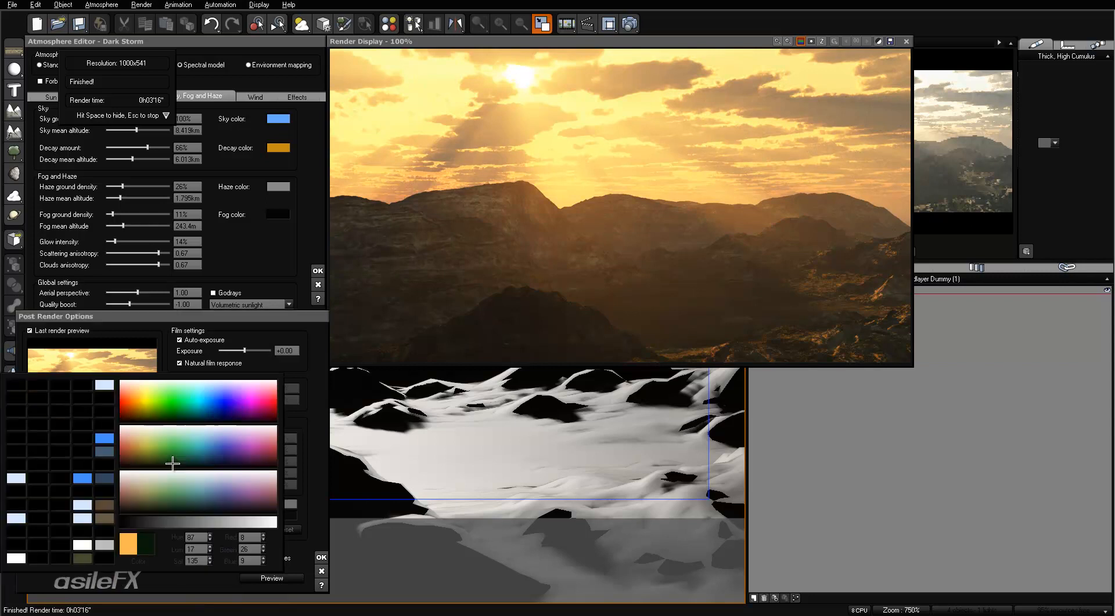
pyautogui.click(154, 387)
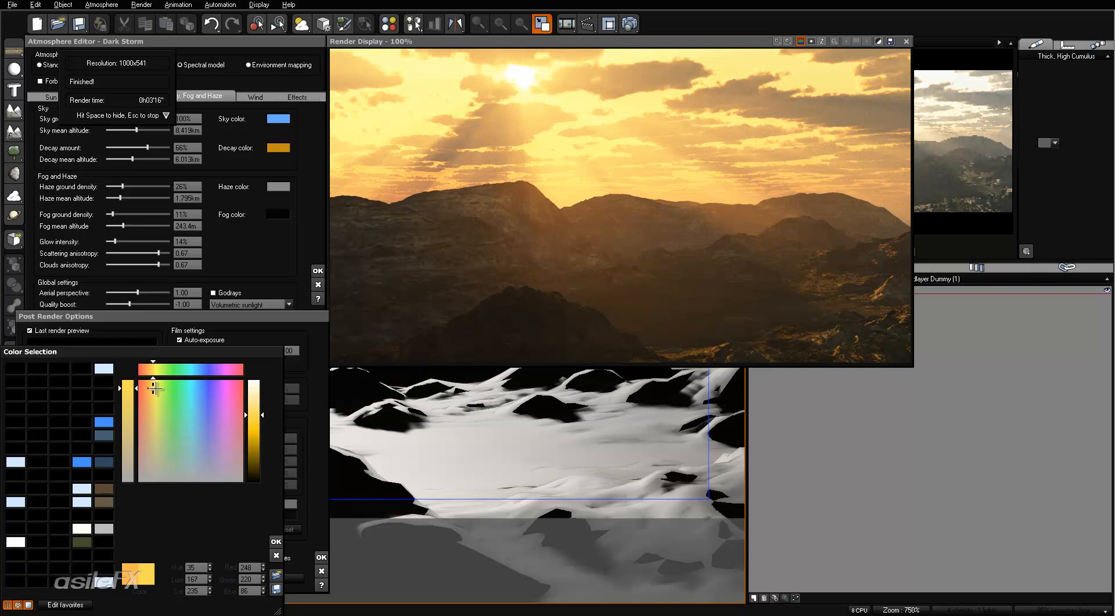
pyautogui.click(201, 383)
pyautogui.click(275, 541)
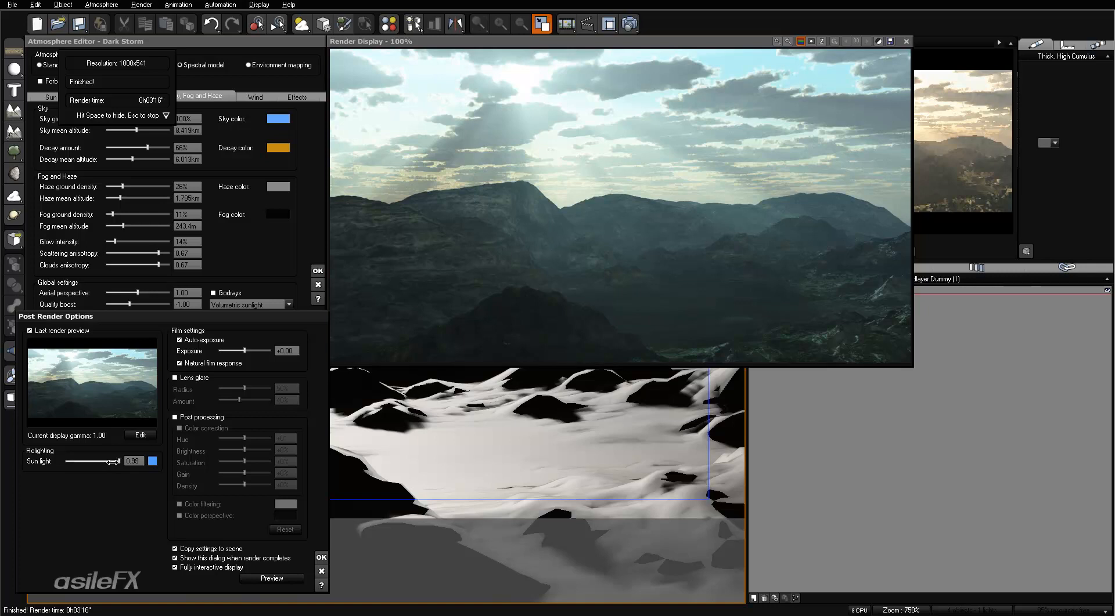
# Try a relighting intensity of 2 for the blue-tinted sun light.
pyautogui.moveTo(113, 462)
pyautogui.mouseDown()
pyautogui.moveTo(85, 462)
pyautogui.moveTo(120, 461)
pyautogui.mouseUp()
pyautogui.click(146, 461)
pyautogui.click(139, 461)
pyautogui.write('2')
pyautogui.press('Return')
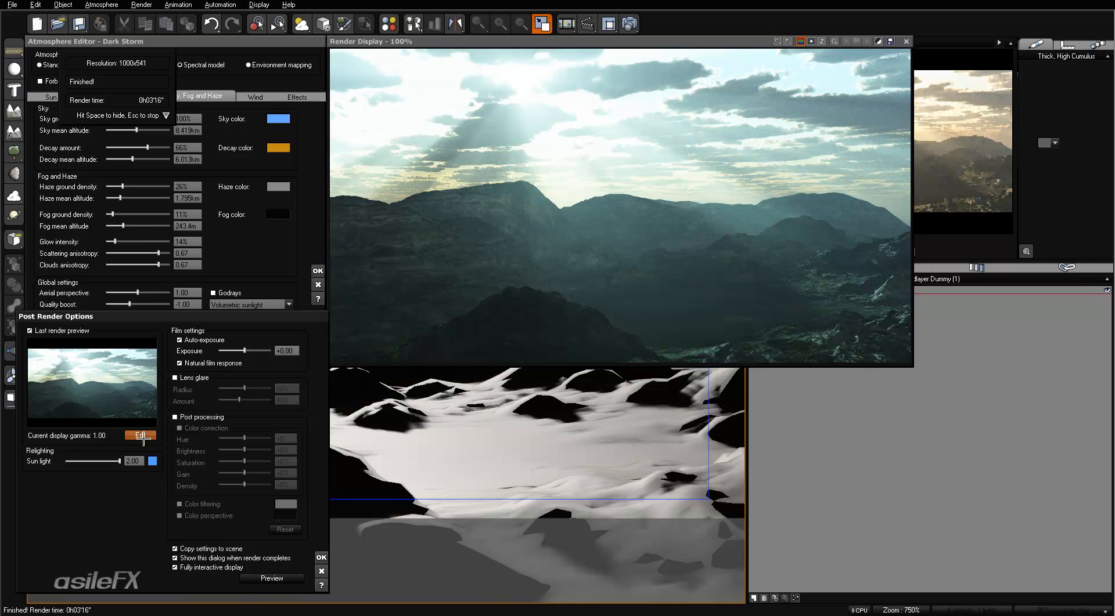
# Set the sun light's relighting intensity to 1 and reset its relighting colour to white.
pyautogui.click(142, 438)
pyautogui.click(135, 462)
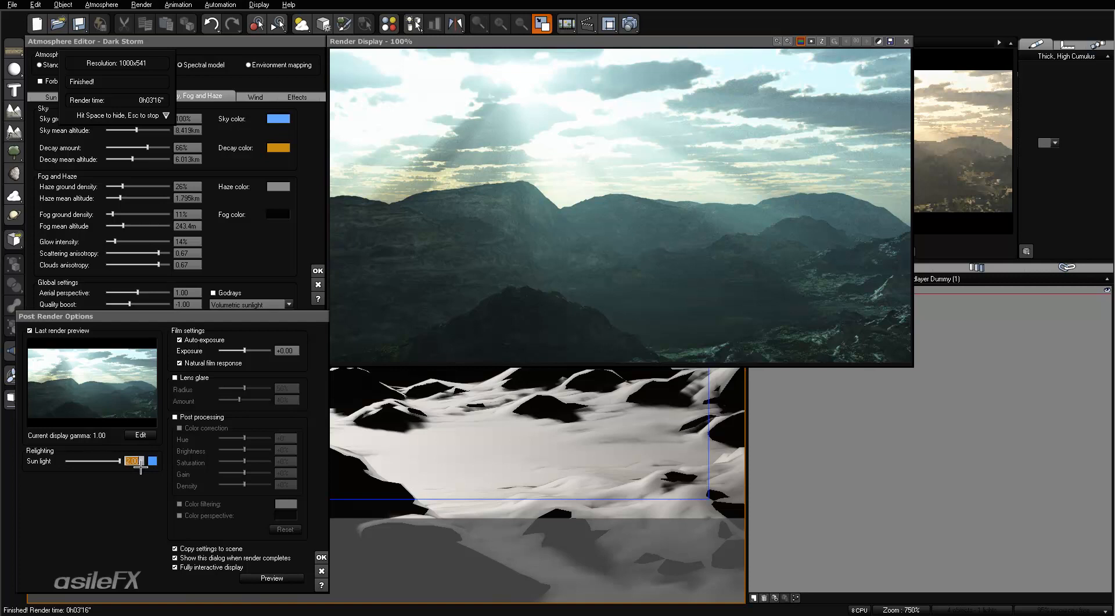
pyautogui.write('1')
pyautogui.press('Return')
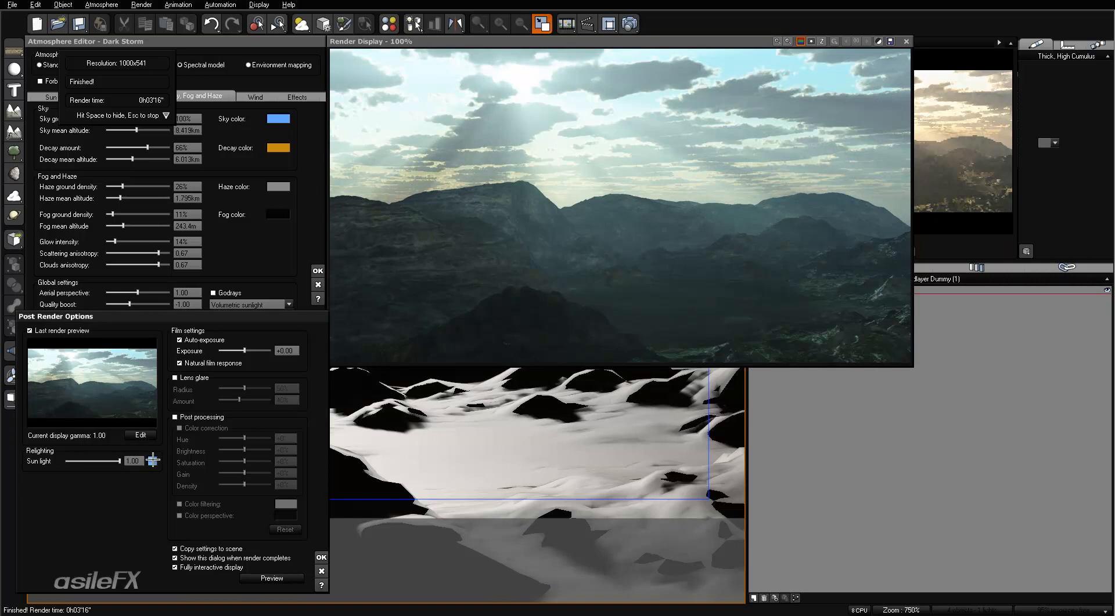
pyautogui.click(153, 461)
pyautogui.click(174, 471)
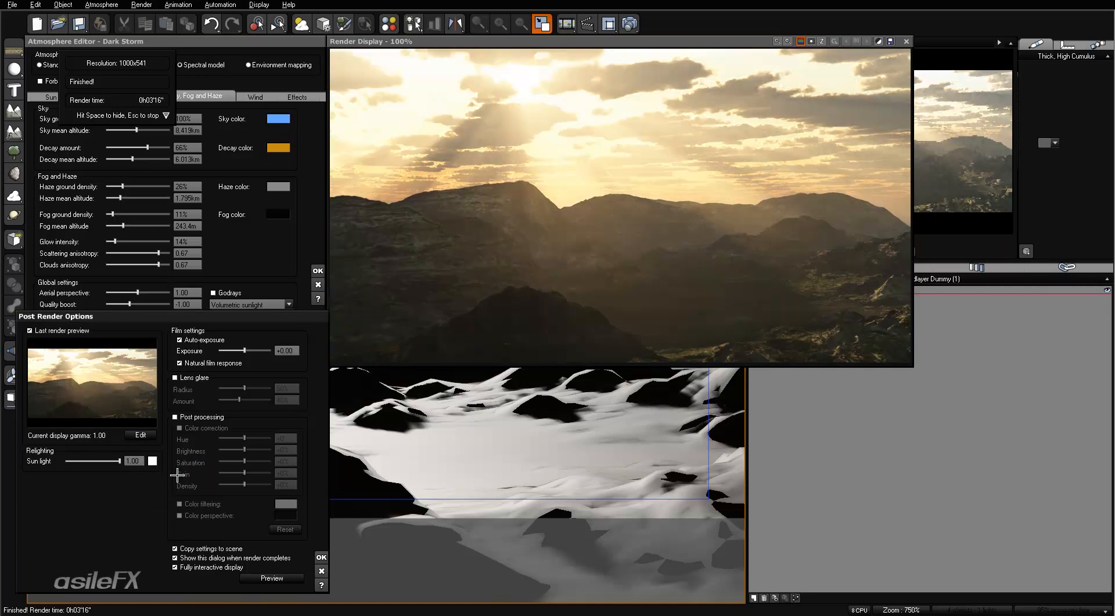
# Set the display gamma to 1.4 and accept the post-render options.
pyautogui.click(140, 436)
pyautogui.click(691, 317)
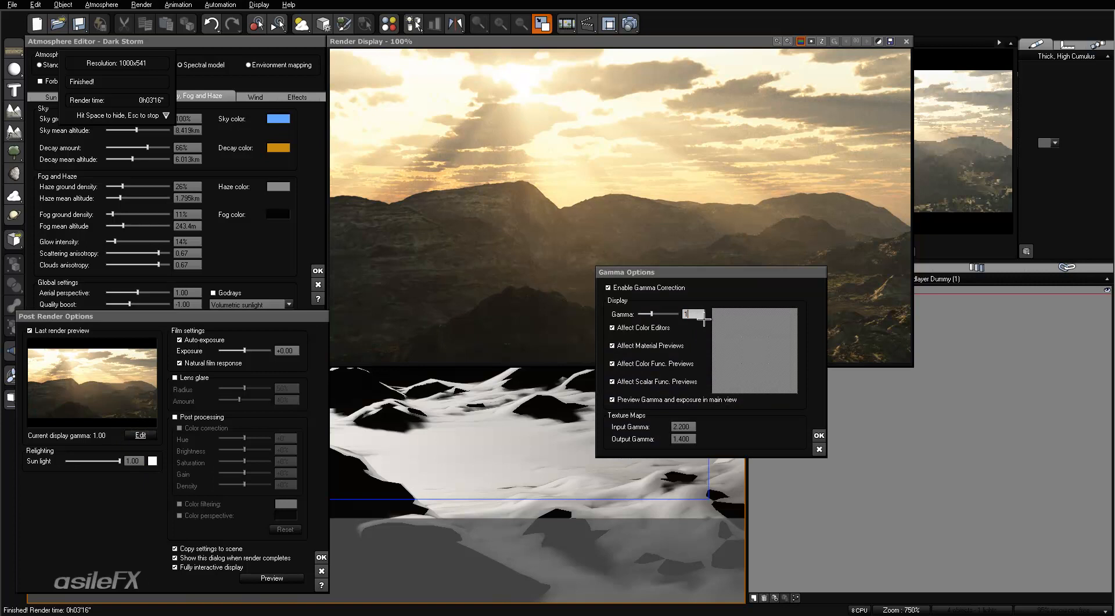
pyautogui.write('1.4')
pyautogui.press('Return')
pyautogui.click(818, 436)
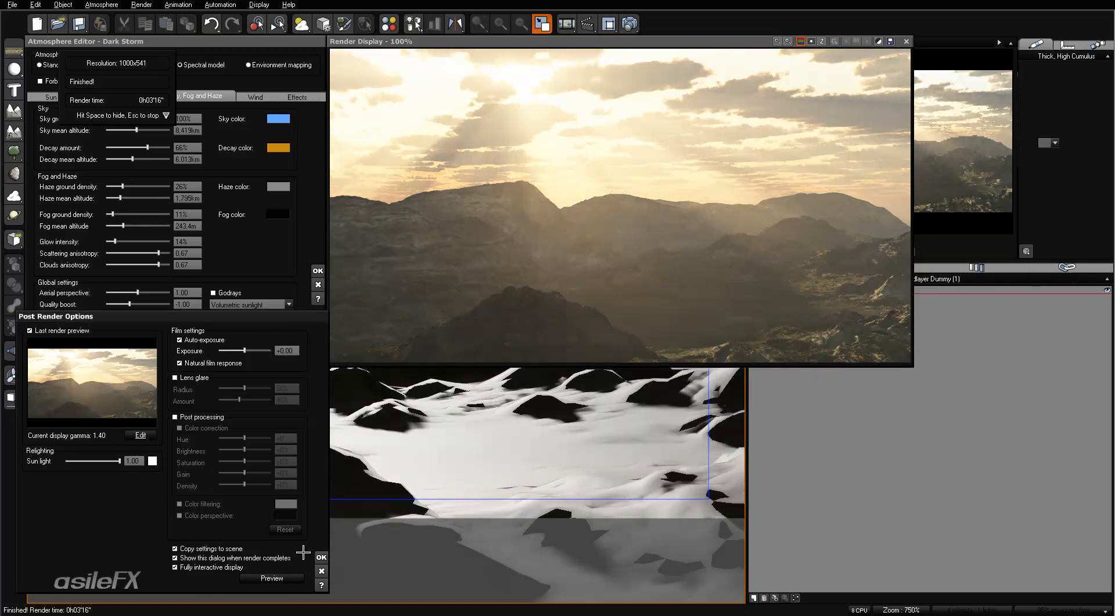
pyautogui.click(321, 557)
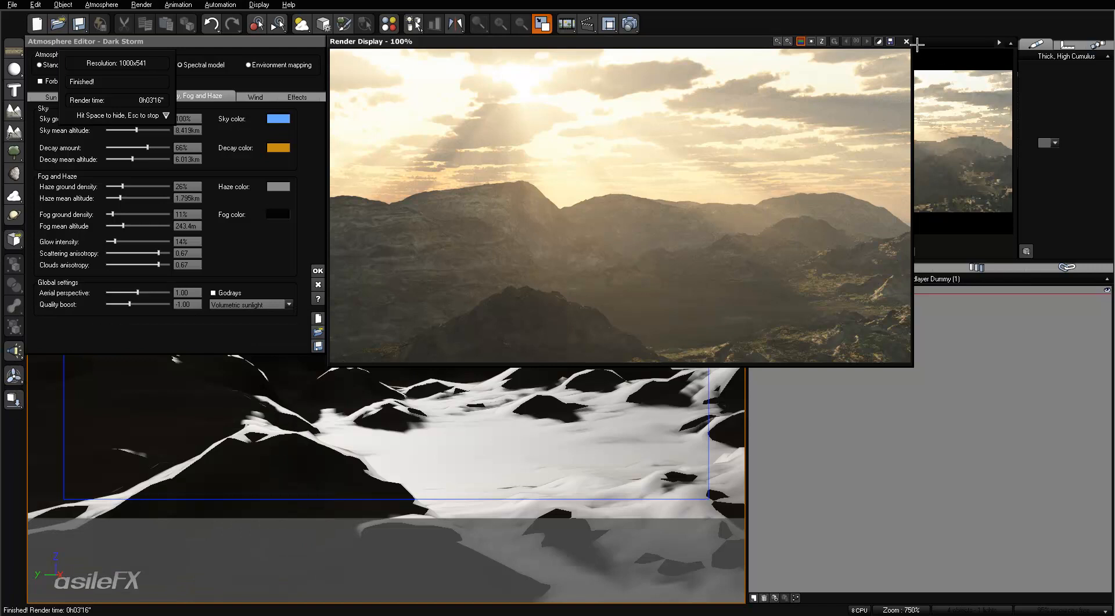
# Hide the finished render and accept the atmosphere settings.
pyautogui.press('space')
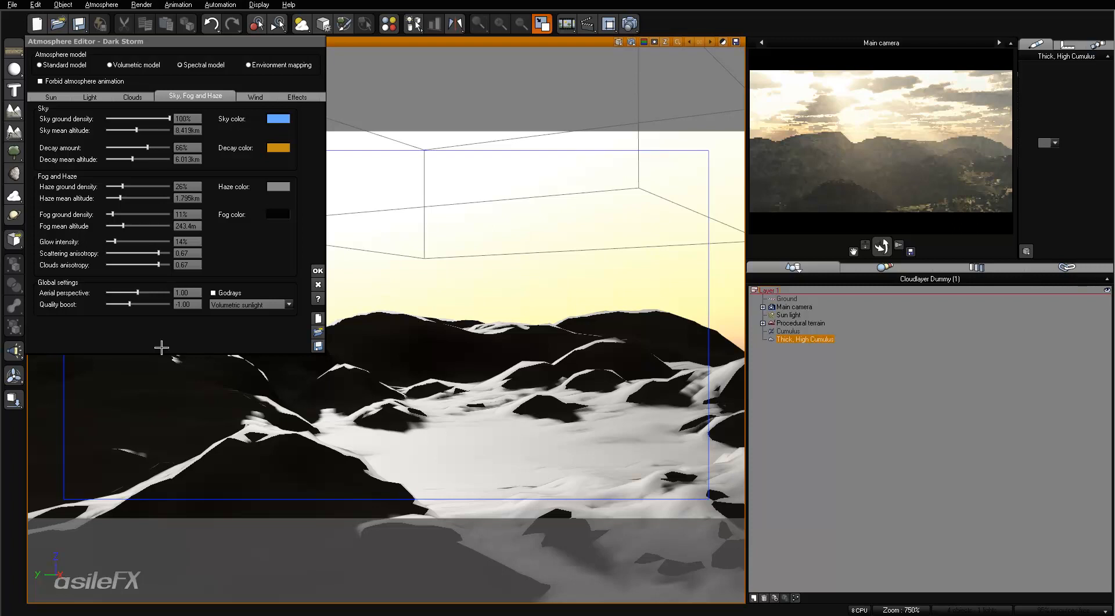
pyautogui.click(317, 270)
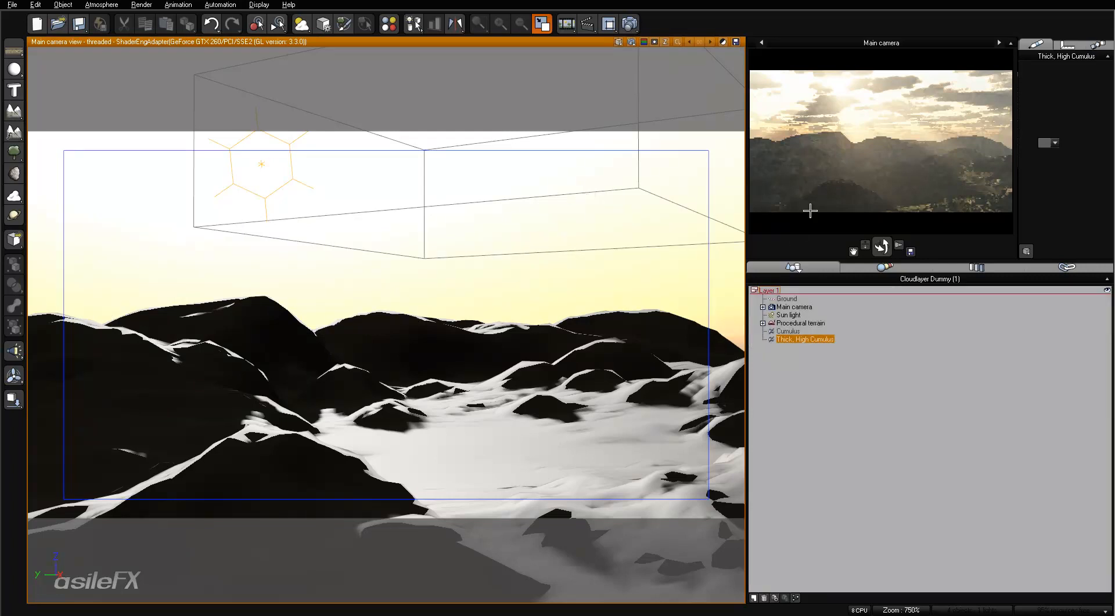
# Refresh the main camera preview and save the scene.
pyautogui.rightClick(813, 187)
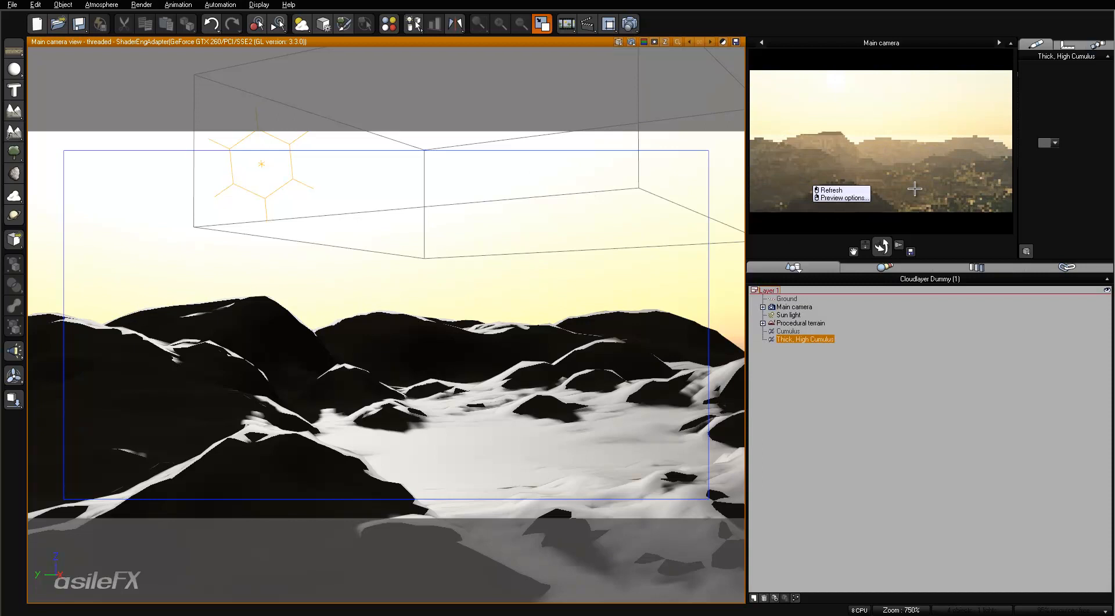
pyautogui.click(118, 5)
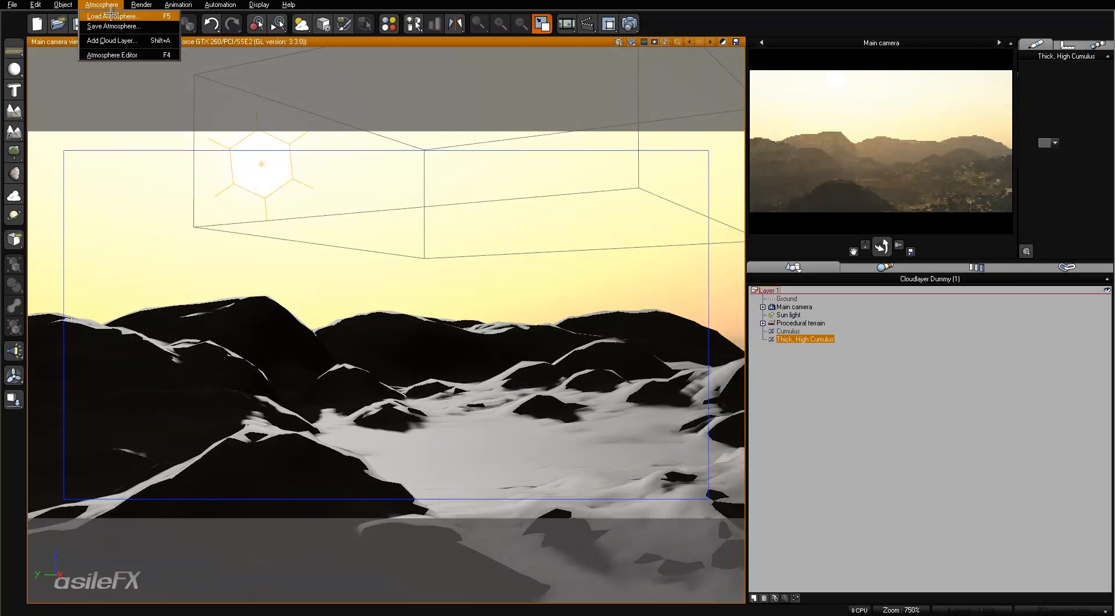
pyautogui.click(113, 55)
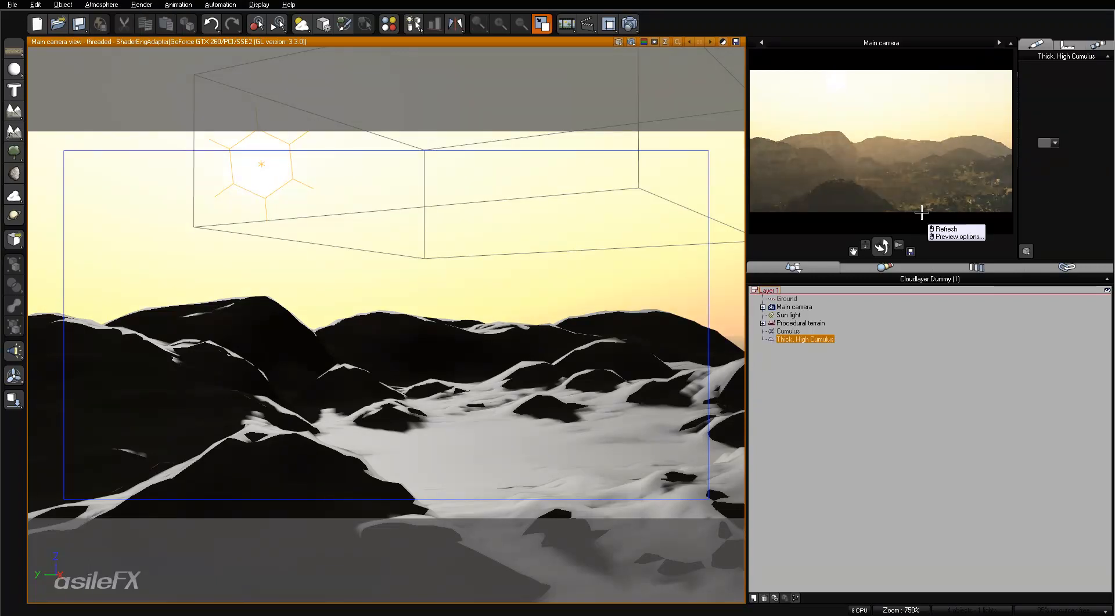
pyautogui.click(908, 143)
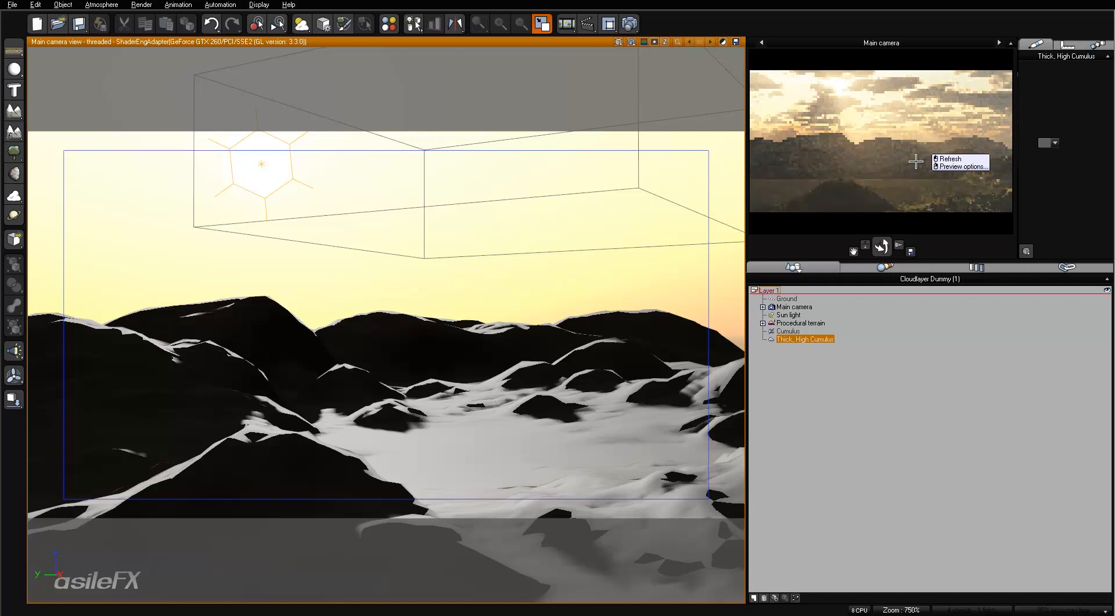
pyautogui.hotkey('ctrl', 's')
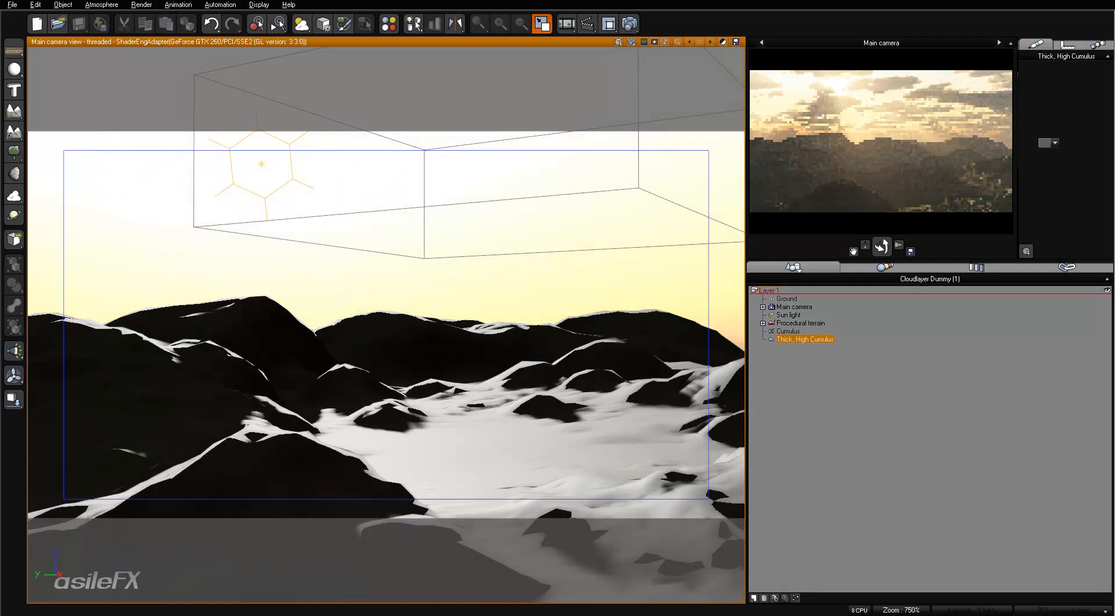
# Load the Default atmosphere from the Spectral Sunshine collection into the scene.
pyautogui.click(101, 5)
pyautogui.click(108, 22)
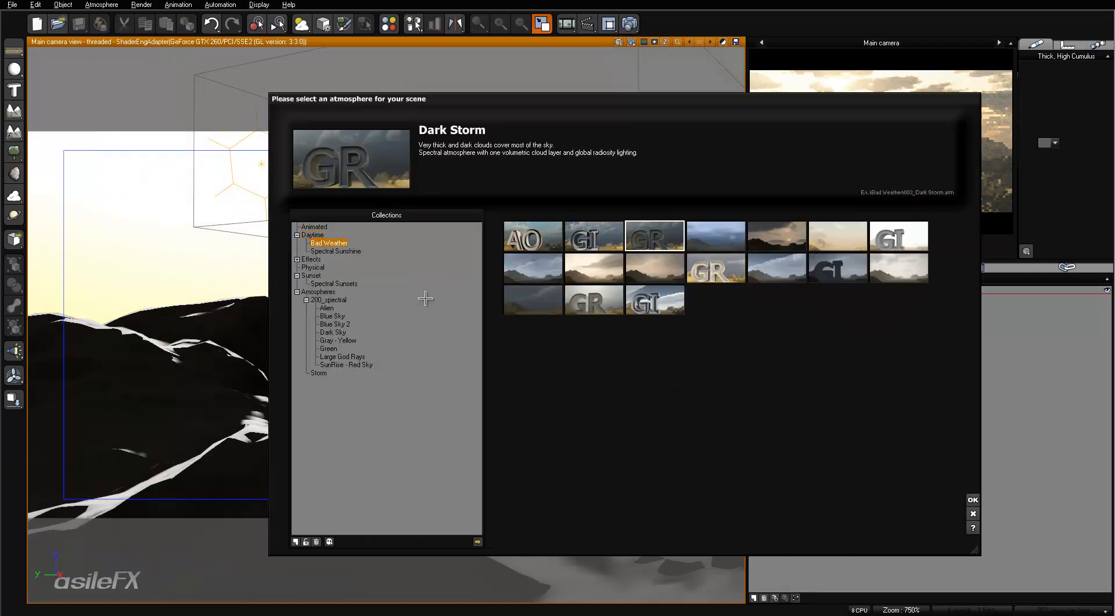
pyautogui.click(332, 251)
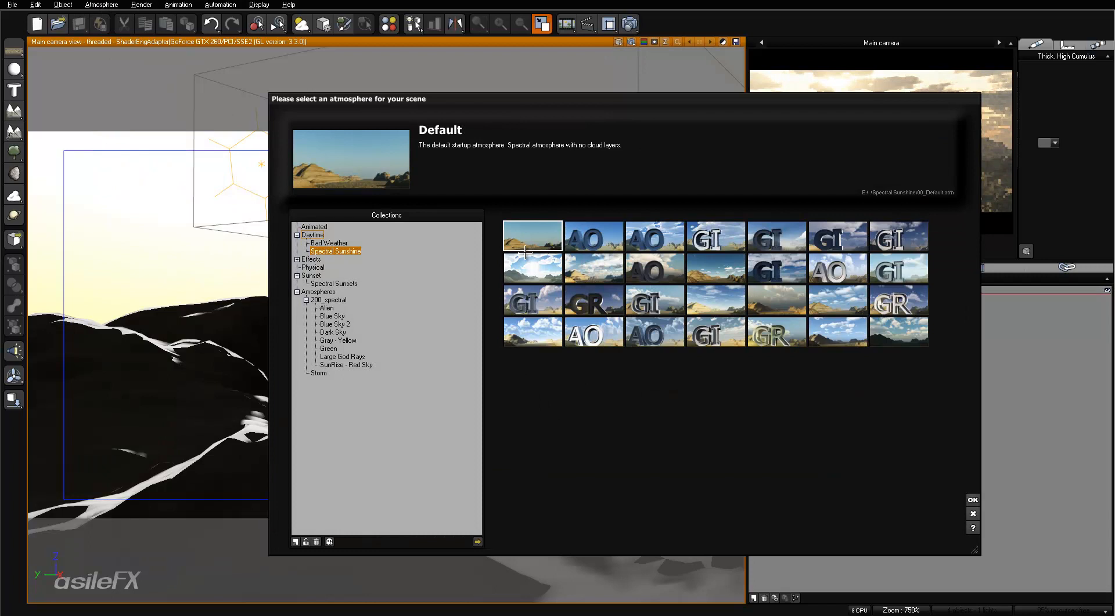
pyautogui.click(973, 500)
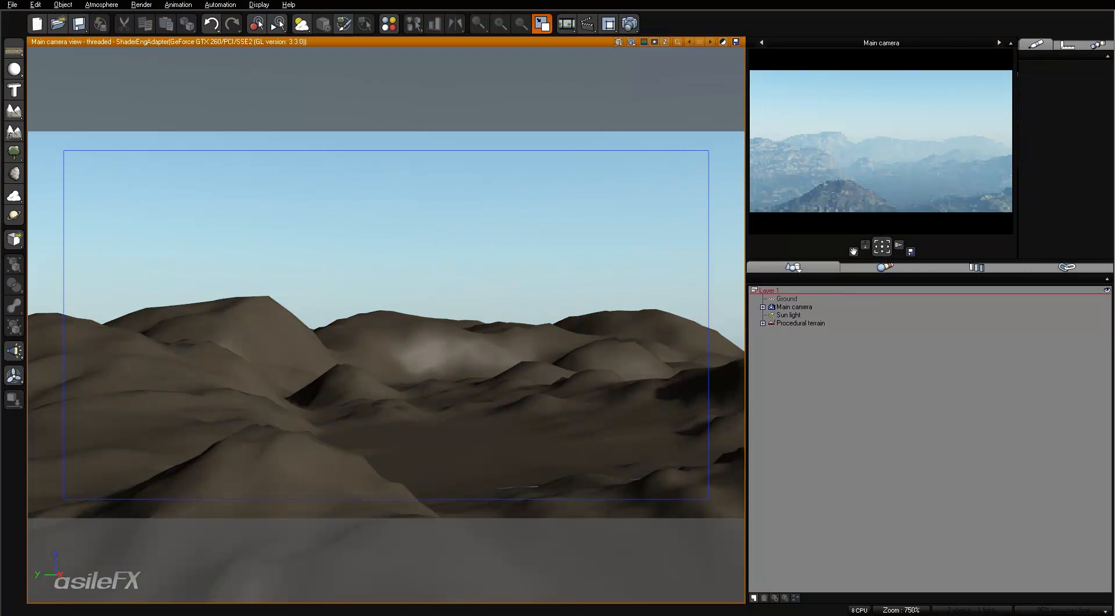
# Set the Default atmosphere's aerial perspective to 1 and accept the atmosphere settings.
pyautogui.click(101, 6)
pyautogui.click(116, 55)
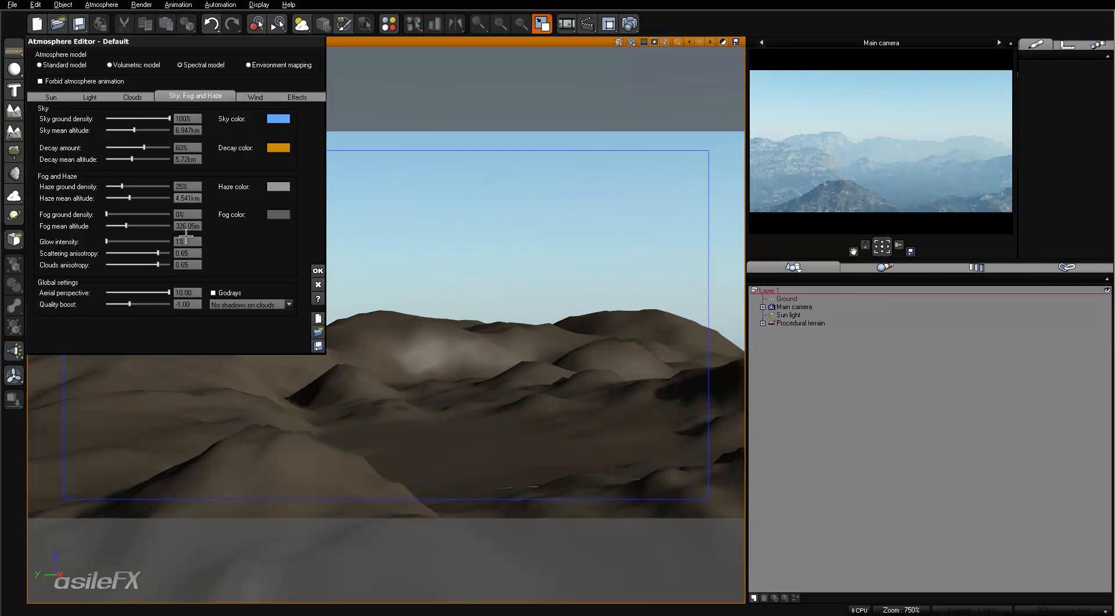
pyautogui.click(196, 292)
pyautogui.write('1')
pyautogui.press('Return')
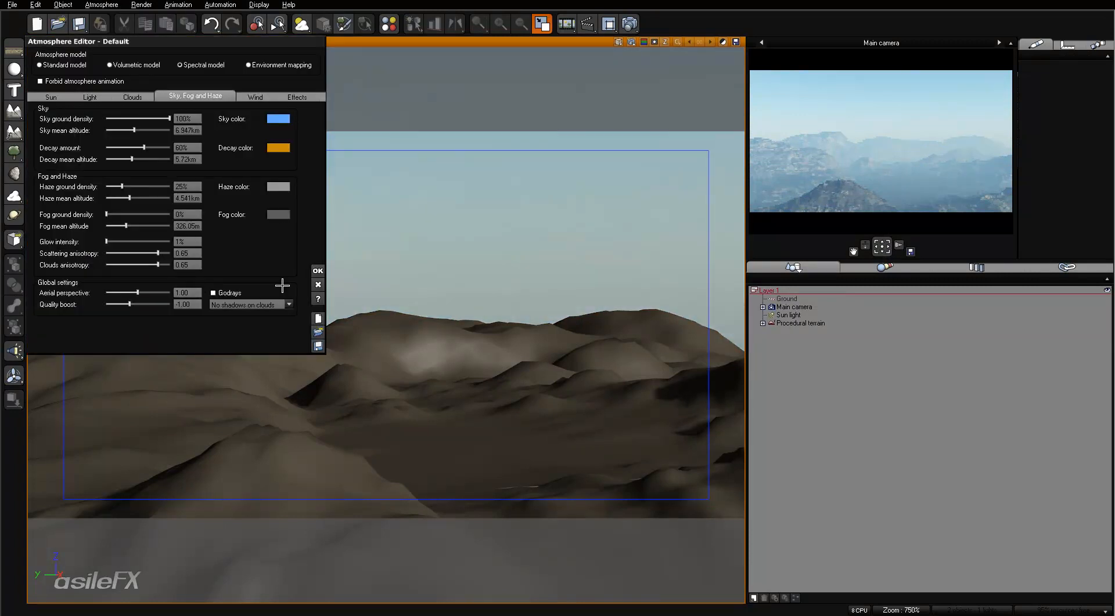
pyautogui.click(320, 271)
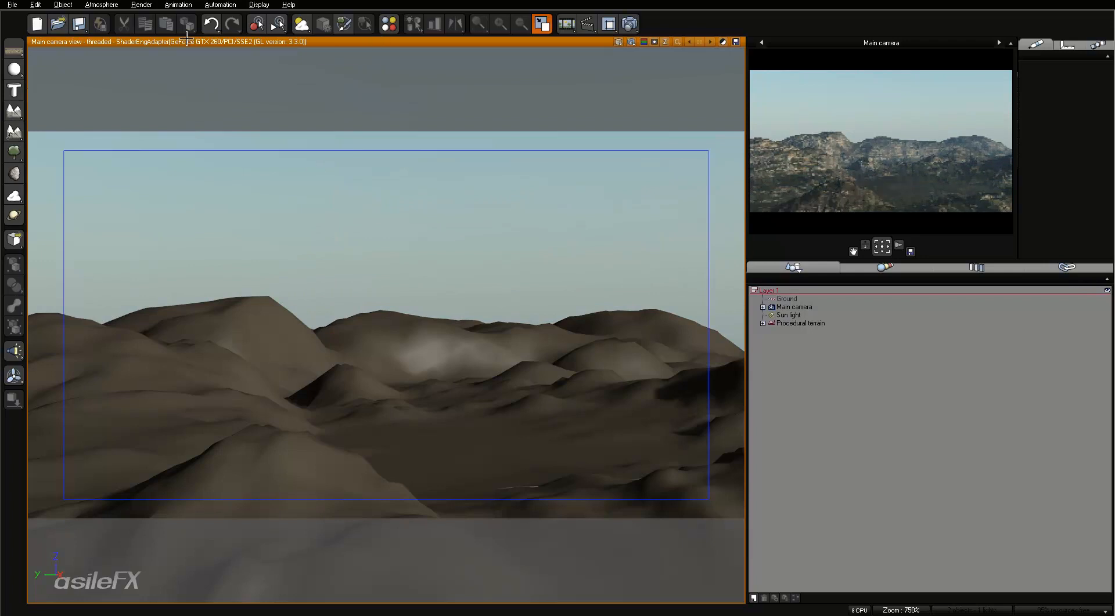
# Add a Dense Stratus cloud layer from the Spectral 2 collection to the atmosphere and refresh the camera preview.
pyautogui.click(99, 5)
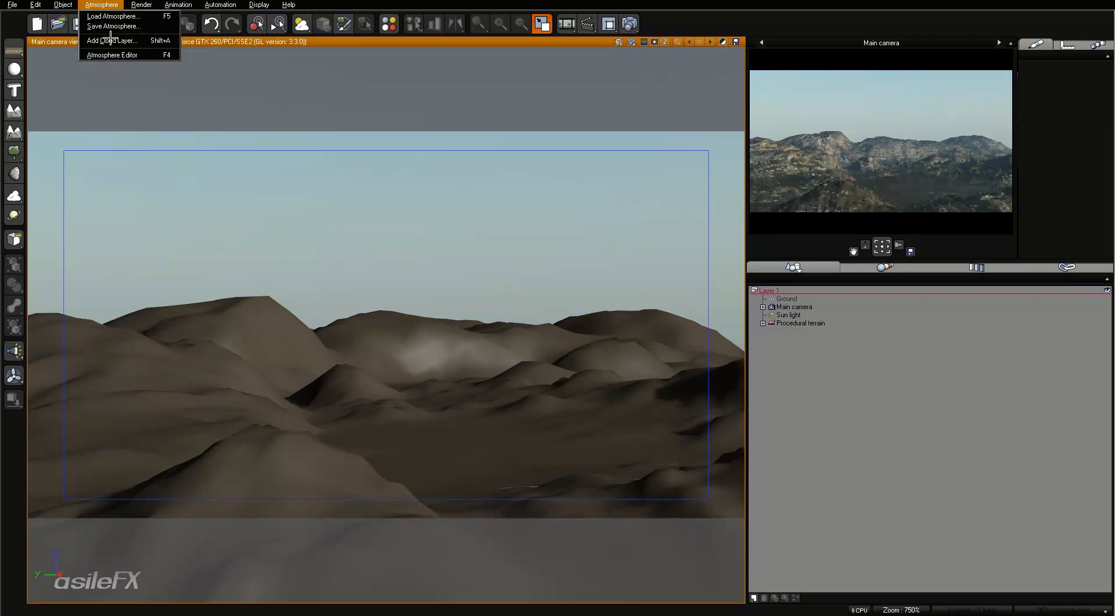
pyautogui.click(110, 39)
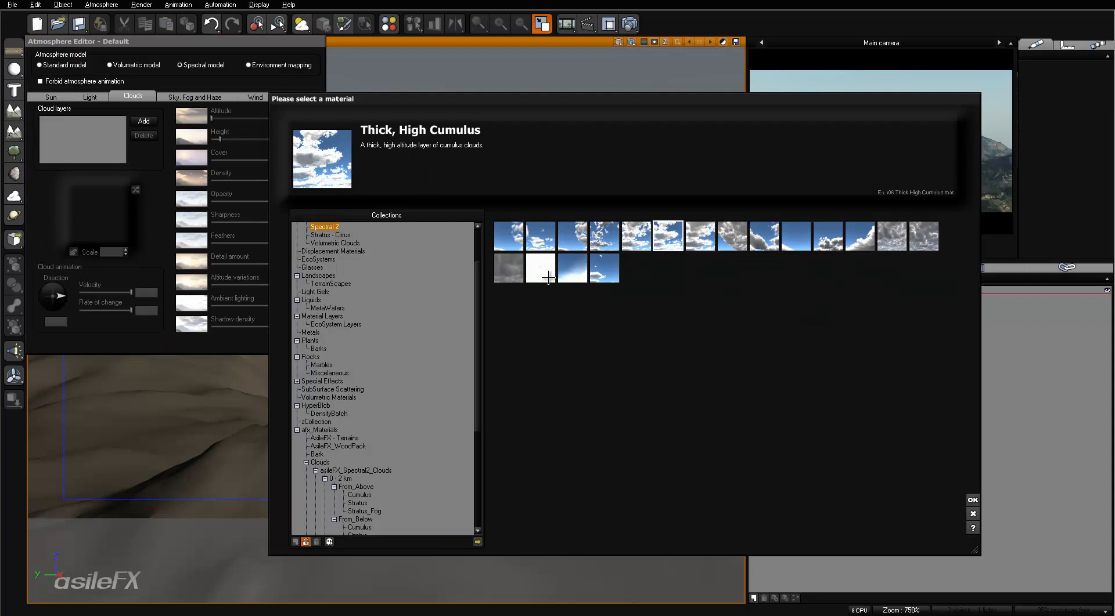
pyautogui.click(572, 236)
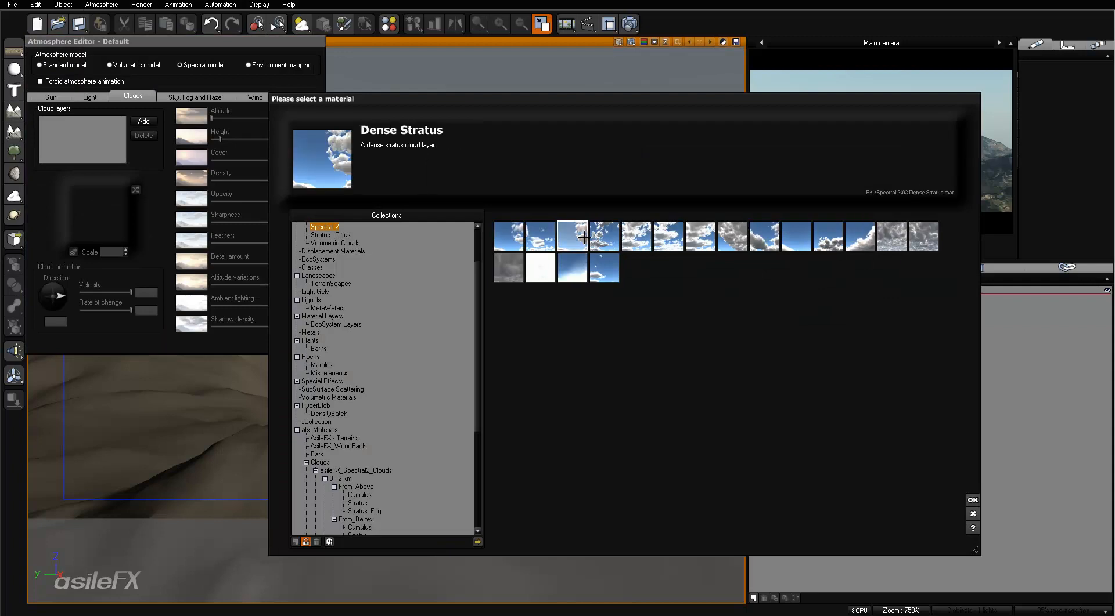
pyautogui.doubleClick(570, 238)
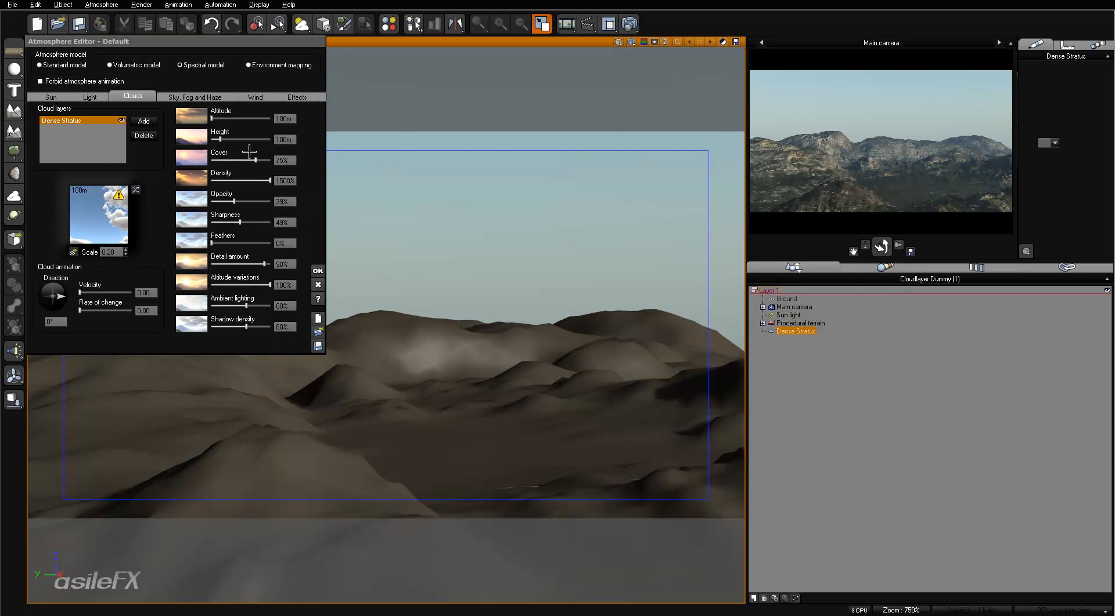
pyautogui.rightClick(789, 168)
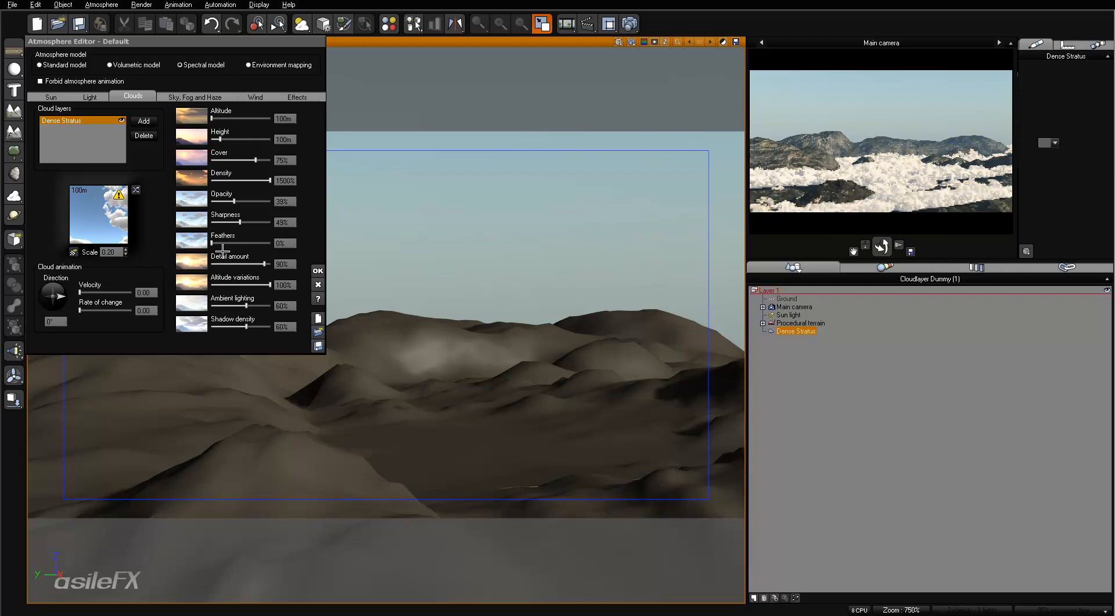
# Set the Dense Stratus layer's density to 100%, scale to 0.60 and detail amount to 96%.
pyautogui.click(266, 180)
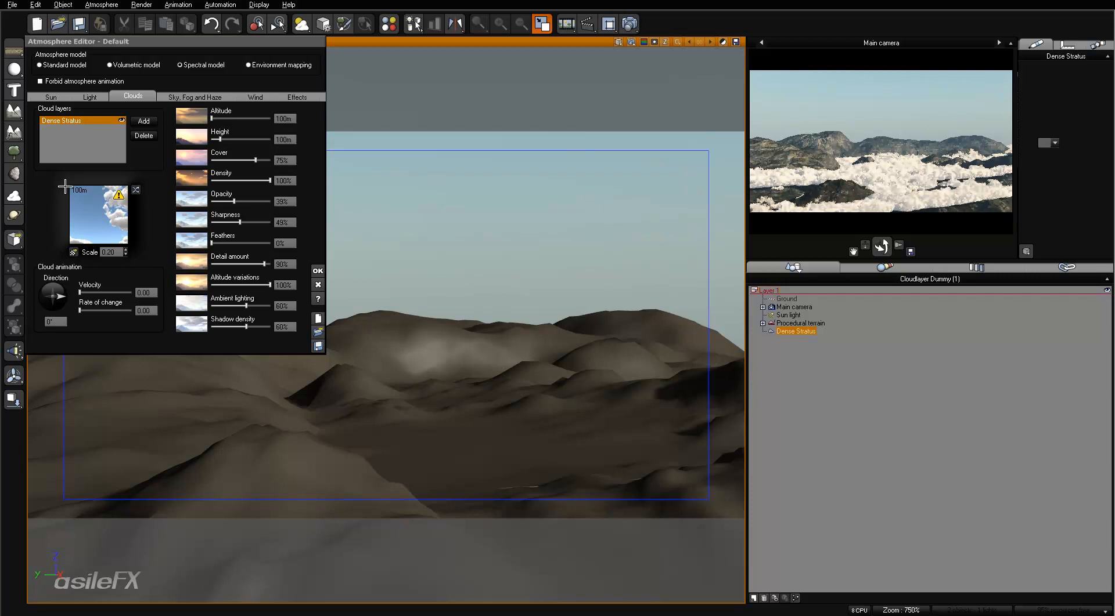
pyautogui.click(126, 250)
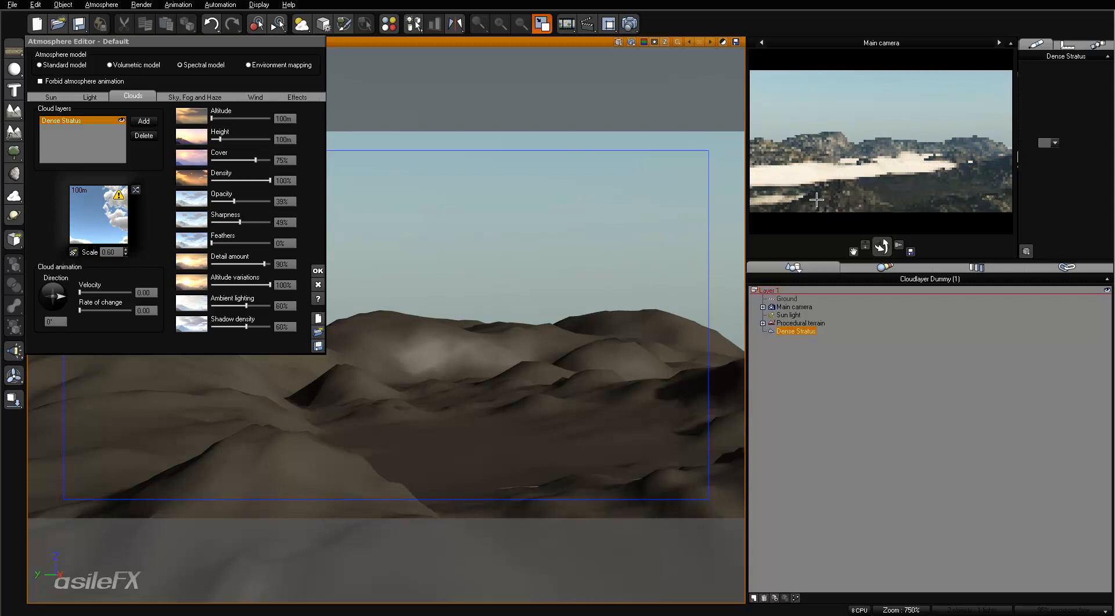
pyautogui.moveTo(265, 264); pyautogui.dragTo(267, 264)
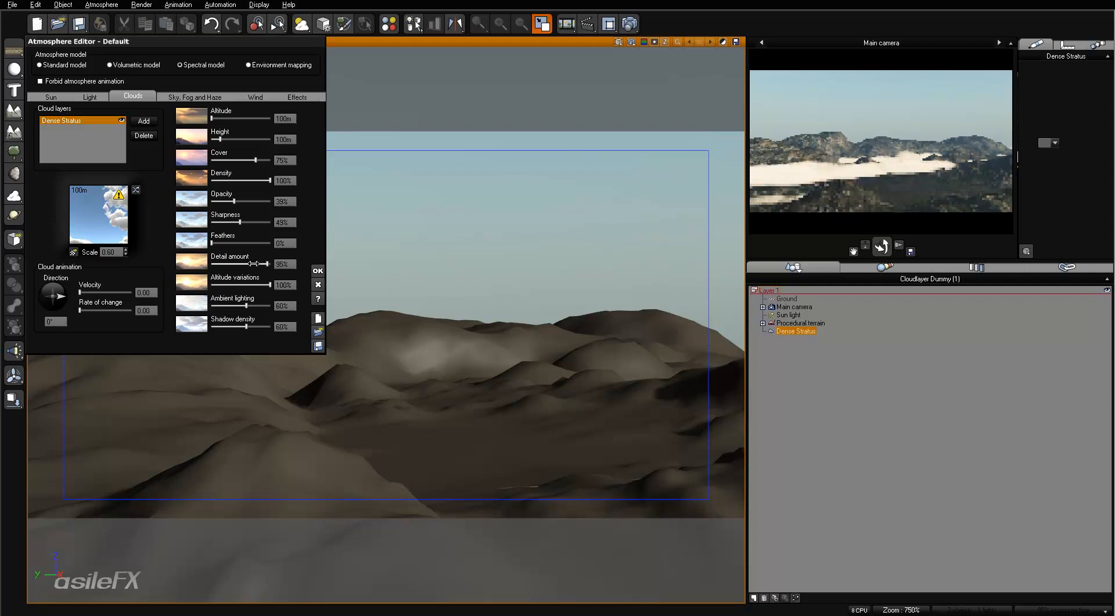
# Open the Dense Stratus layer's advanced cloud material and set its cloud layer detail scaling to 44%.
pyautogui.rightClick(120, 209)
pyautogui.click(138, 211)
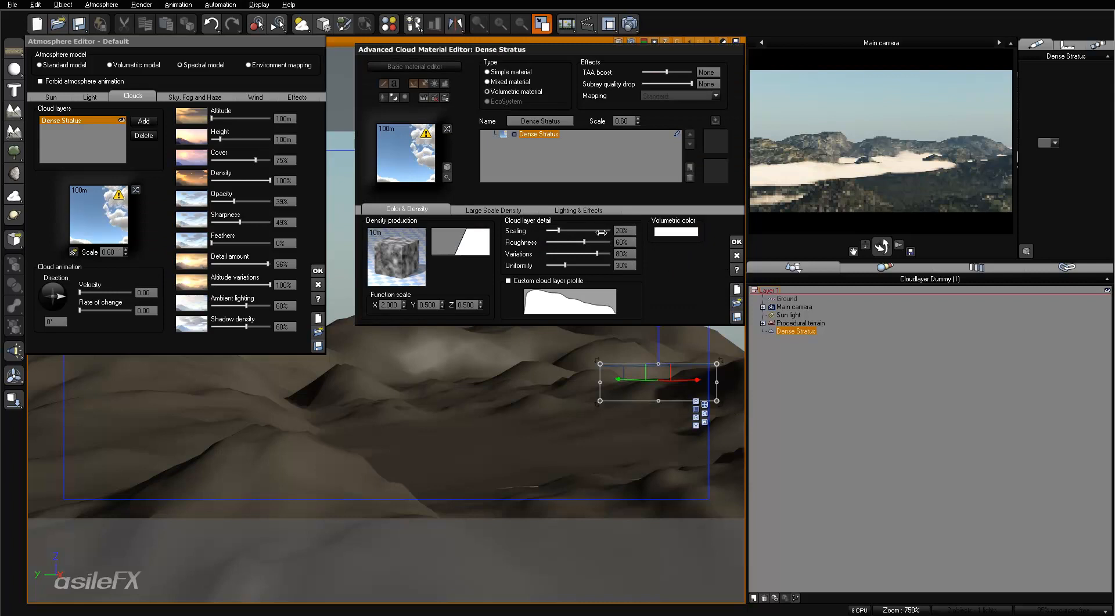
pyautogui.moveTo(599, 233); pyautogui.dragTo(615, 233)
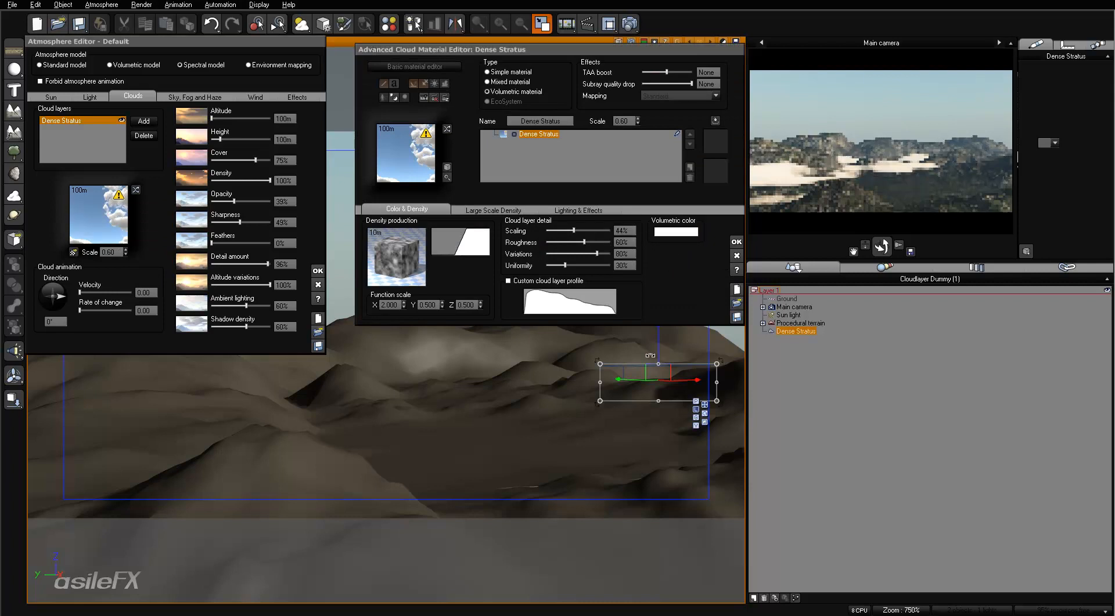
# Move the Dense Stratus layer over the middle of the valley and lower it to an altitude of 69.6 m.
pyautogui.moveTo(658, 346); pyautogui.dragTo(658, 352)
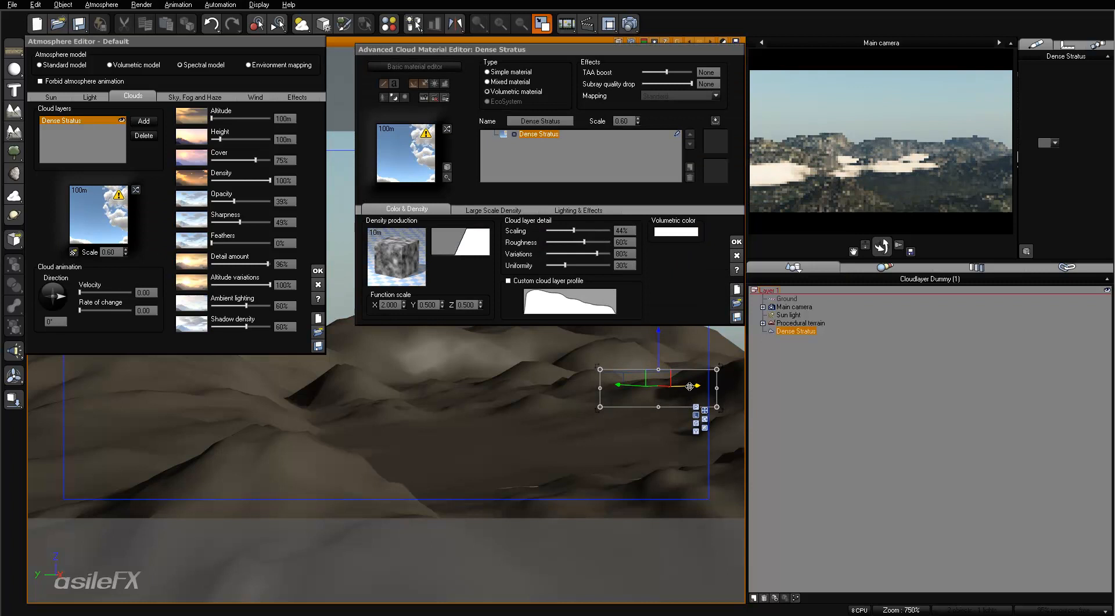
pyautogui.moveTo(689, 387); pyautogui.dragTo(465, 393)
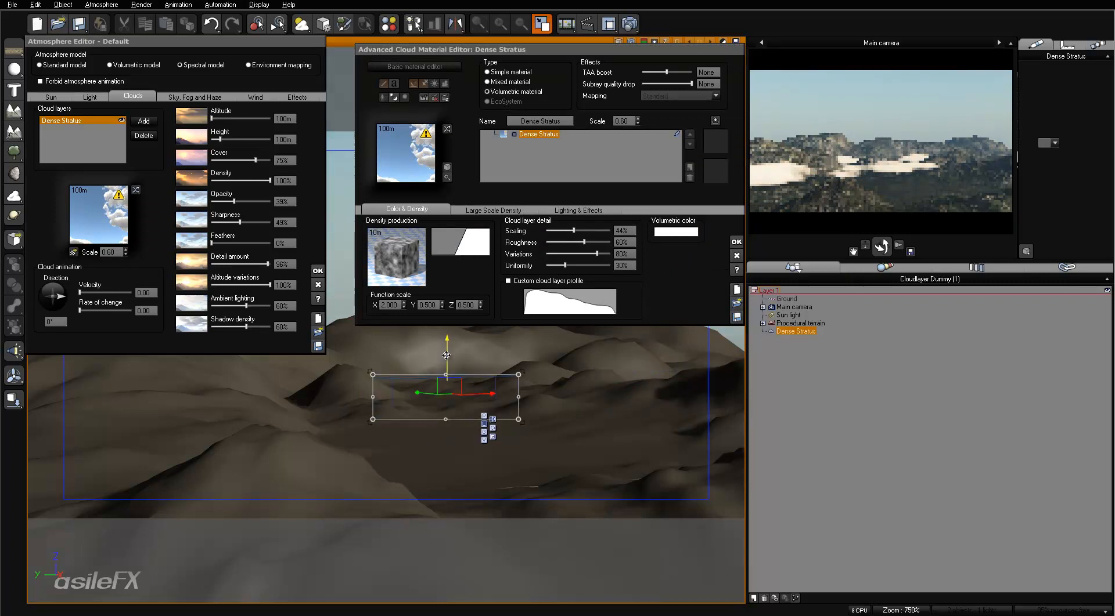
pyautogui.moveTo(446, 355); pyautogui.dragTo(446, 360)
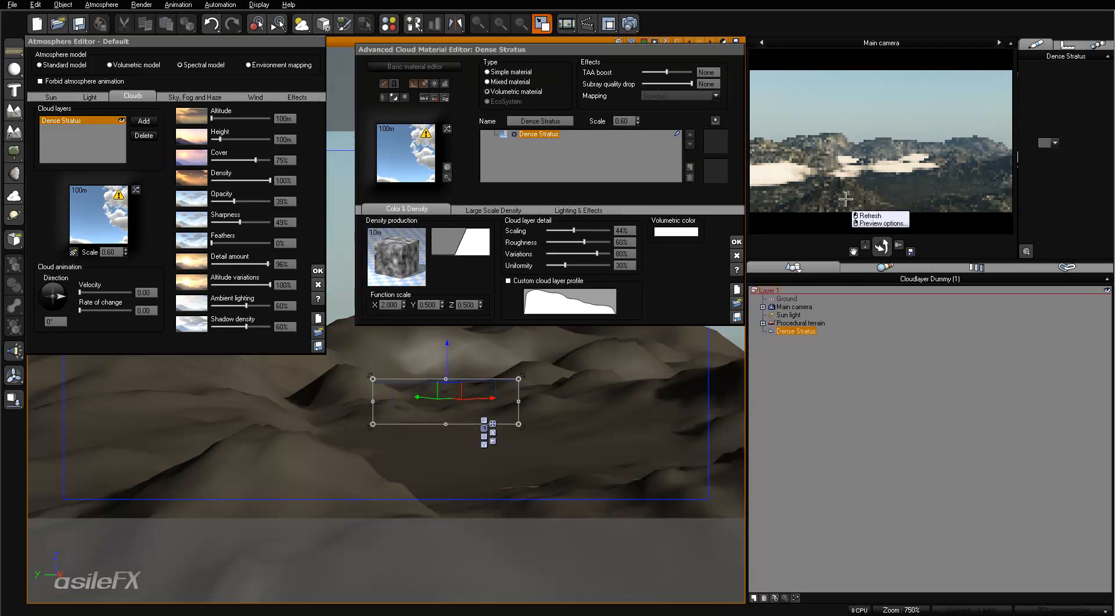
# Set the cloud layer detail scaling to 10% and roughness to 80%, and refresh the camera preview.
pyautogui.moveTo(574, 230); pyautogui.dragTo(597, 242)
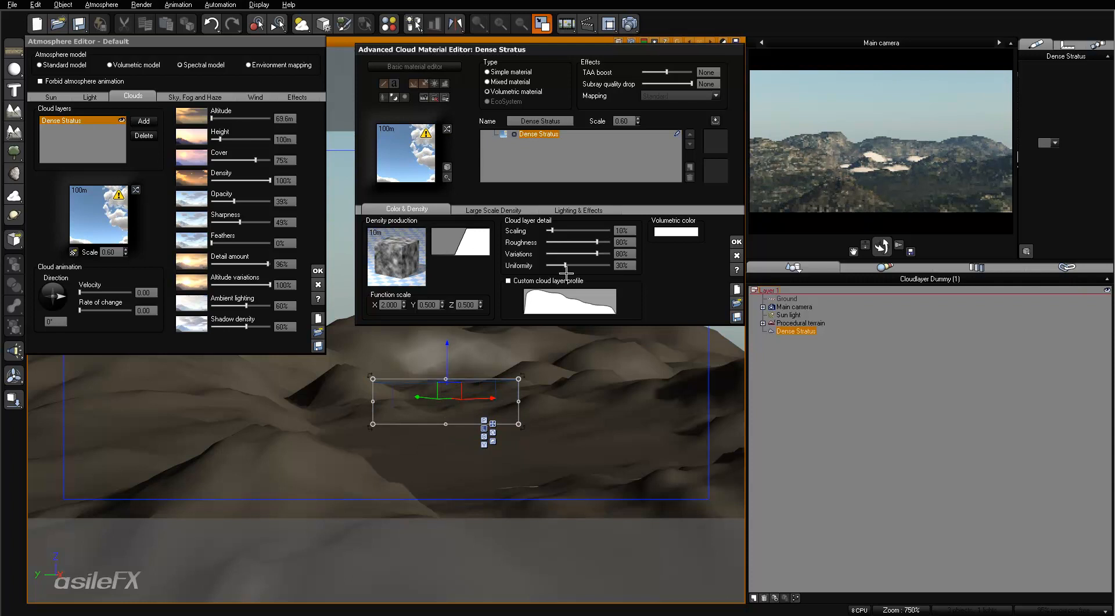
pyautogui.rightClick(878, 146)
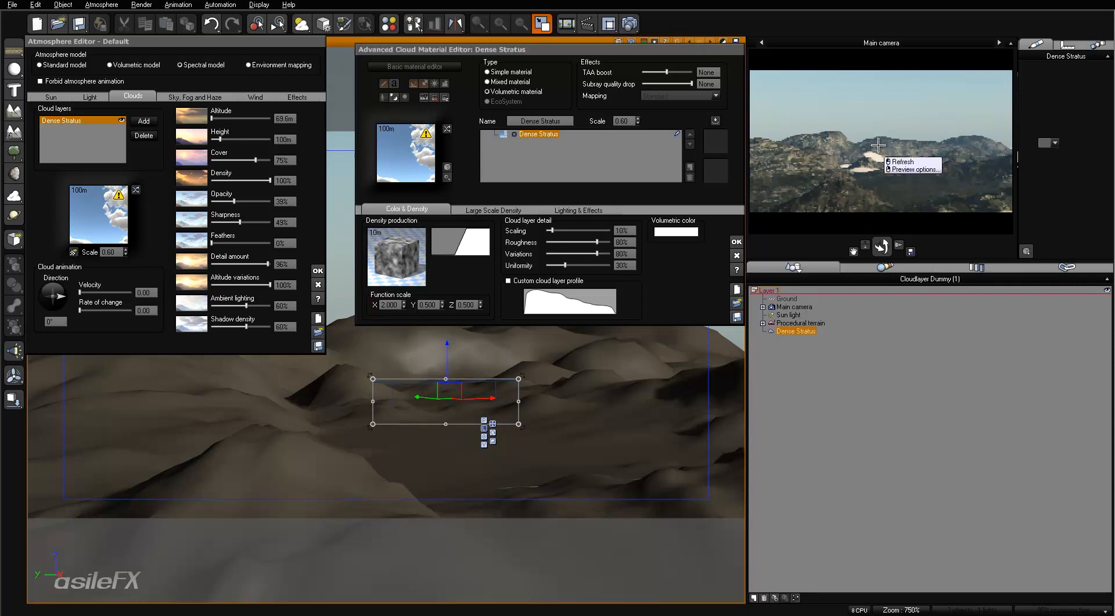
pyautogui.click(682, 255)
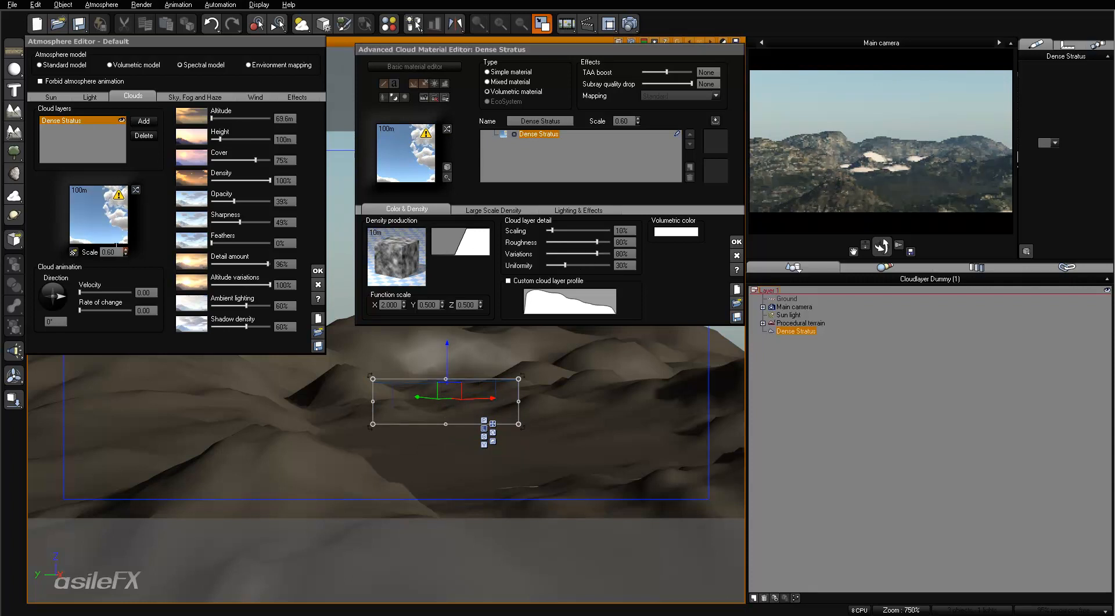
# Set the cloud layer's scale to 0.10 and reset its density production function and filter to their plain defaults.
pyautogui.moveTo(126, 251); pyautogui.dragTo(125, 262)
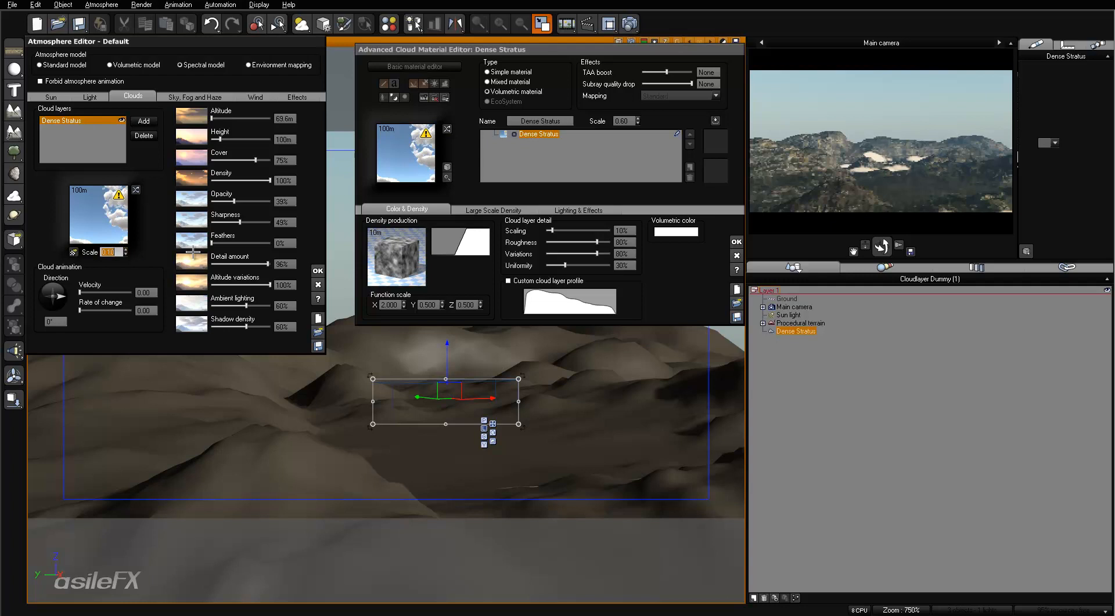
pyautogui.rightClick(397, 251)
pyautogui.click(418, 291)
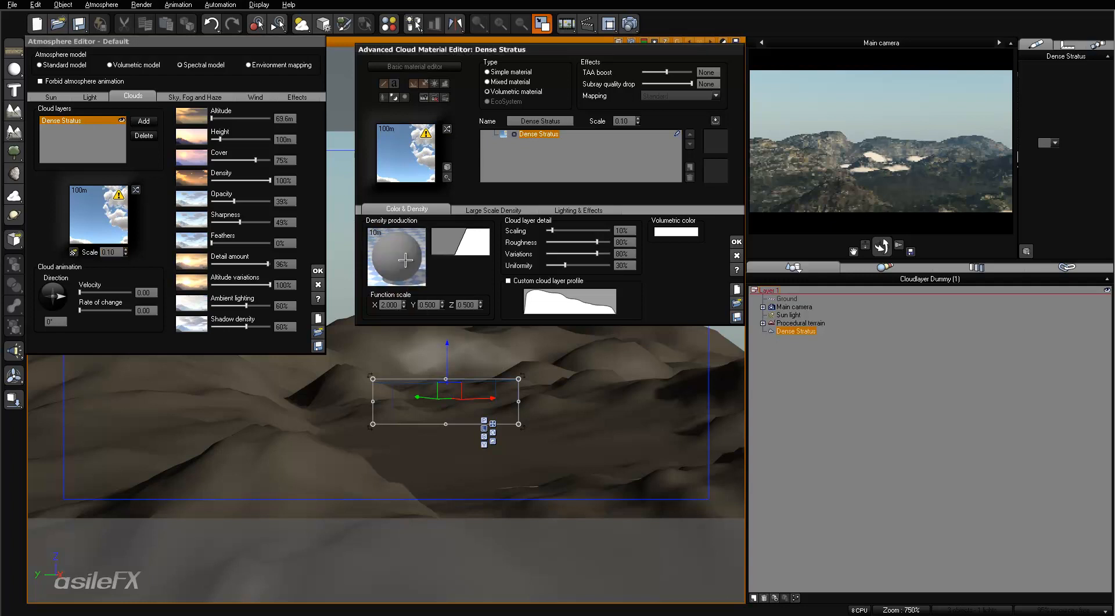
pyautogui.rightClick(448, 229)
pyautogui.click(479, 276)
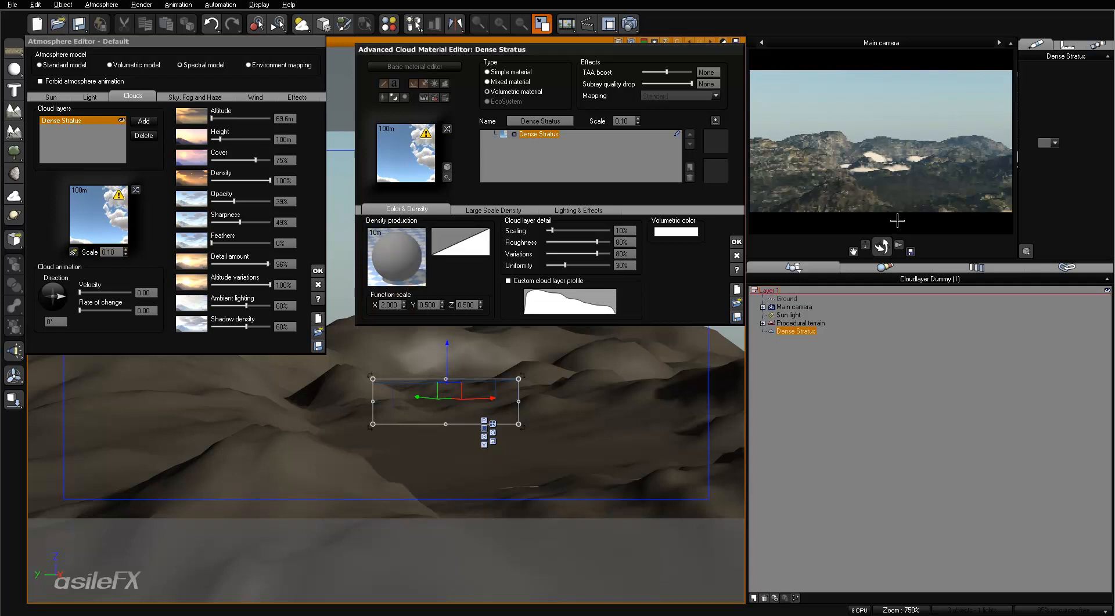
pyautogui.rightClick(944, 119)
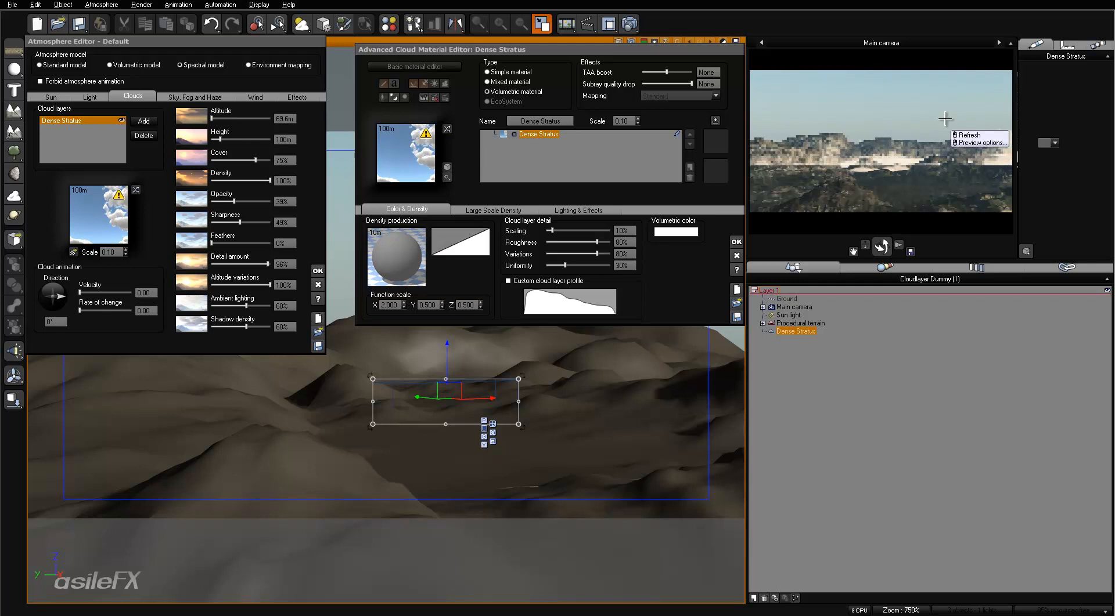
pyautogui.click(926, 235)
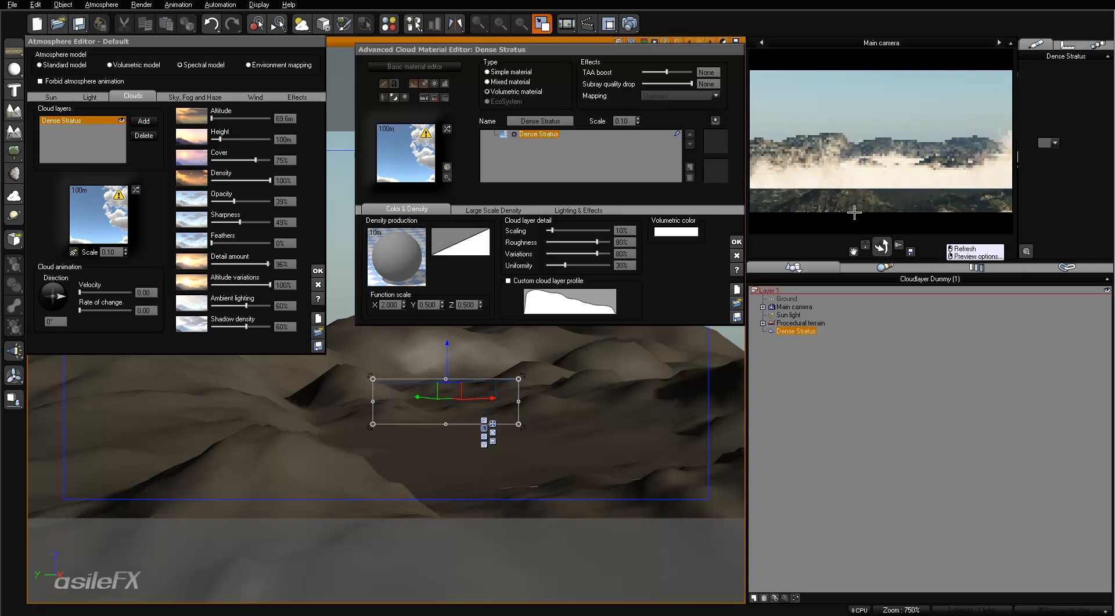
# Set the cloud layer's altitude variations to 0%, detail amount to 86%, opacity to 62% and cover to 64%.
pyautogui.moveTo(269, 285); pyautogui.dragTo(211, 285)
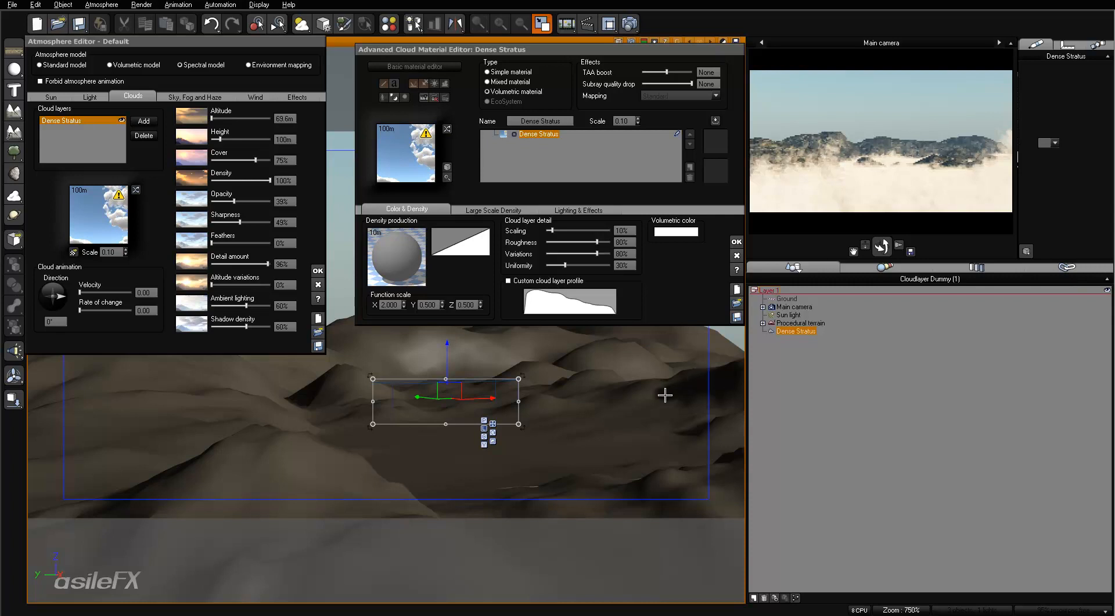
pyautogui.rightClick(840, 175)
pyautogui.moveTo(264, 262); pyautogui.dragTo(260, 263)
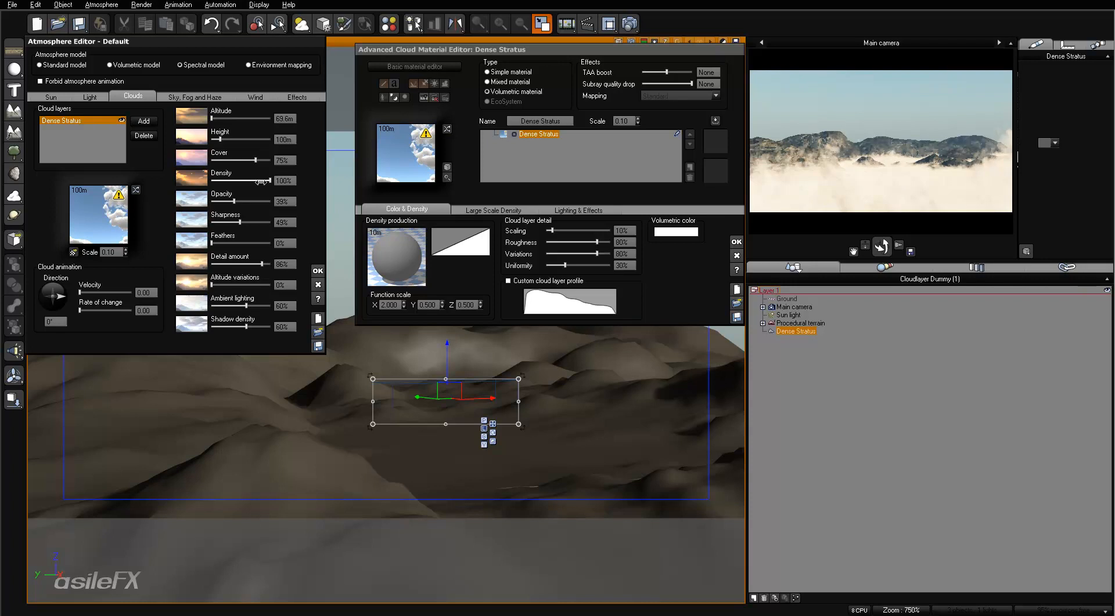
pyautogui.moveTo(254, 199); pyautogui.dragTo(248, 200)
pyautogui.moveTo(255, 159); pyautogui.dragTo(246, 159)
# Set the cloud layer's ambient lighting to 22% and shadow density to 72%.
pyautogui.moveTo(666, 435); pyautogui.dragTo(662, 433, button='right')
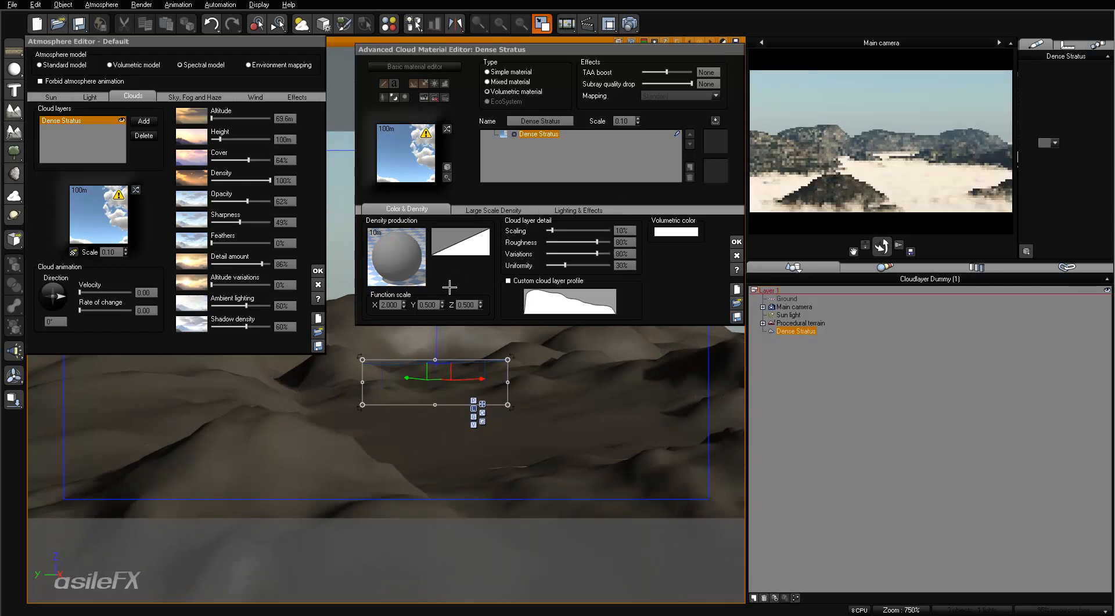
pyautogui.moveTo(254, 306); pyautogui.dragTo(233, 306)
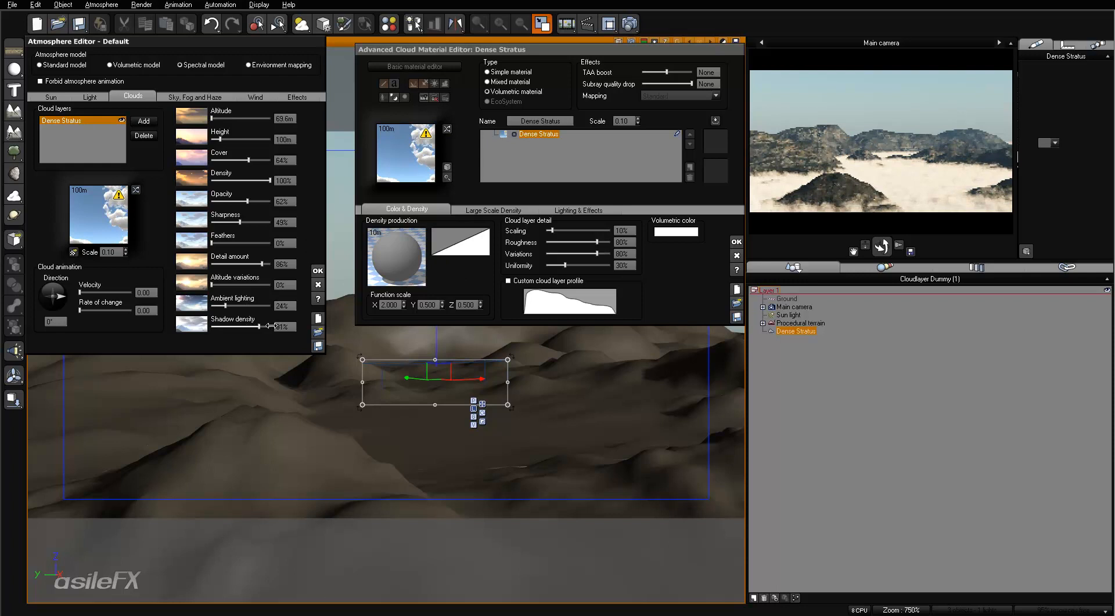
pyautogui.moveTo(249, 326); pyautogui.dragTo(245, 325)
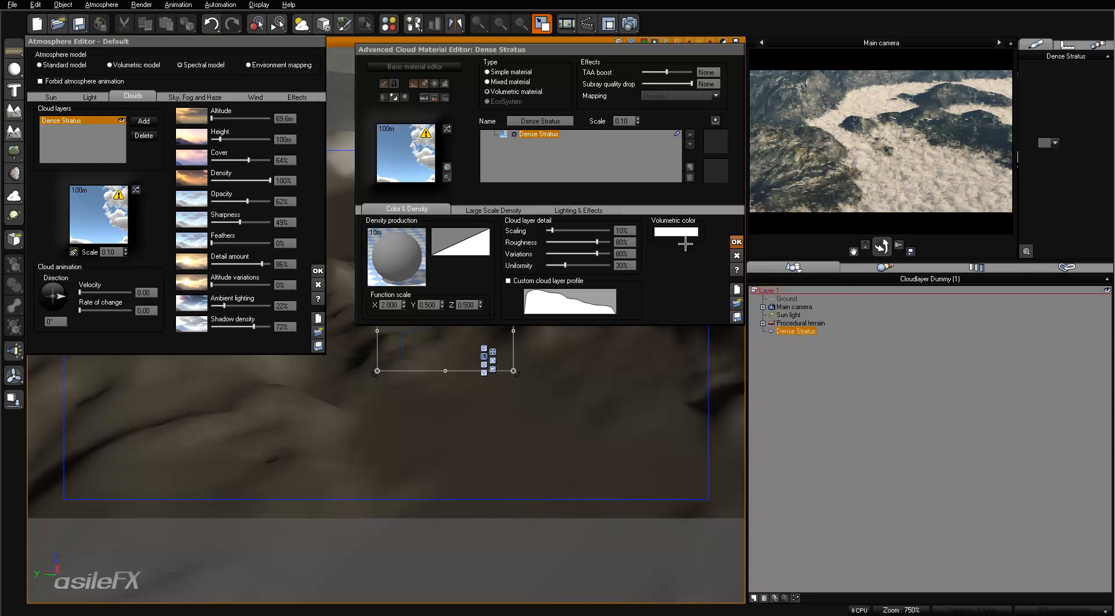
# Set the cloud layer detail scaling to 20% and accept the cloud material changes.
pyautogui.moveTo(567, 231); pyautogui.dragTo(572, 231)
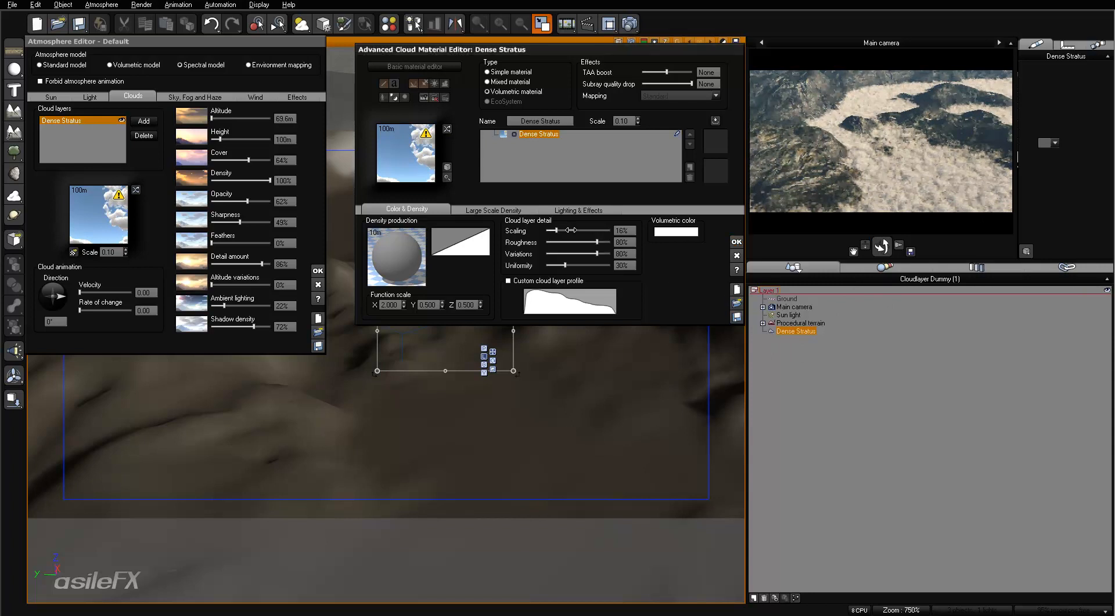
pyautogui.rightClick(915, 127)
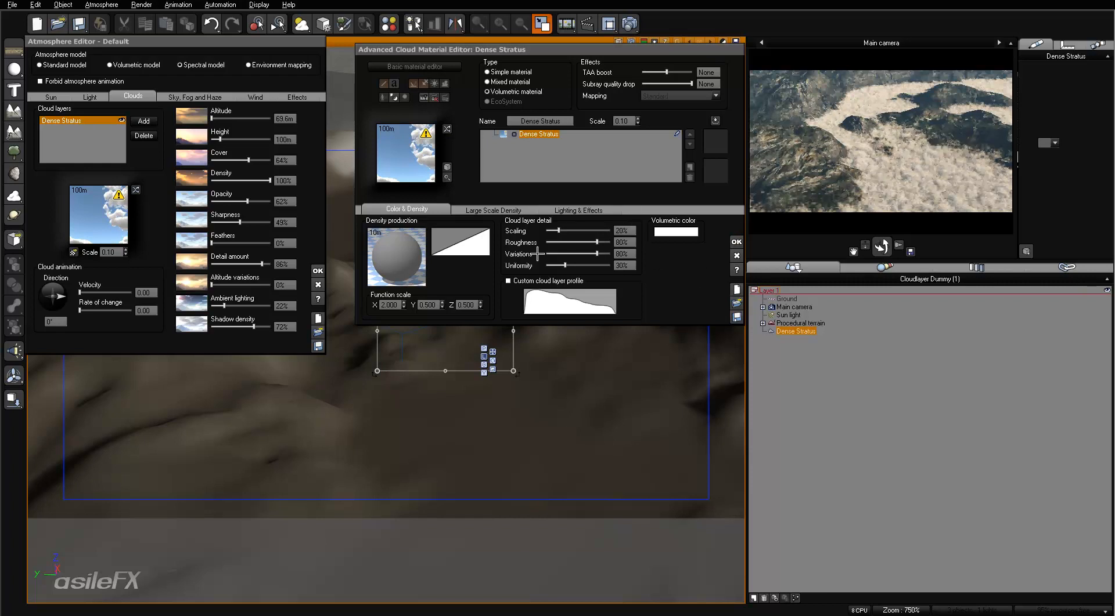
pyautogui.click(738, 242)
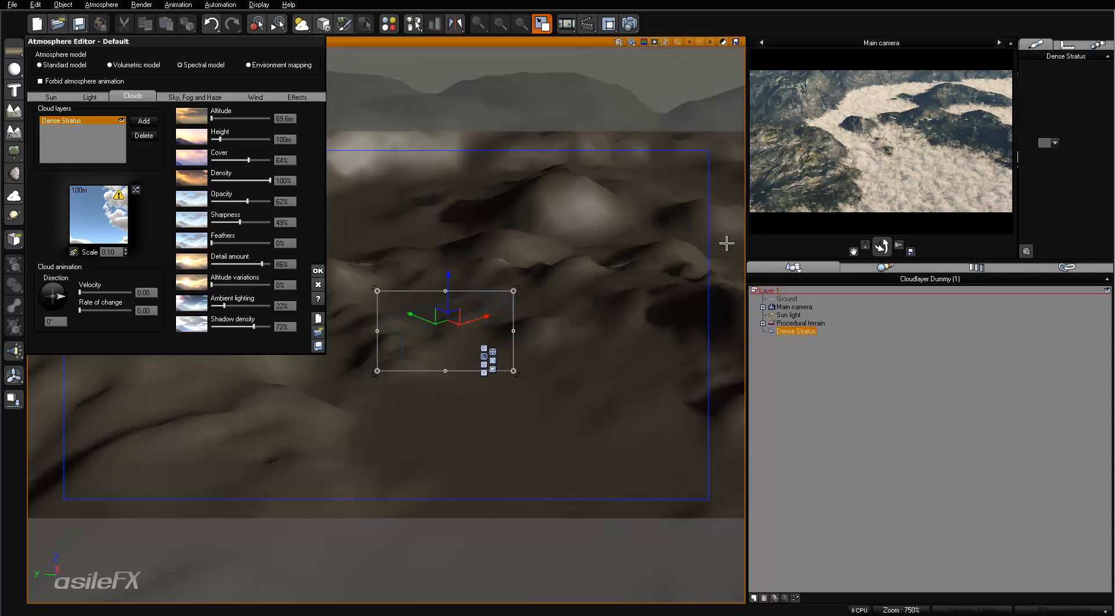
# Lower the sun's pitch to 9.28° and reorient the camera over the clouds.
pyautogui.click(61, 94)
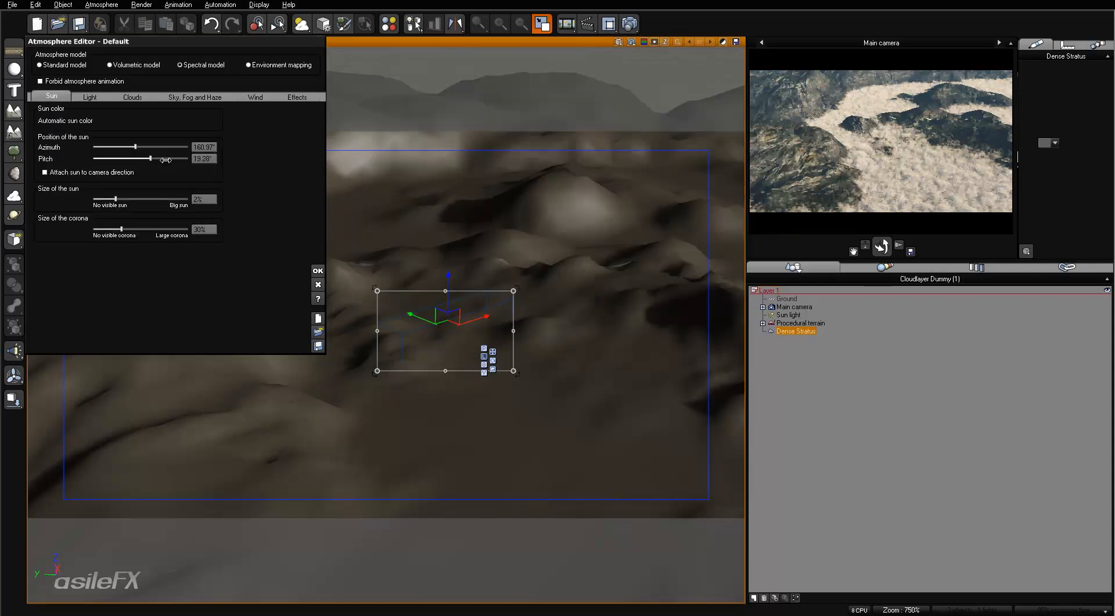
pyautogui.moveTo(166, 160); pyautogui.dragTo(161, 160)
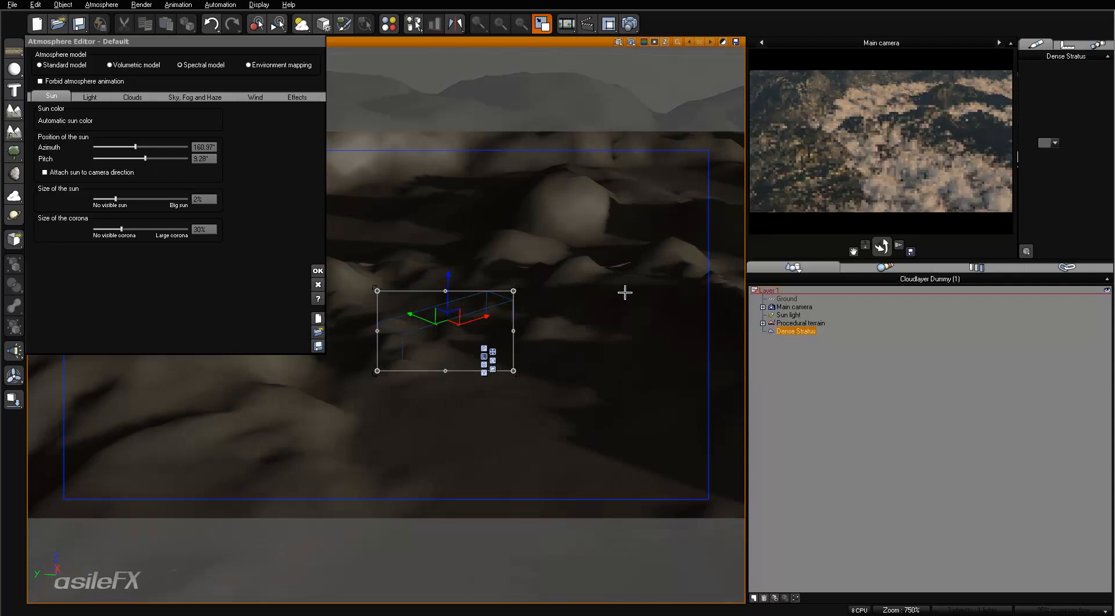
pyautogui.moveTo(585, 301); pyautogui.dragTo(457, 270, button='right')
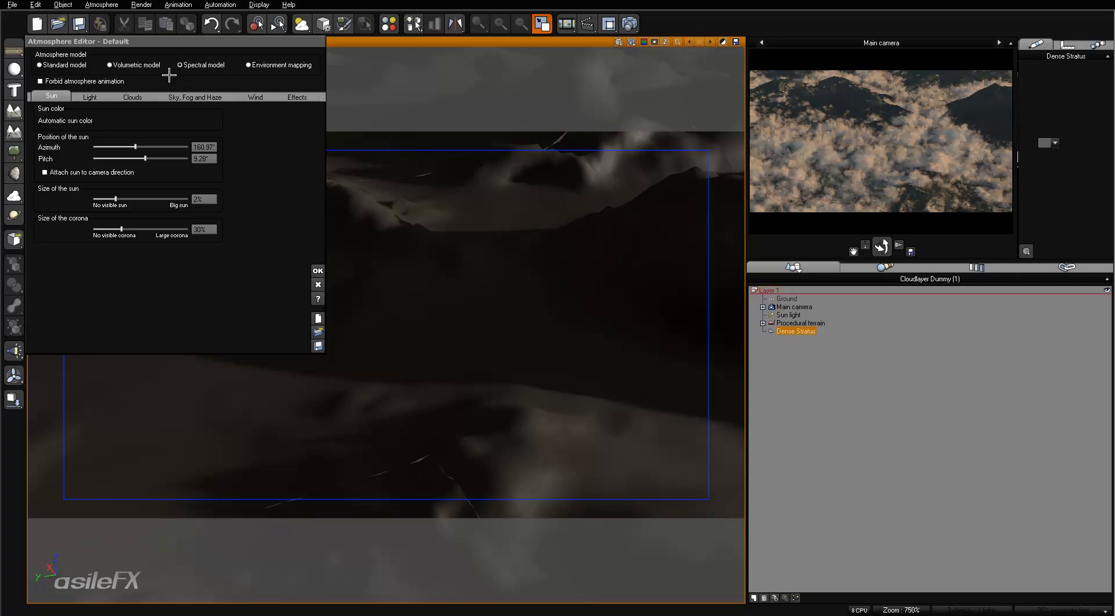
# Switch the atmosphere's global shadow setting for sky, fog and haze to Volumetric sunlight.
pyautogui.click(131, 95)
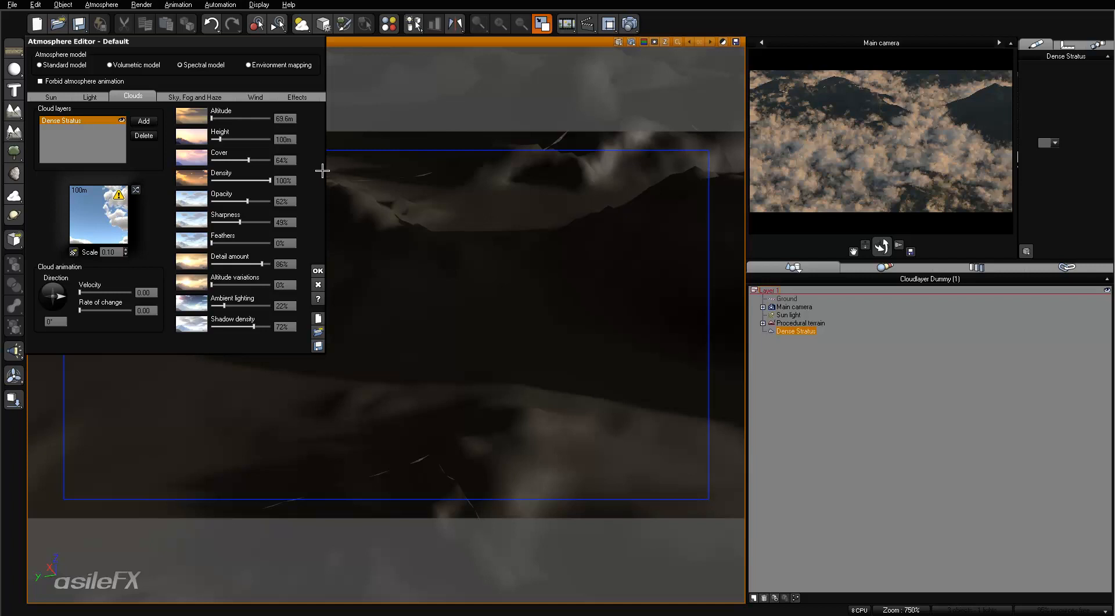
pyautogui.click(195, 97)
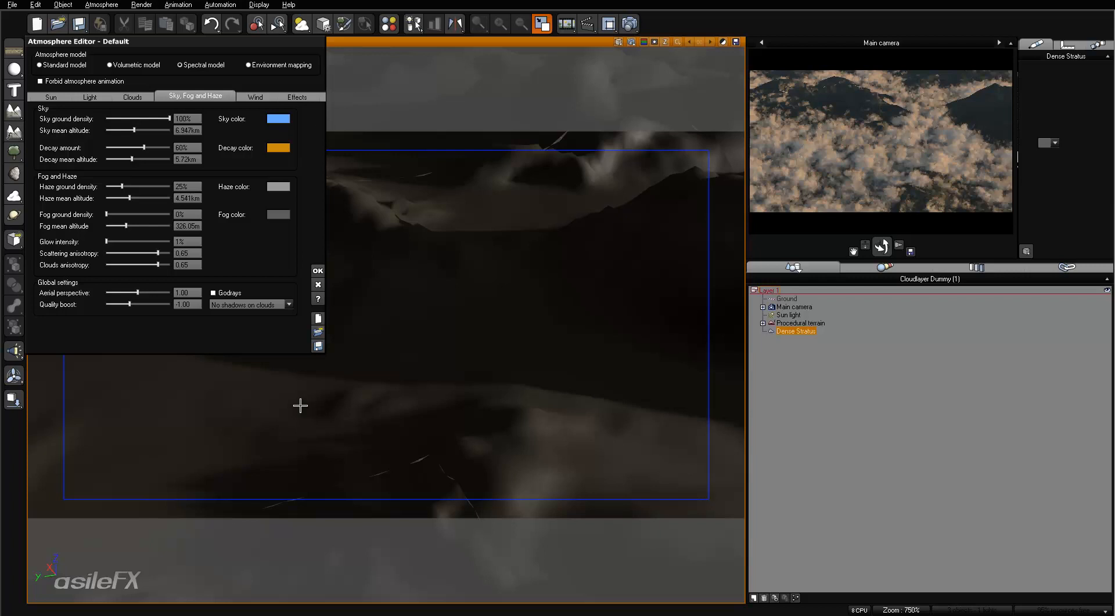
pyautogui.click(247, 306)
pyautogui.click(244, 320)
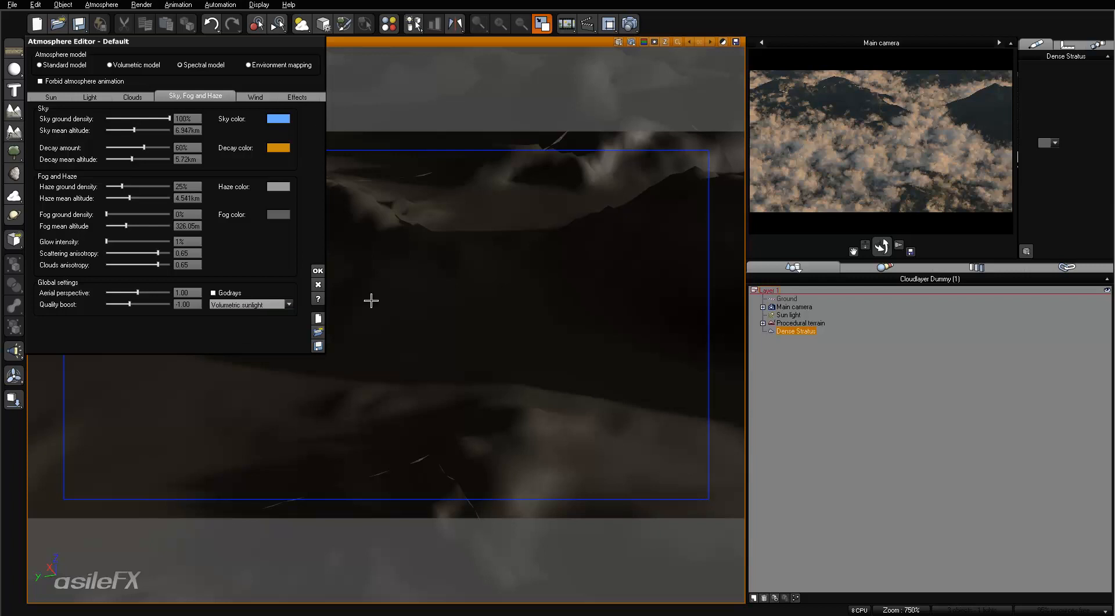
# Set the atmosphere's global shadow mode to Projected shadows on clouds and reframe the camera over the mountains, updating the preview.
pyautogui.rightClick(809, 142)
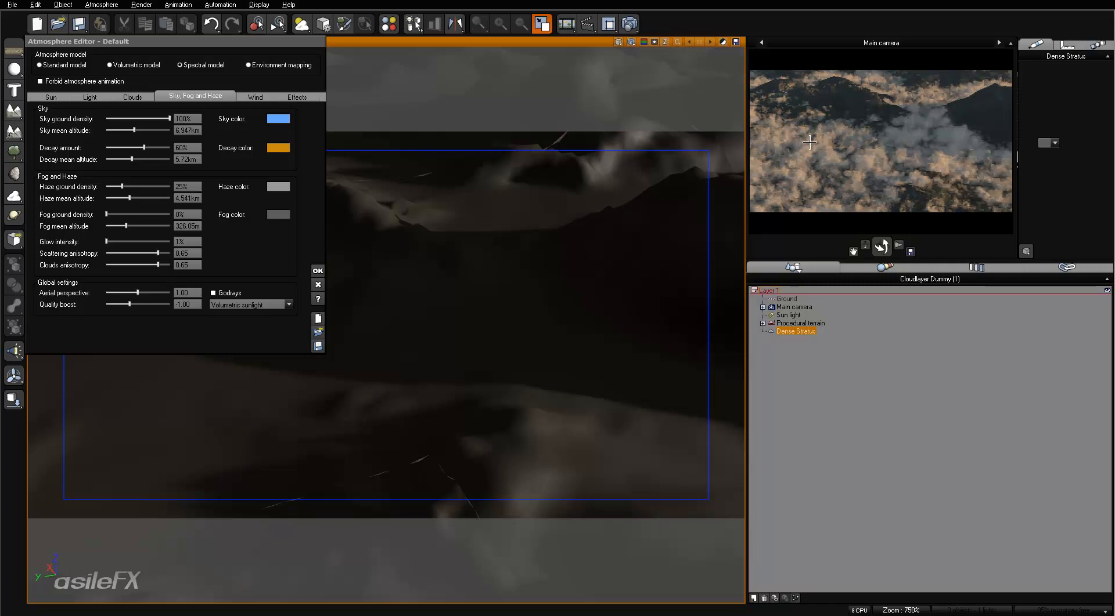
pyautogui.click(249, 305)
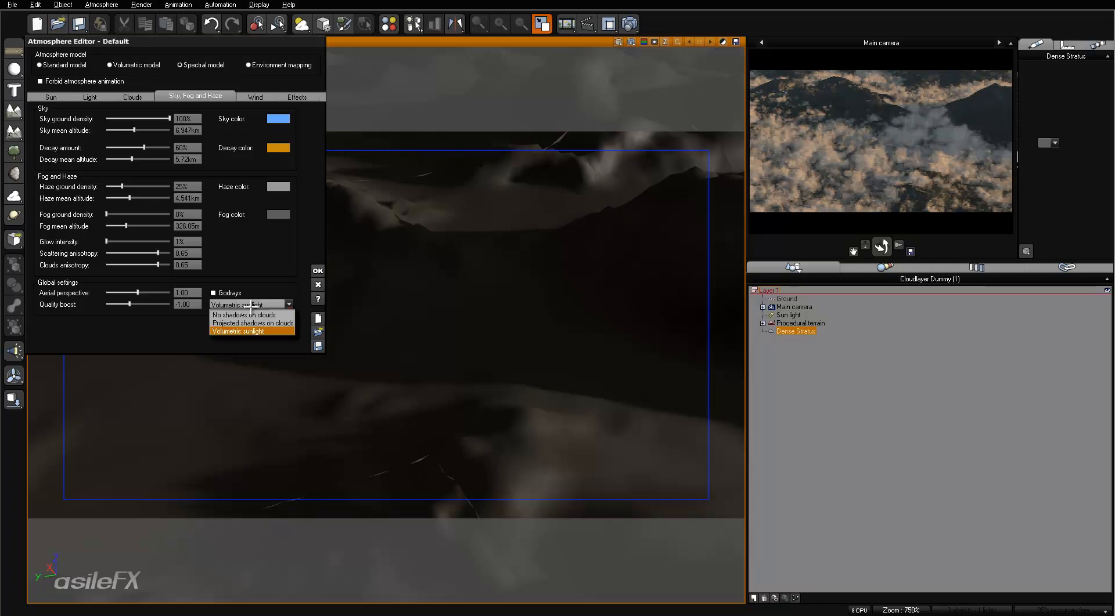
pyautogui.click(274, 324)
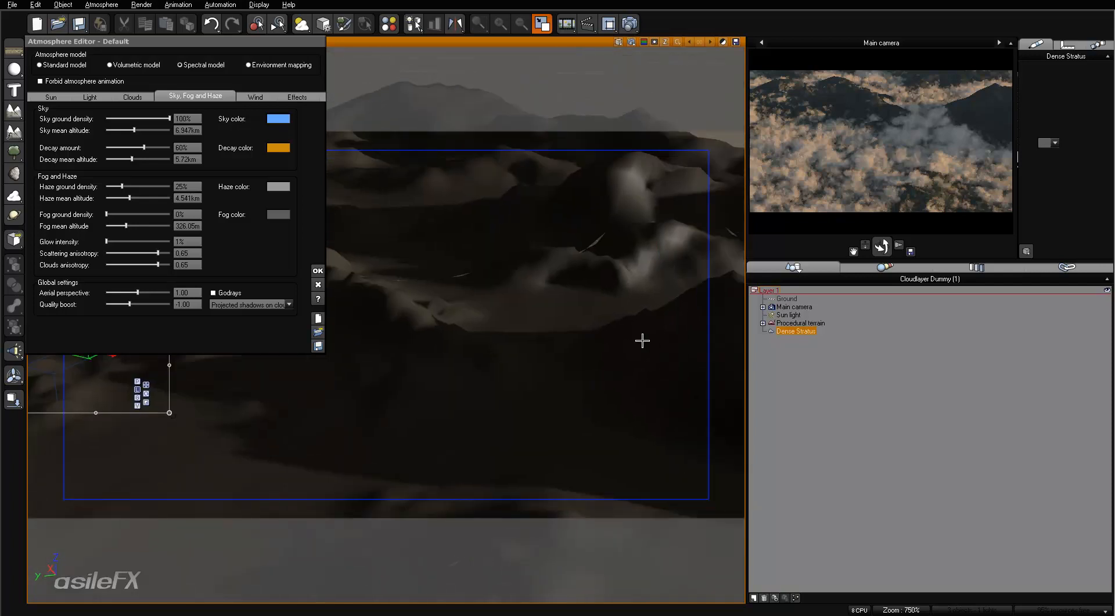
pyautogui.moveTo(642, 341); pyautogui.dragTo(627, 333, button='right')
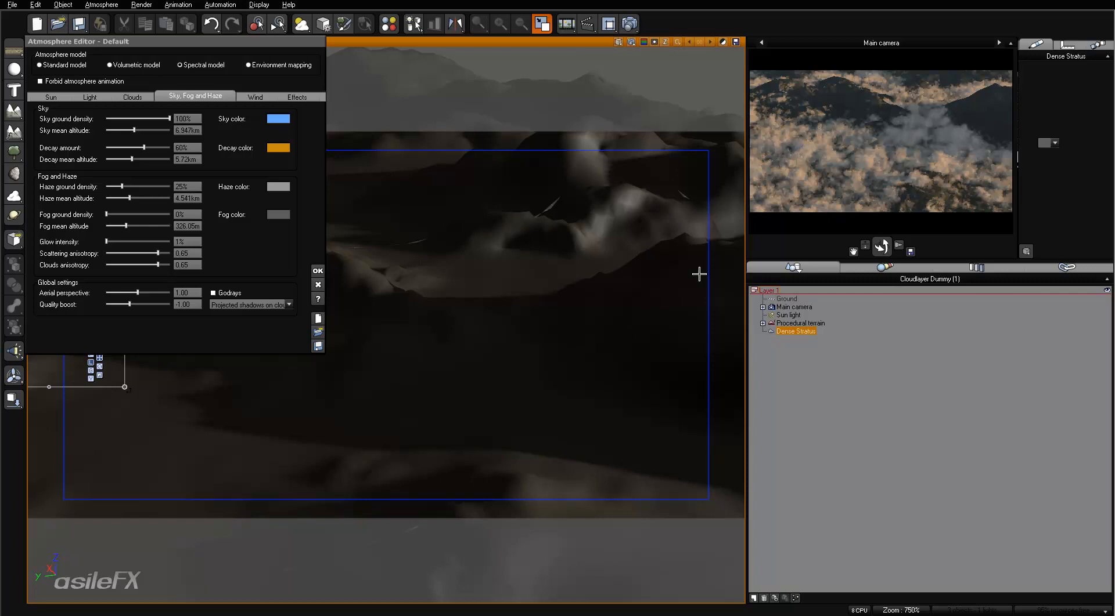
pyautogui.click(881, 246)
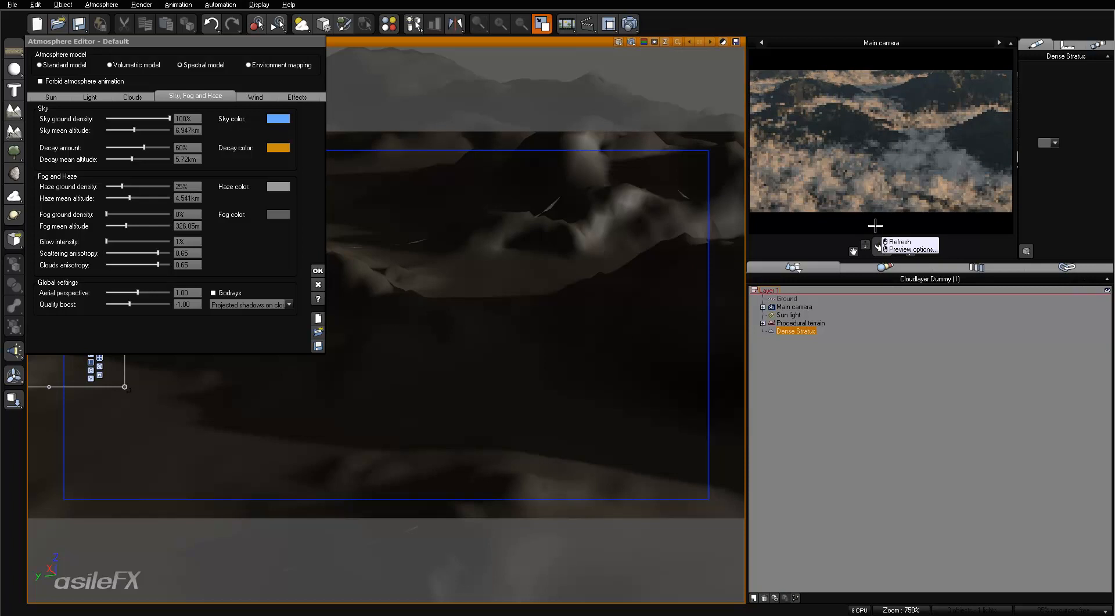
pyautogui.click(873, 225)
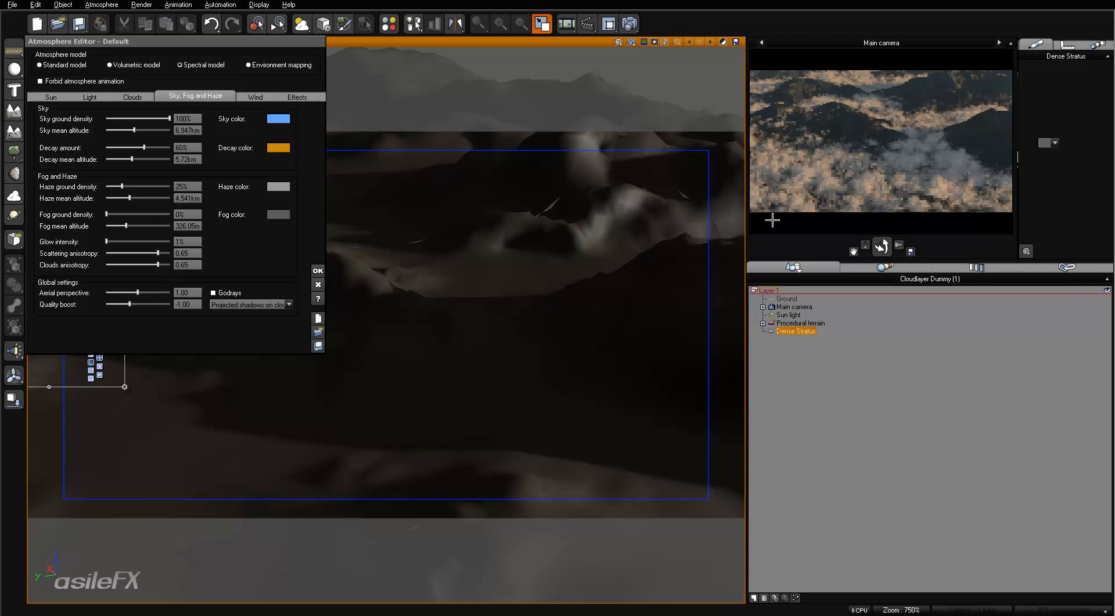
# Render the cloud scene and compare sun light relighting of 1.5 with 1.00 before closing the render.
pyautogui.click(631, 23)
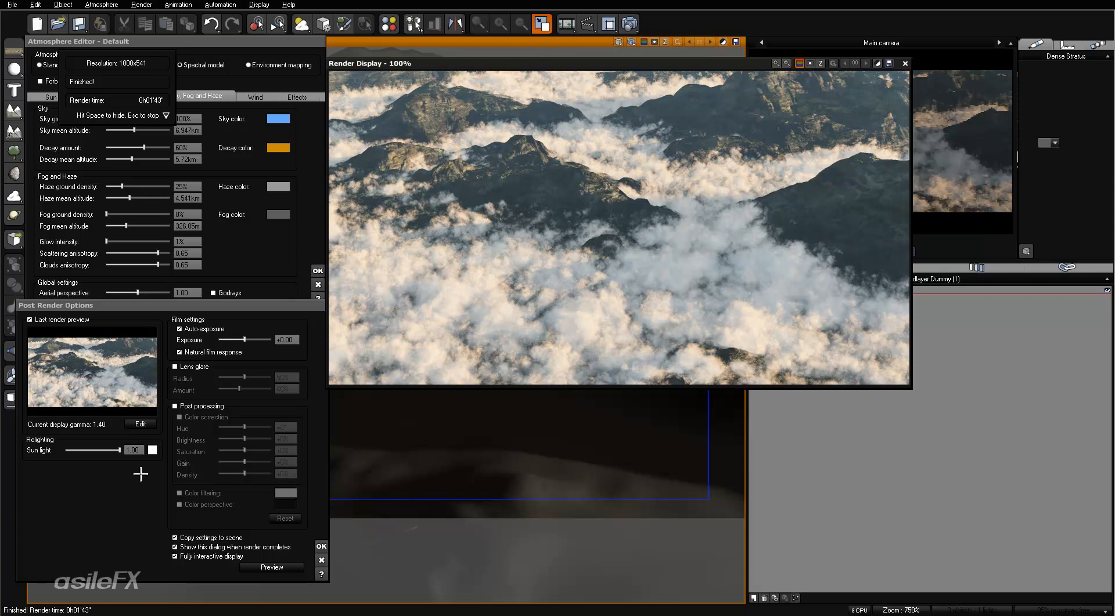
pyautogui.click(133, 452)
pyautogui.write('1.5')
pyautogui.press('Return')
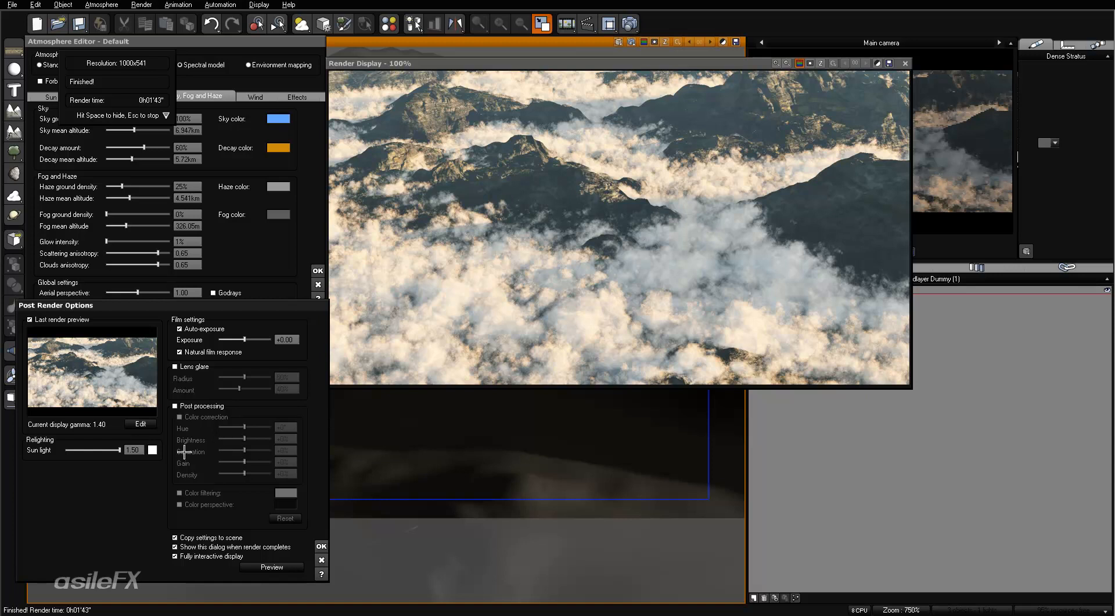
pyautogui.click(131, 450)
pyautogui.write('1')
pyautogui.press('Return')
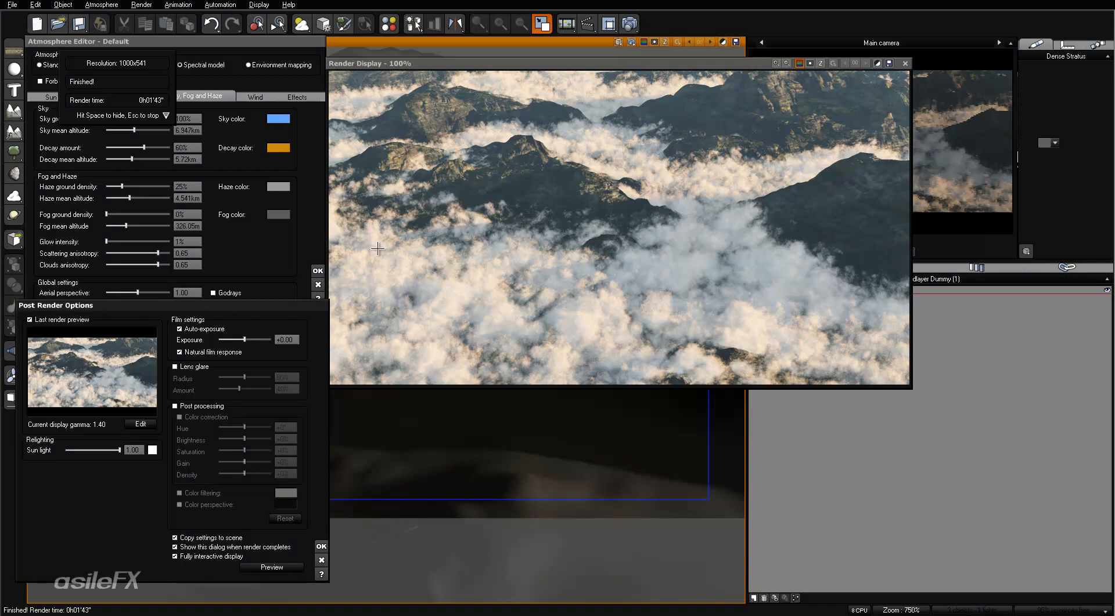
pyautogui.click(904, 63)
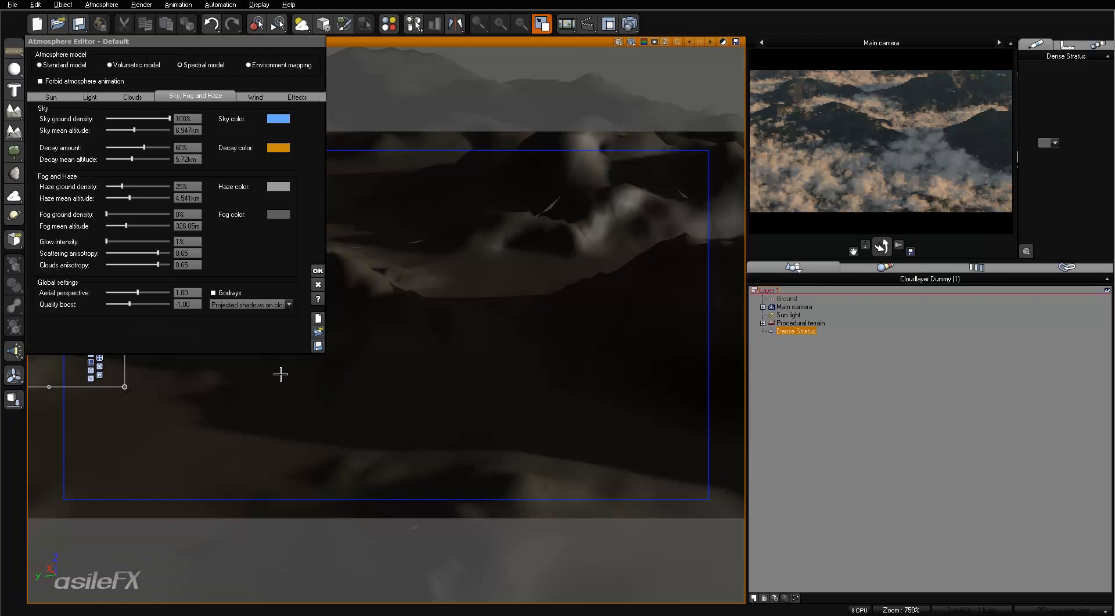
# Open the Dense Stratus material for advanced editing, set its cloud layer uniformity to 0% and refresh the preview.
pyautogui.click(131, 96)
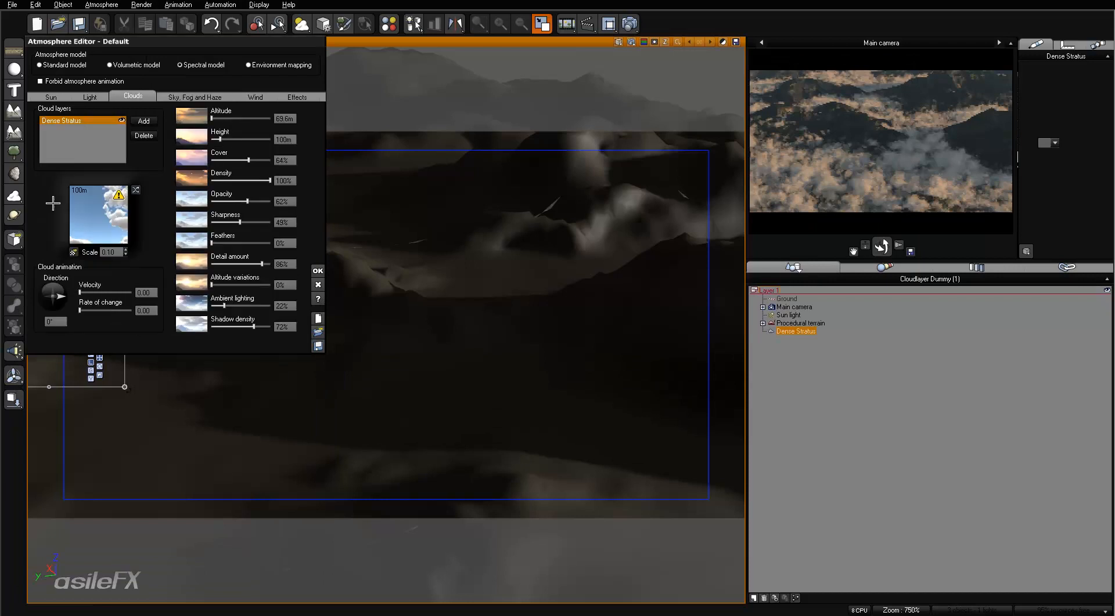
pyautogui.rightClick(87, 213)
pyautogui.click(119, 224)
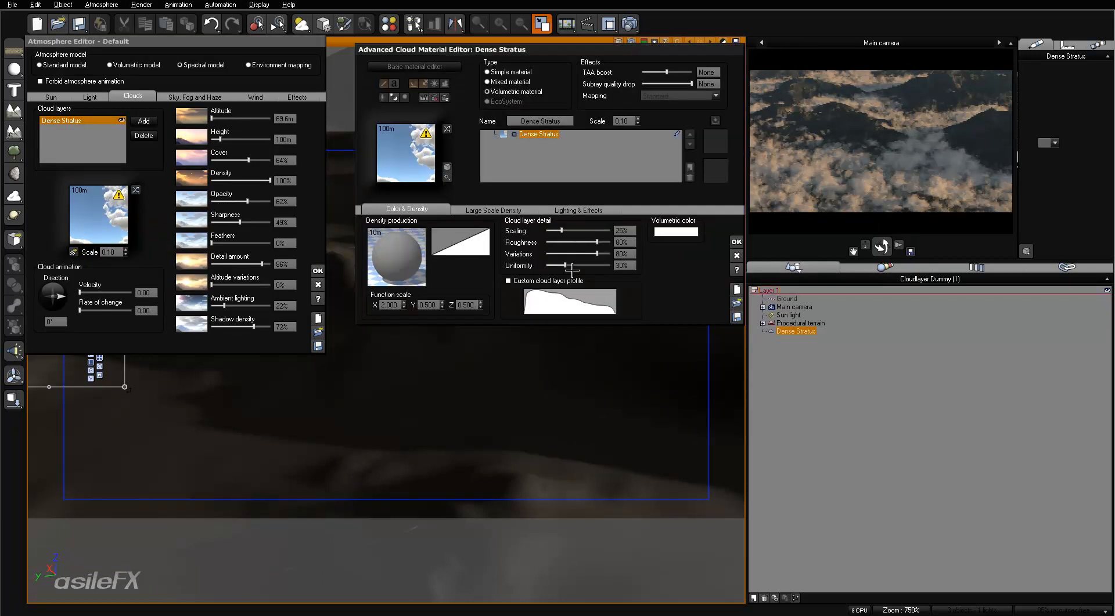
pyautogui.moveTo(563, 267); pyautogui.dragTo(547, 266)
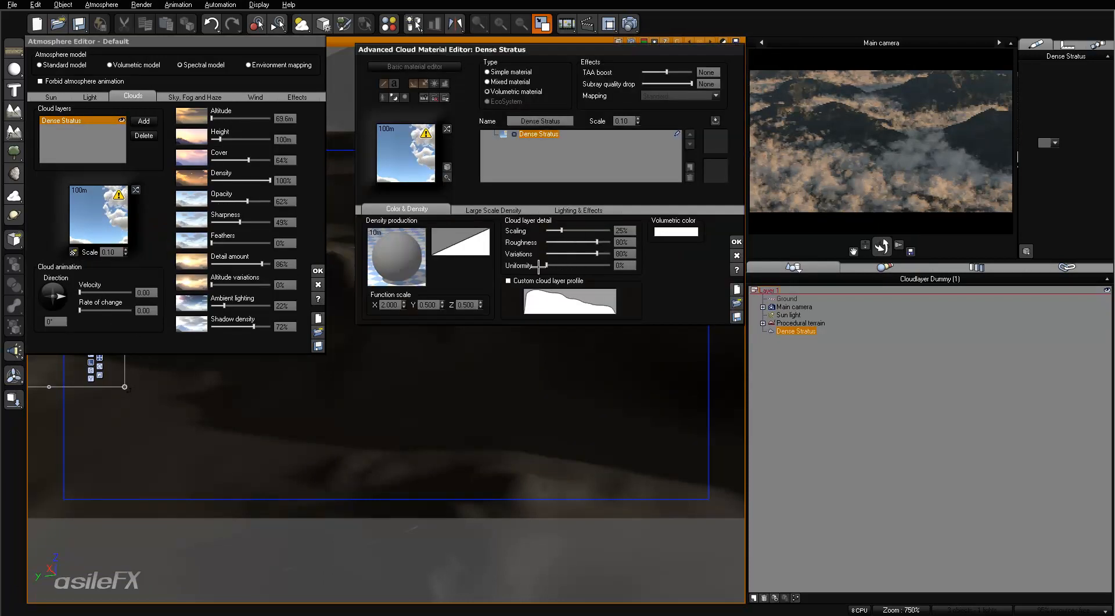
pyautogui.rightClick(878, 163)
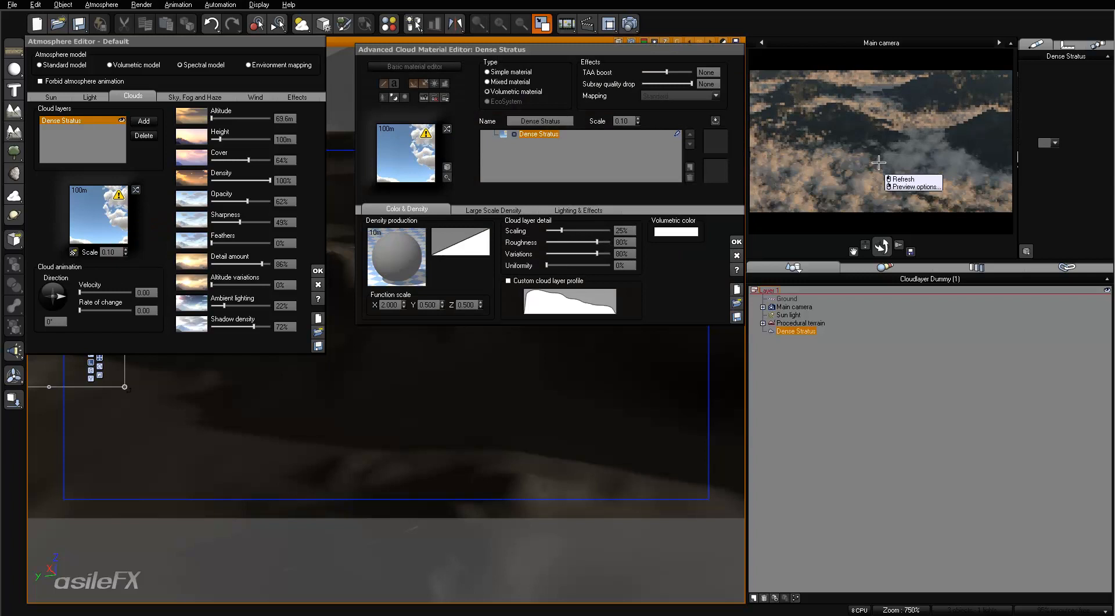
# Set the cloud layer detail roughness to 59% and its scaling to 15%, checking the changes in the preview.
pyautogui.moveTo(598, 242); pyautogui.dragTo(590, 242)
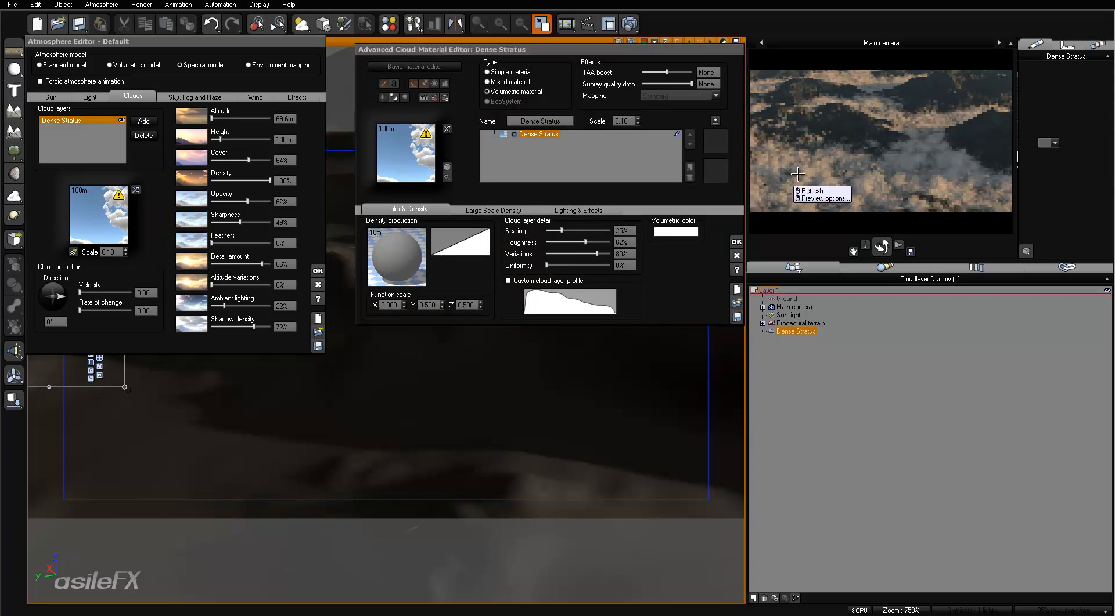
pyautogui.moveTo(595, 240); pyautogui.dragTo(593, 228)
pyautogui.click(883, 162)
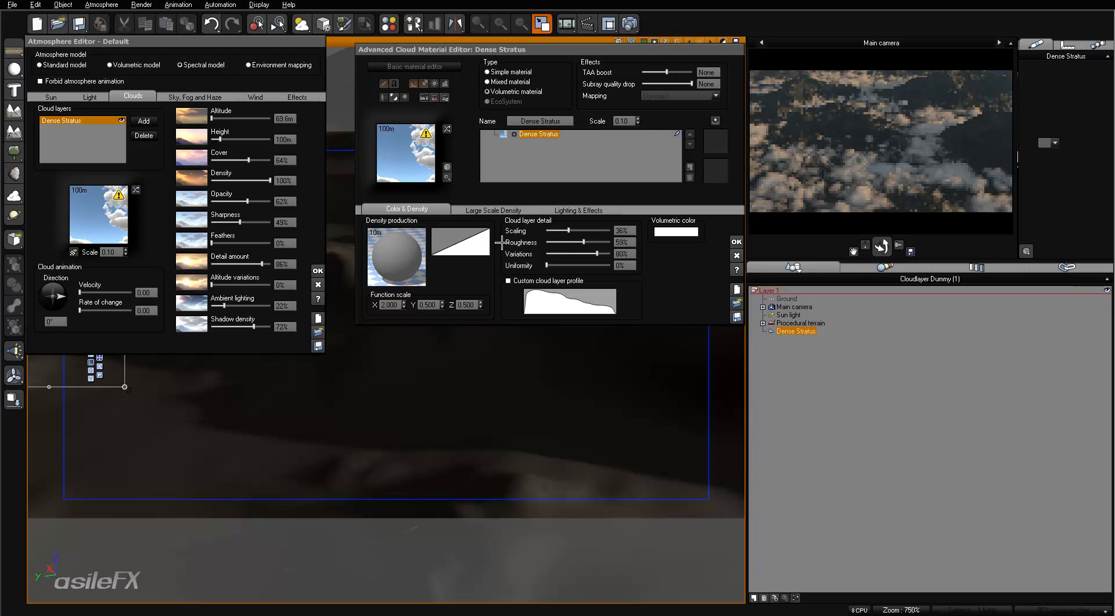
pyautogui.moveTo(568, 231); pyautogui.dragTo(558, 231)
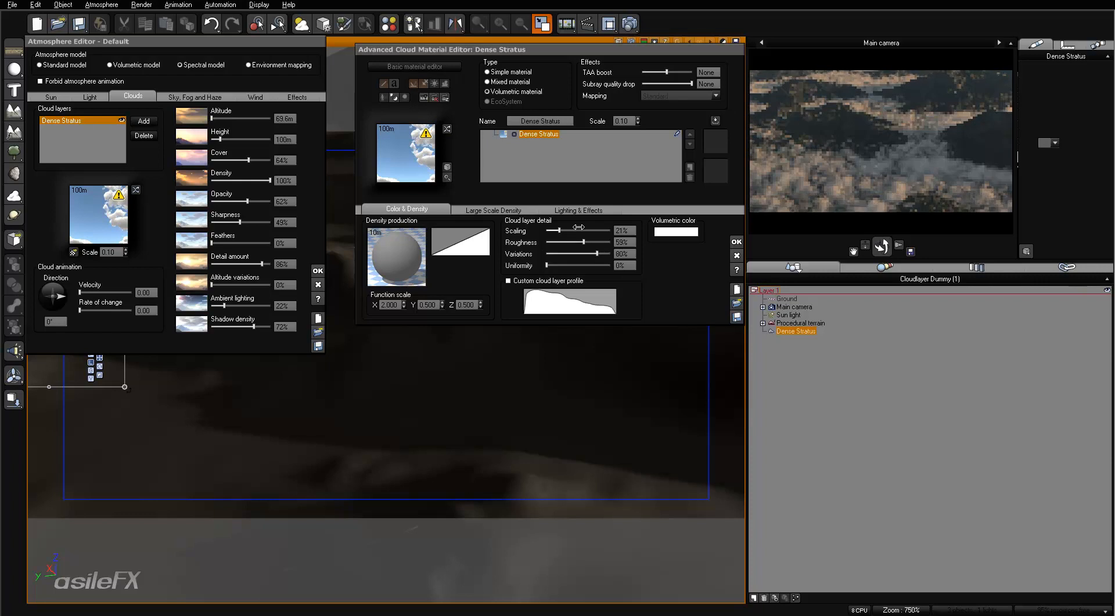
pyautogui.moveTo(578, 226); pyautogui.dragTo(554, 228)
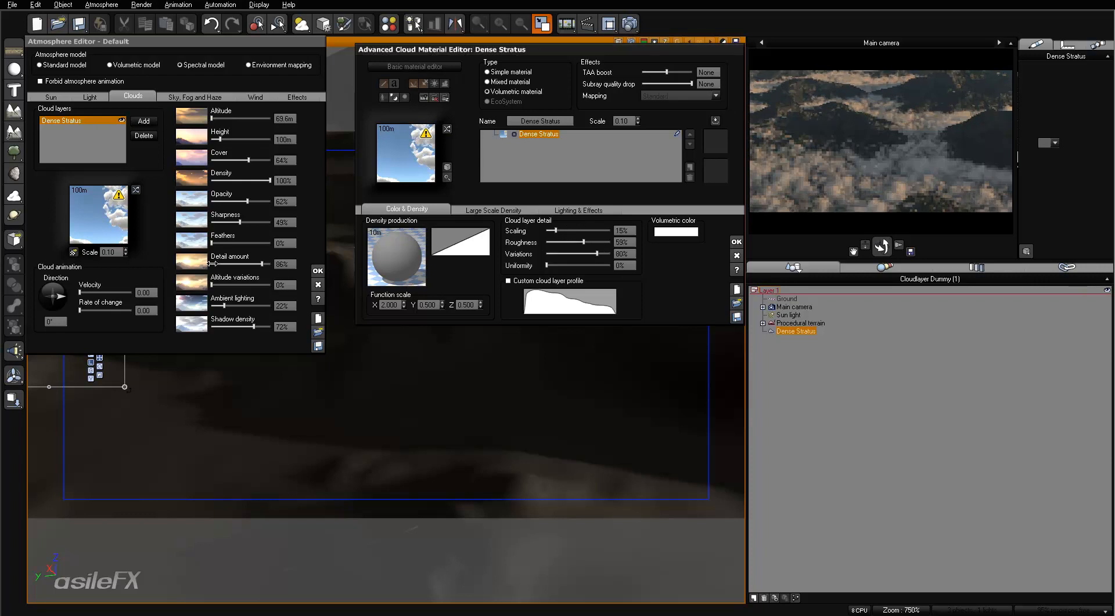
# Set the cloud layer's detail amount to 100%, feathers to 9%, sharpness to 31% and cover to 86%, and accept the material changes.
pyautogui.moveTo(269, 265); pyautogui.dragTo(277, 265)
pyautogui.moveTo(213, 243); pyautogui.dragTo(228, 243)
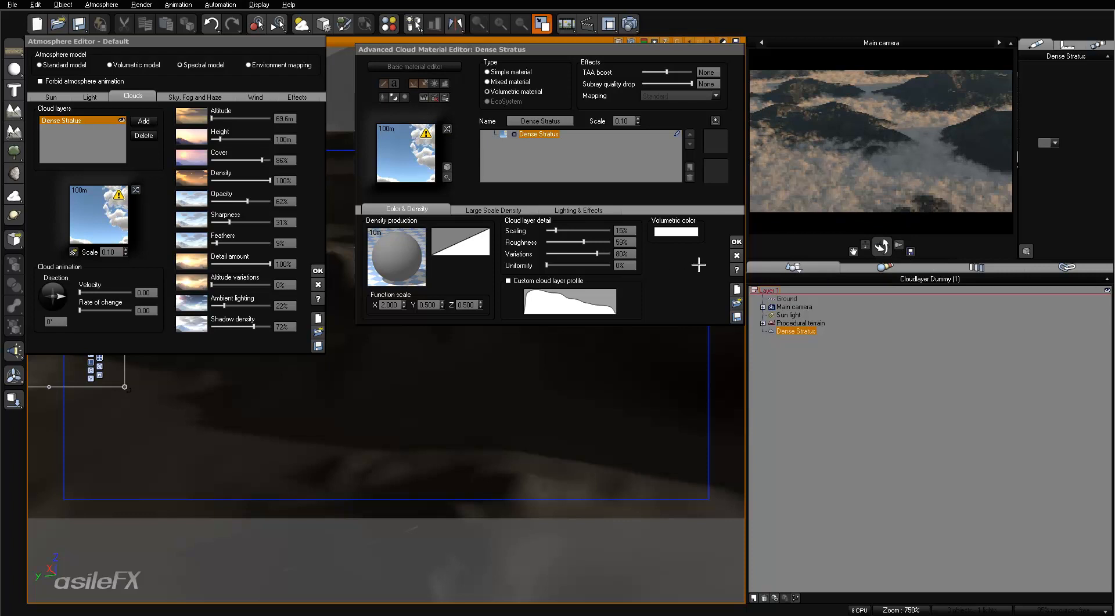
pyautogui.click(736, 242)
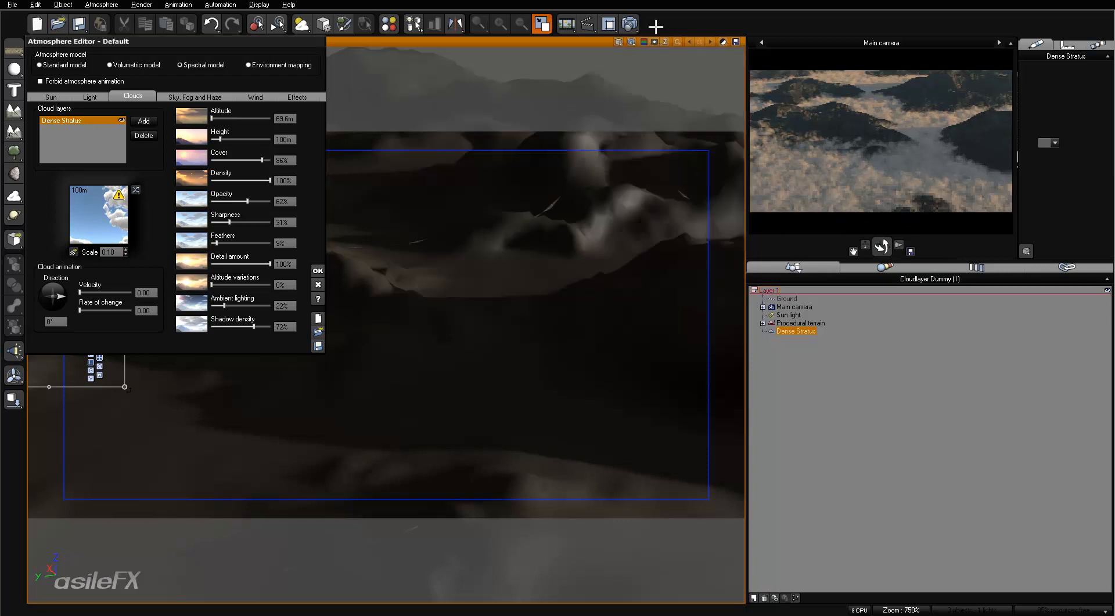
# Render the scene to examine the softer, denser cloud cover, and close the render display.
pyautogui.click(630, 24)
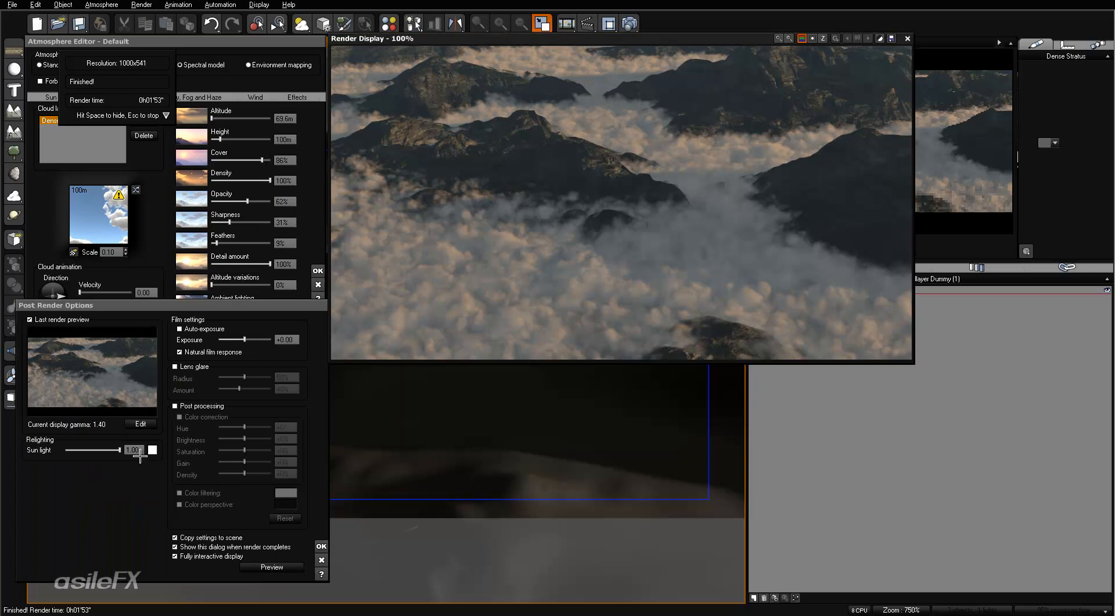
pyautogui.moveTo(119, 451)
pyautogui.mouseDown()
pyautogui.moveTo(55, 450)
pyautogui.moveTo(121, 443)
pyautogui.mouseUp()
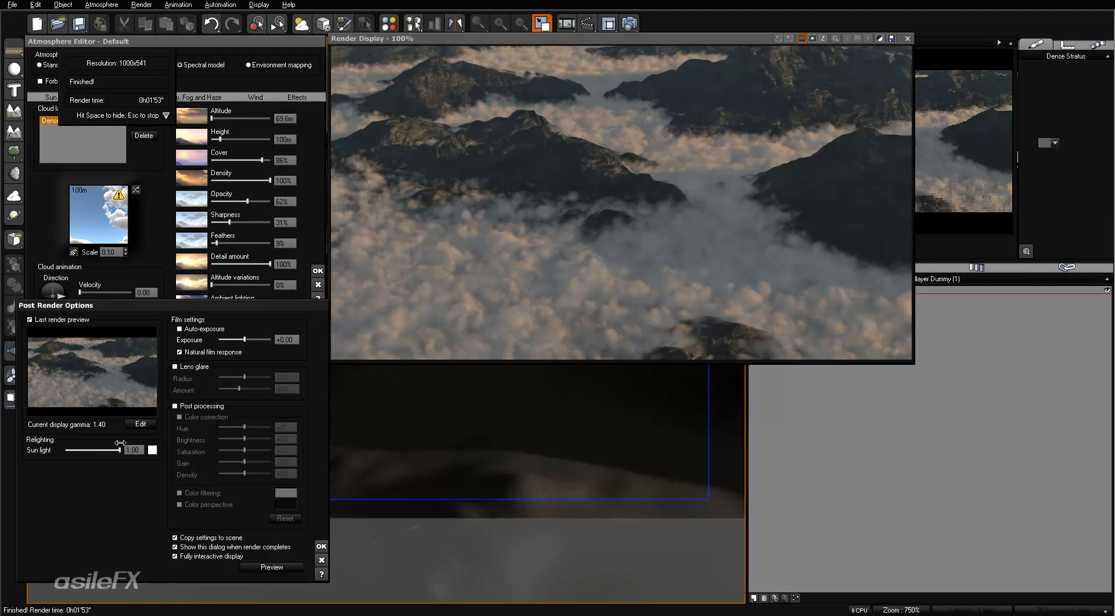
pyautogui.click(907, 39)
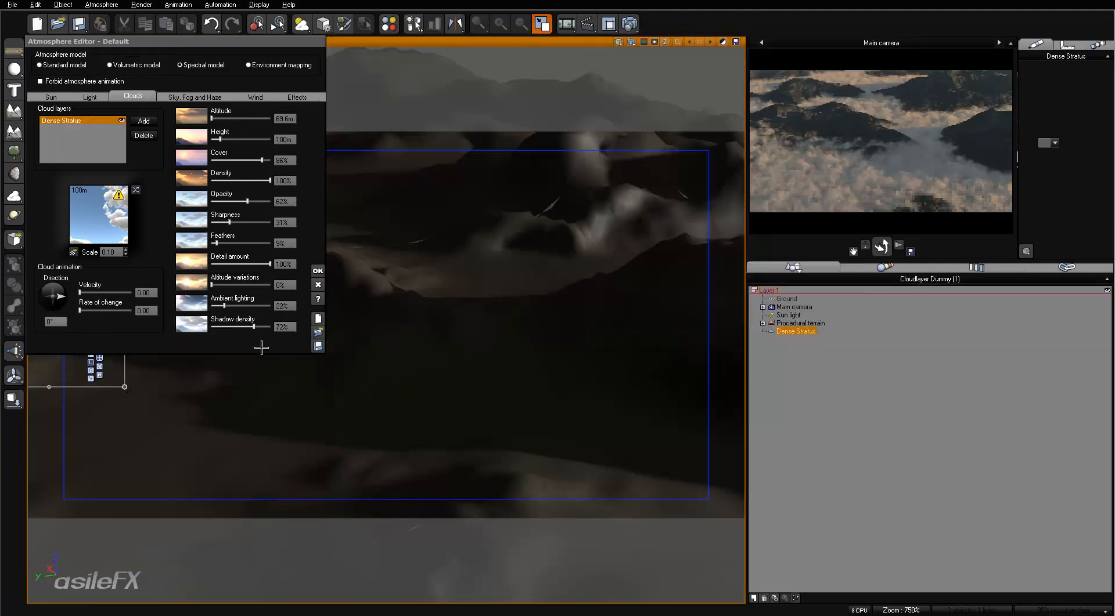
# Reduce the Dense Stratus layer's detail amount to 54% and raise its scale to 0.30.
pyautogui.moveTo(269, 264); pyautogui.dragTo(243, 264)
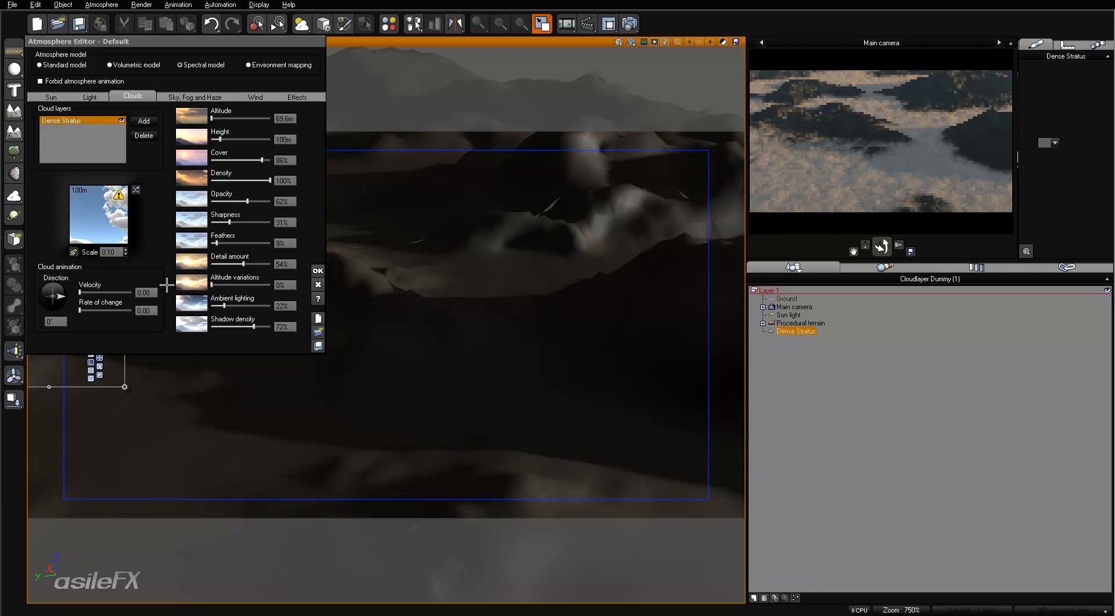
pyautogui.click(125, 250)
pyautogui.click(124, 251)
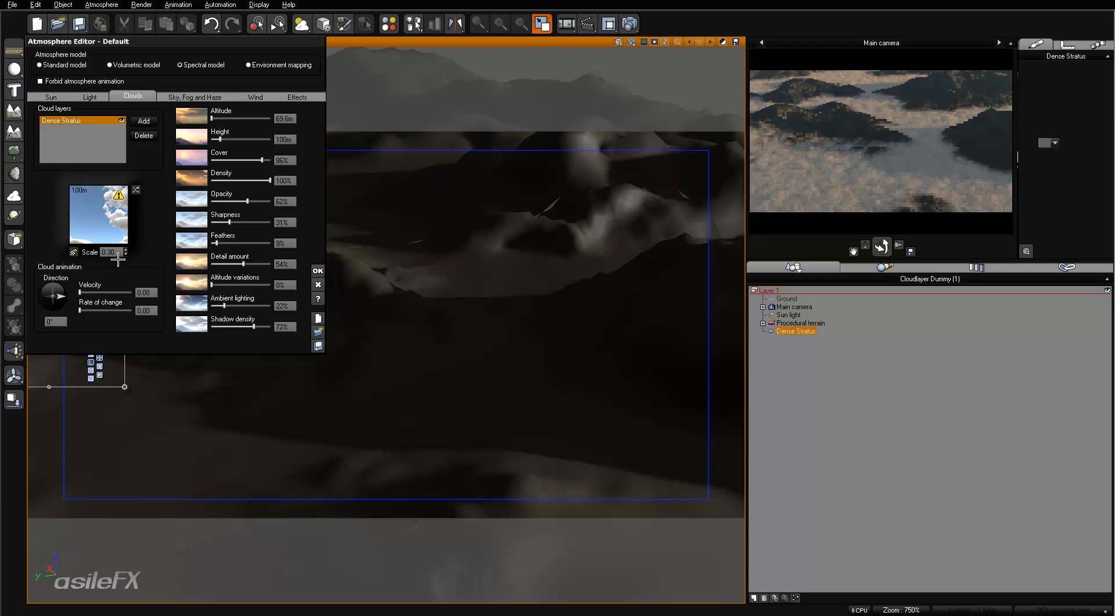
# Refresh the preview and render a region of the foreground clouds to examine the larger cloud scale.
pyautogui.click(911, 142)
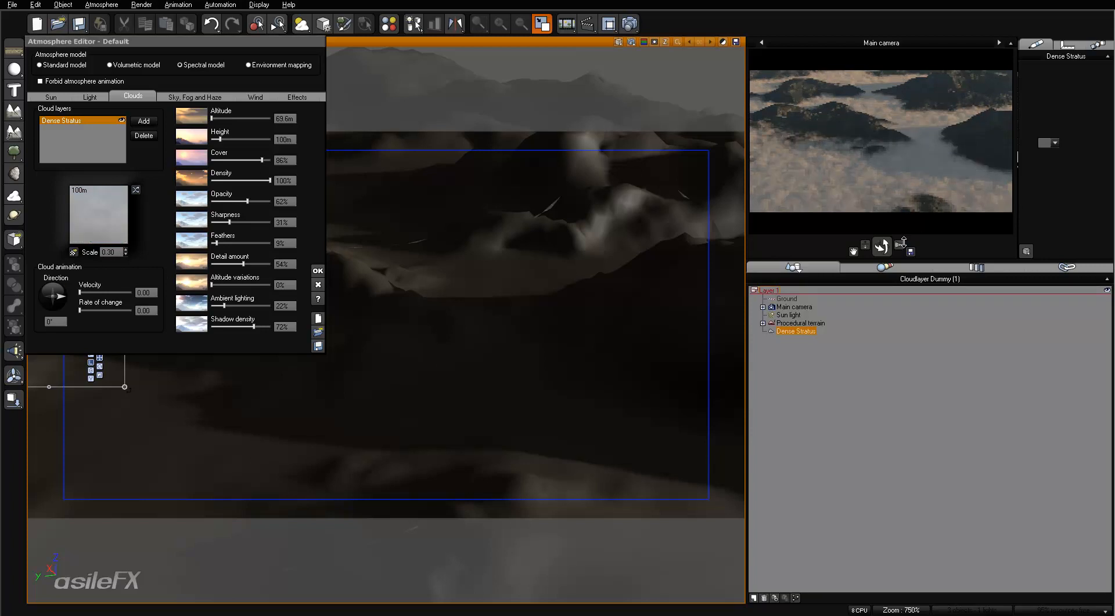
pyautogui.rightClick(894, 200)
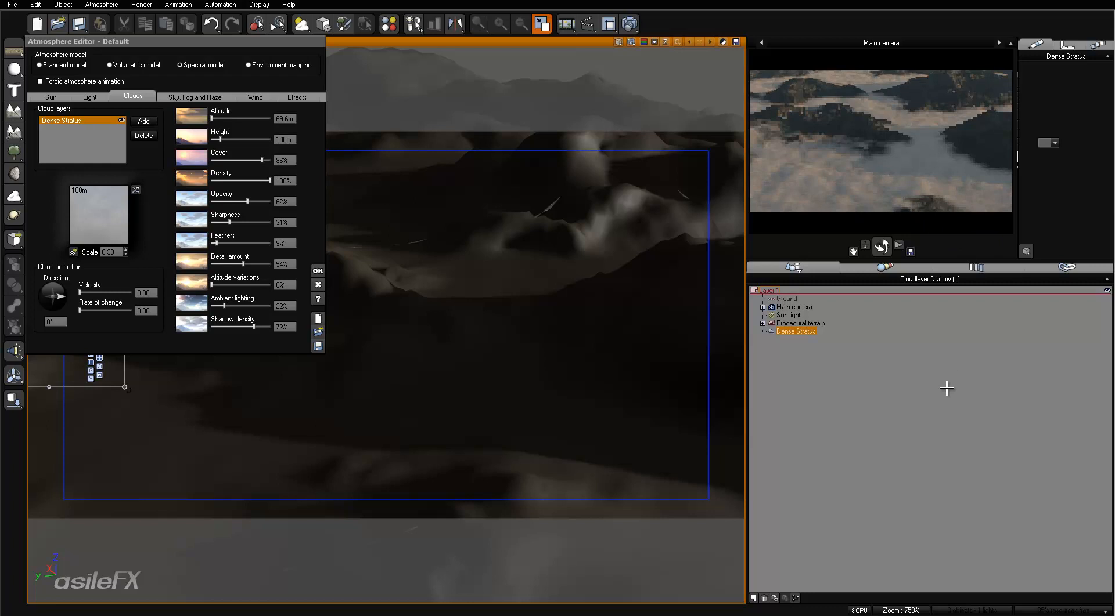
pyautogui.click(544, 24)
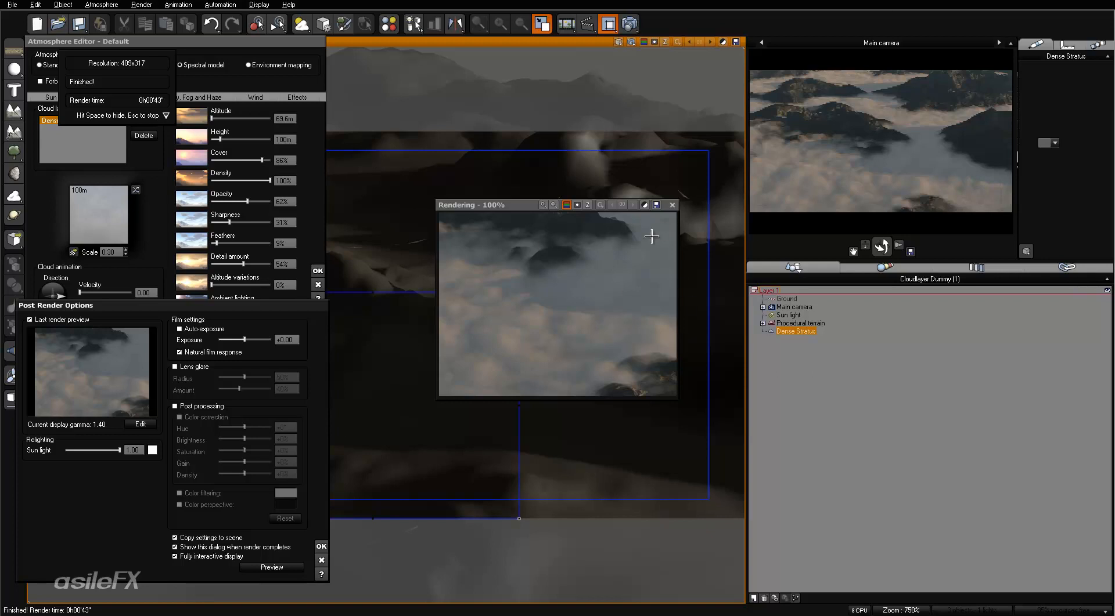
pyautogui.click(673, 205)
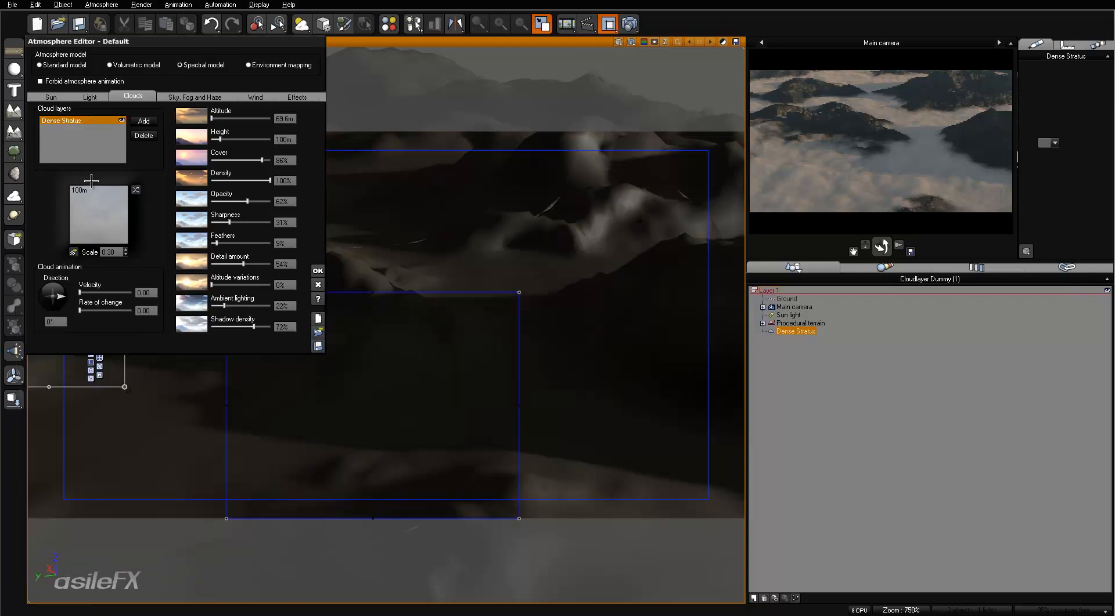
# Enable dissolving near objects in the cloud material's lighting and effects, set its distance to 43.28 and refresh the preview.
pyautogui.rightClick(108, 206)
pyautogui.click(125, 212)
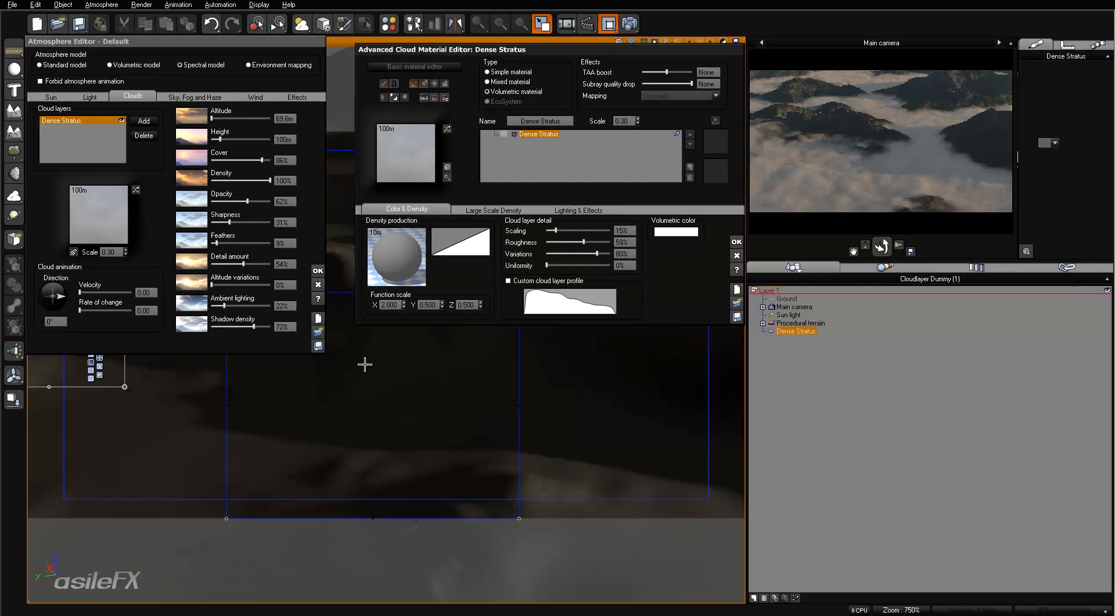
pyautogui.click(596, 211)
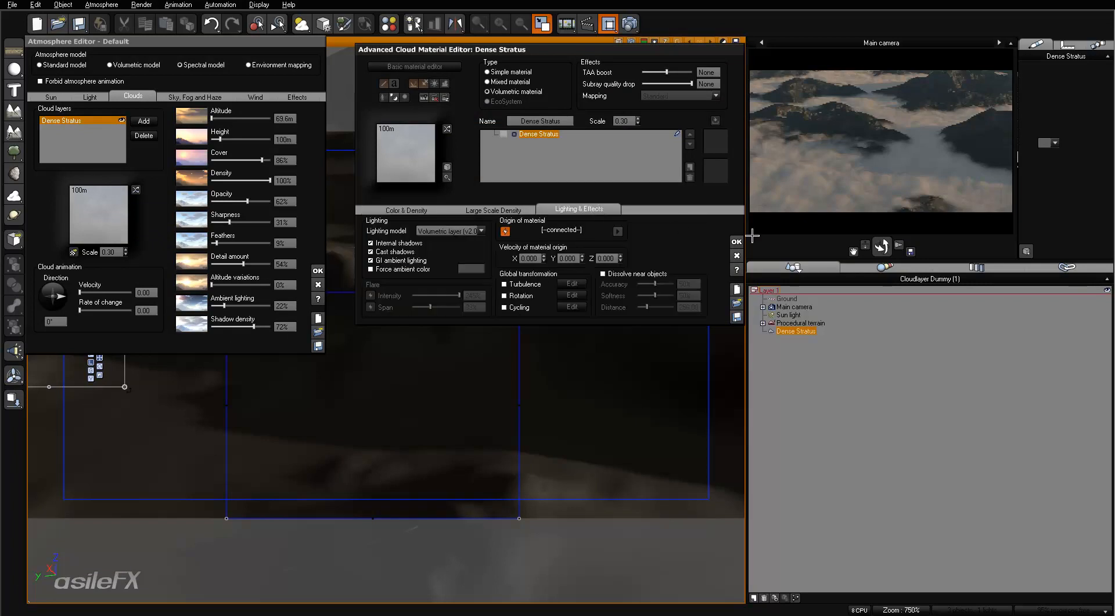
pyautogui.click(656, 275)
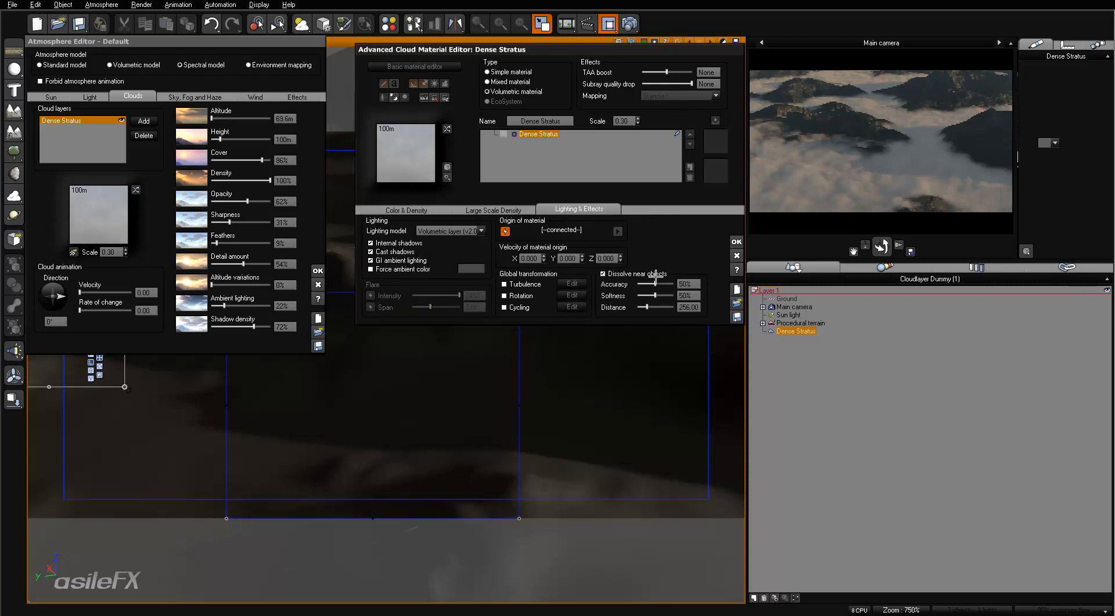
pyautogui.rightClick(926, 143)
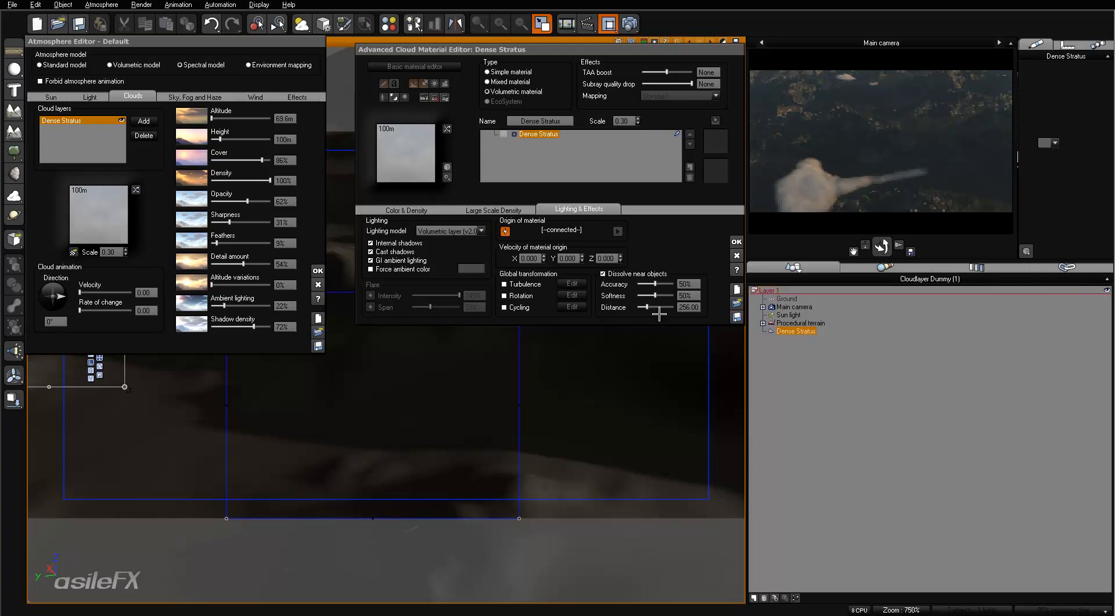
pyautogui.moveTo(646, 307); pyautogui.dragTo(639, 307)
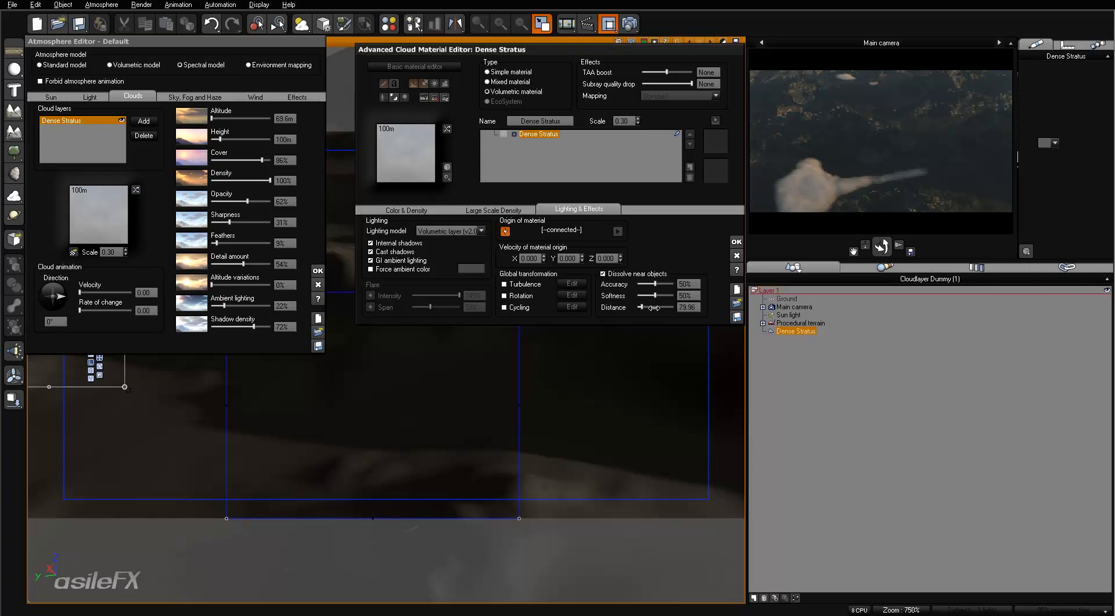
pyautogui.rightClick(883, 177)
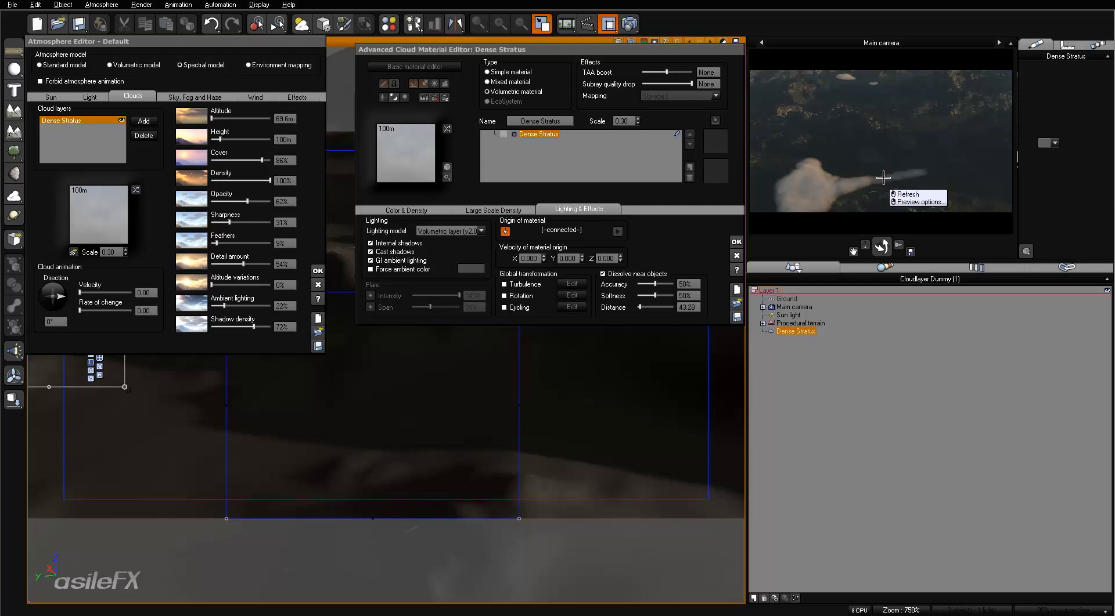
# Set the softness of the cloud material's near-object dissolving to 100% and refresh the camera preview.
pyautogui.rightClick(906, 226)
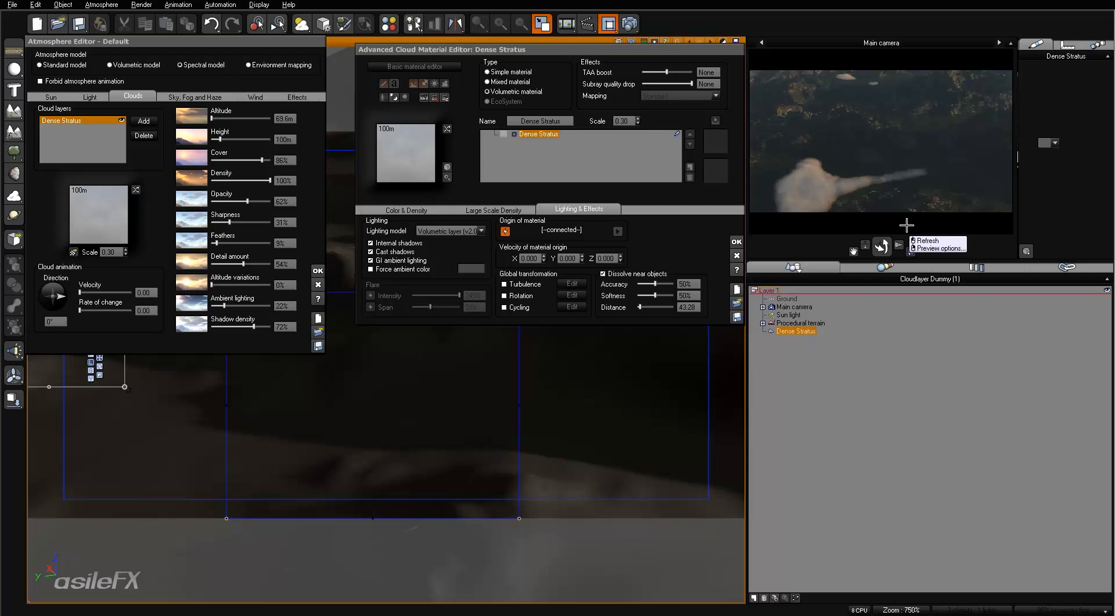
pyautogui.rightClick(923, 197)
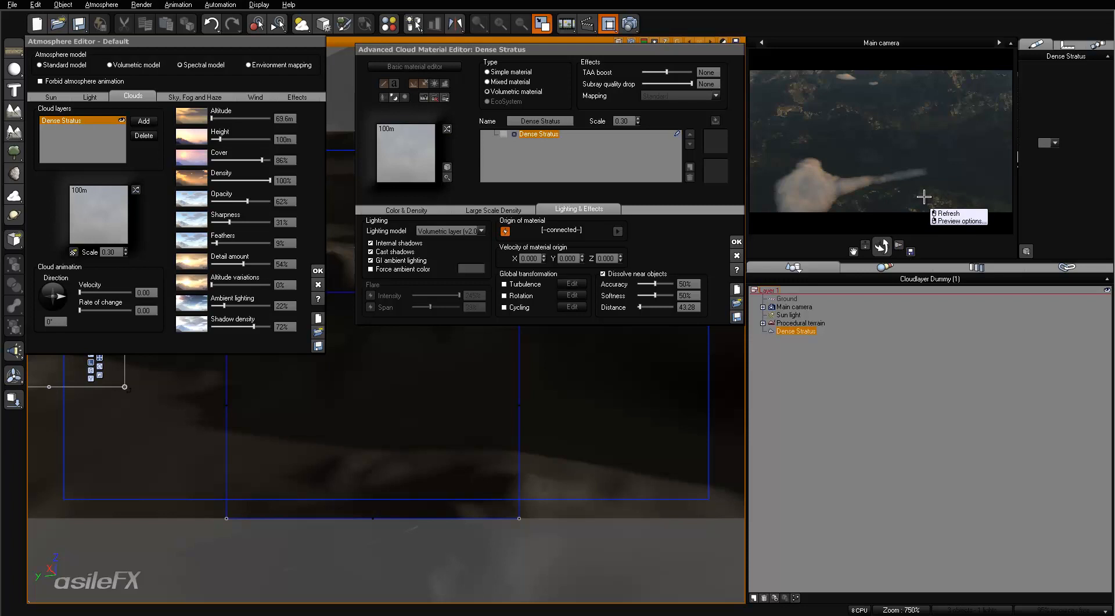
pyautogui.click(923, 197)
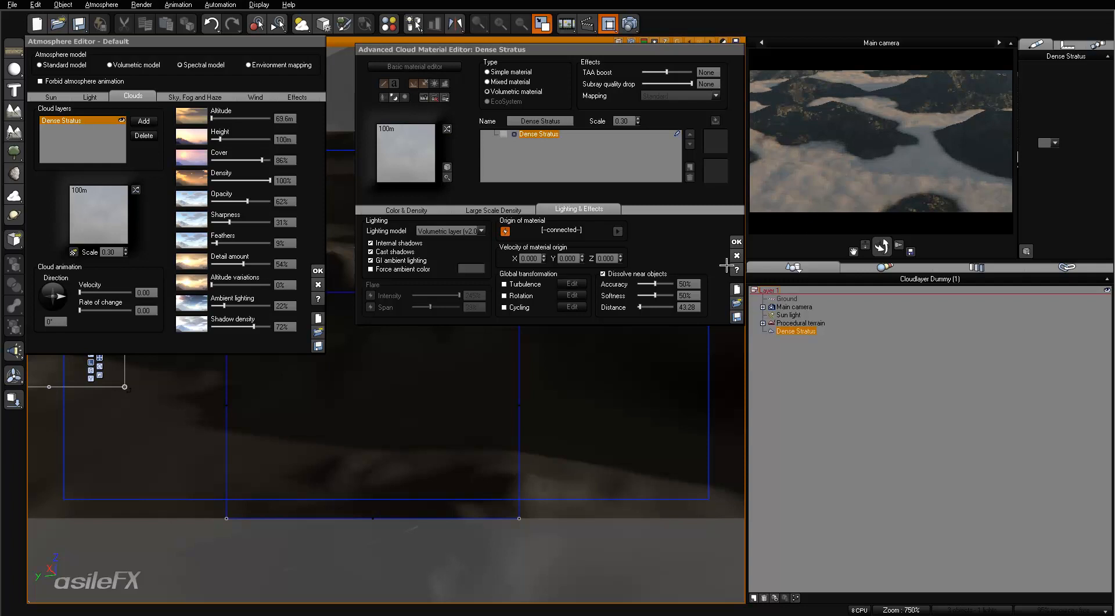
pyautogui.moveTo(655, 296); pyautogui.dragTo(674, 296)
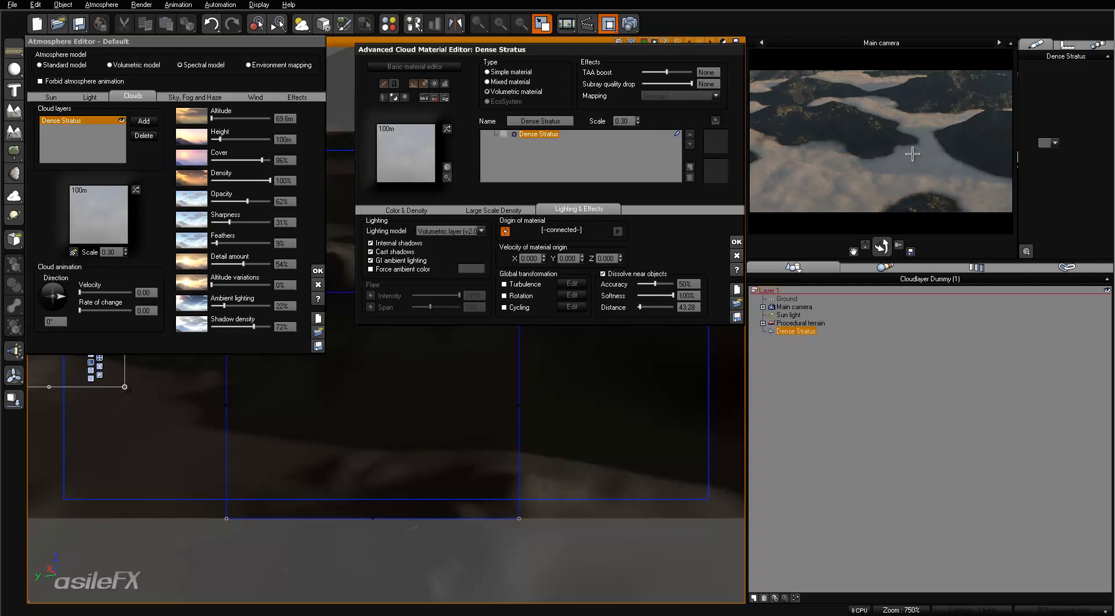
pyautogui.rightClick(913, 188)
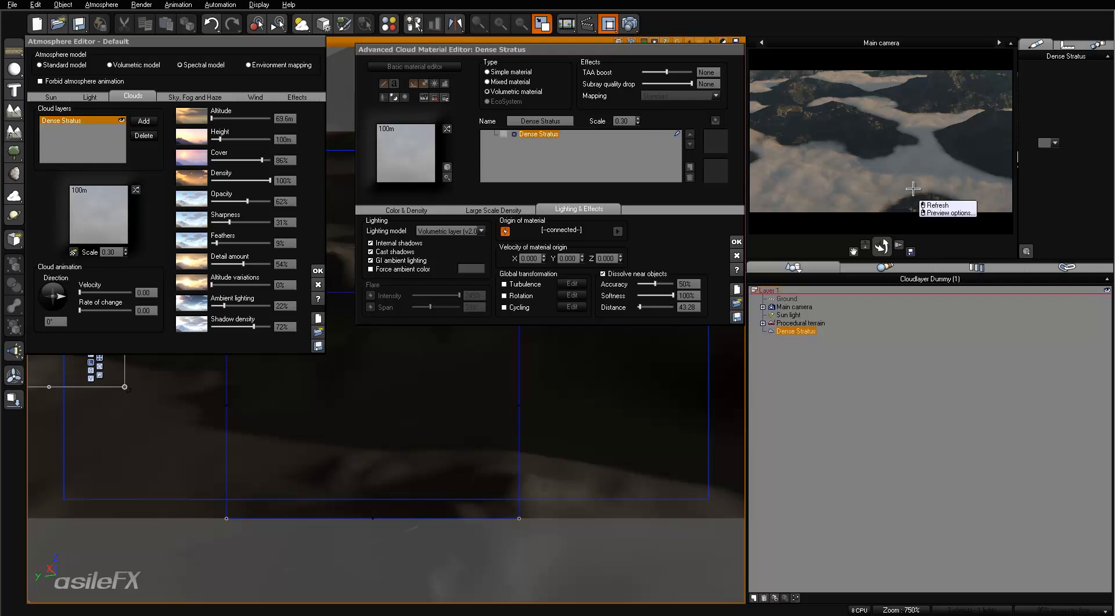
pyautogui.click(913, 189)
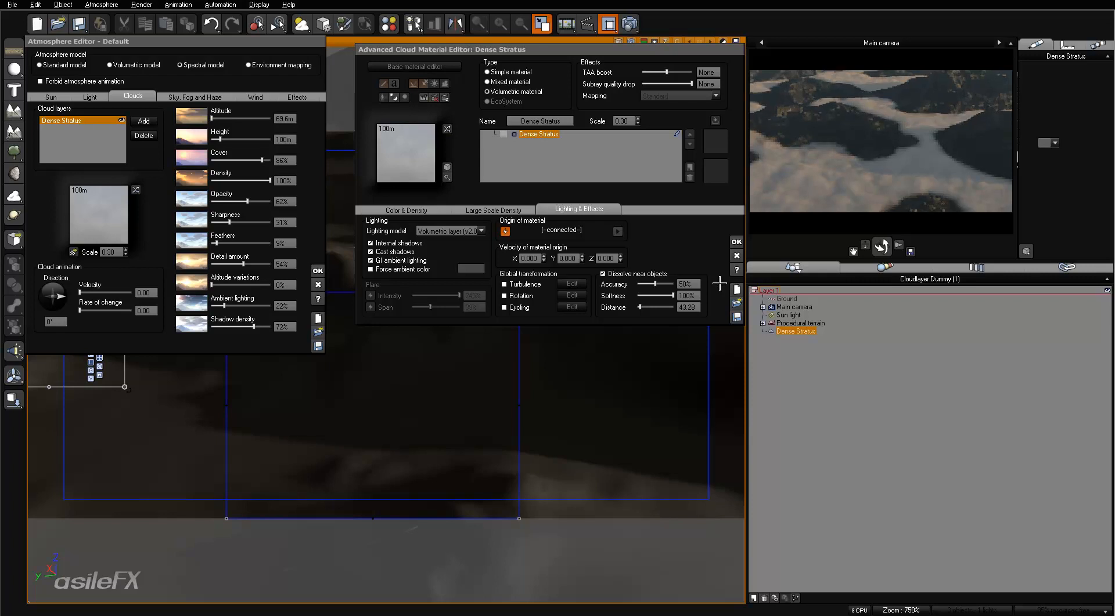
# Try a near-object dissolve accuracy of 0% in the cloud material and refresh the camera preview.
pyautogui.moveTo(654, 283); pyautogui.dragTo(637, 283)
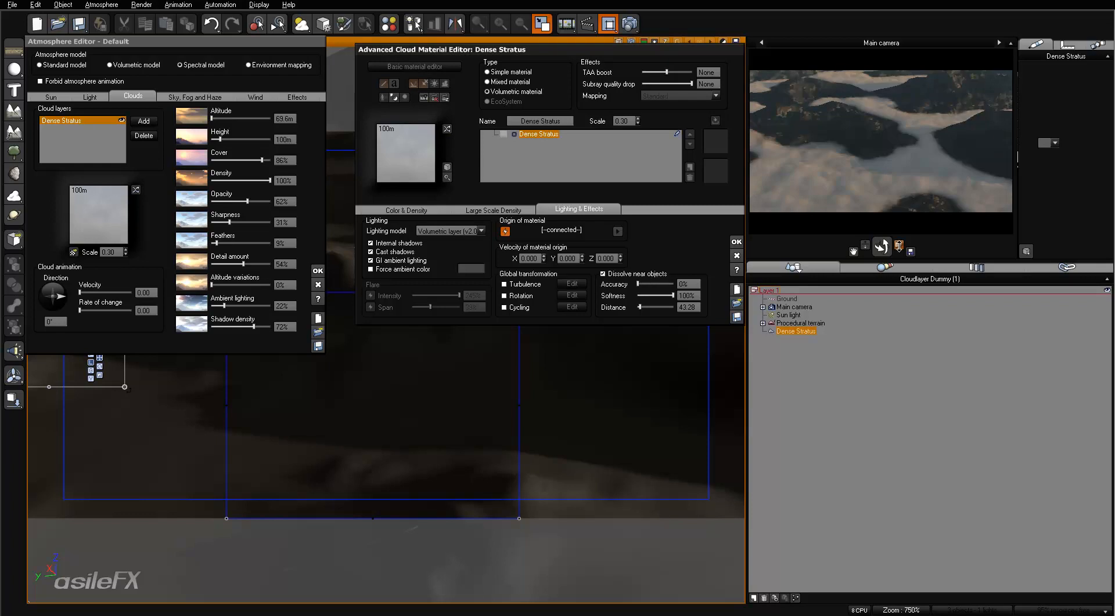
pyautogui.rightClick(906, 200)
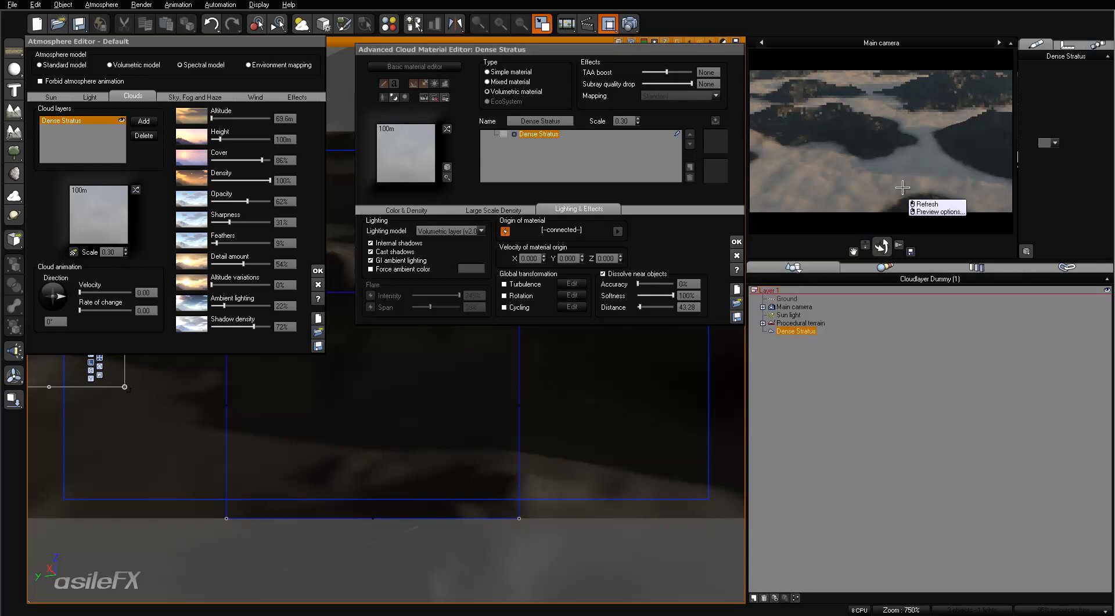
pyautogui.rightClick(946, 240)
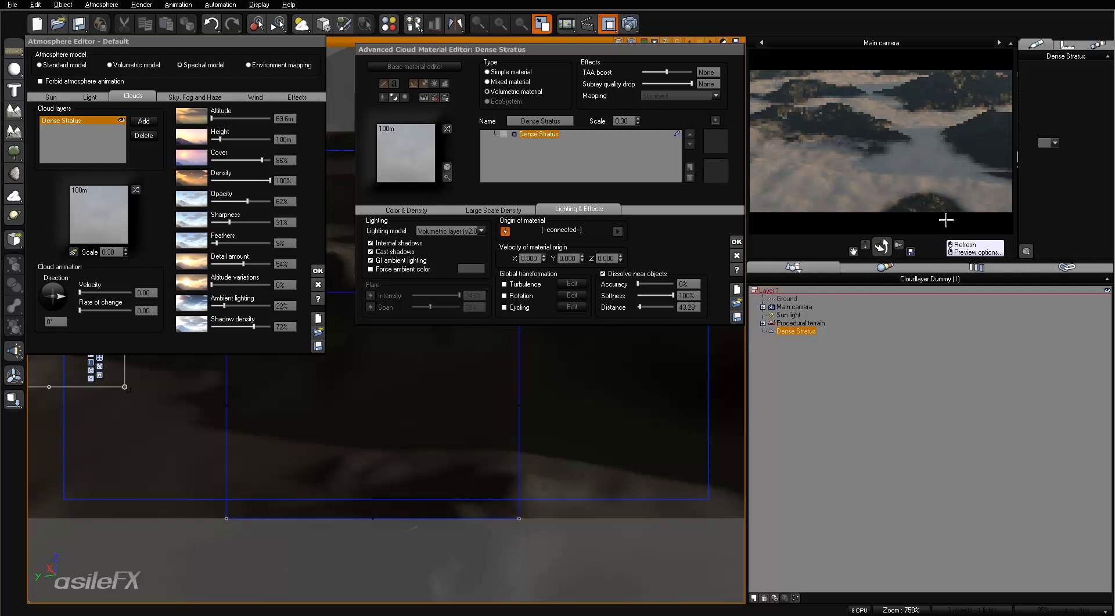
pyautogui.rightClick(841, 238)
pyautogui.click(860, 243)
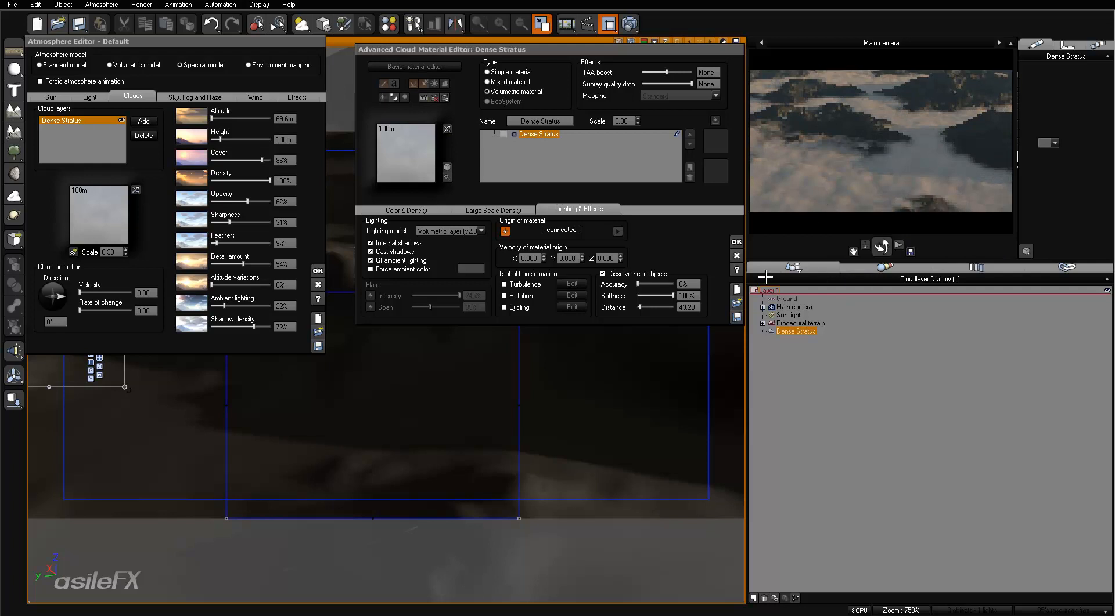
# Set the near-object dissolve accuracy to 7% and its distance to 32.79, and refresh the camera preview.
pyautogui.click(640, 285)
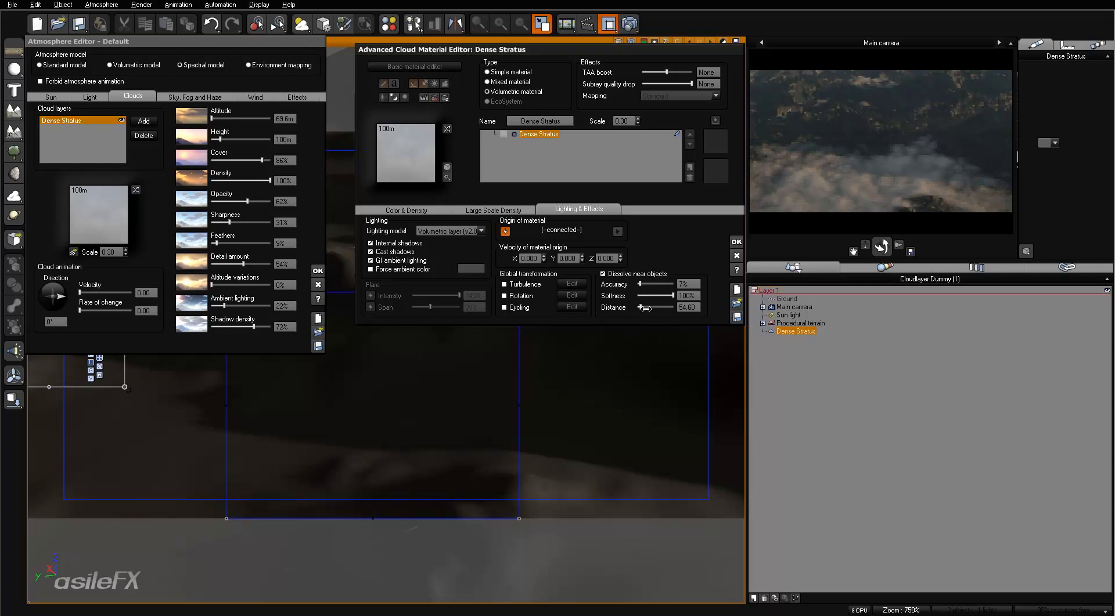
pyautogui.rightClick(919, 110)
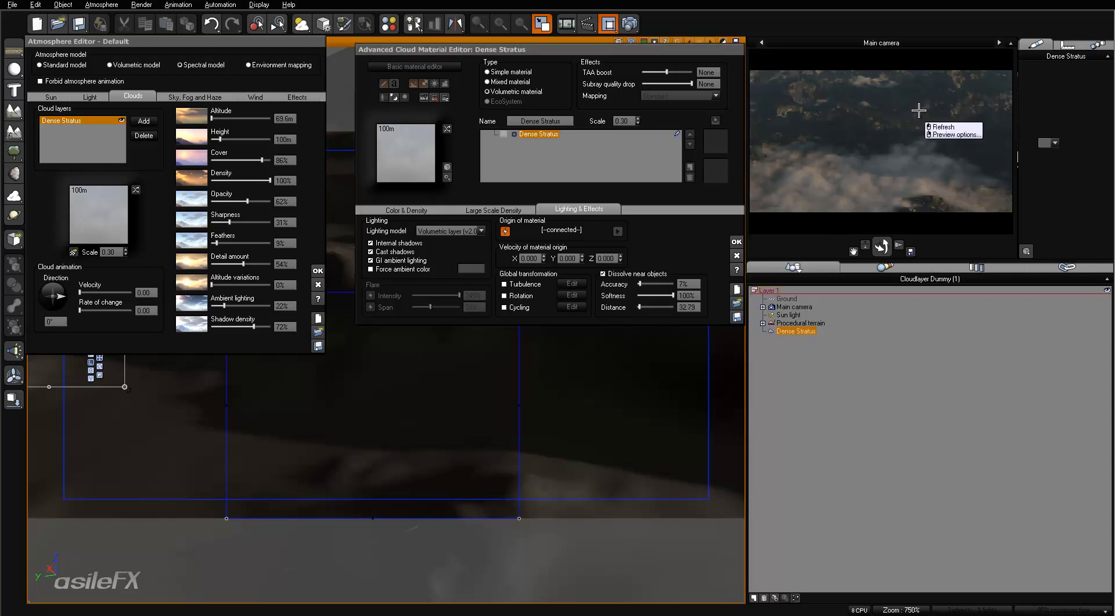
pyautogui.click(907, 240)
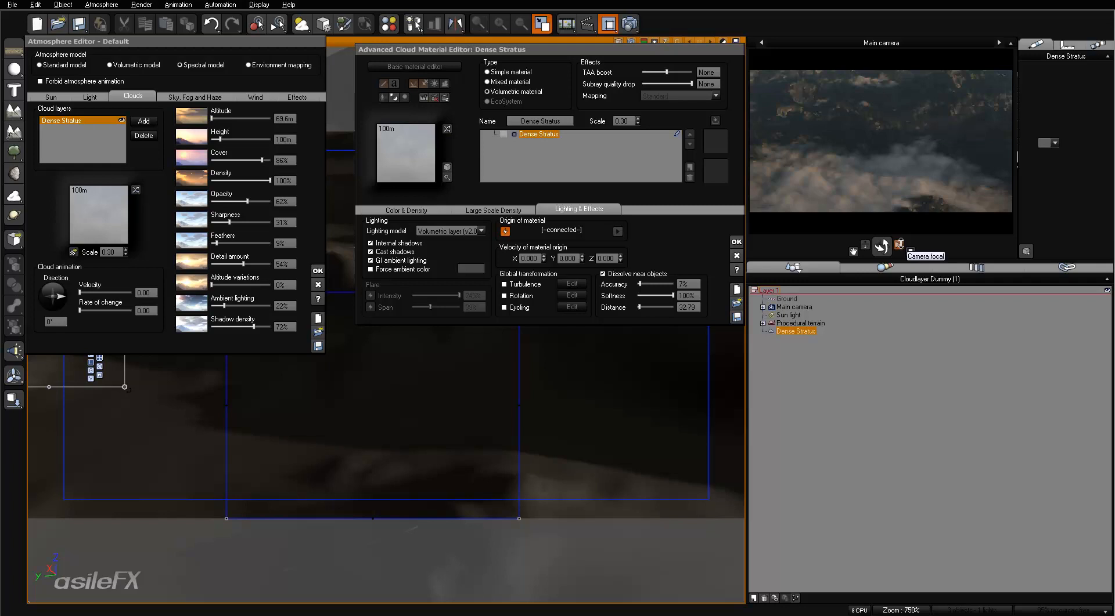
pyautogui.rightClick(920, 205)
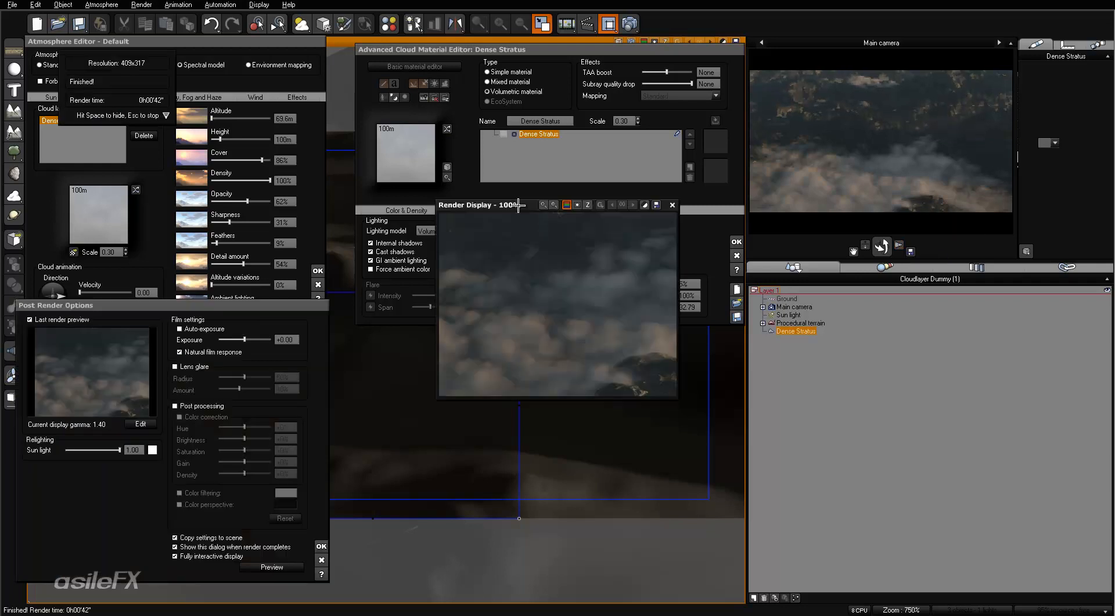
# Enlarge the finished region render to 200%, examine the dissolved foreground clouds, and close the render display.
pyautogui.click(543, 205)
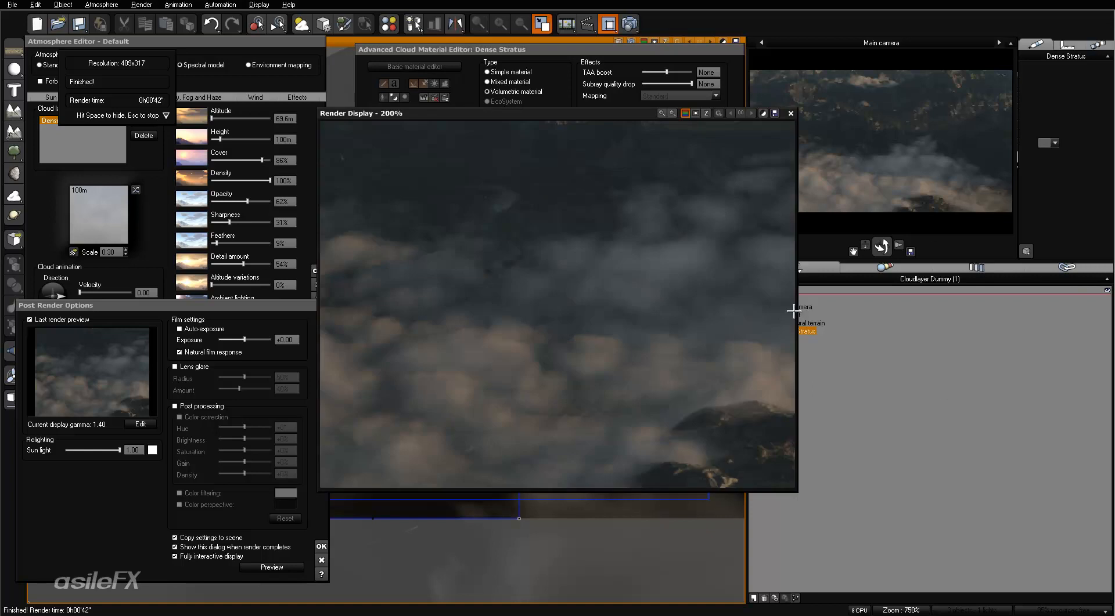
pyautogui.moveTo(584, 113); pyautogui.dragTo(834, 143)
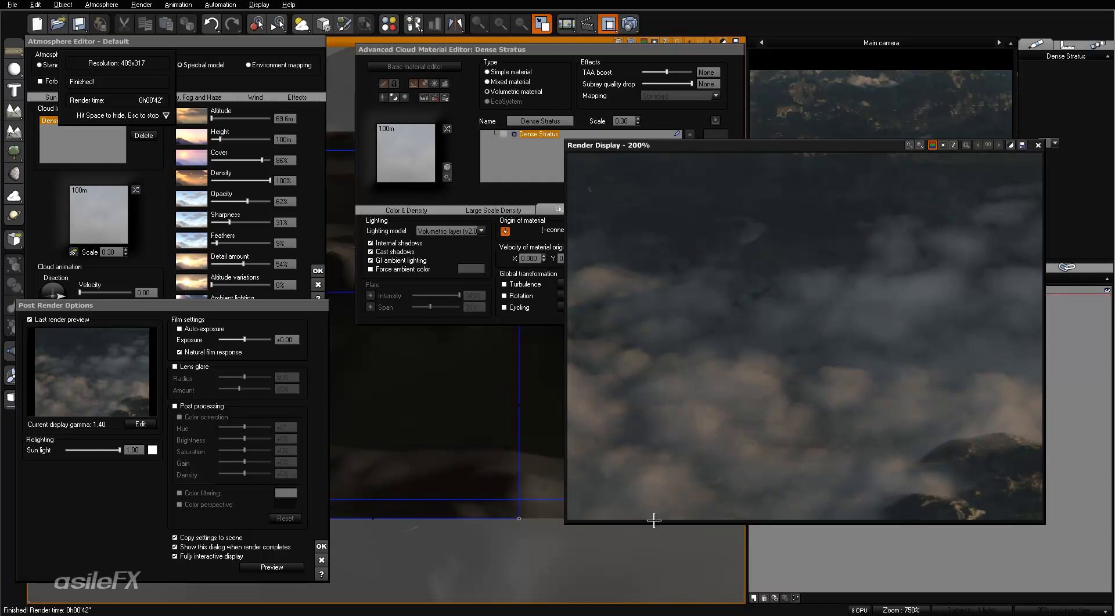
pyautogui.click(1037, 145)
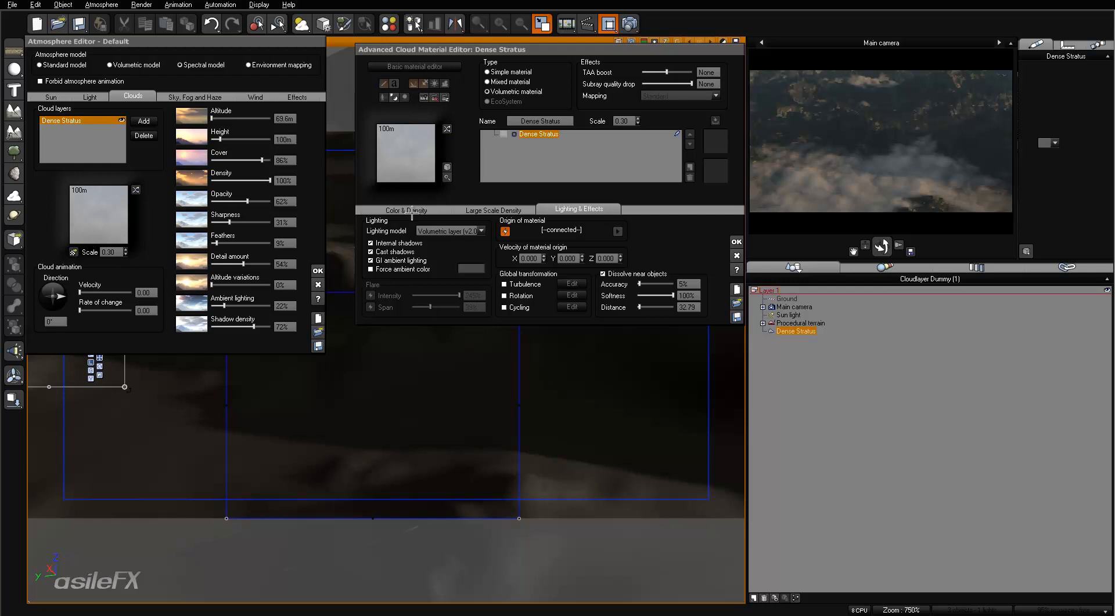
# Accept the Dense Stratus cloud settings and close the atmosphere and cloud material editors.
pyautogui.click(101, 4)
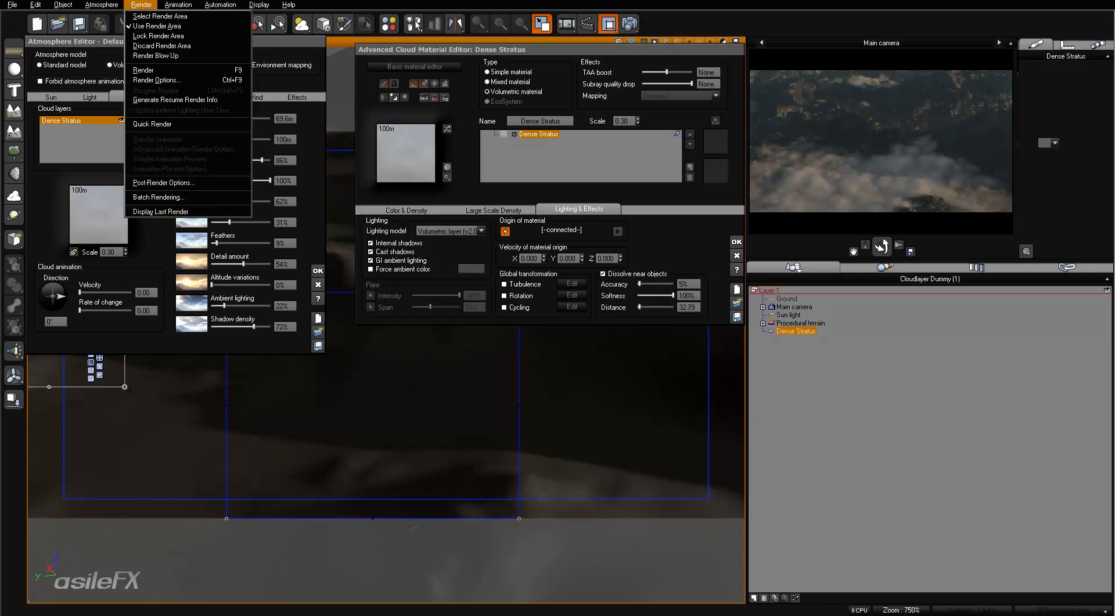
pyautogui.click(194, 6)
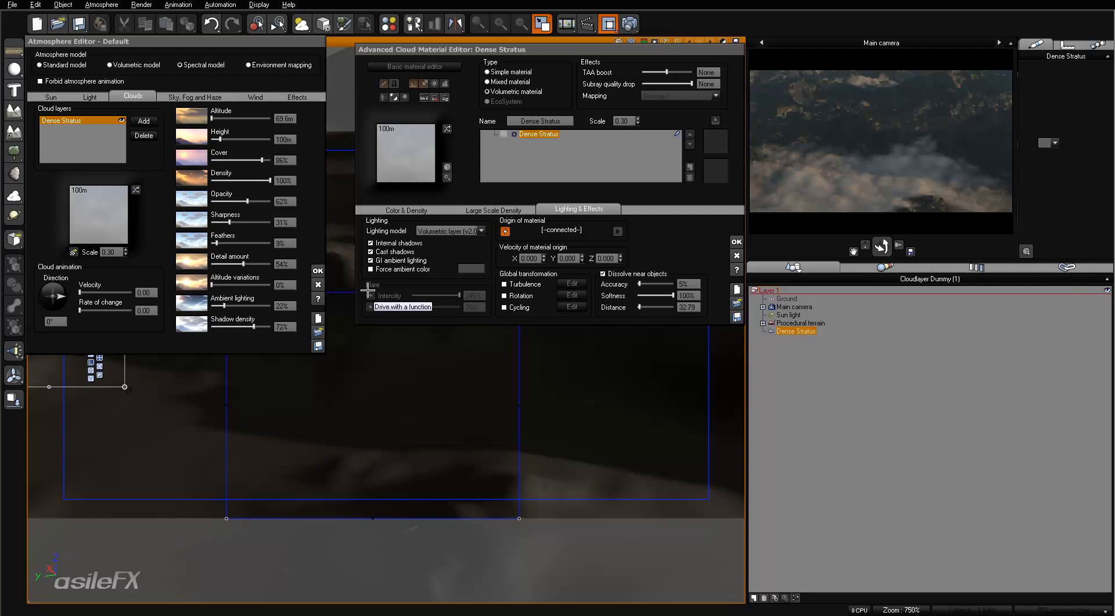
pyautogui.click(317, 271)
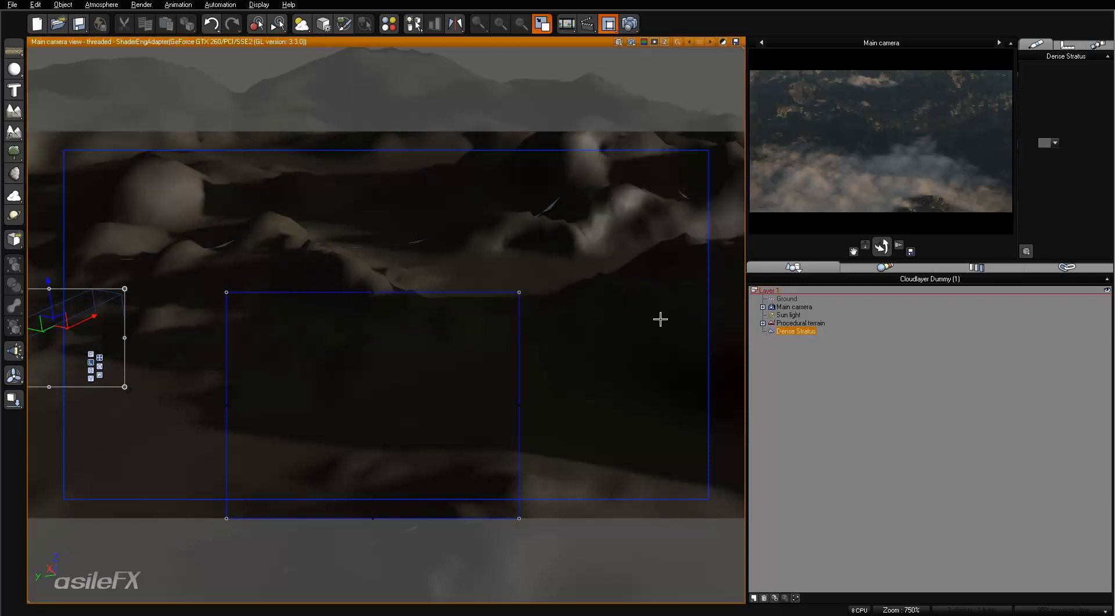
# Open the render area options for the selected region in the main camera view.
pyautogui.rightClick(438, 361)
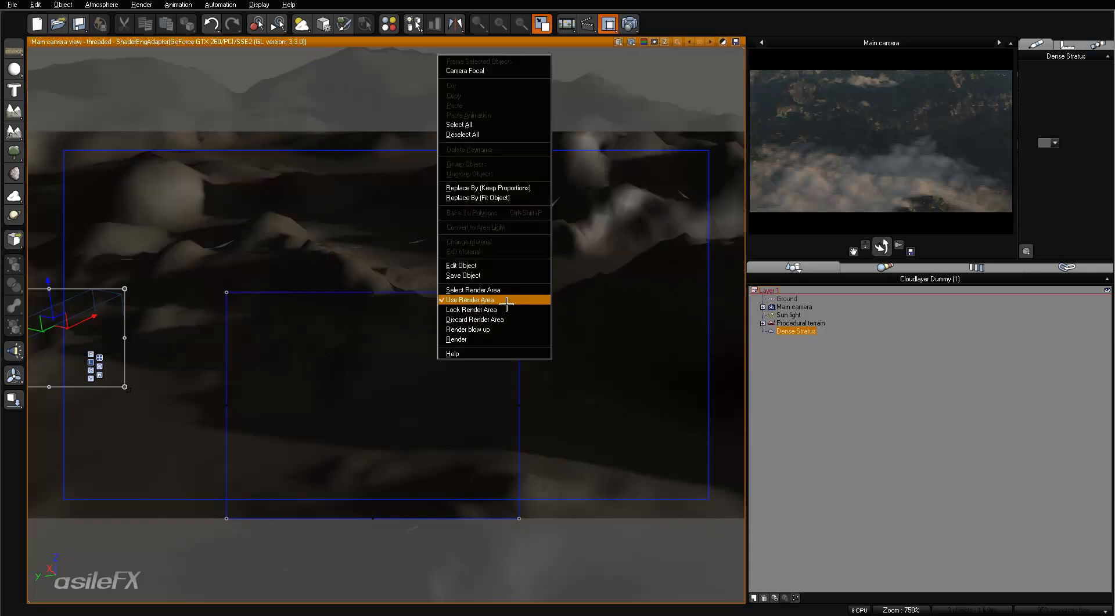
pyautogui.click(306, 440)
pyautogui.rightClick(315, 433)
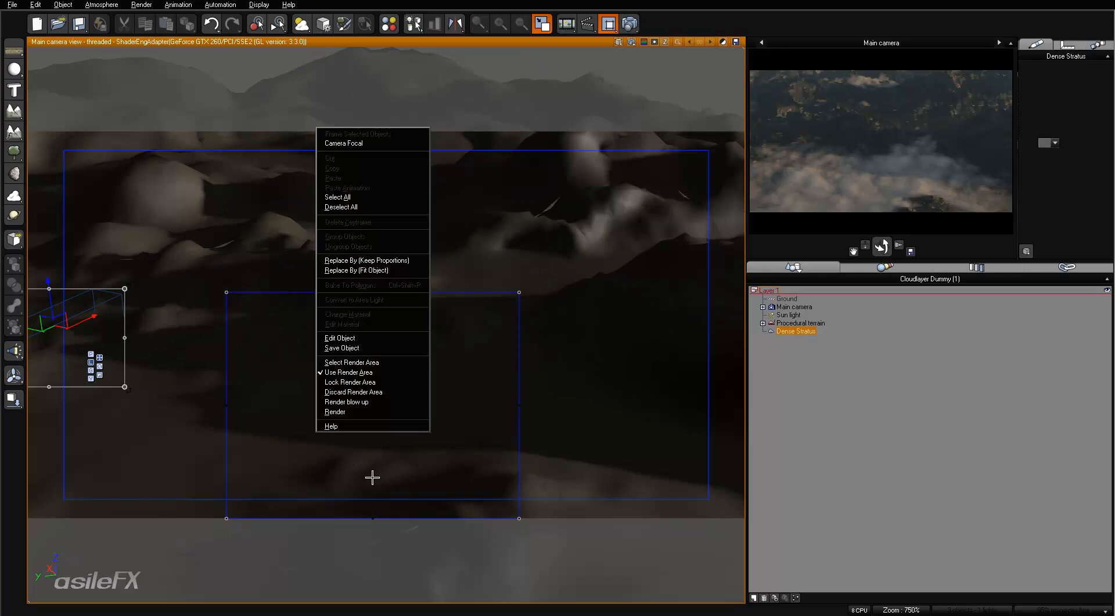